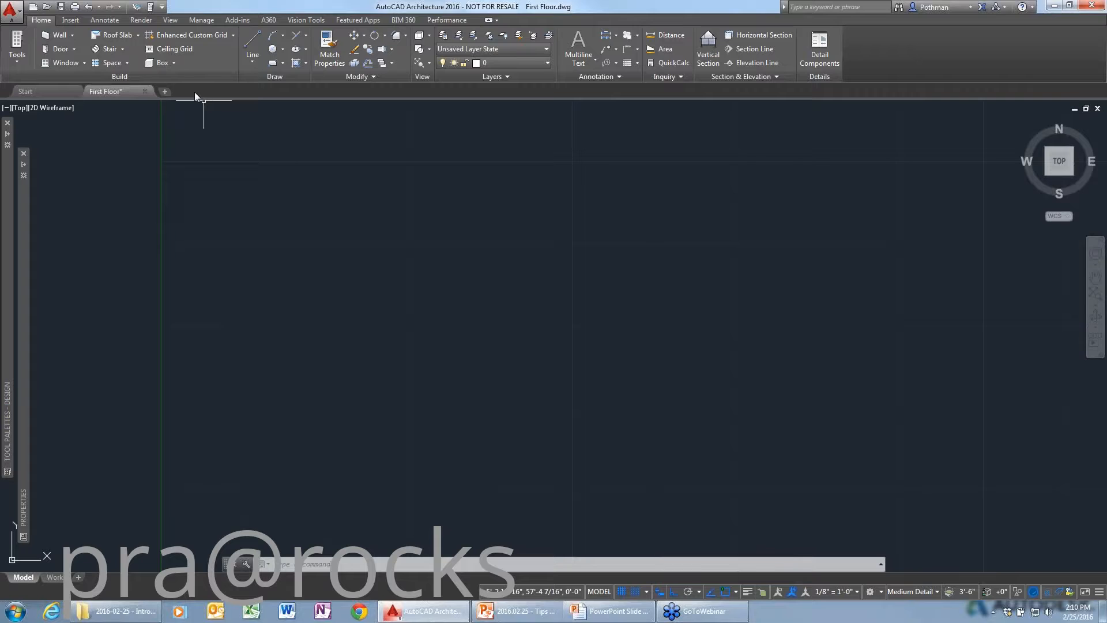
- Draw a short horizontal wall segment using the standard Wall tool and check its grips
{"action": "left_click", "coordinate": [60, 36]}
{"action": "left_click", "coordinate": [294, 291]}
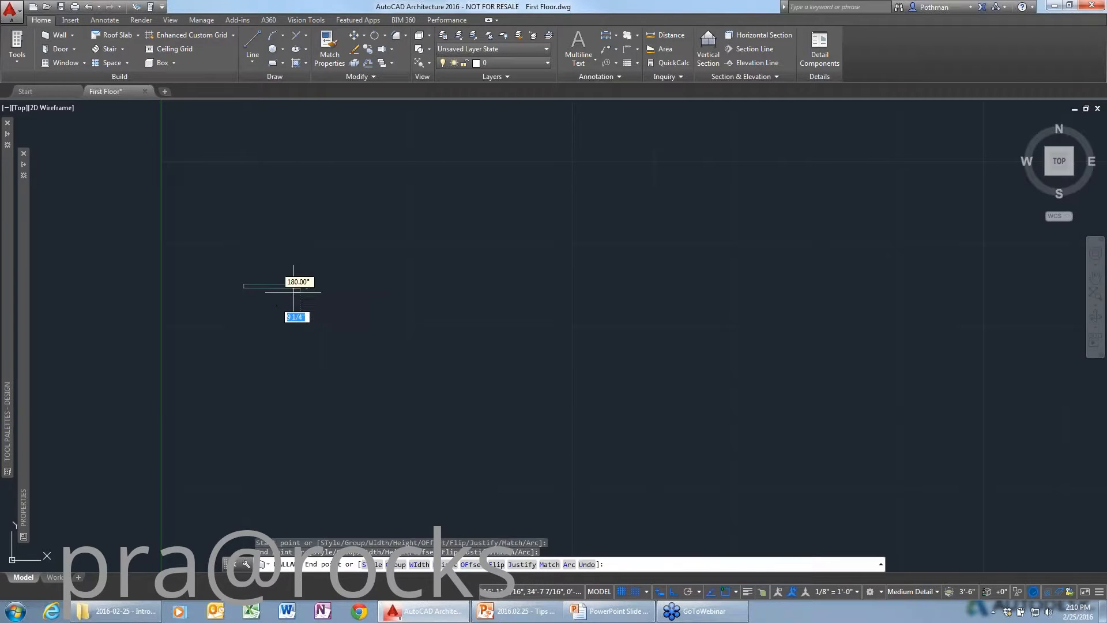
{"action": "left_click", "coordinate": [300, 286]}
{"action": "key", "text": "Escape"}
{"action": "left_click_drag", "start_coordinate": [308, 315], "coordinate": [240, 259]}
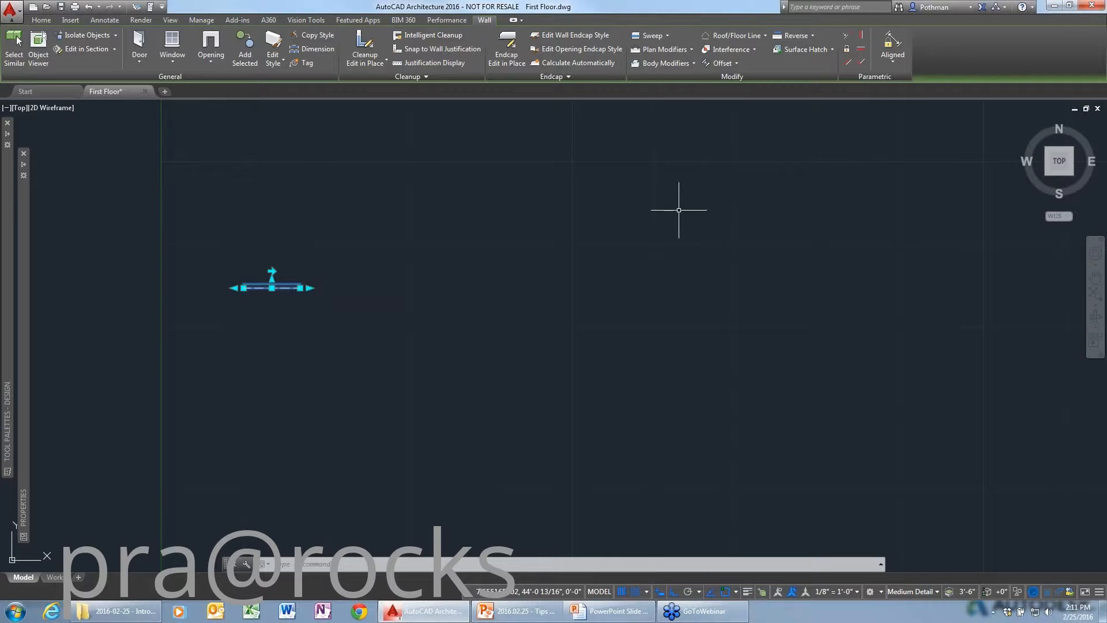
{"action": "key", "text": "Escape"}
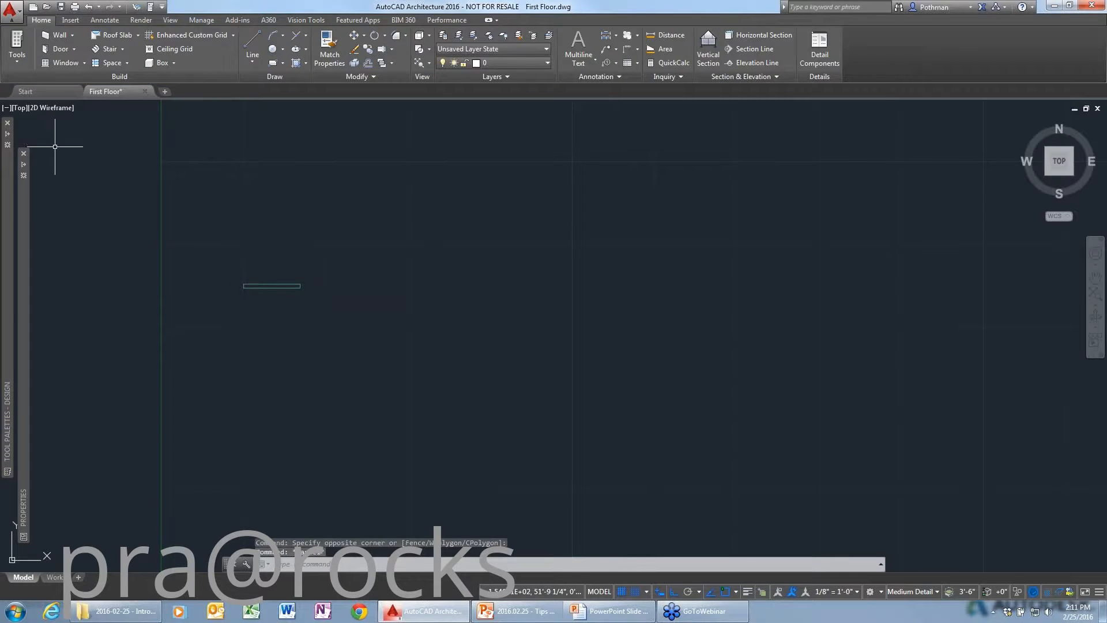
- Draw an L-shaped Concrete-8 wall below the short wall, with a horizontal leg and a vertical leg going up from its end
{"action": "mouse_move", "coordinate": [9, 169]}
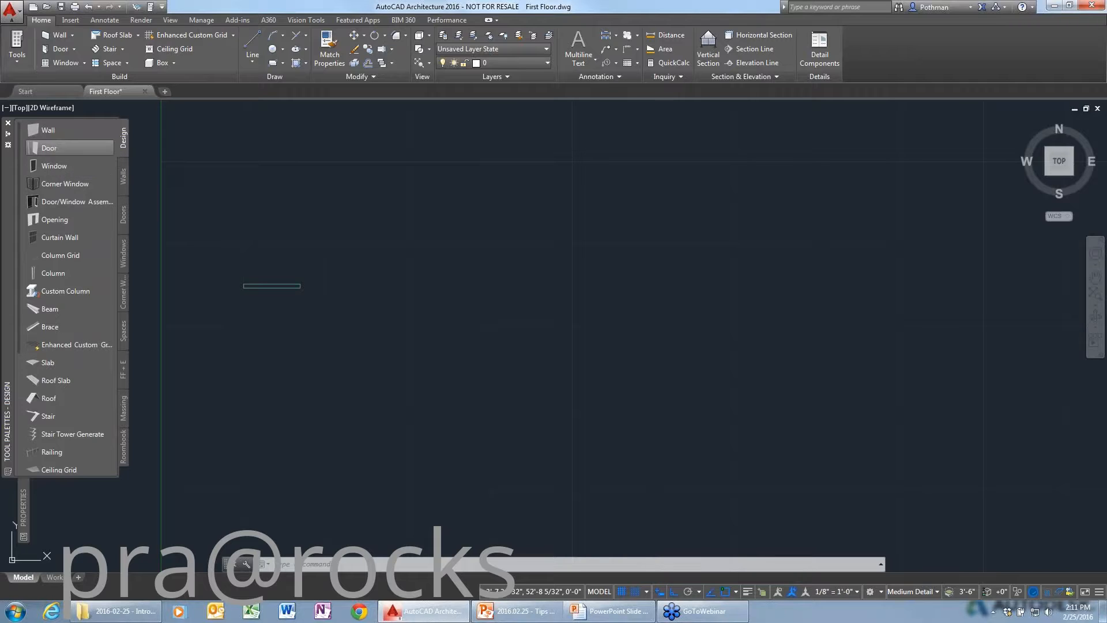
{"action": "left_click", "coordinate": [123, 184]}
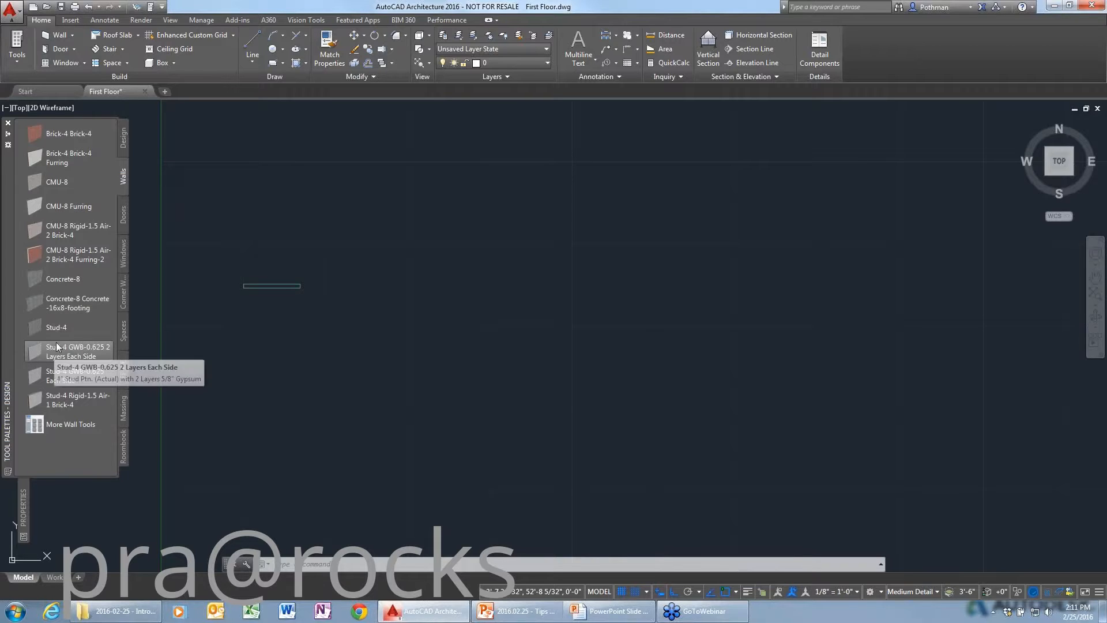
{"action": "left_click", "coordinate": [58, 283]}
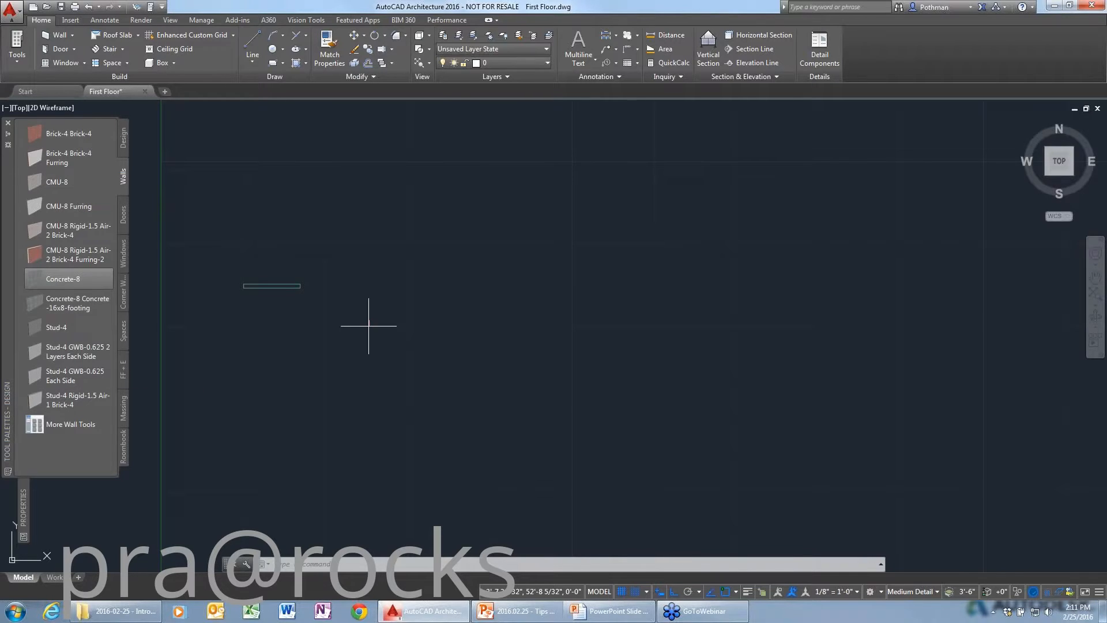
{"action": "left_click", "coordinate": [274, 323]}
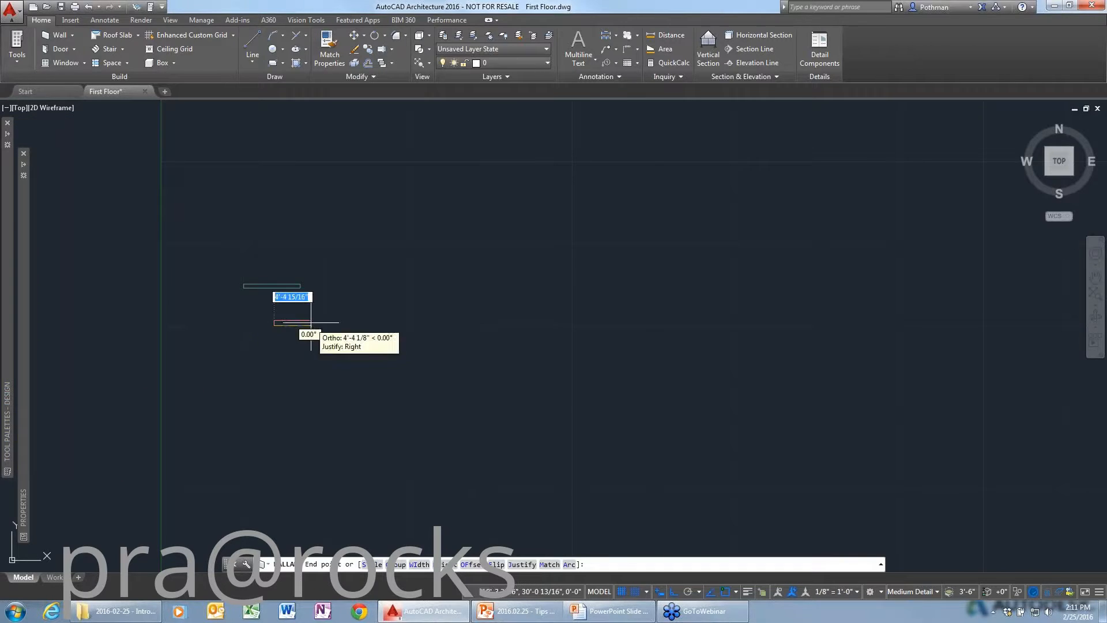
{"action": "left_click", "coordinate": [346, 321]}
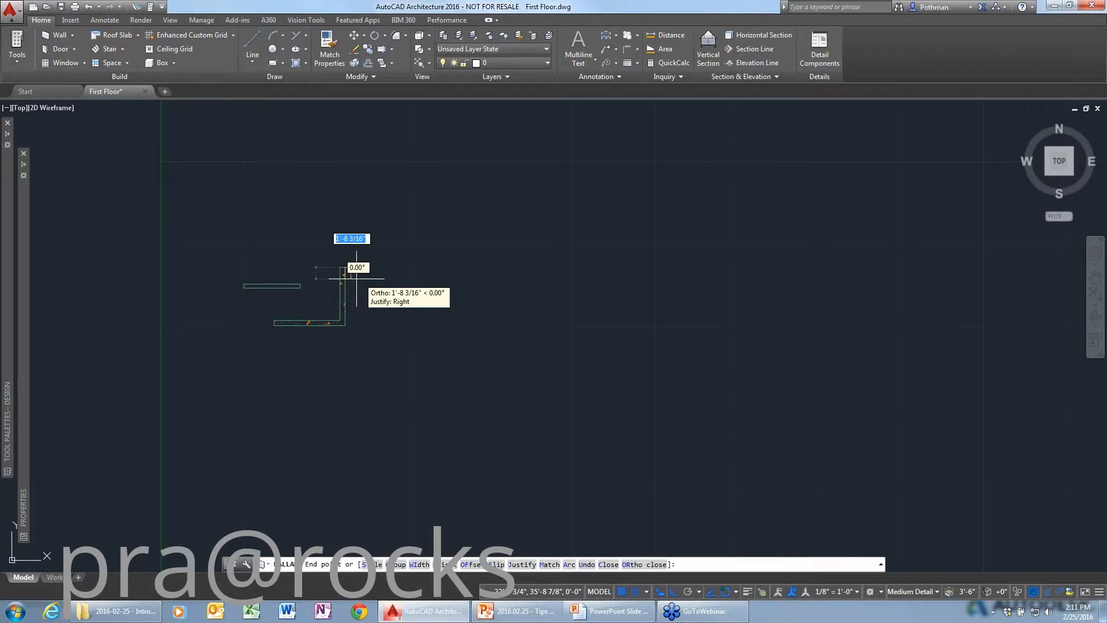
{"action": "scroll", "coordinate": [356, 278], "scroll_direction": "up", "scroll_amount": 3}
{"action": "key", "text": "Escape"}
{"action": "middle_click_drag", "start_coordinate": [349, 286], "coordinate": [469, 311]}
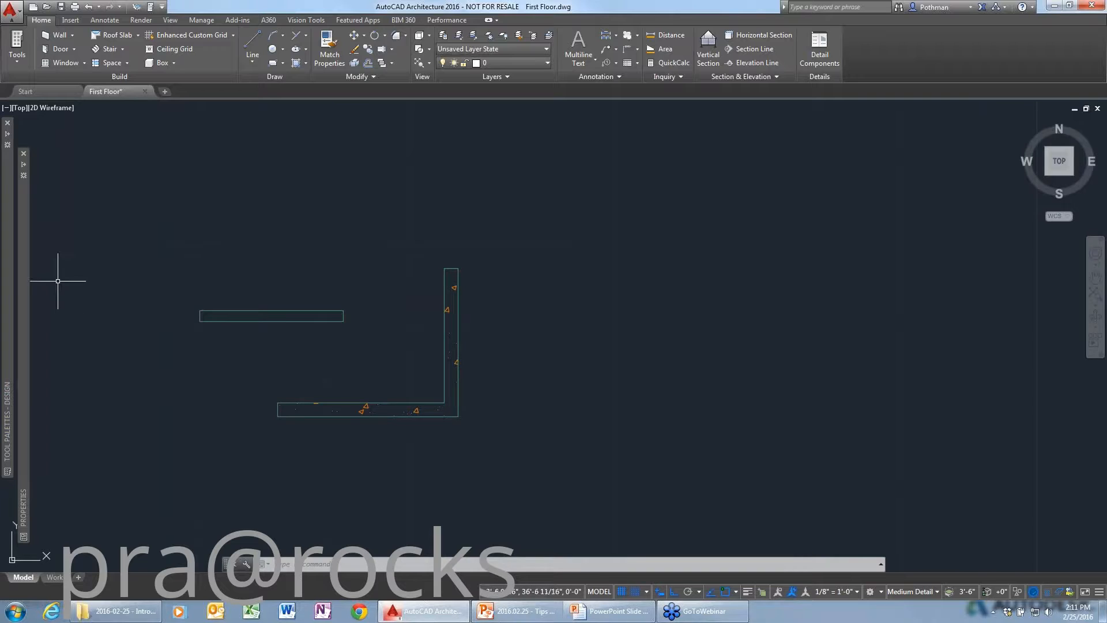
- Examine the space, furniture and fixture (FF + E), and massing tools in the Design tool palettes
{"action": "mouse_move", "coordinate": [8, 276]}
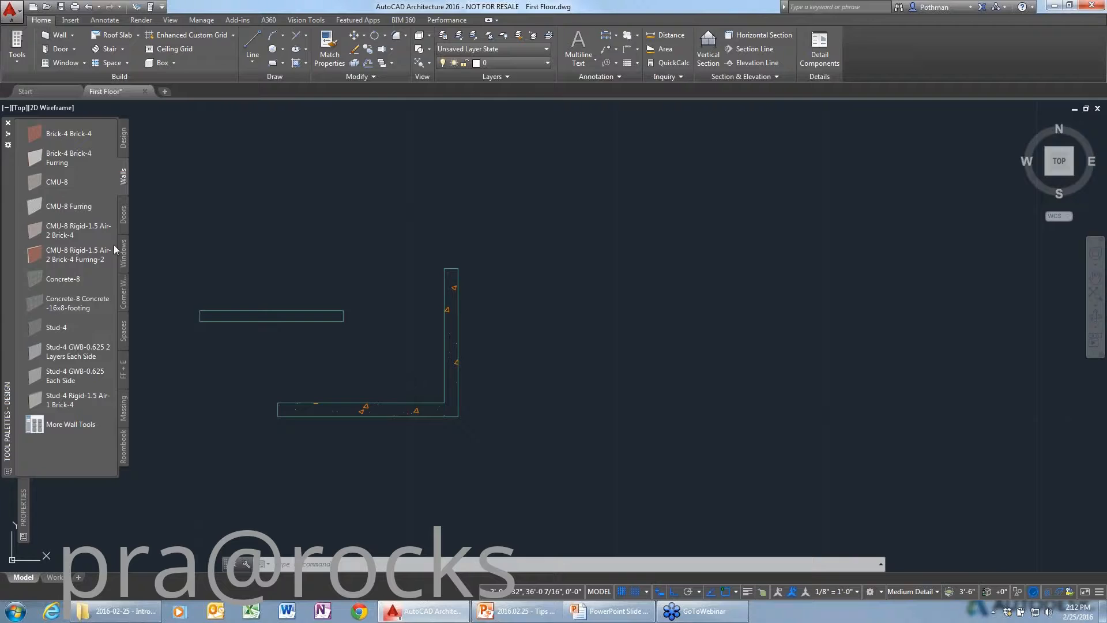
{"action": "left_click", "coordinate": [124, 333]}
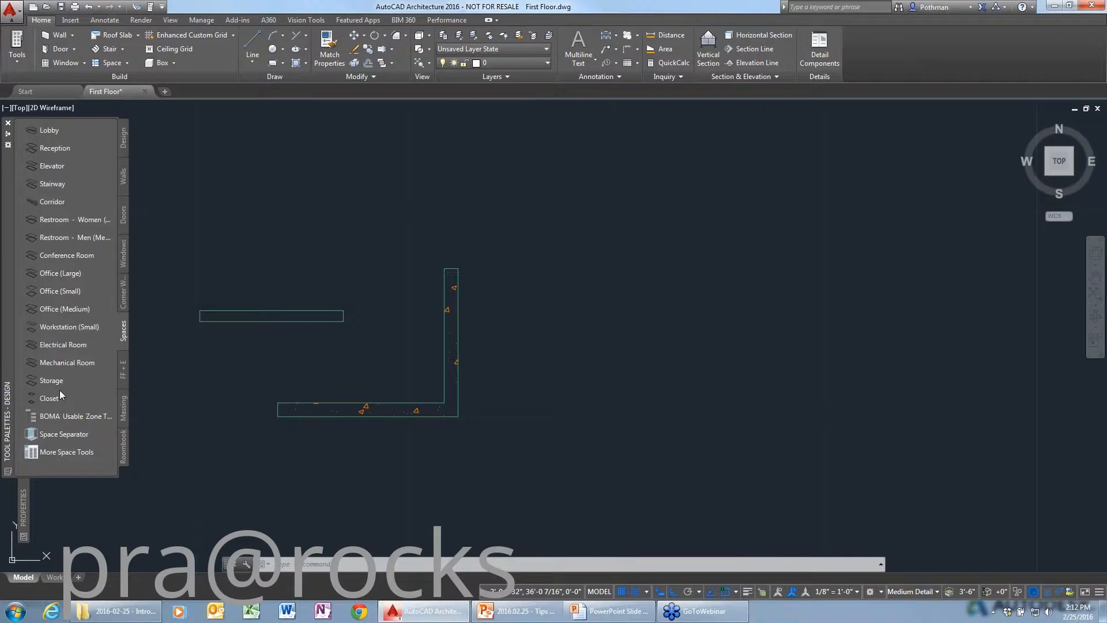
{"action": "left_click", "coordinate": [90, 381]}
{"action": "left_click", "coordinate": [123, 369]}
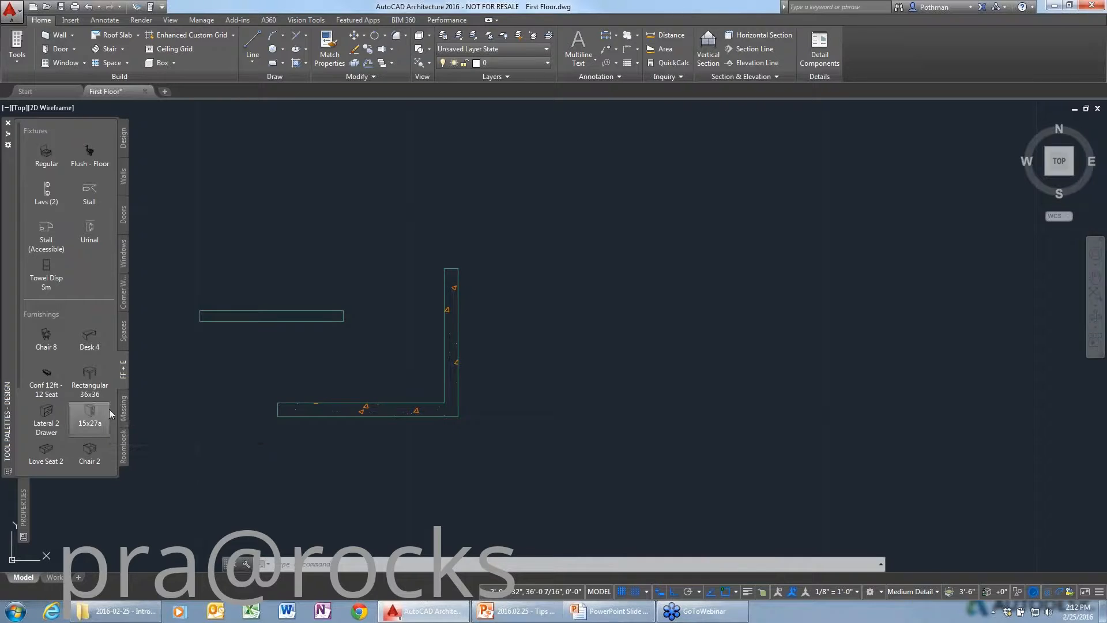
{"action": "left_click", "coordinate": [123, 409]}
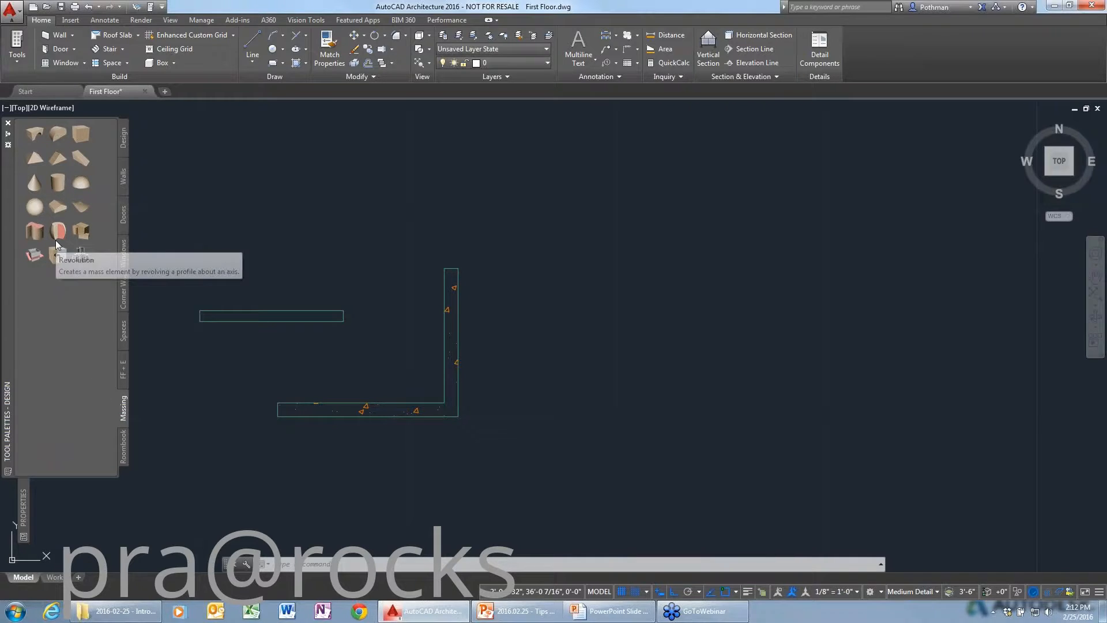
- Switch the tool palettes to the Document set and examine its annotation, callout, tag, scheduling and theme tools
{"action": "right_click", "coordinate": [8, 293]}
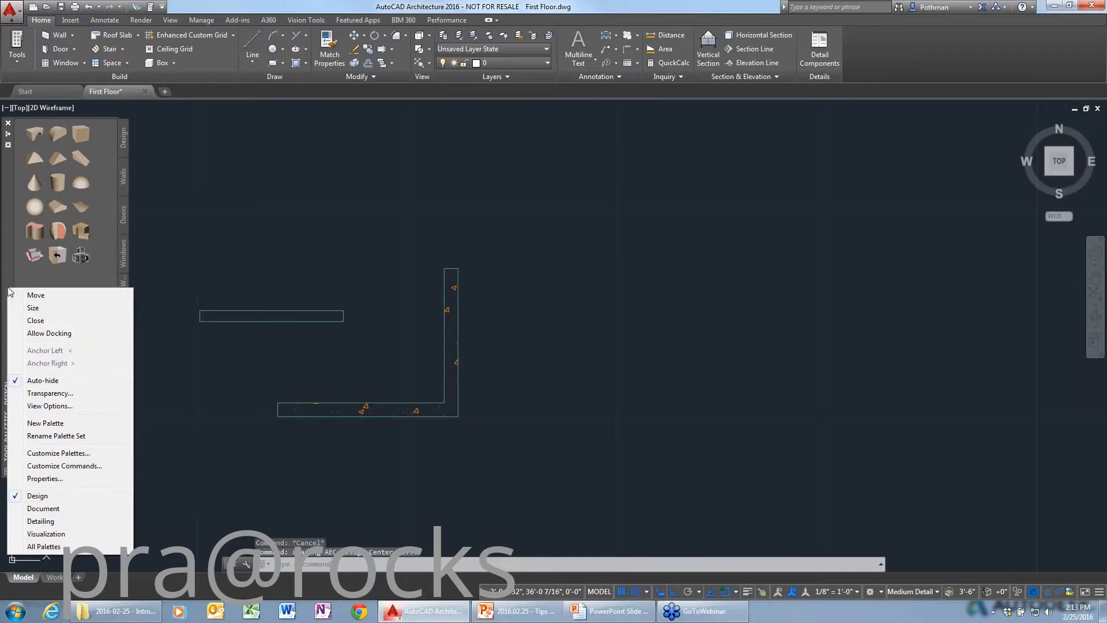
{"action": "left_click", "coordinate": [44, 508]}
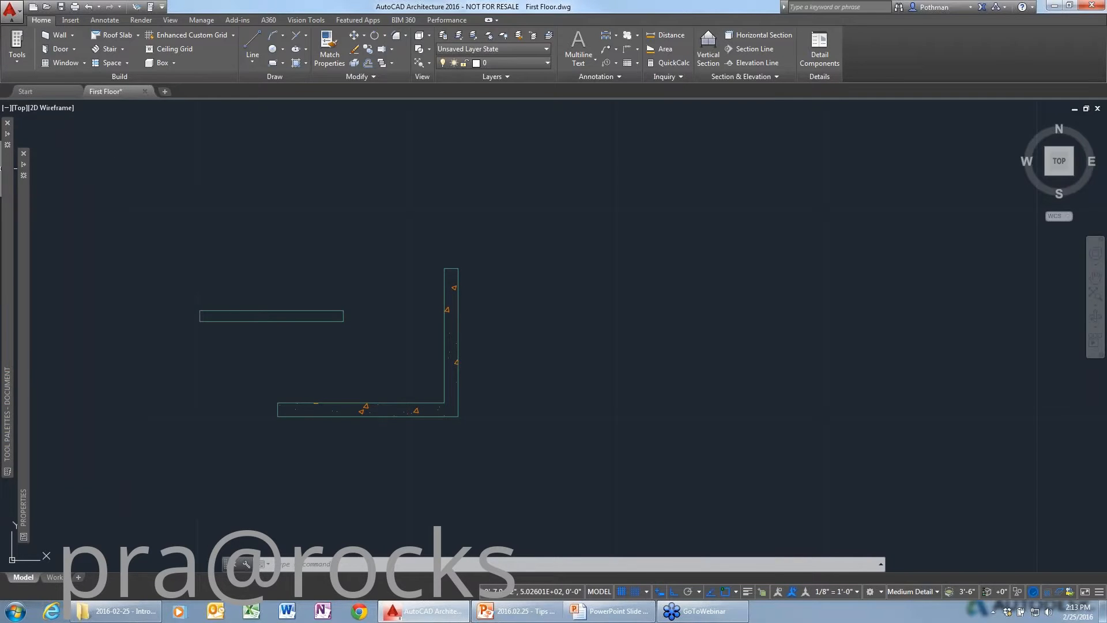
{"action": "left_click", "coordinate": [123, 147]}
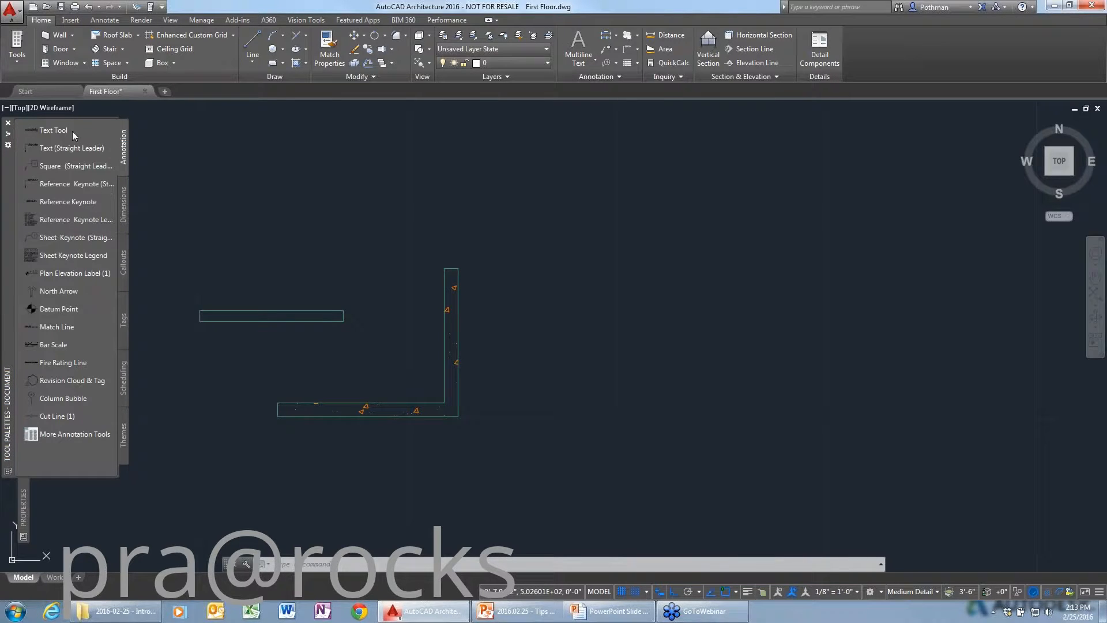
{"action": "left_click", "coordinate": [124, 271]}
{"action": "left_click", "coordinate": [123, 318]}
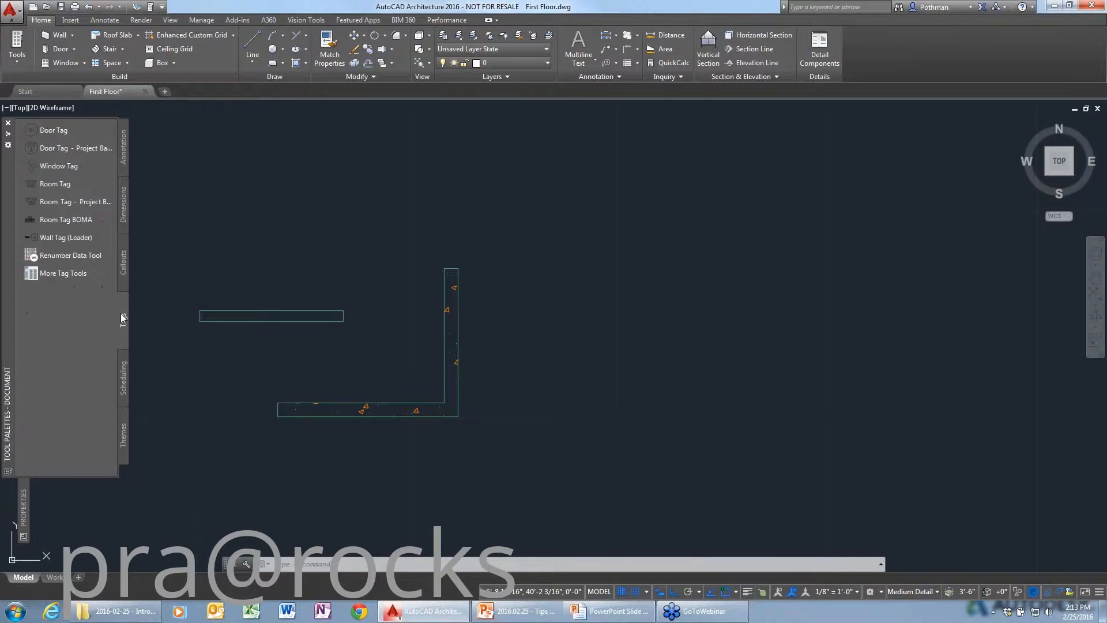
{"action": "left_click", "coordinate": [122, 371]}
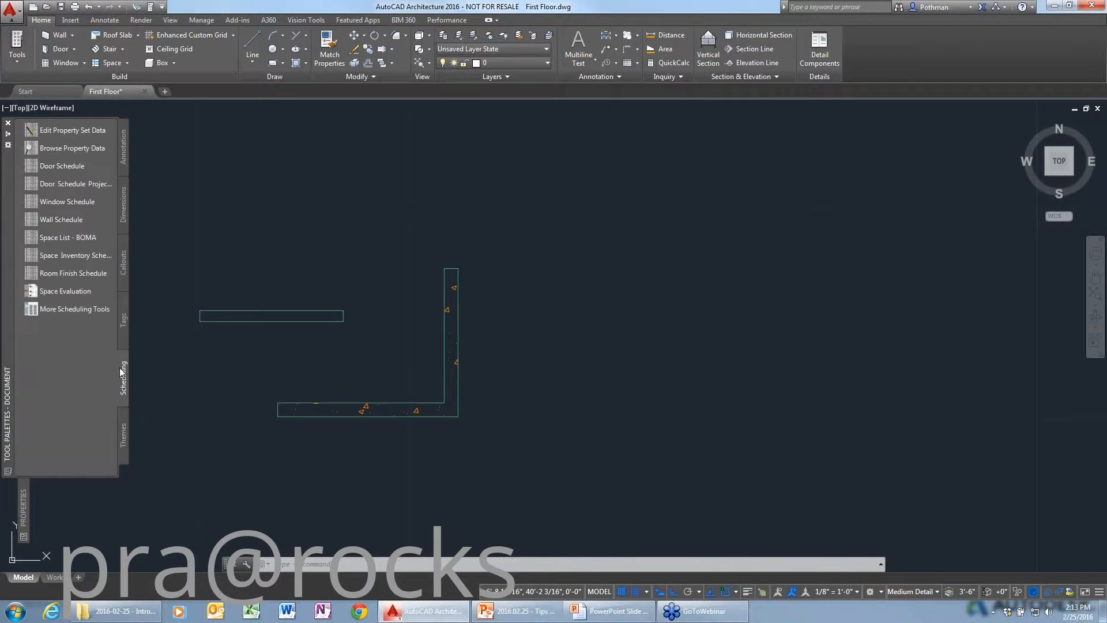
{"action": "left_click", "coordinate": [121, 428]}
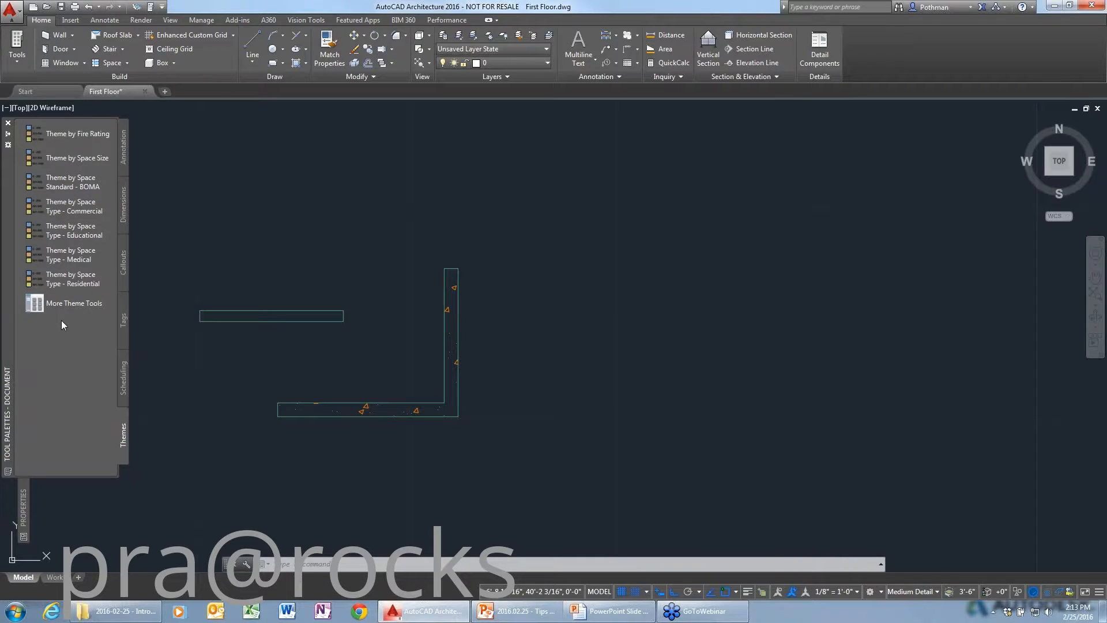
- Switch the tool palettes to the Detailing set and place a vertical stack of 04 - Masonry bricks beside the short wall
{"action": "right_click", "coordinate": [8, 345]}
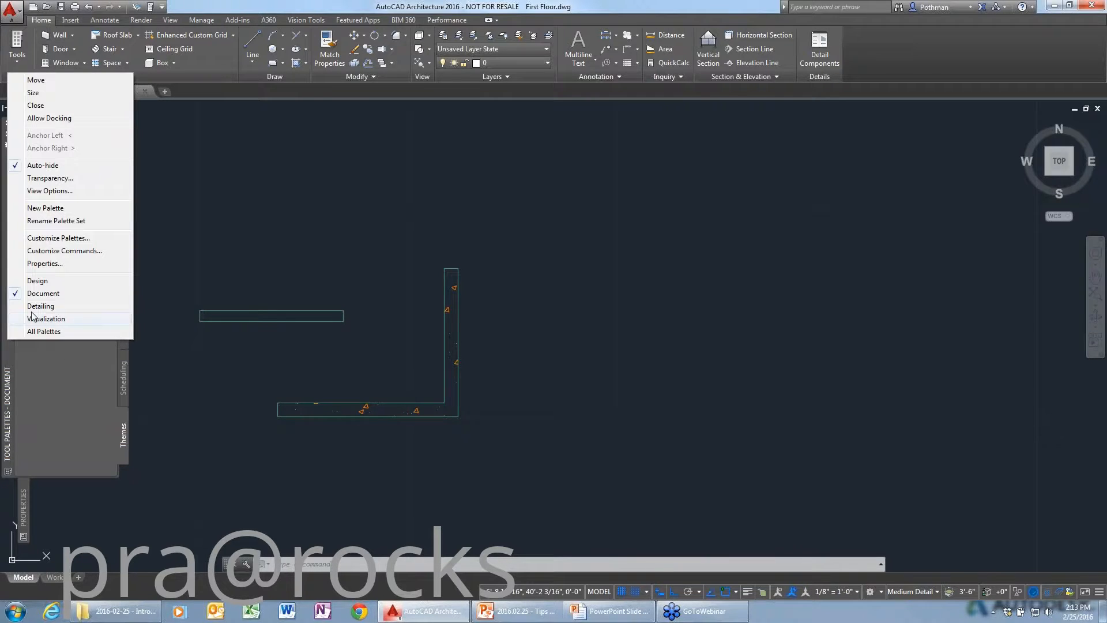
{"action": "left_click", "coordinate": [42, 309]}
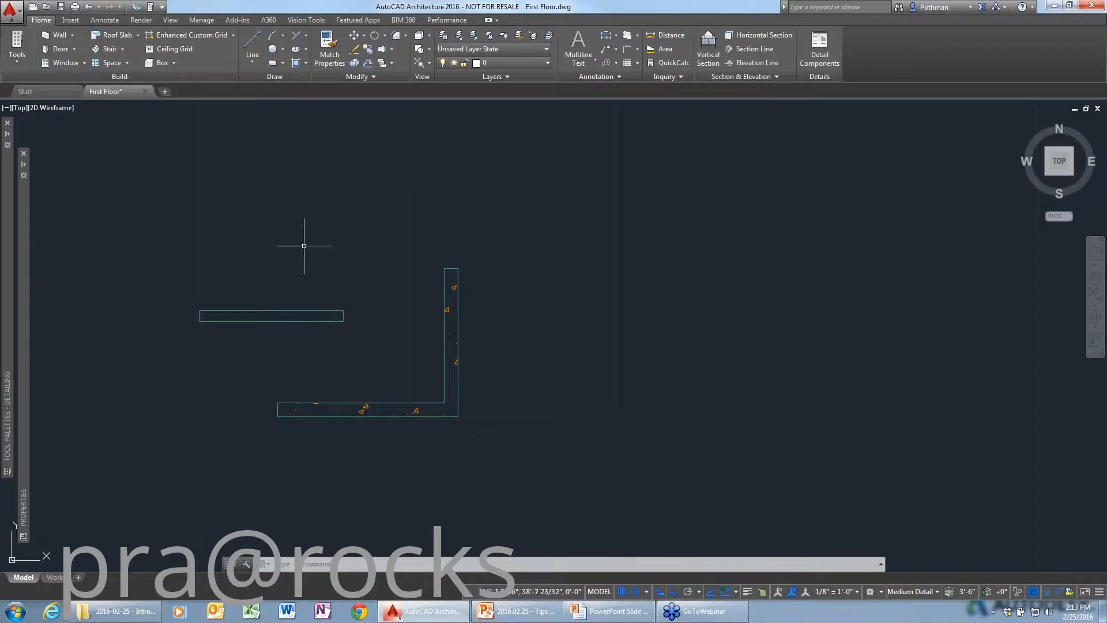
{"action": "mouse_move", "coordinate": [11, 273]}
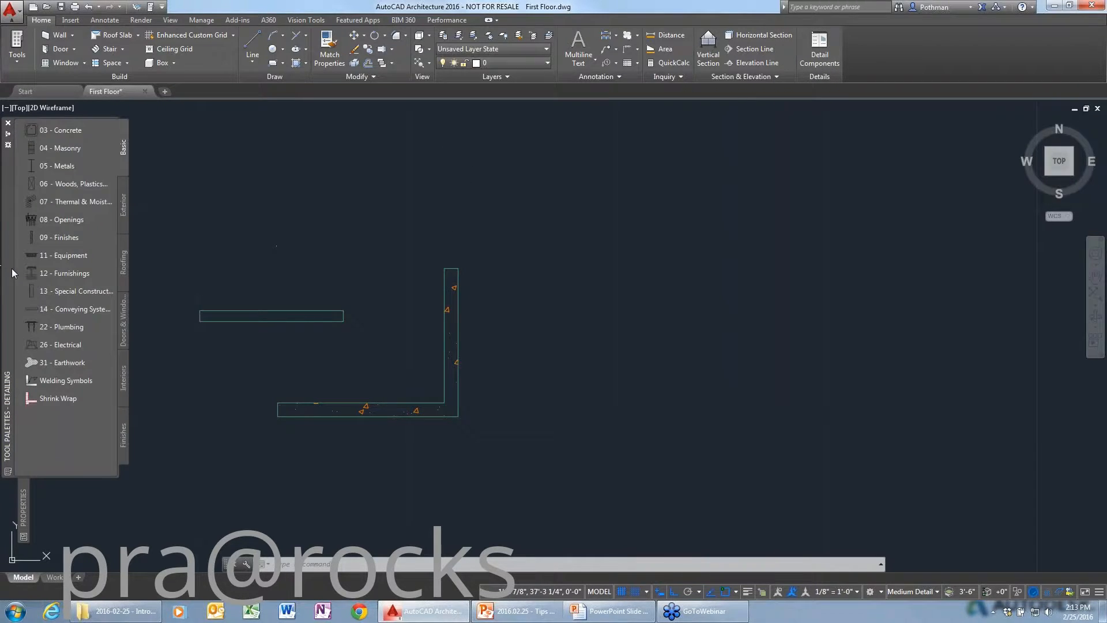
{"action": "left_click", "coordinate": [71, 151]}
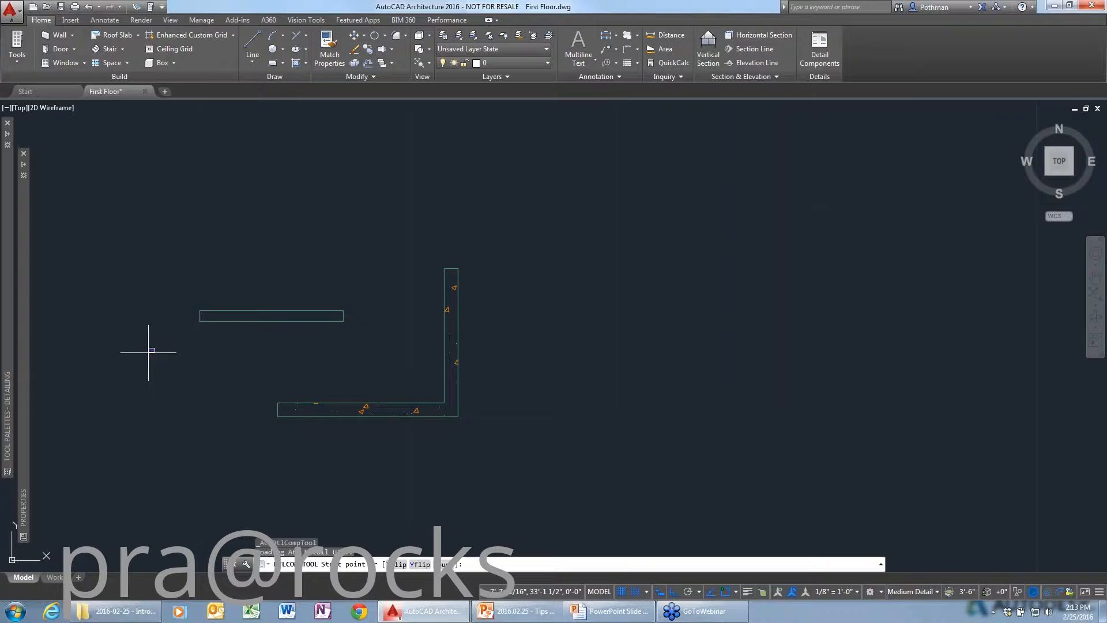
{"action": "scroll", "coordinate": [151, 350], "scroll_direction": "up", "scroll_amount": 5}
{"action": "left_click", "coordinate": [153, 328]}
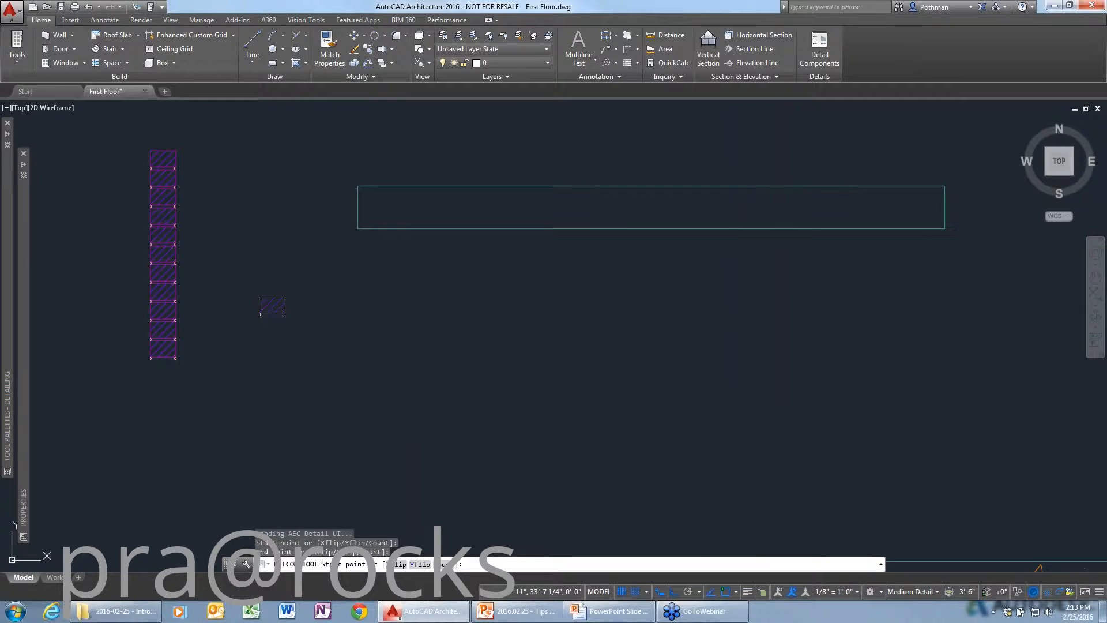
{"action": "key", "text": "Escape"}
- Erase all the drawn walls and the masonry detail, and return the tool palettes to the Design set
{"action": "scroll", "coordinate": [268, 320], "scroll_direction": "down", "scroll_amount": 6}
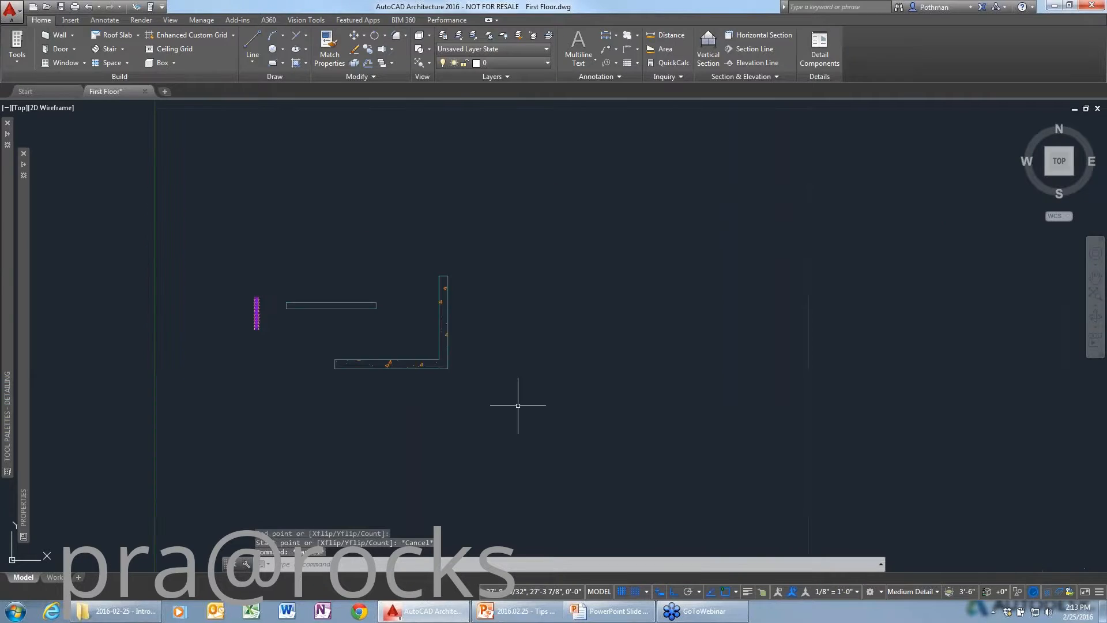
{"action": "left_click_drag", "start_coordinate": [518, 405], "coordinate": [217, 191]}
{"action": "key", "text": "Delete"}
{"action": "right_click", "coordinate": [8, 237]}
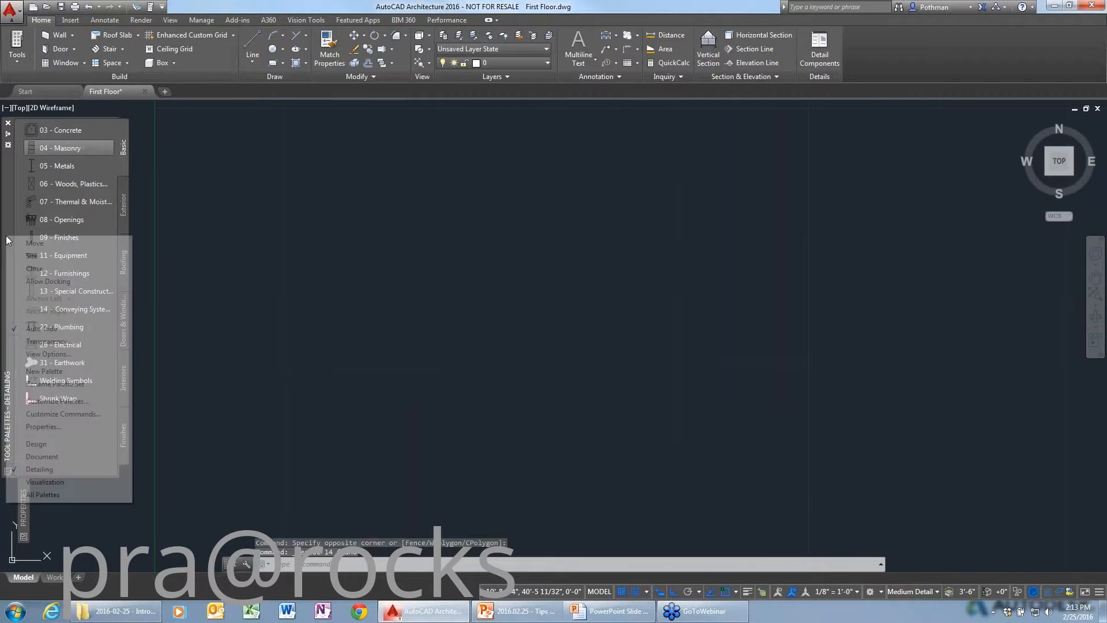
{"action": "left_click", "coordinate": [36, 444]}
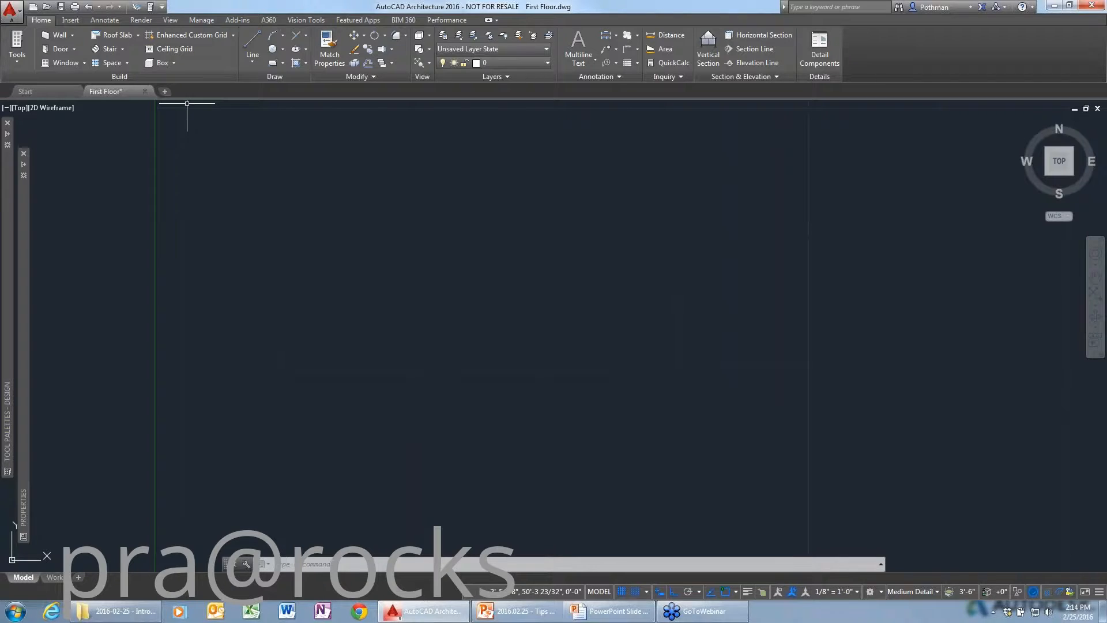
- Open the Concrete-8 wall style in the Style Manager to examine its components
{"action": "left_click", "coordinate": [201, 19]}
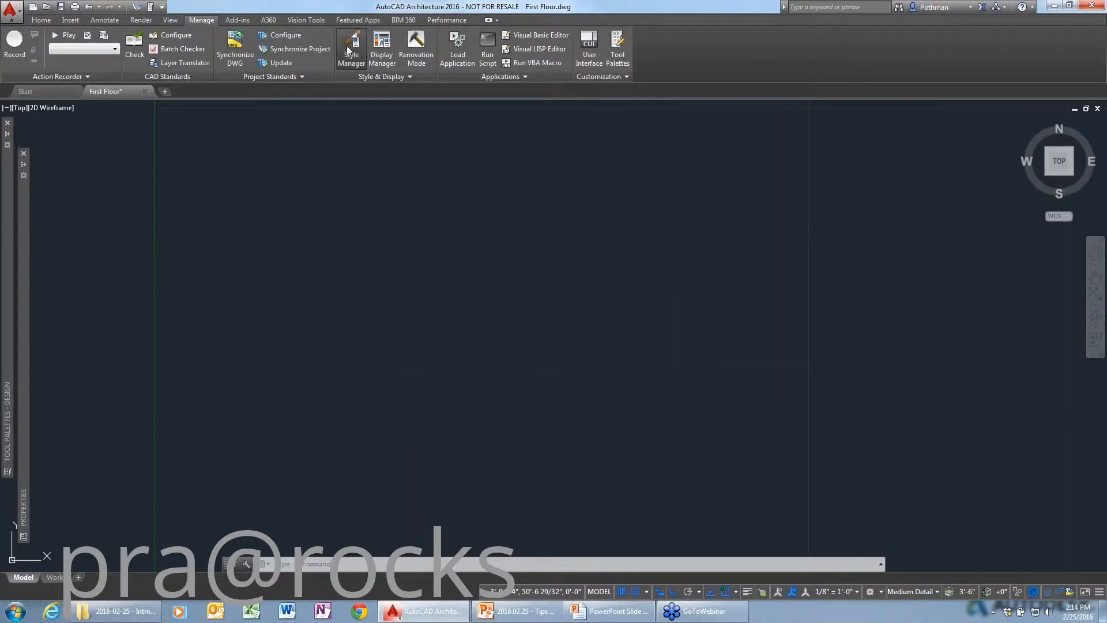
{"action": "left_click", "coordinate": [347, 46]}
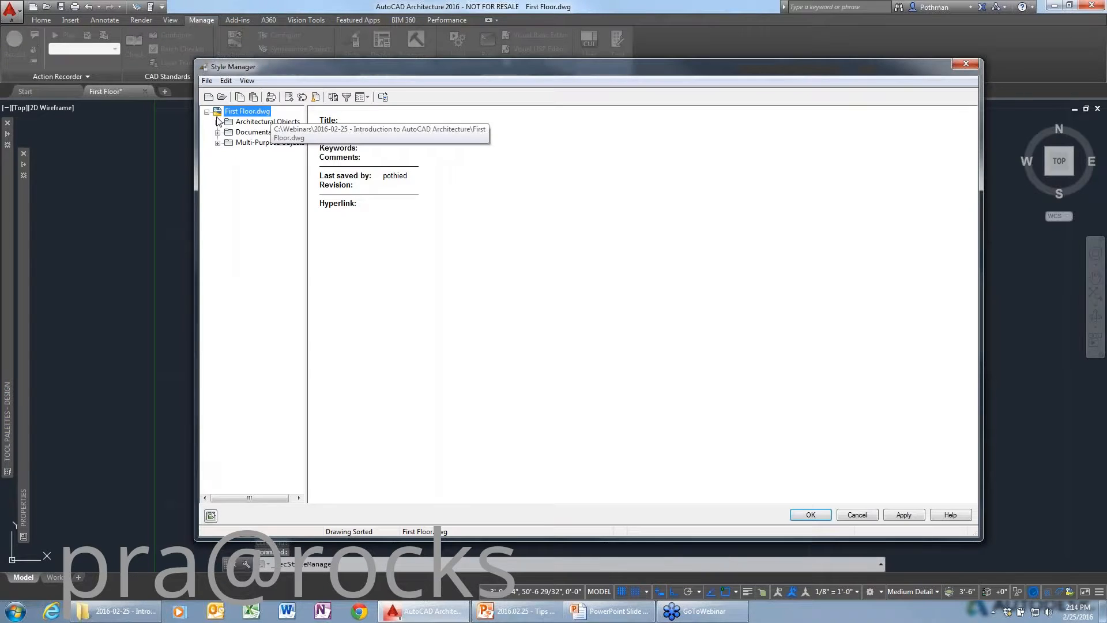
{"action": "left_click", "coordinate": [218, 121]}
{"action": "left_click", "coordinate": [229, 319]}
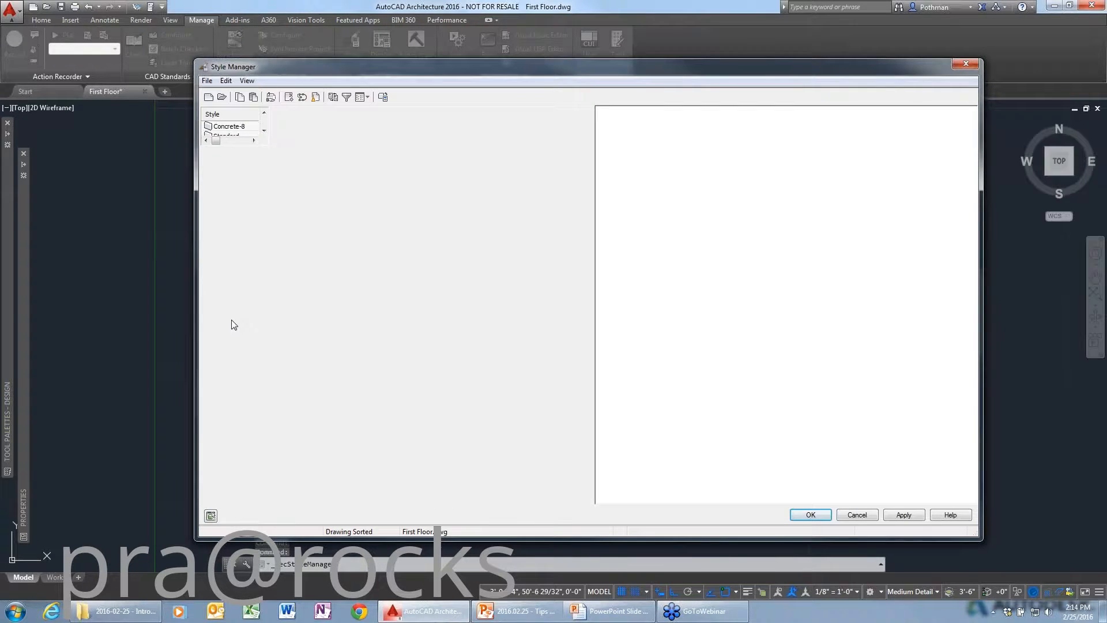
{"action": "left_click", "coordinate": [275, 330]}
{"action": "double_click", "coordinate": [275, 331]}
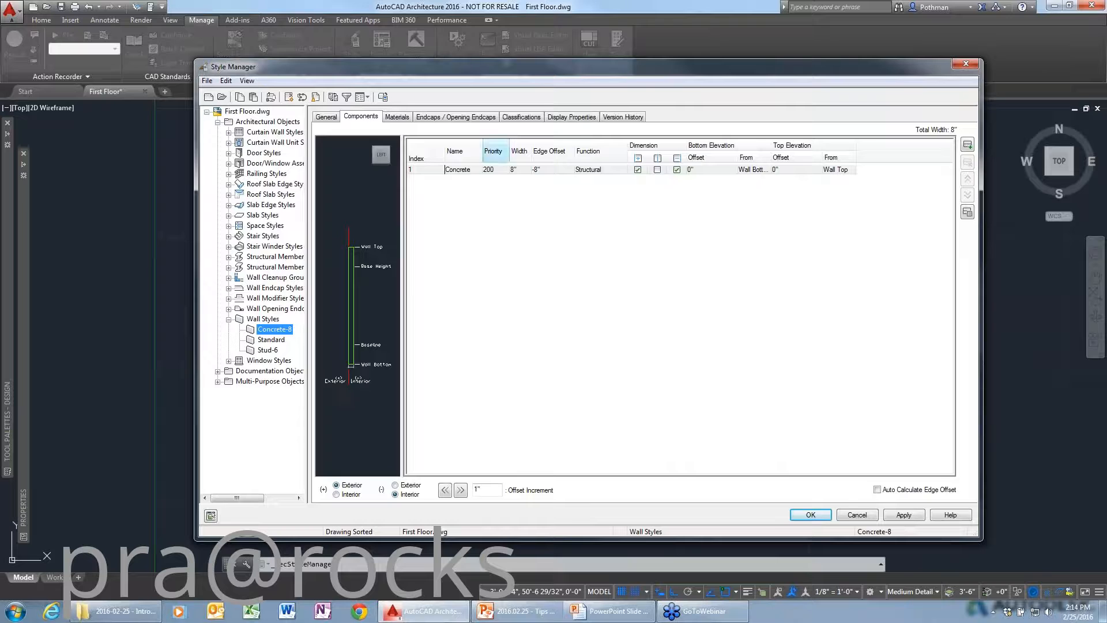
- Review the materials, endcaps and general properties of the Concrete-8 wall style, and list the drawing's door styles
{"action": "left_click", "coordinate": [406, 118]}
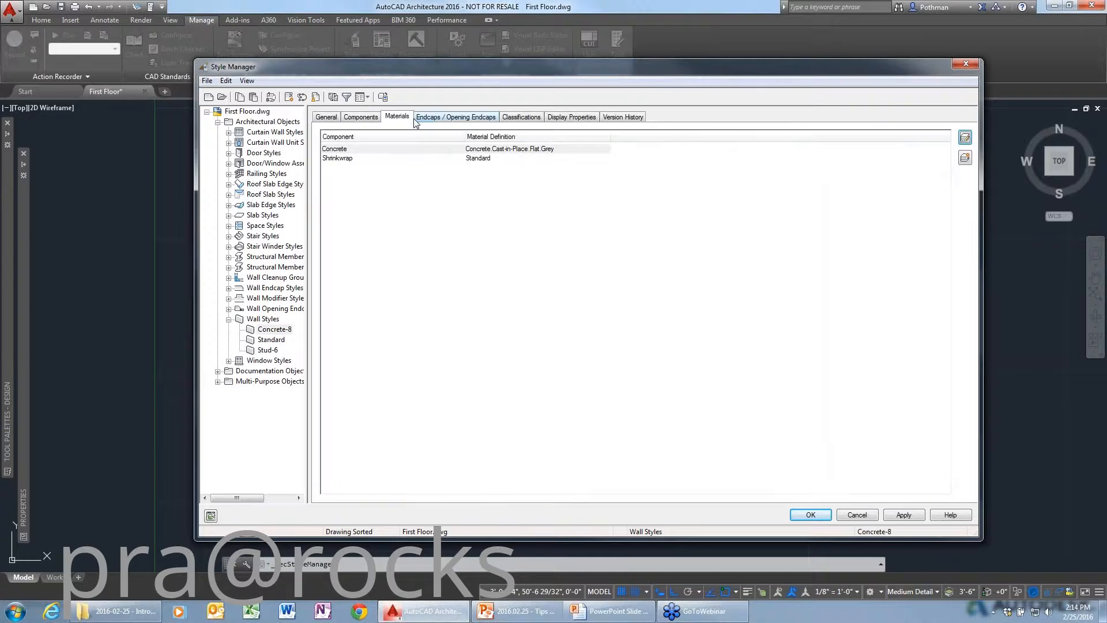
{"action": "left_click", "coordinate": [439, 118]}
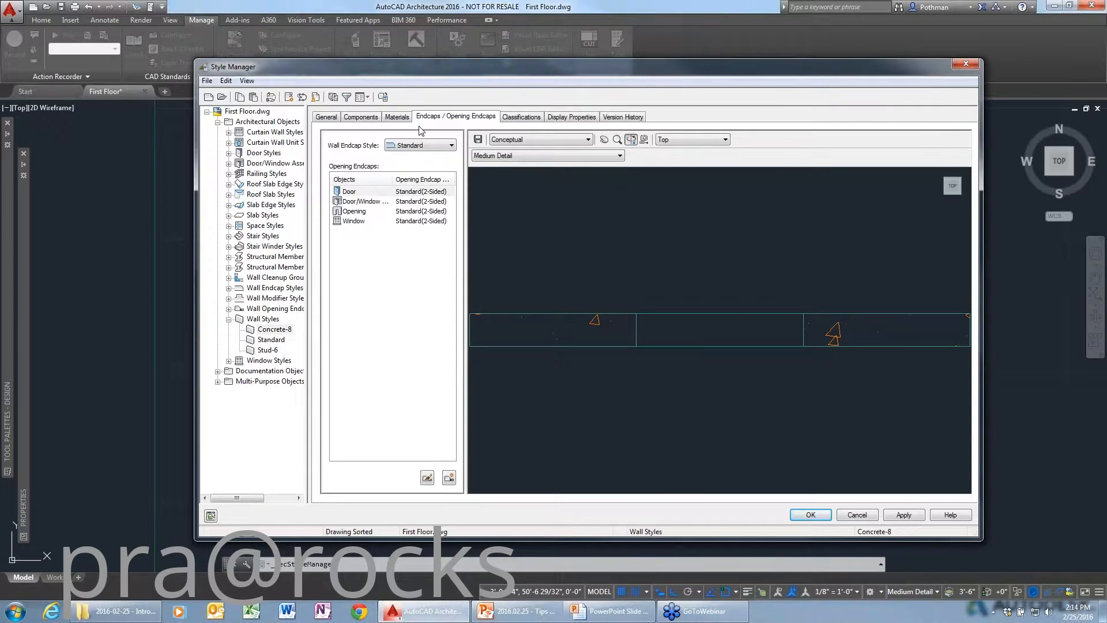
{"action": "left_click", "coordinate": [325, 118]}
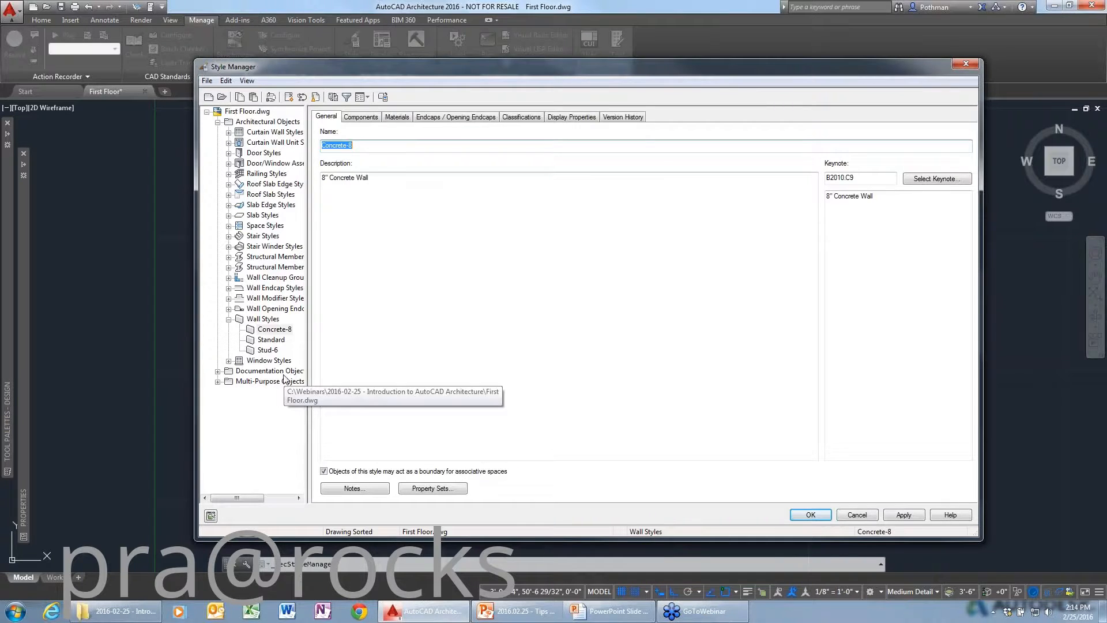
{"action": "left_click", "coordinate": [264, 152]}
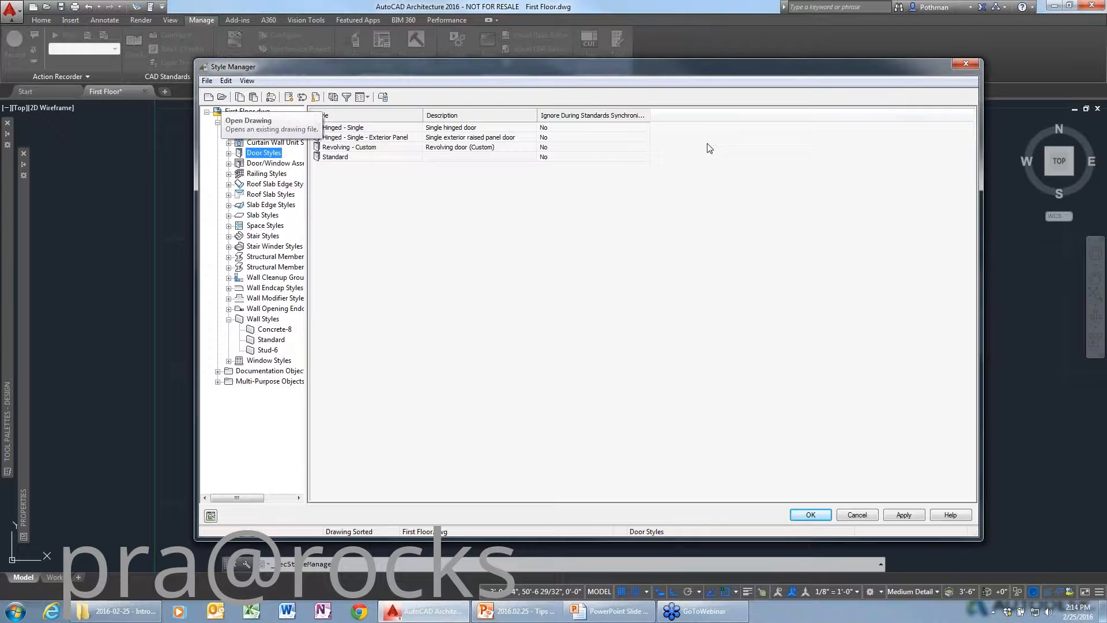
- Close the Style Manager and open the Styles Browser
{"action": "left_click", "coordinate": [966, 63]}
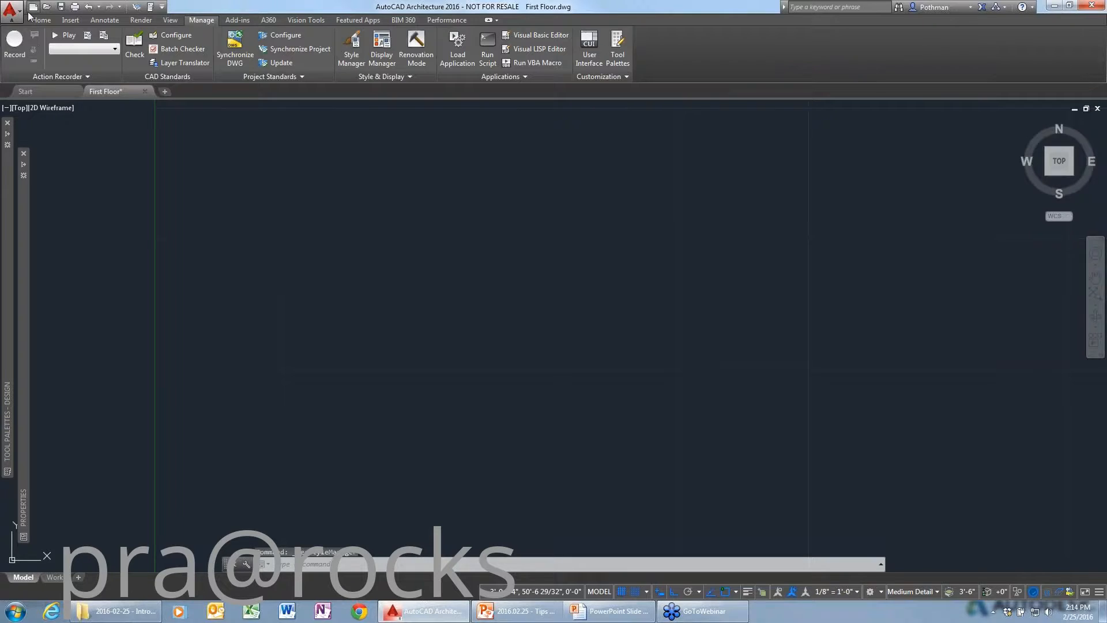
{"action": "left_click", "coordinate": [39, 20]}
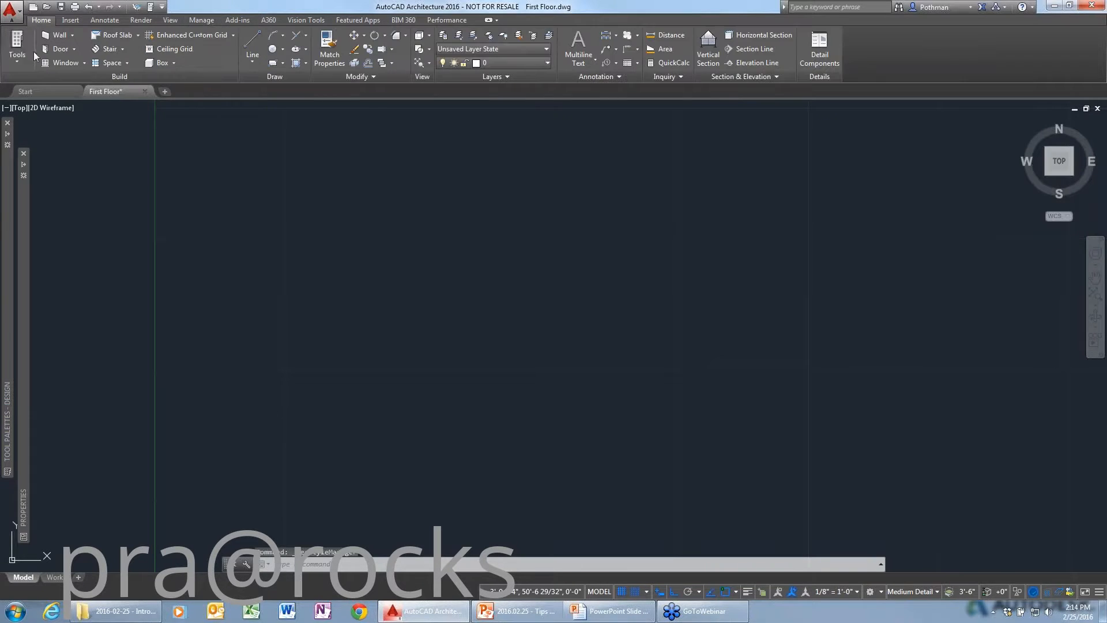
{"action": "left_click", "coordinate": [17, 60]}
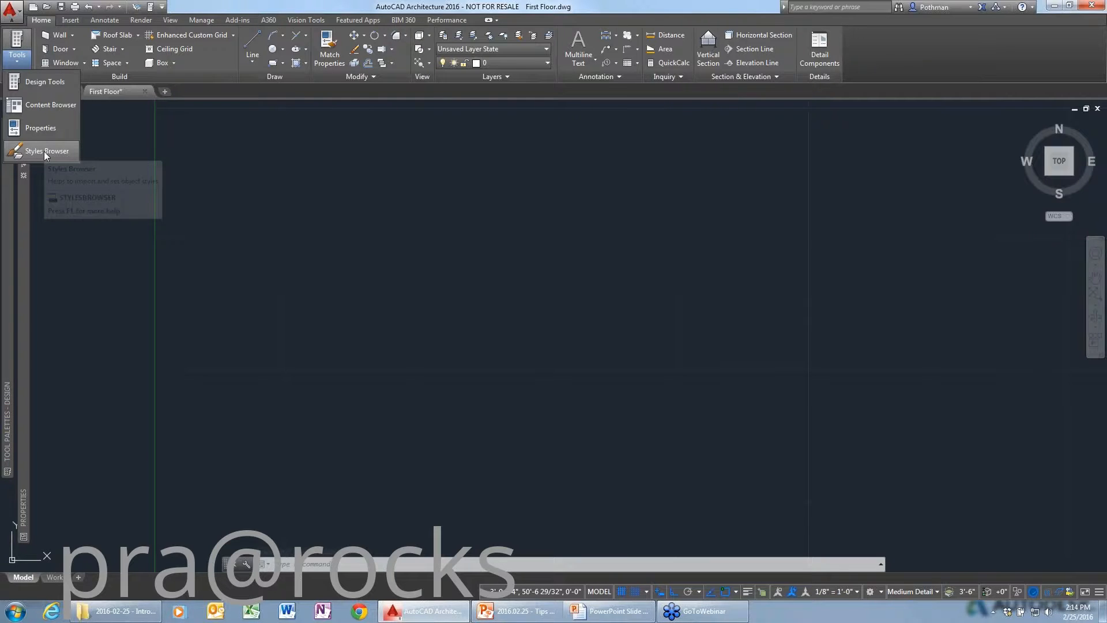
{"action": "left_click", "coordinate": [46, 152]}
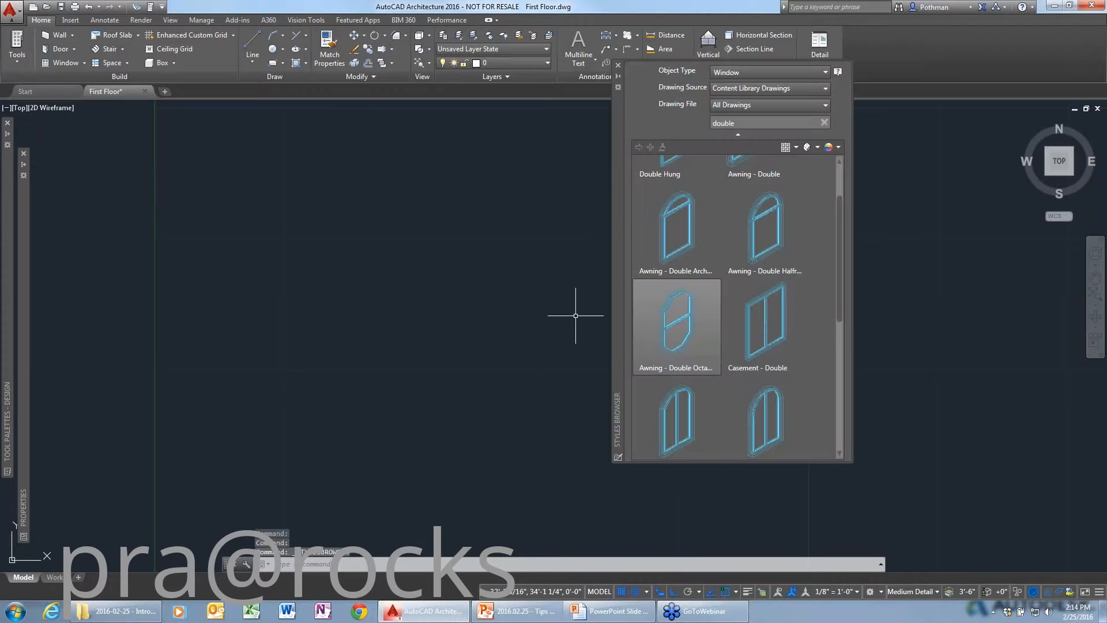
- Set the Styles Browser to the Wall object type with Content Library Drawings as the drawing source
{"action": "left_click", "coordinate": [824, 73]}
{"action": "left_click", "coordinate": [752, 196]}
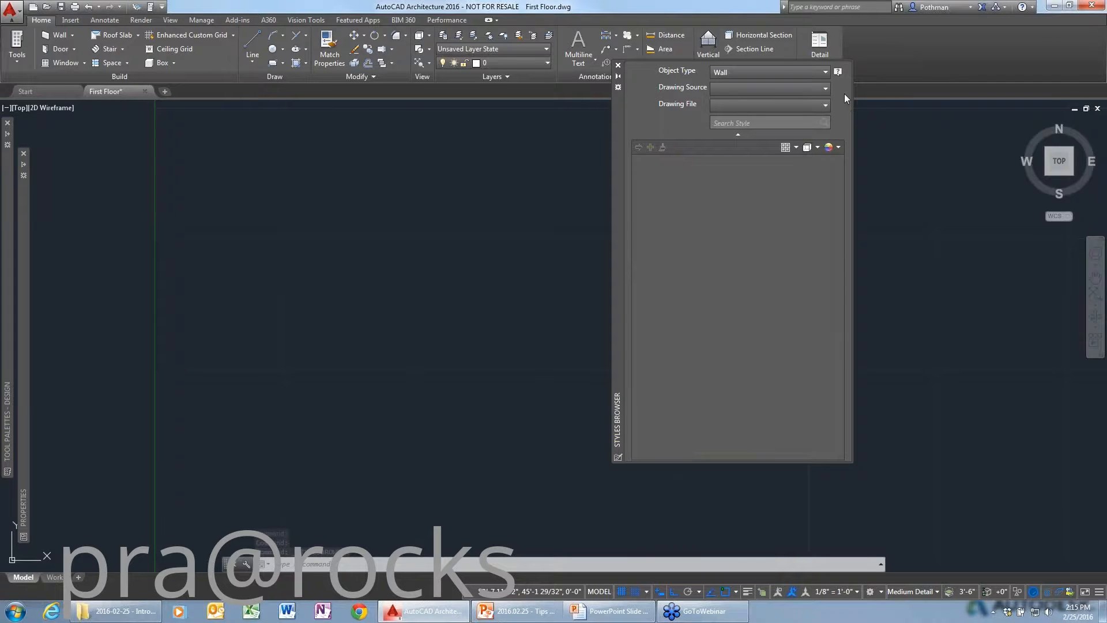
{"action": "left_click", "coordinate": [826, 89]}
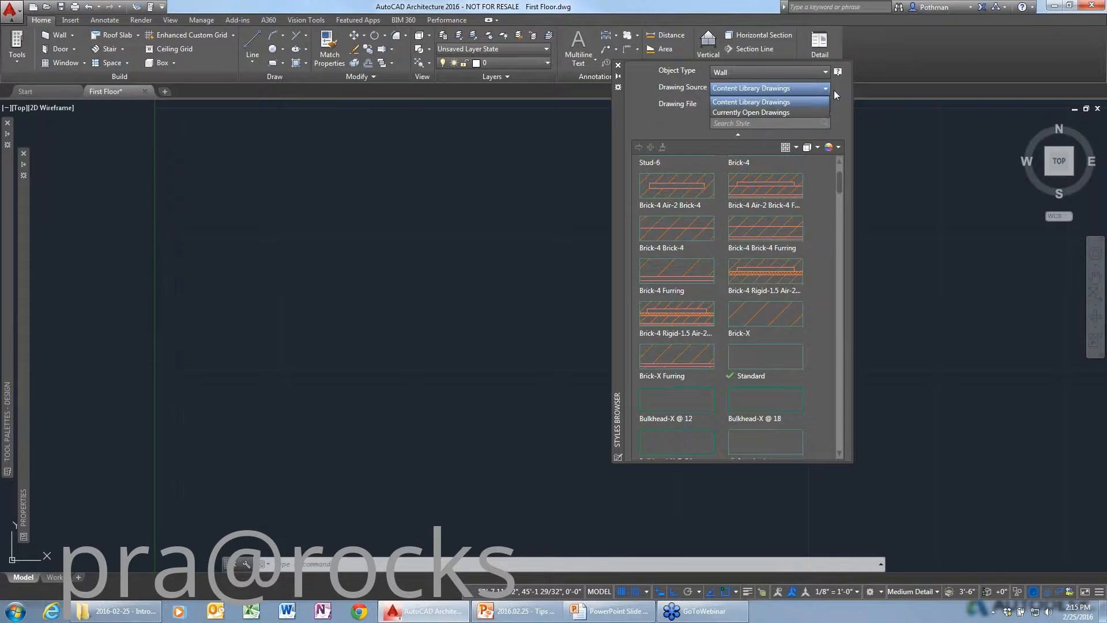
{"action": "left_click", "coordinate": [751, 102]}
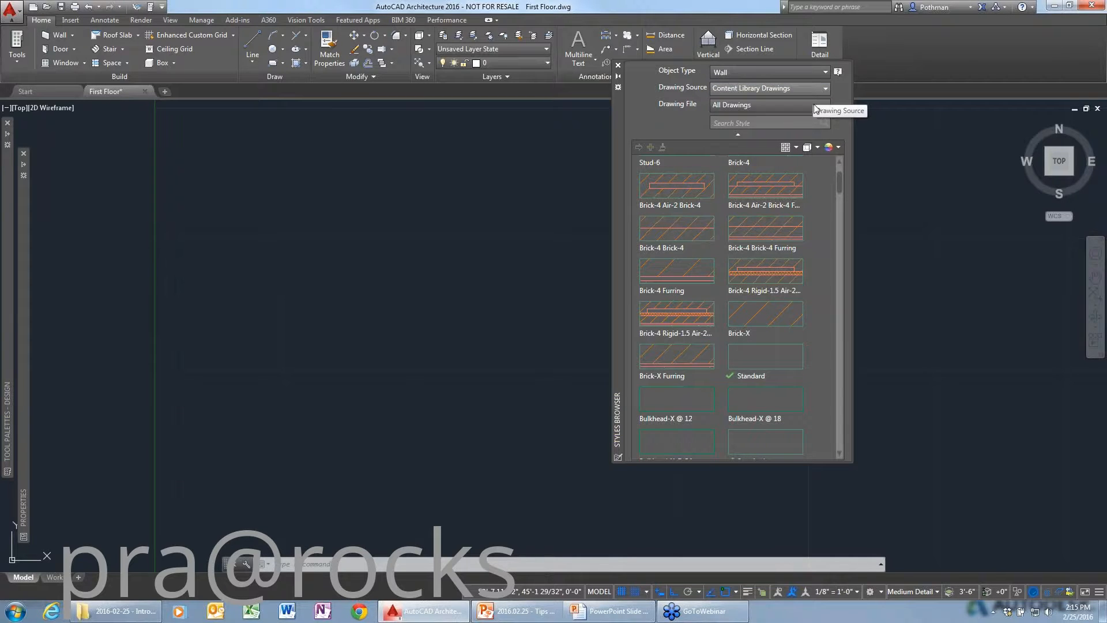
- Search the library's wall styles for "cmu"
{"action": "left_click", "coordinate": [786, 124]}
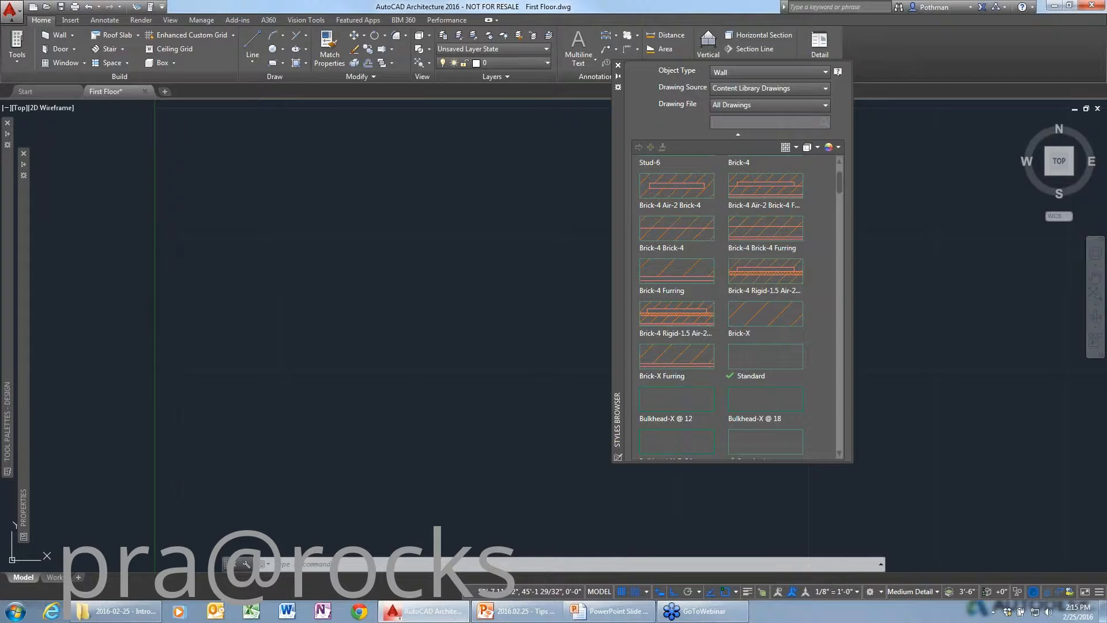
{"action": "type", "text": "cmm"}
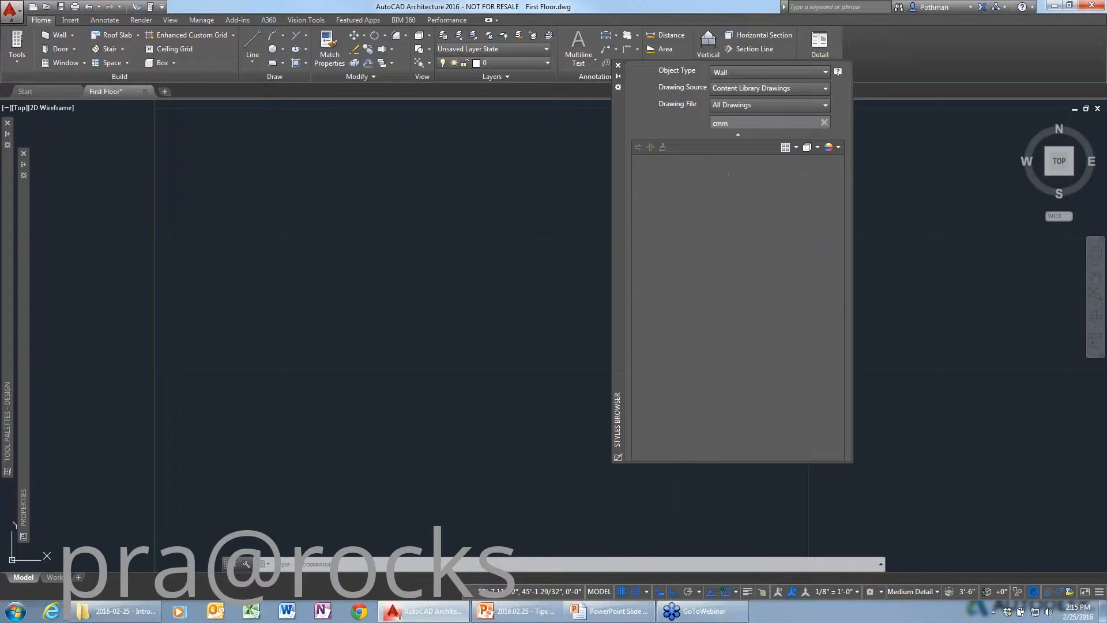
{"action": "key", "text": "BackSpace"}
{"action": "type", "text": "u"}
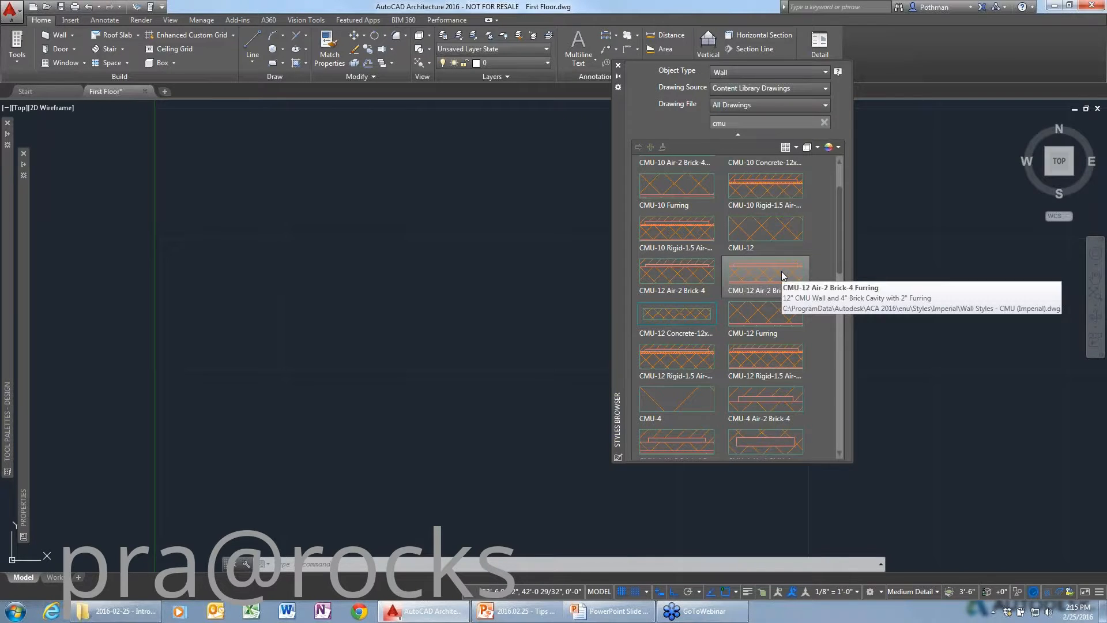
- Draw three connected wall segments in a stepped Z shape using the second CMU-10 Rigid-1.5 Air style from the filtered list
{"action": "left_click", "coordinate": [697, 237]}
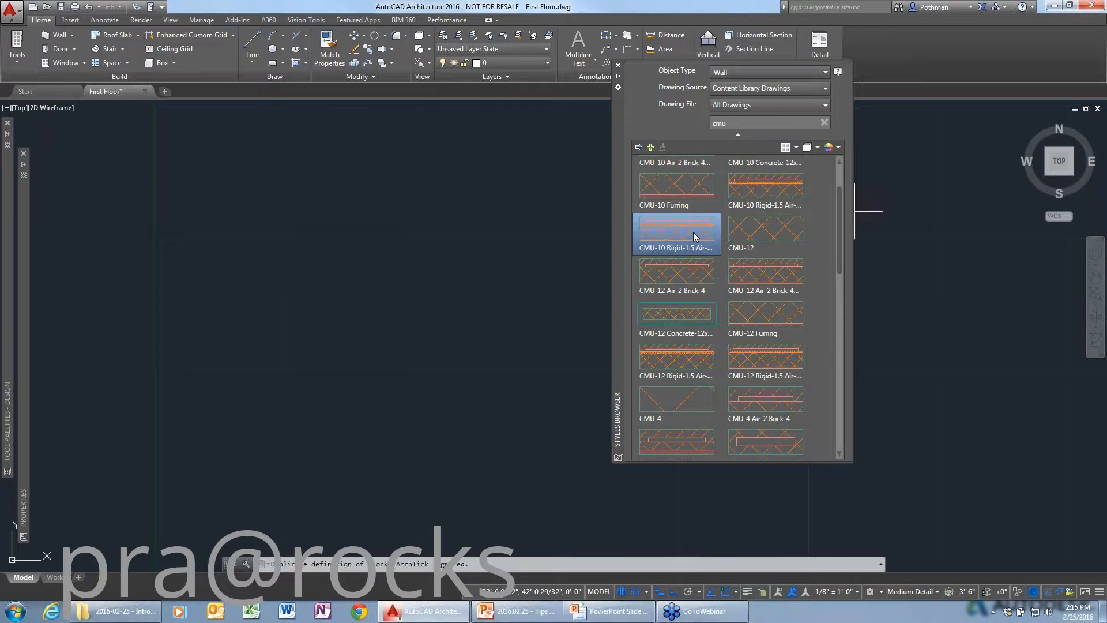
{"action": "double_click", "coordinate": [697, 236]}
{"action": "left_click", "coordinate": [279, 376]}
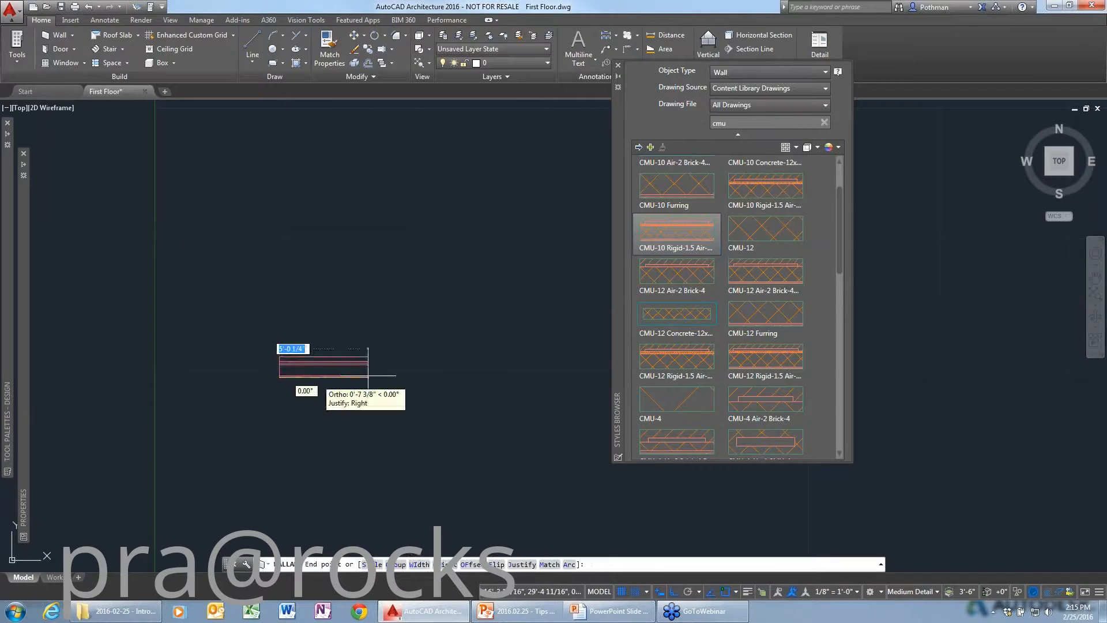
{"action": "left_click", "coordinate": [483, 376]}
{"action": "left_click", "coordinate": [480, 213]}
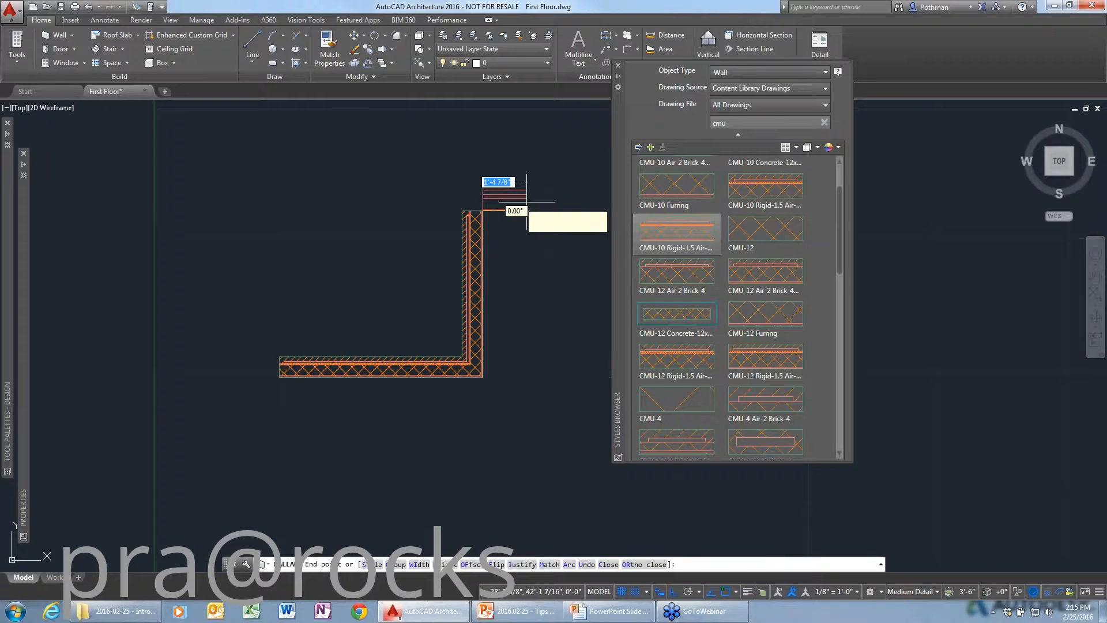
{"action": "left_click", "coordinate": [553, 209]}
{"action": "key", "text": "Return"}
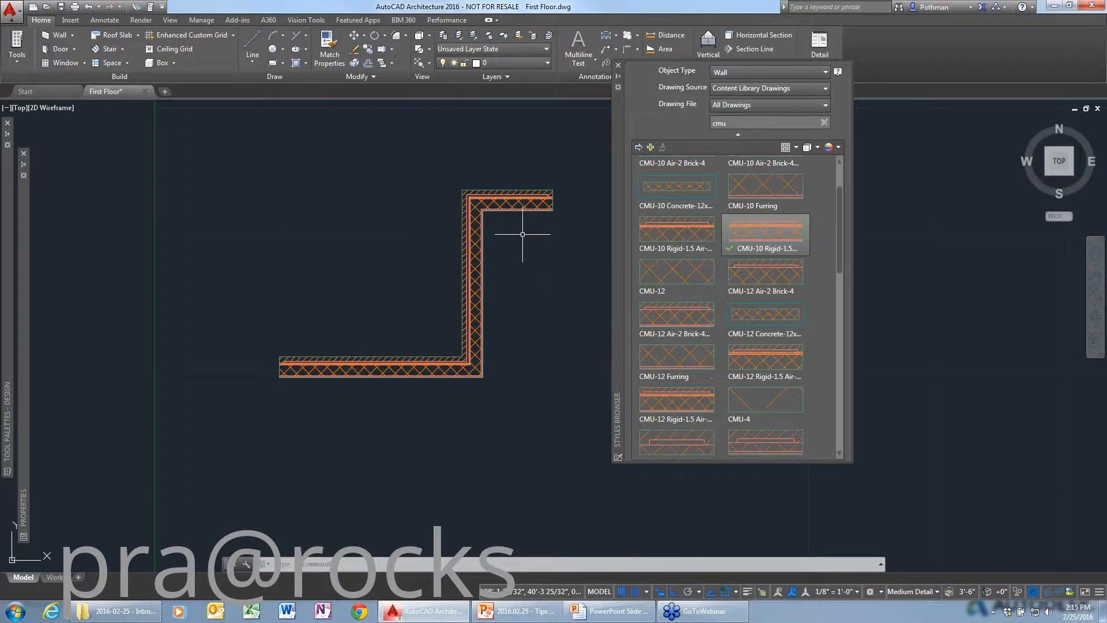
- Lengthen the upper horizontal wall by stretching its free end outward, and inspect the endcap where the brick wraps the air gap
{"action": "scroll", "coordinate": [522, 234], "scroll_direction": "up", "scroll_amount": 5}
{"action": "middle_click_drag", "start_coordinate": [527, 215], "coordinate": [341, 278]}
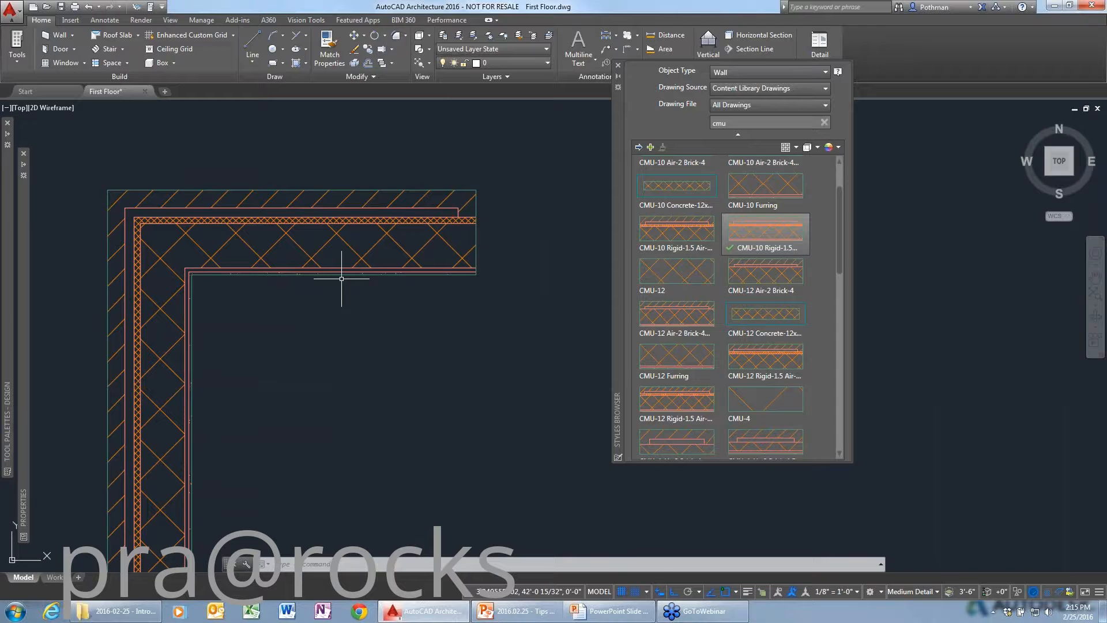
{"action": "left_click", "coordinate": [428, 273]}
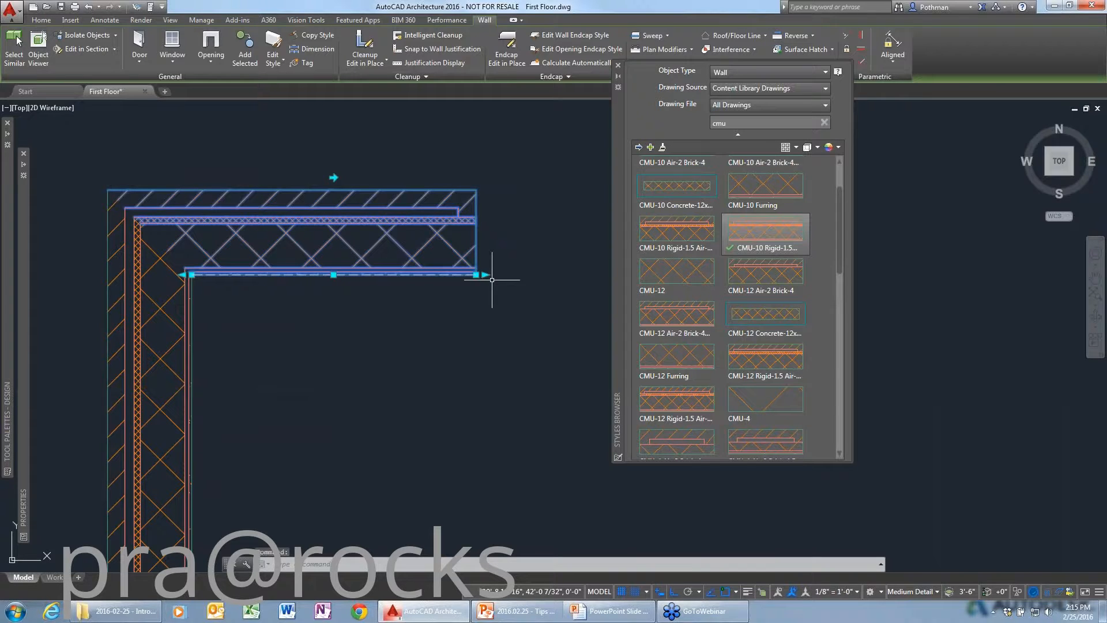
{"action": "left_click_drag", "start_coordinate": [476, 275], "coordinate": [570, 274]}
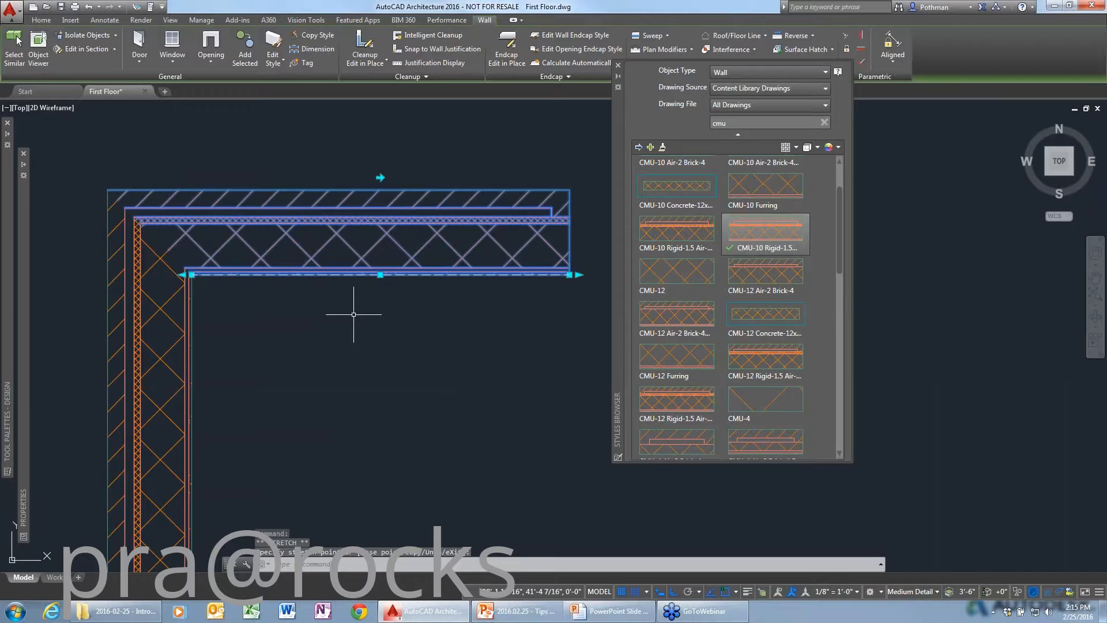
{"action": "key", "text": "Escape"}
{"action": "left_click", "coordinate": [146, 375]}
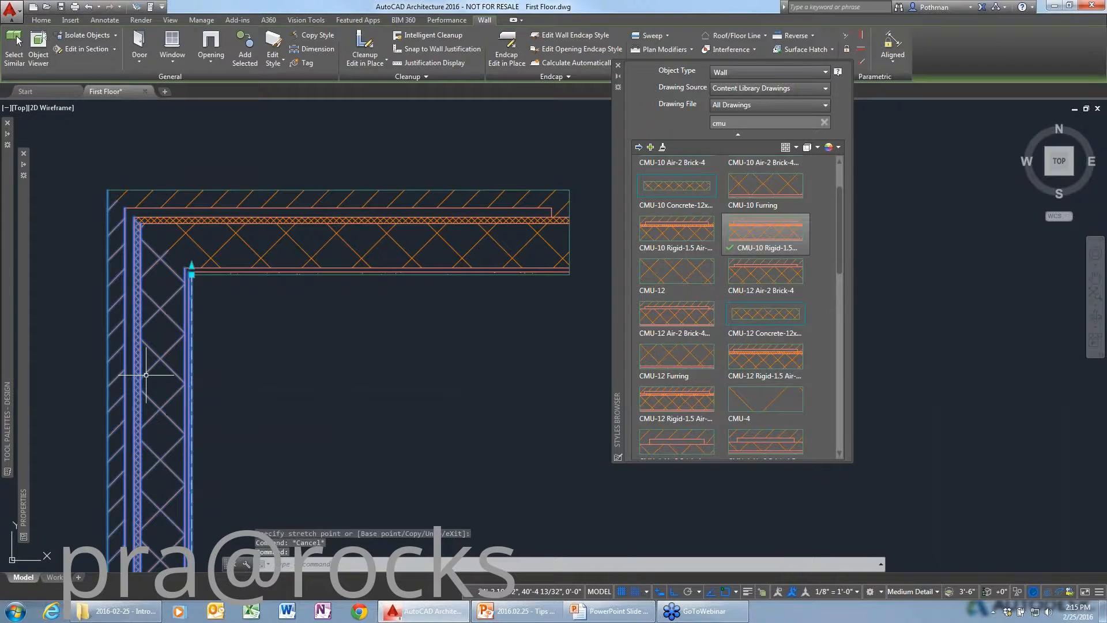
{"action": "key", "text": "Escape"}
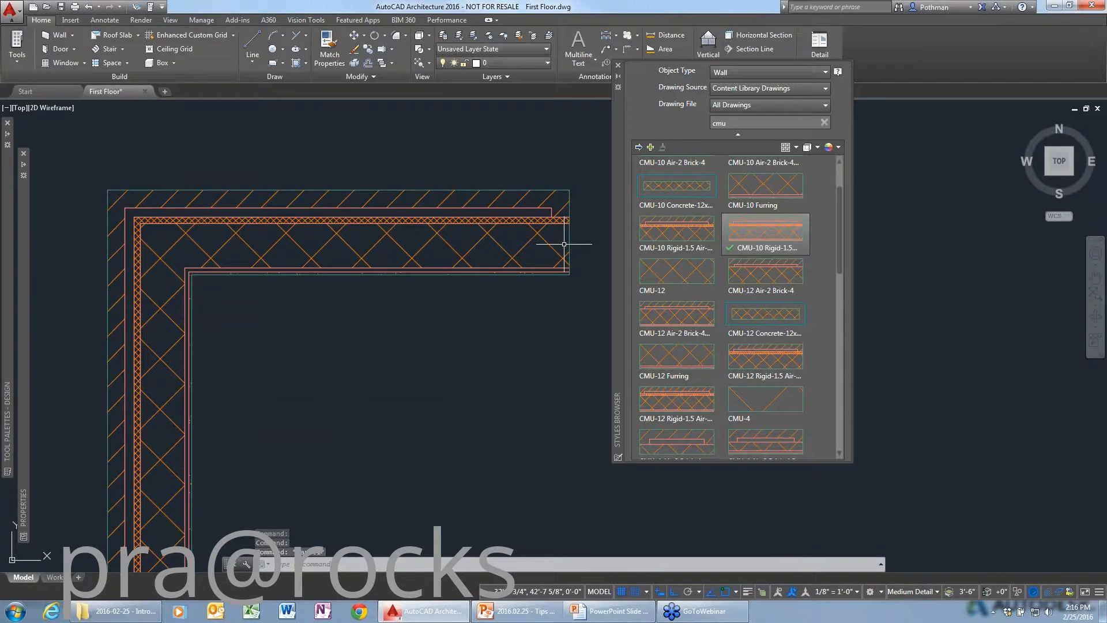
{"action": "scroll", "coordinate": [475, 258], "scroll_direction": "up", "scroll_amount": 4}
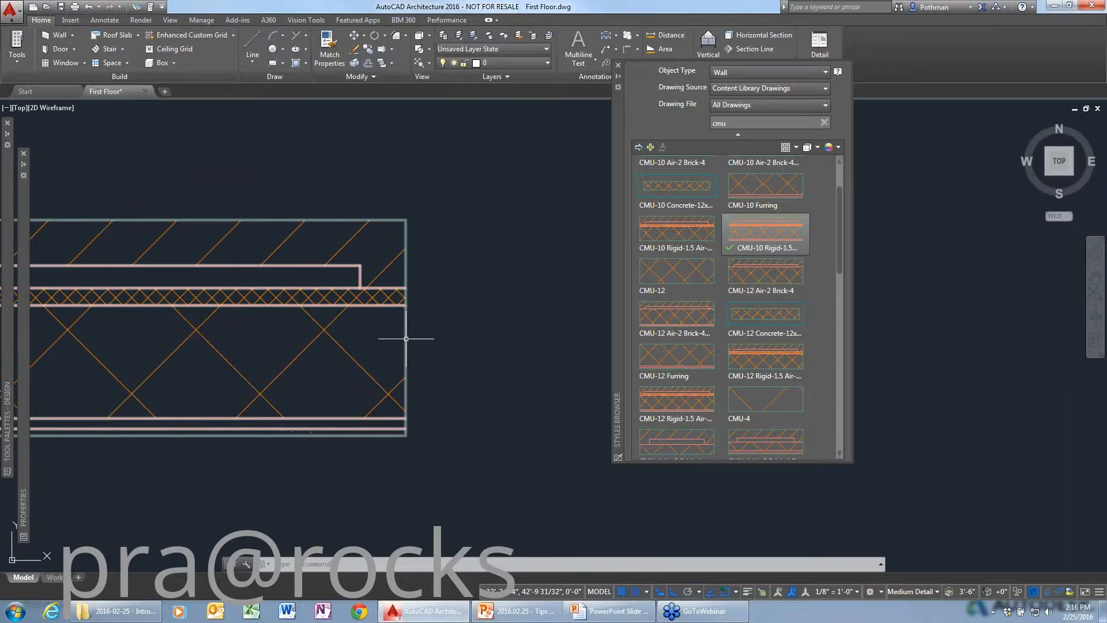
{"action": "scroll", "coordinate": [406, 339], "scroll_direction": "down", "scroll_amount": 2}
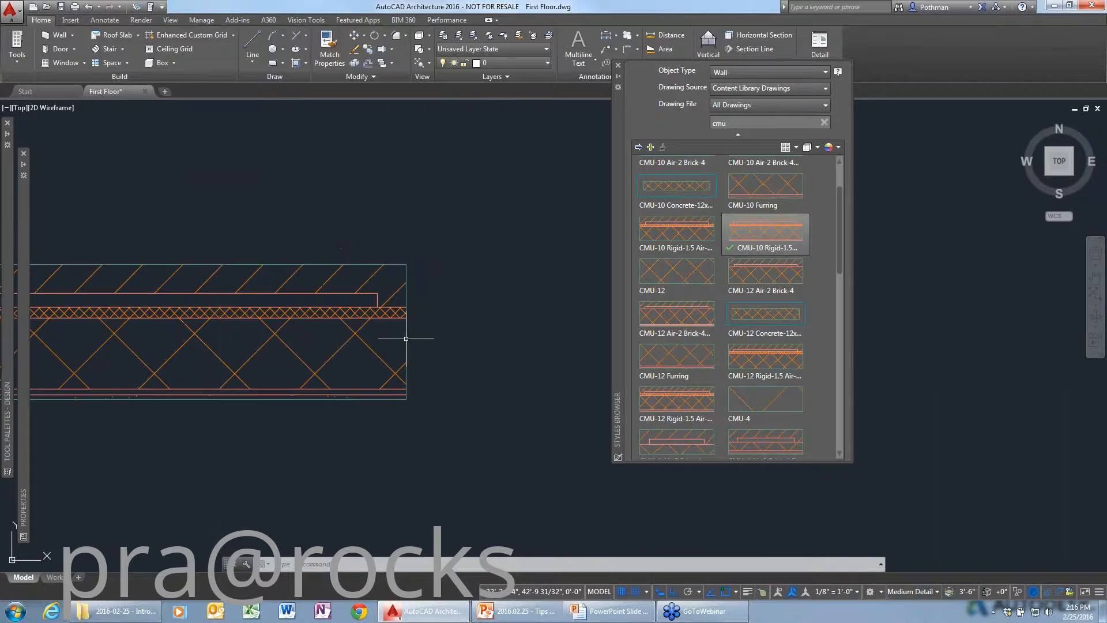
{"action": "scroll", "coordinate": [415, 323], "scroll_direction": "down", "scroll_amount": 2}
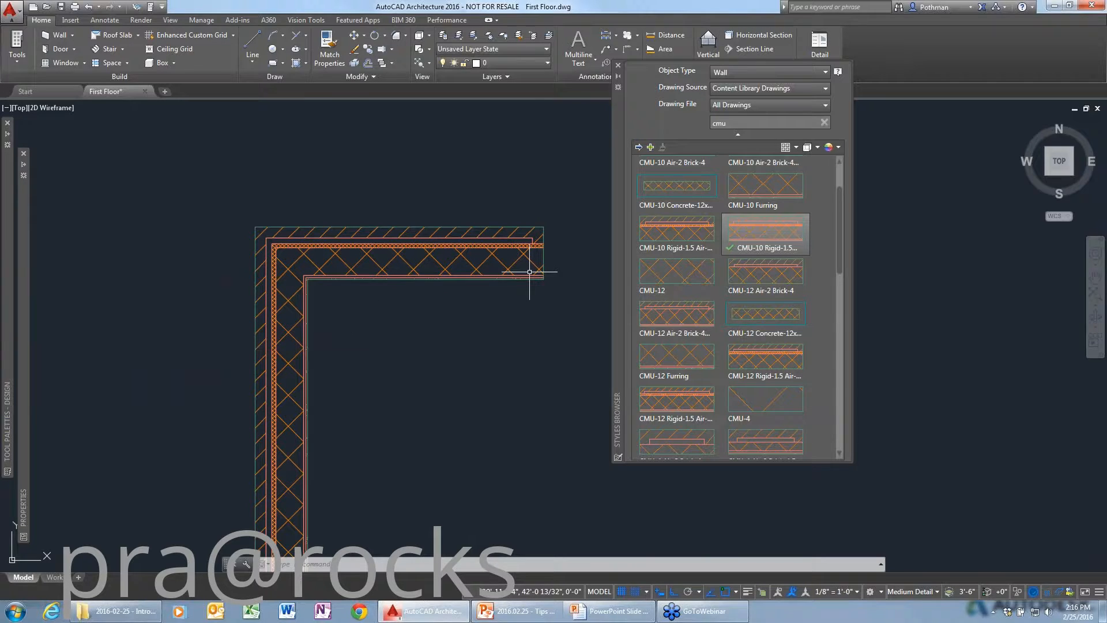
- Inspect the walls in the Realistic visual style from the southeast isometric view and from the brick side in the northwest isometric view
{"action": "left_click", "coordinate": [1067, 175]}
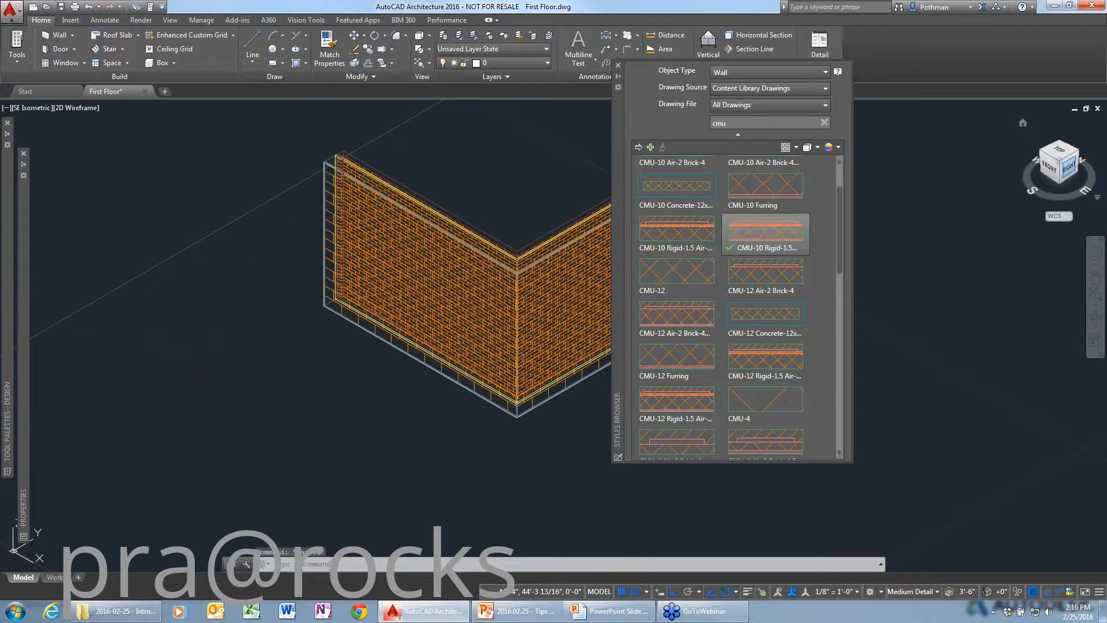
{"action": "middle_click_drag", "start_coordinate": [487, 316], "coordinate": [248, 329]}
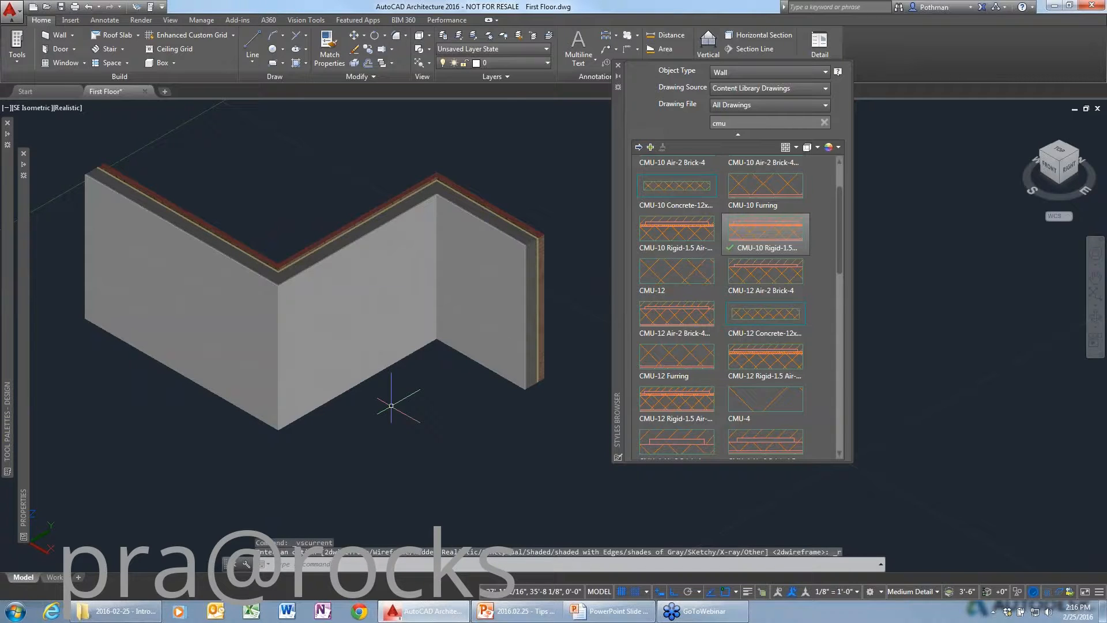
{"action": "middle_click", "coordinate": [391, 405]}
{"action": "middle_click", "coordinate": [391, 405]}
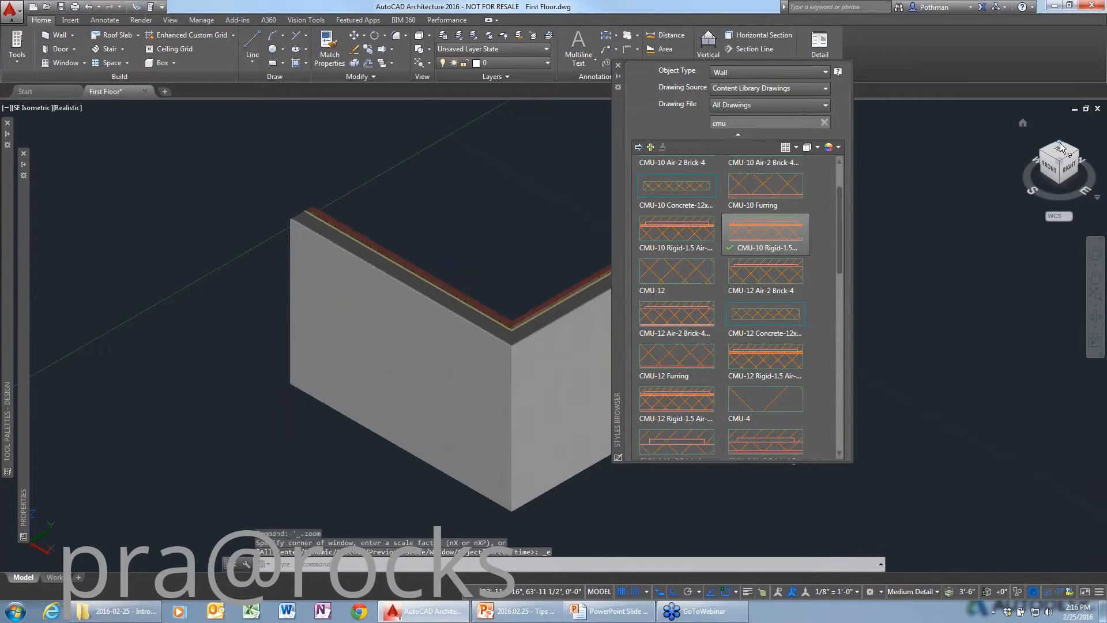
{"action": "left_click_drag", "start_coordinate": [1062, 147], "coordinate": [1047, 149]}
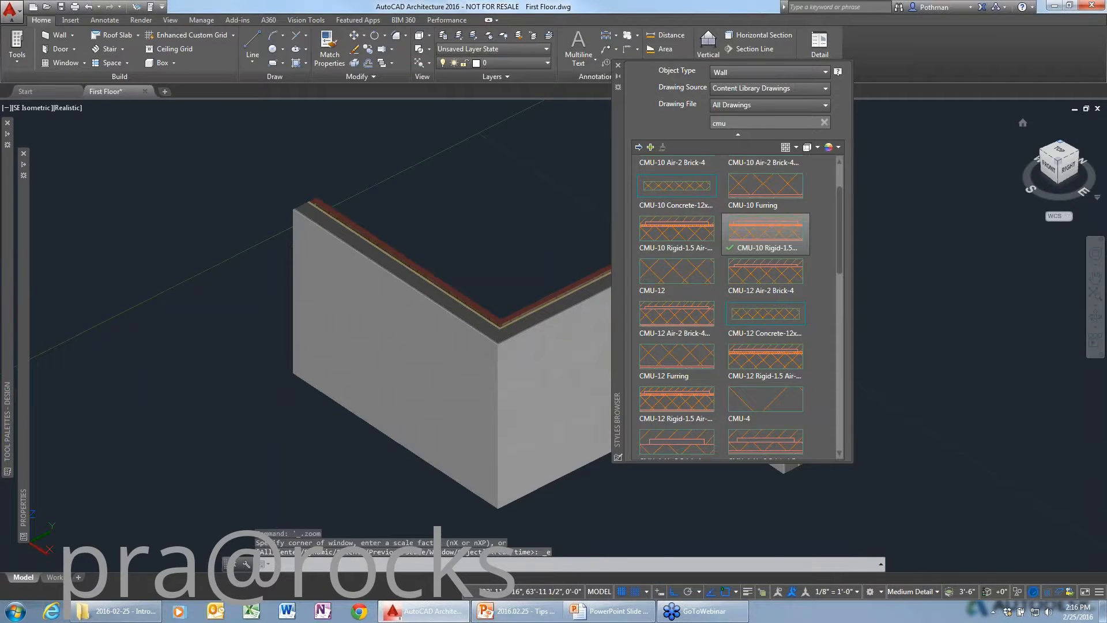
{"action": "left_click", "coordinate": [1061, 142]}
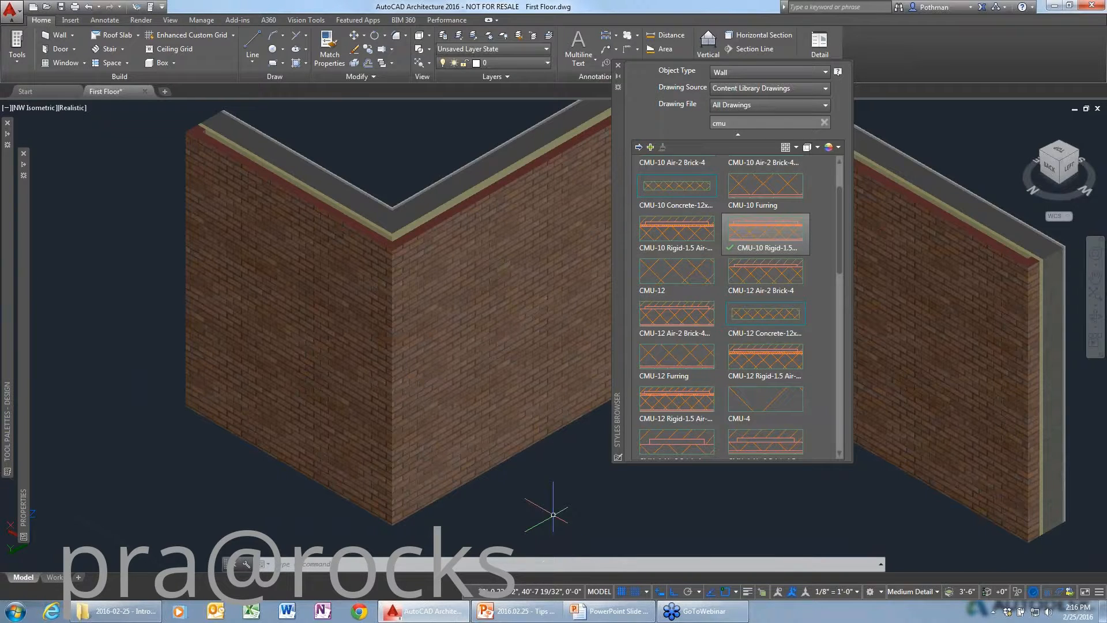
{"action": "mouse_move", "coordinate": [2, 332]}
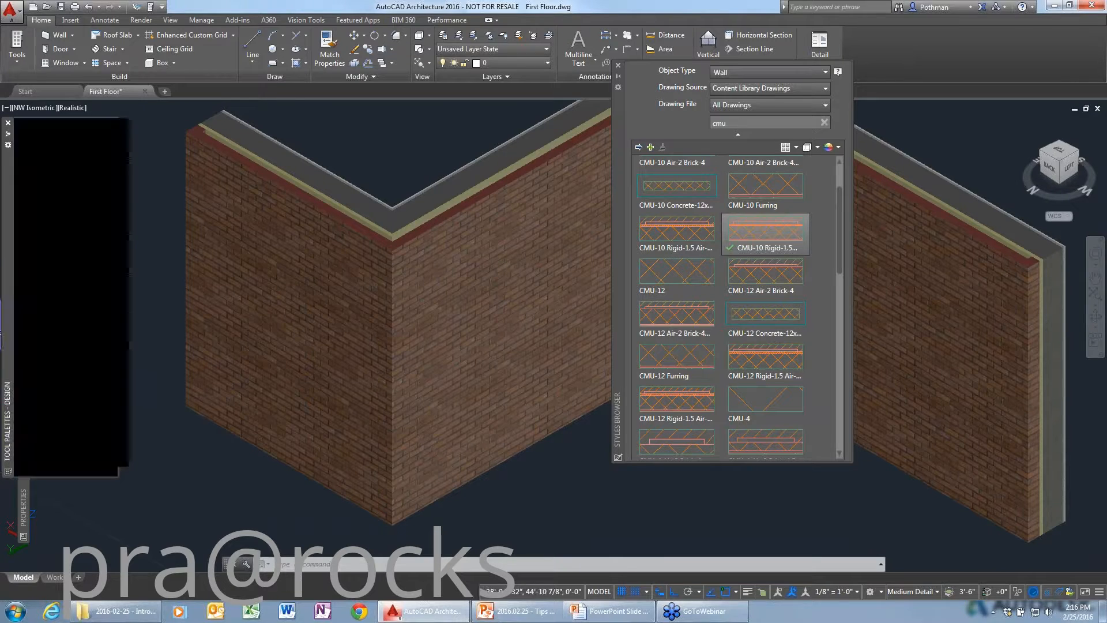
{"action": "left_click", "coordinate": [125, 180]}
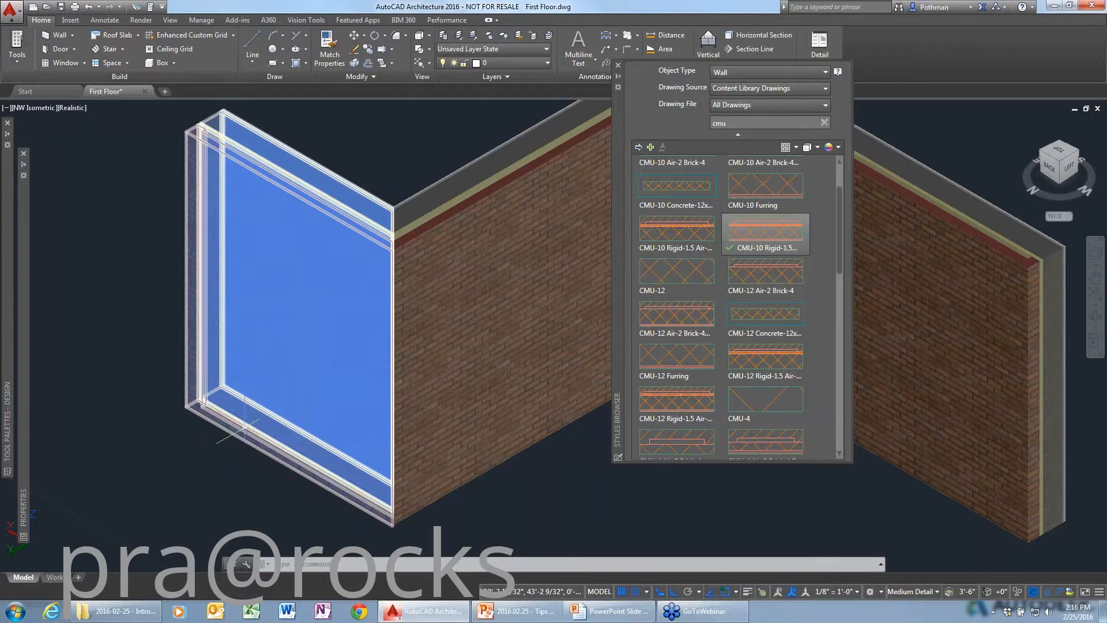
{"action": "scroll", "coordinate": [597, 107], "scroll_direction": "down", "scroll_amount": 2}
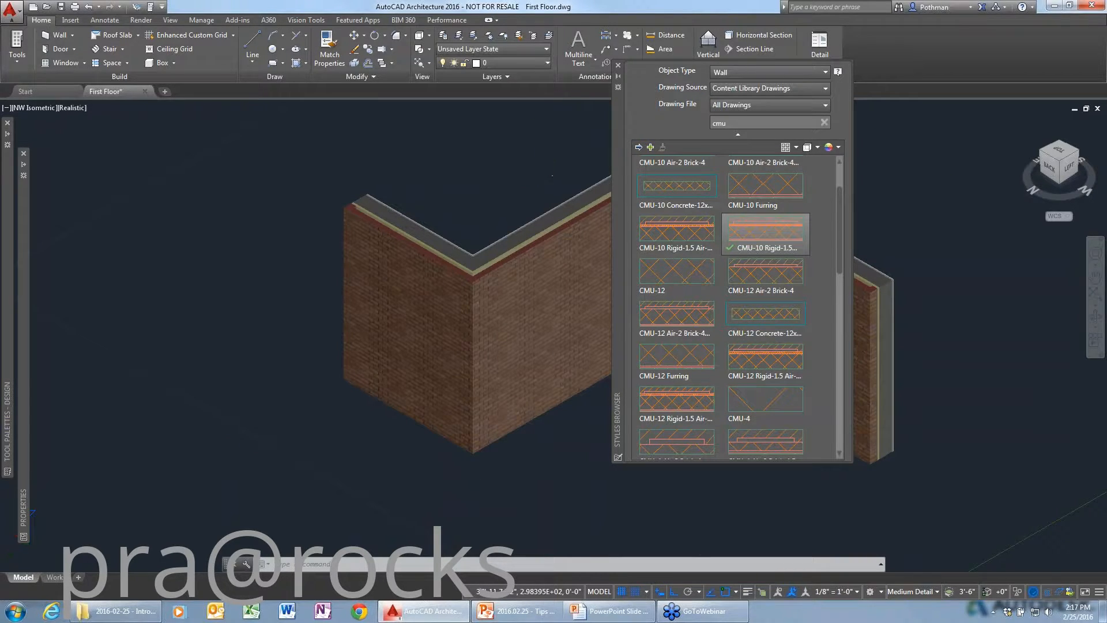
{"action": "scroll", "coordinate": [538, 167], "scroll_direction": "down", "scroll_amount": 2}
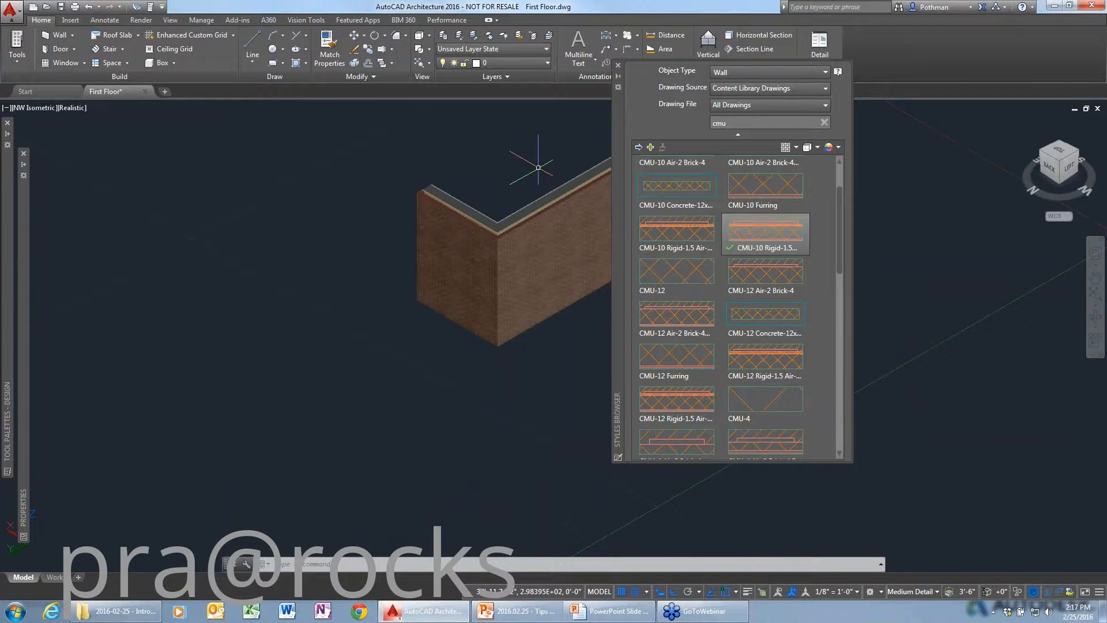
{"action": "middle_click_drag", "start_coordinate": [538, 167], "coordinate": [534, 179]}
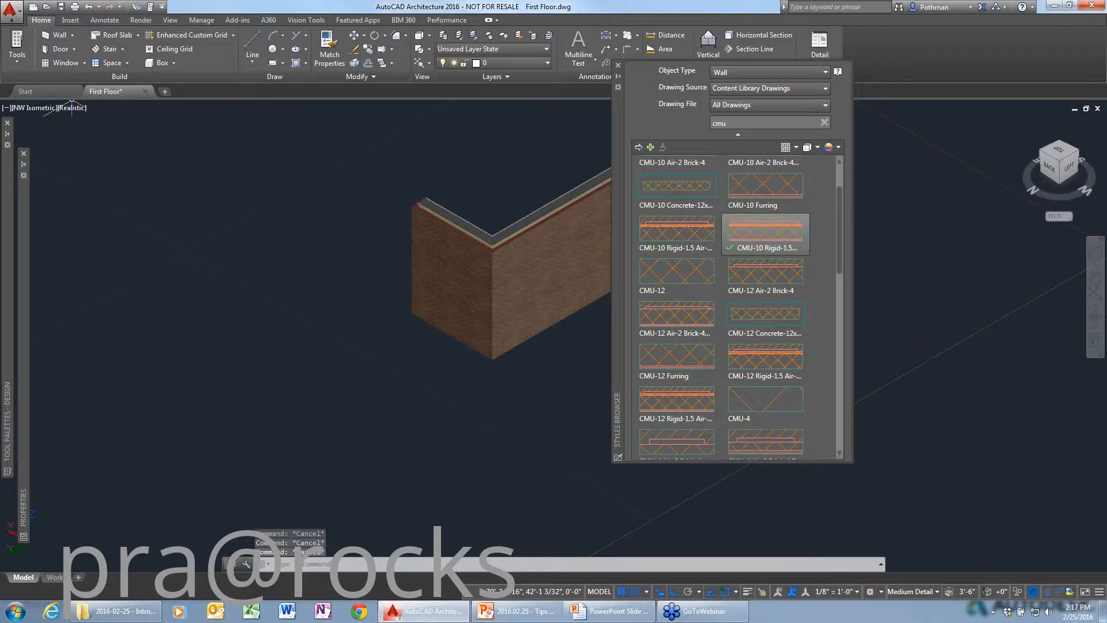
- Set the viewport's visual style to 2D Wireframe
{"action": "type", "text": "vs"}
{"action": "key", "text": "Return"}
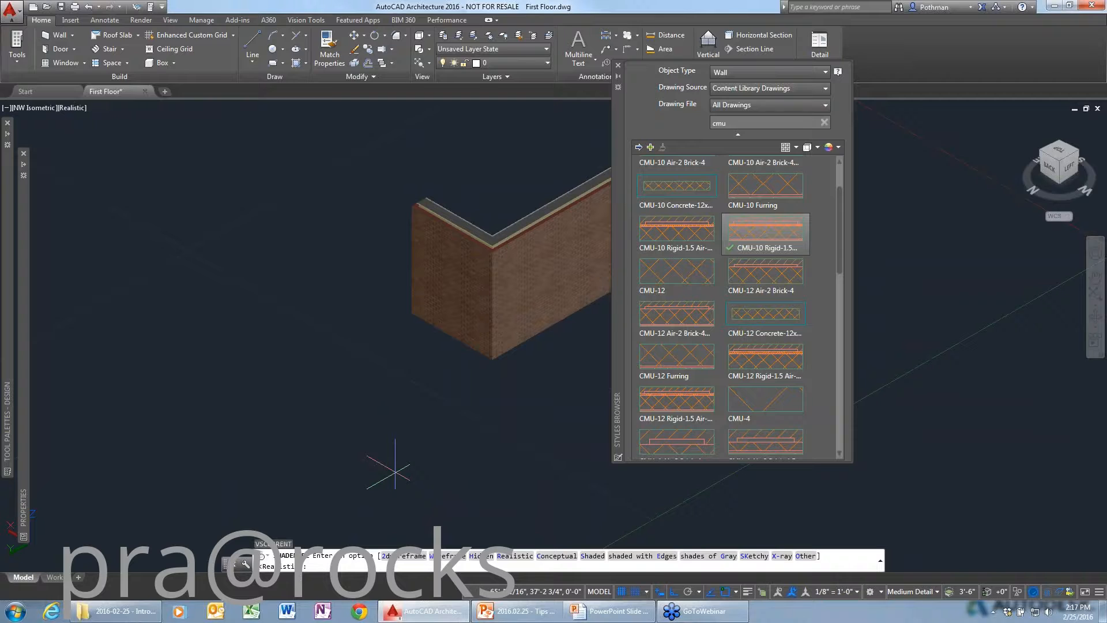
{"action": "type", "text": "2"}
{"action": "key", "text": "Return"}
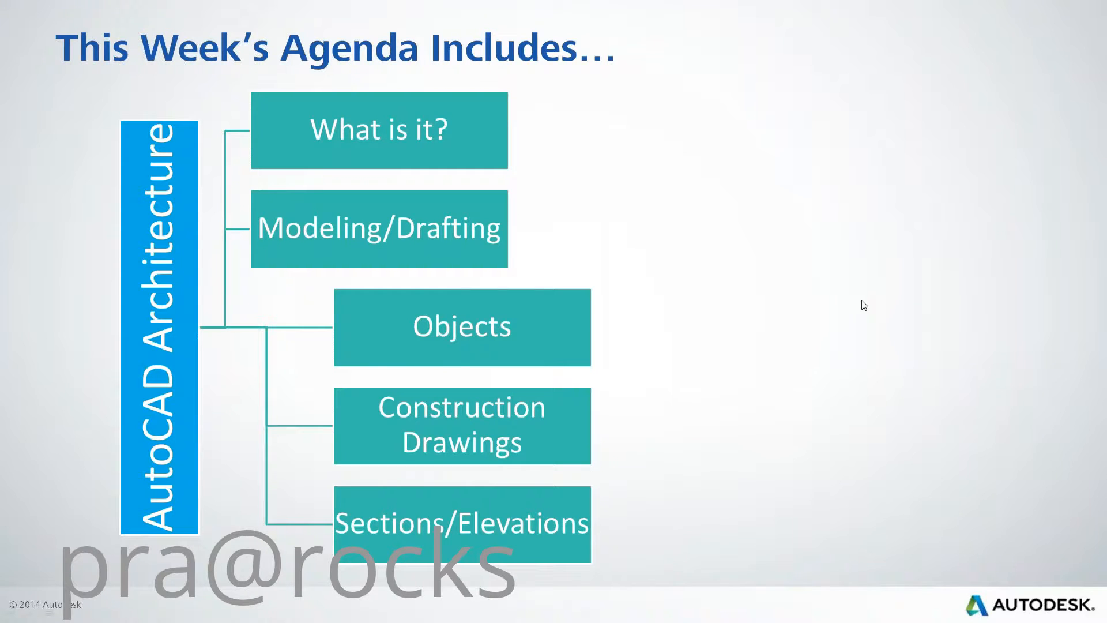
{"action": "left_click", "coordinate": [862, 300]}
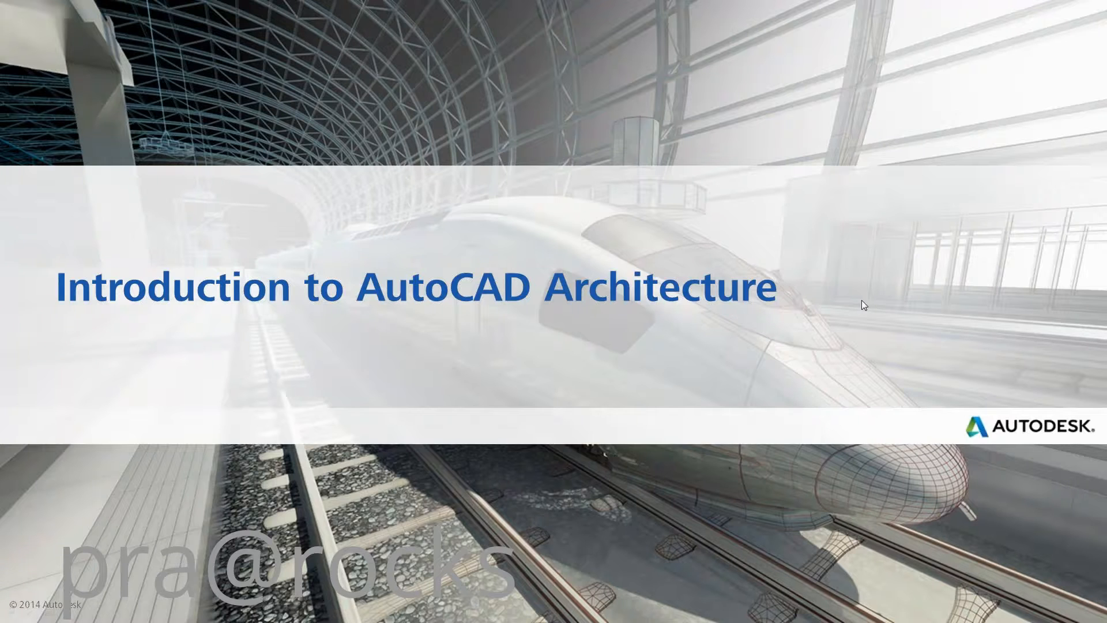
- Leave the slide show and review the Low Detail configuration's display representation sets in the Display Manager, keeping the settings as they are
{"action": "key", "text": "Escape"}
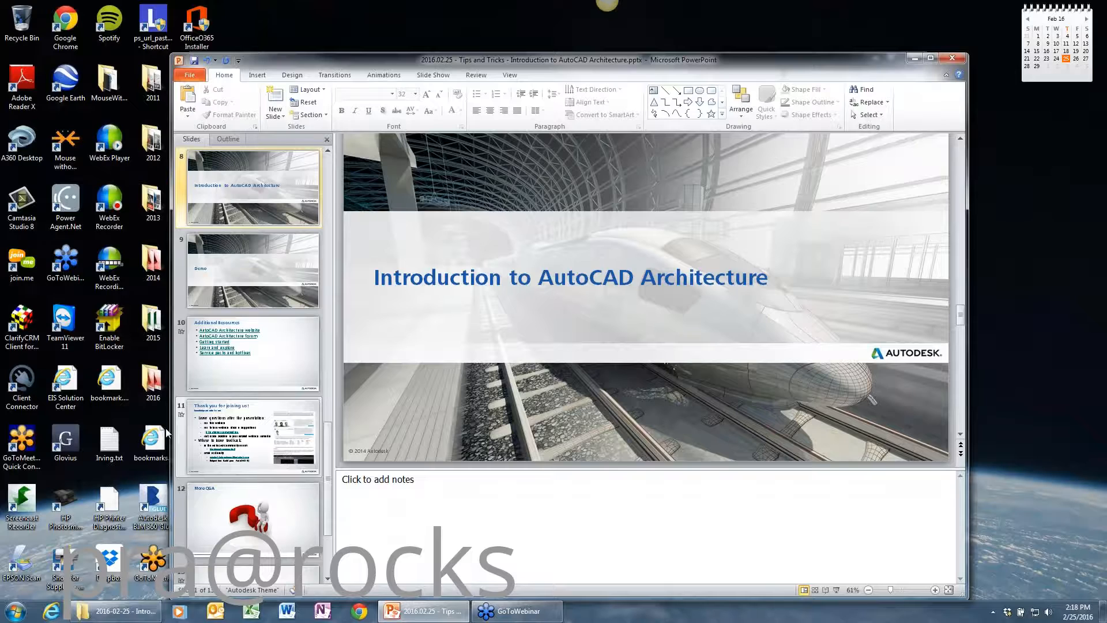
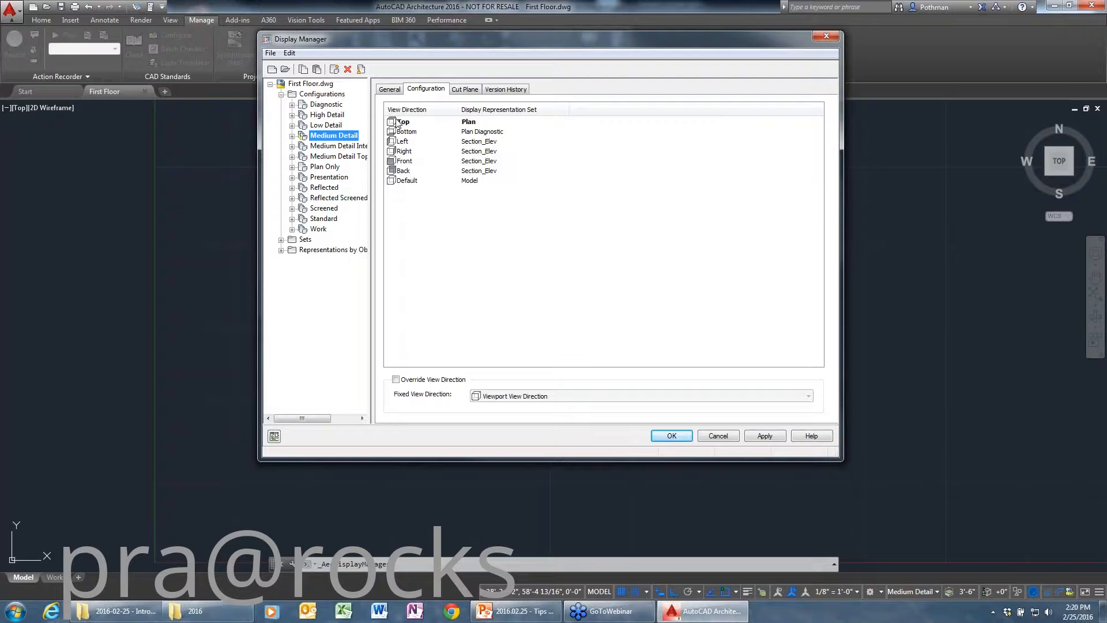
{"action": "left_click", "coordinate": [324, 125]}
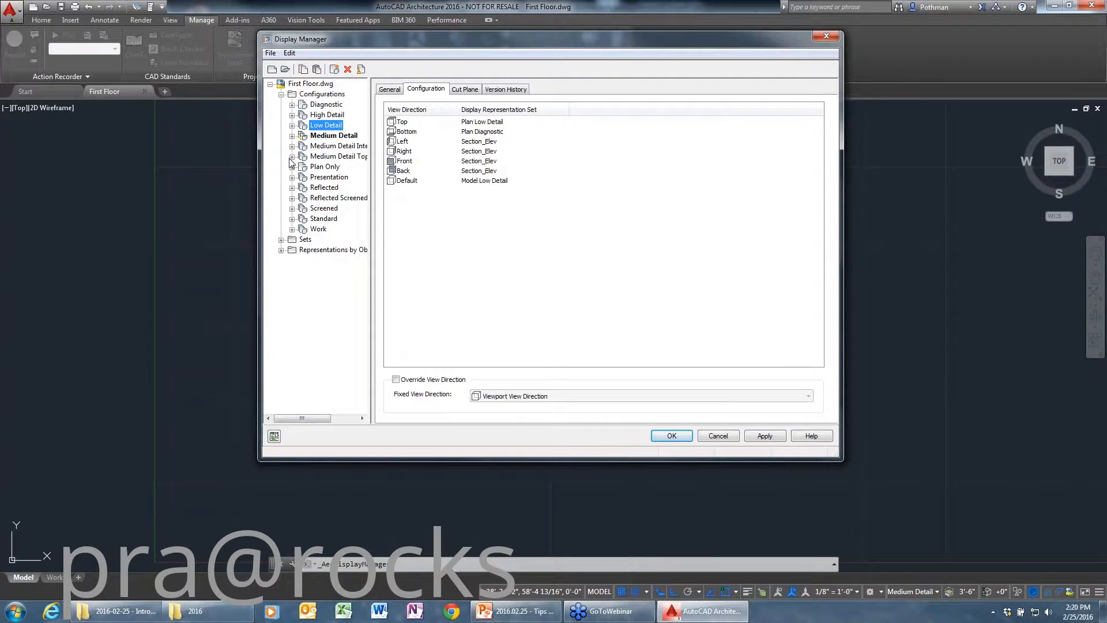
{"action": "left_click", "coordinate": [719, 437]}
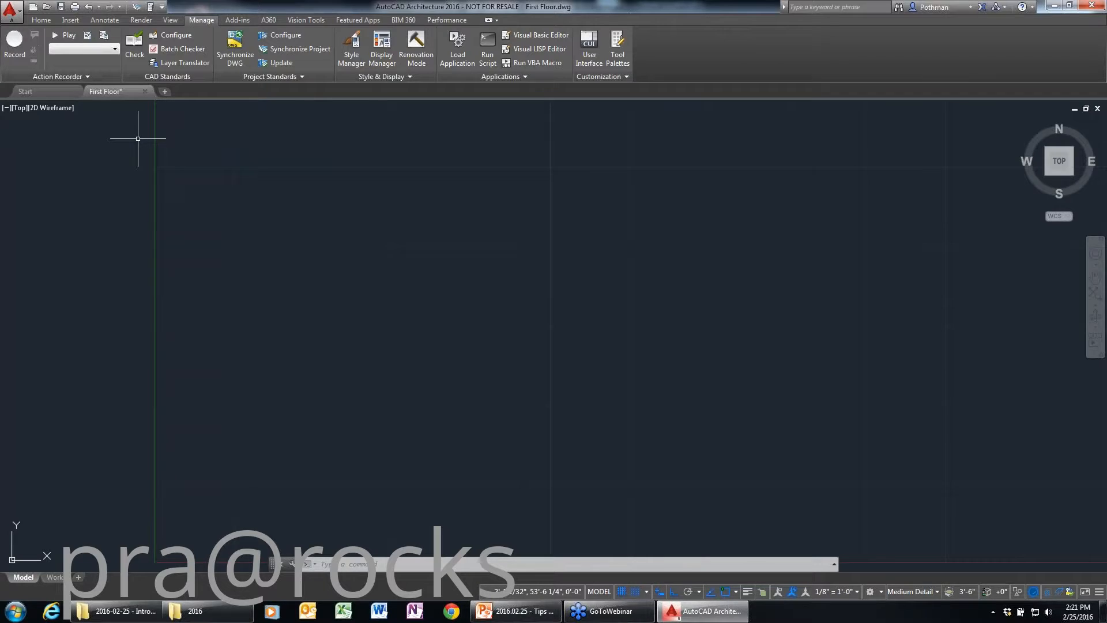
- Draw a closed rectangle of Standard walls from 10',10', with a 40' lower wall and 30' side wall, finished with Ortho close
{"action": "left_click", "coordinate": [66, 37]}
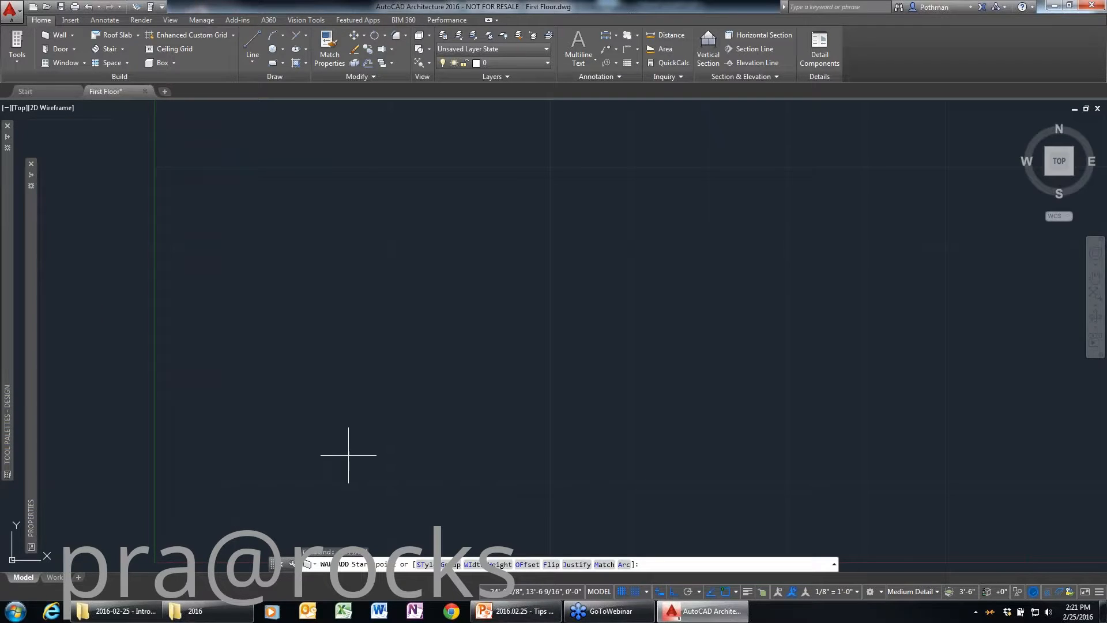
{"action": "type", "text": "10"}
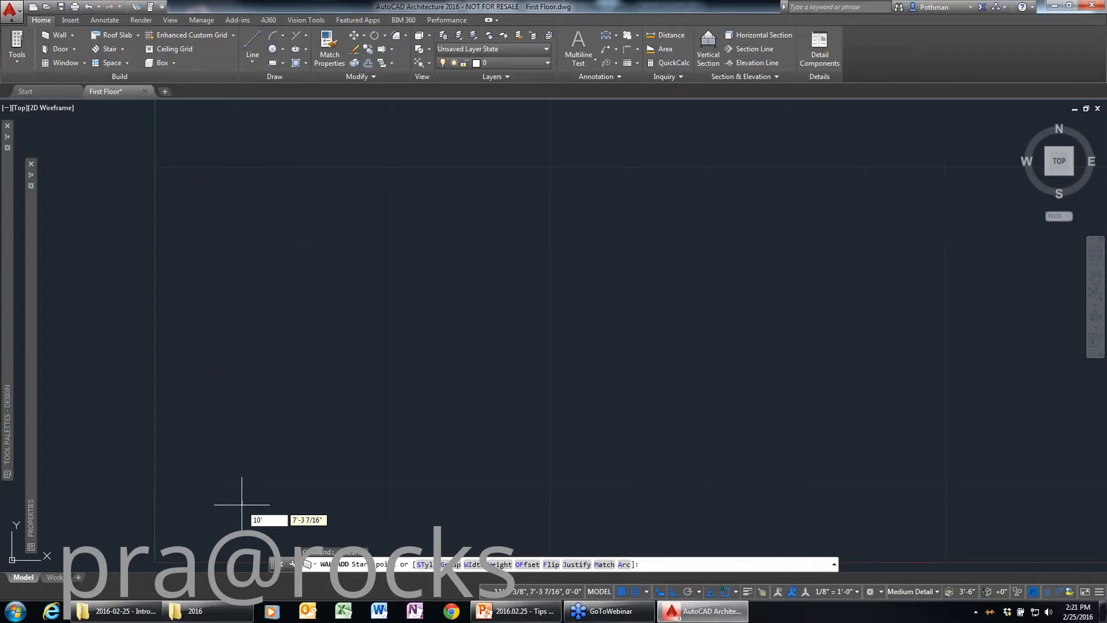
{"action": "key", "text": "Return"}
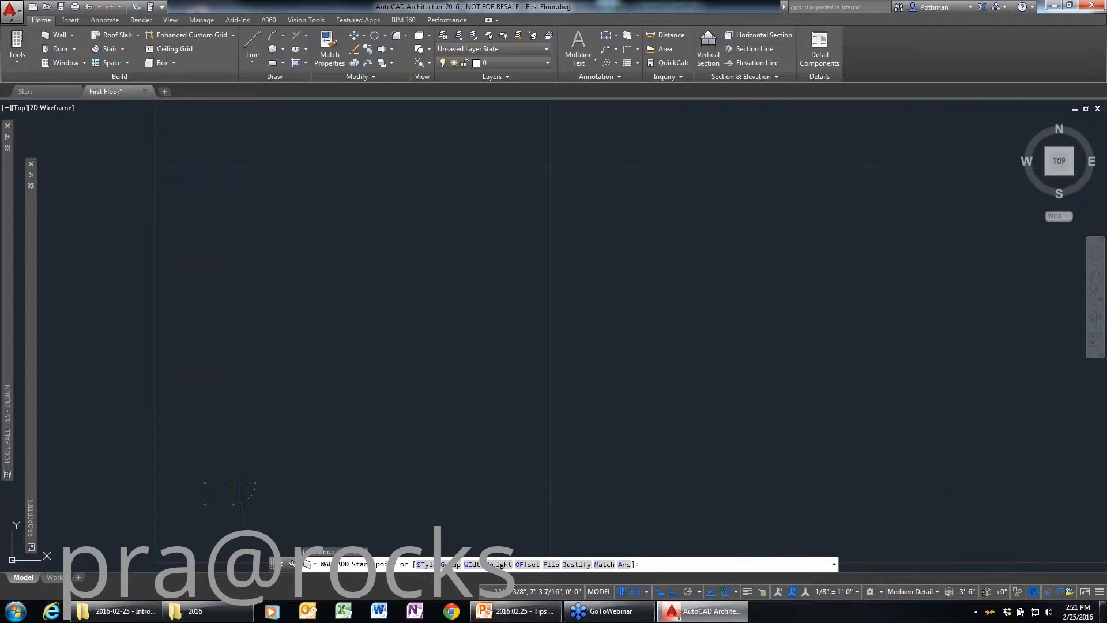
{"action": "key", "text": "Return"}
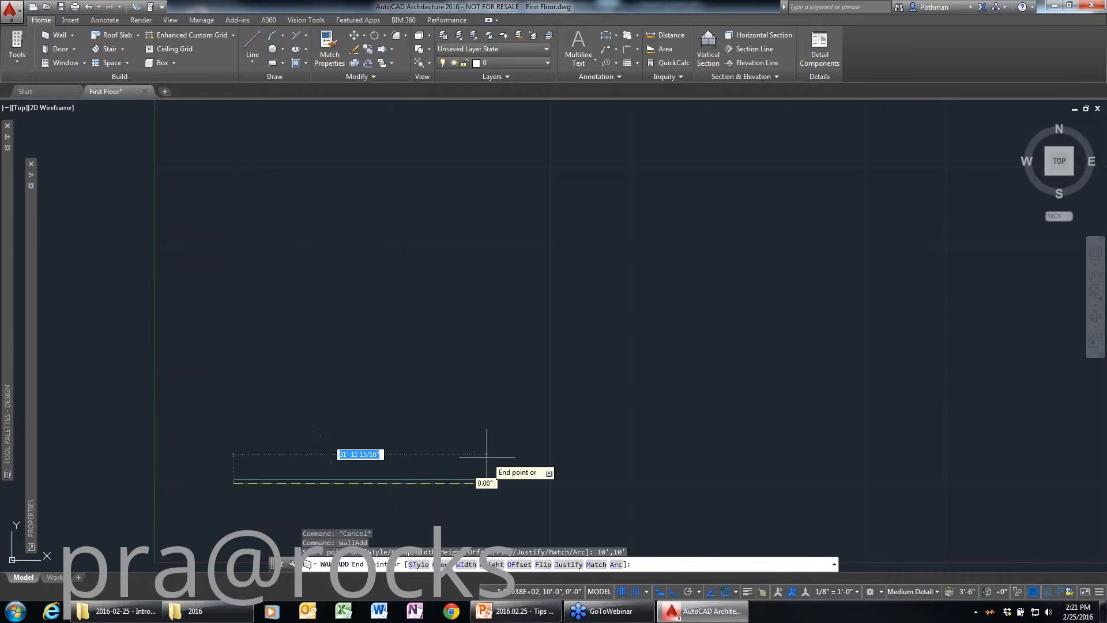
{"action": "type", "text": "40'"}
{"action": "key", "text": "Return"}
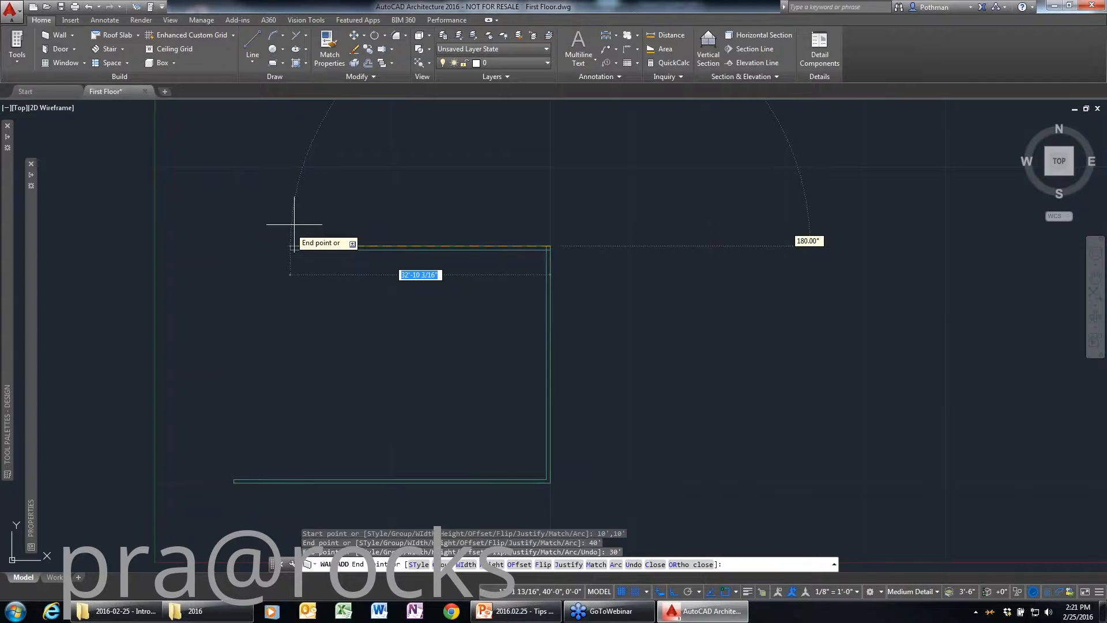
{"action": "left_click", "coordinate": [687, 565]}
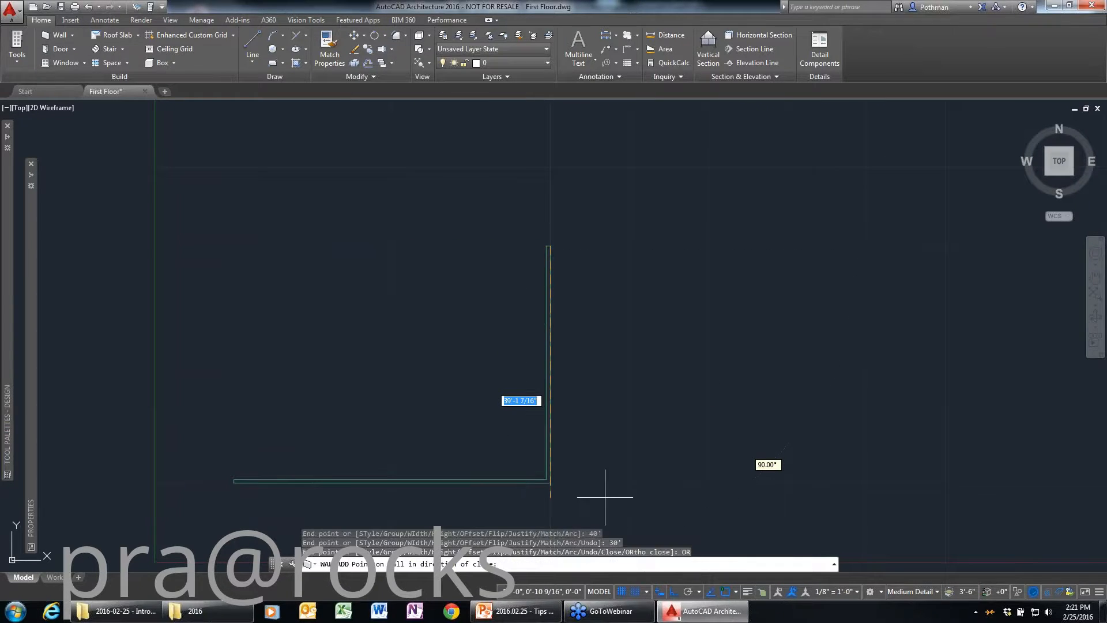
{"action": "left_click", "coordinate": [302, 276]}
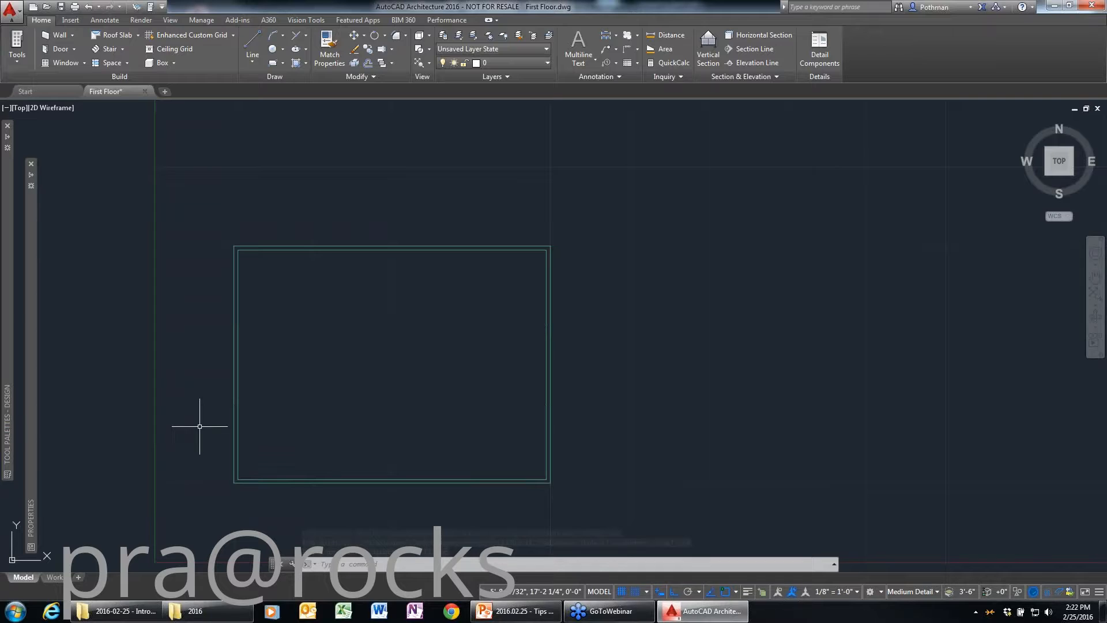
- Review the wall styles offered on the Walls tool palette
{"action": "middle_click_drag", "start_coordinate": [293, 338], "coordinate": [446, 280]}
{"action": "scroll", "coordinate": [445, 280], "scroll_direction": "up", "scroll_amount": 2}
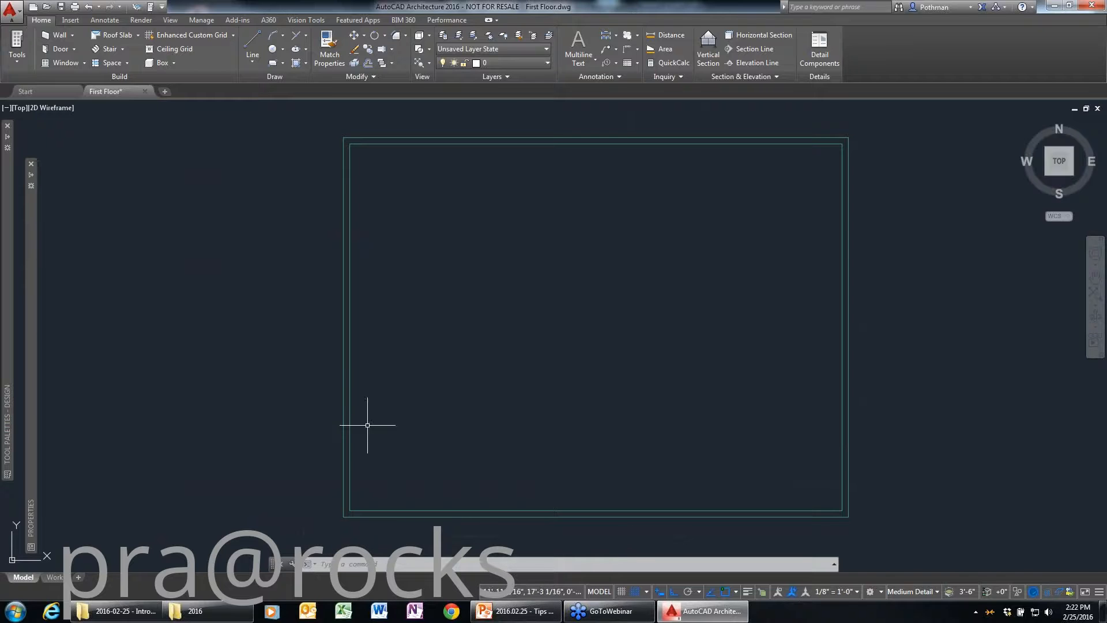
{"action": "mouse_move", "coordinate": [26, 264]}
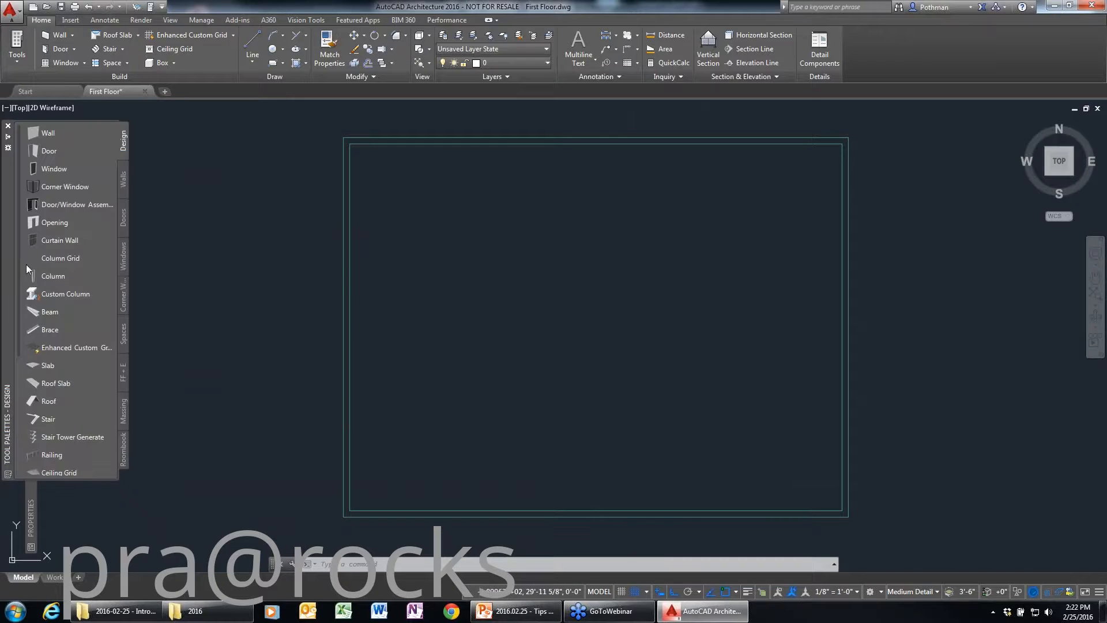
{"action": "left_click", "coordinate": [126, 186]}
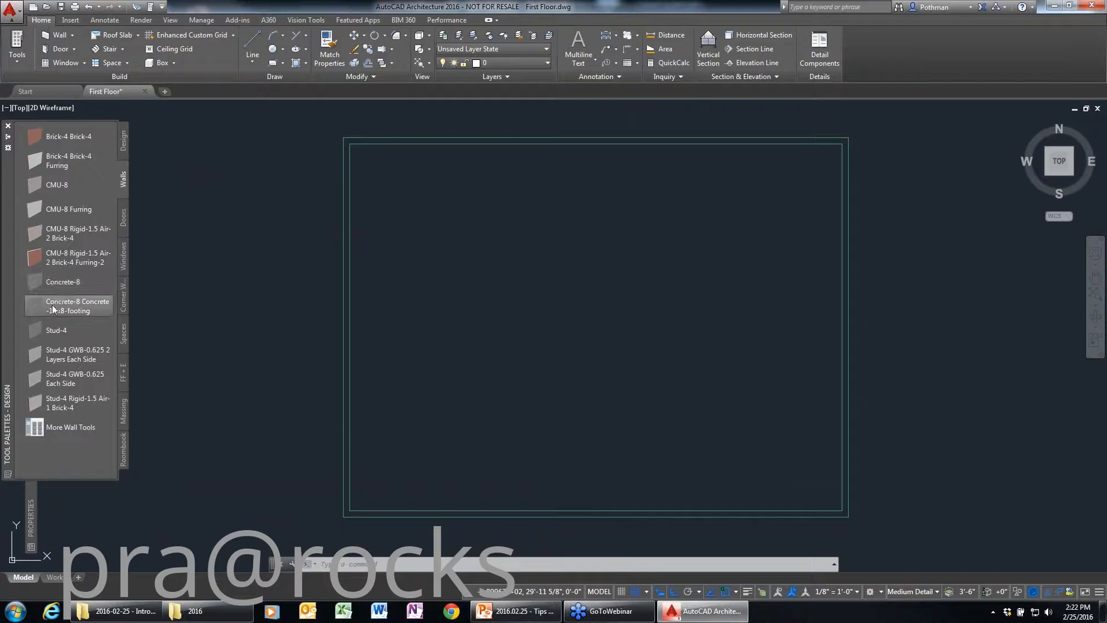
{"action": "left_click", "coordinate": [72, 257]}
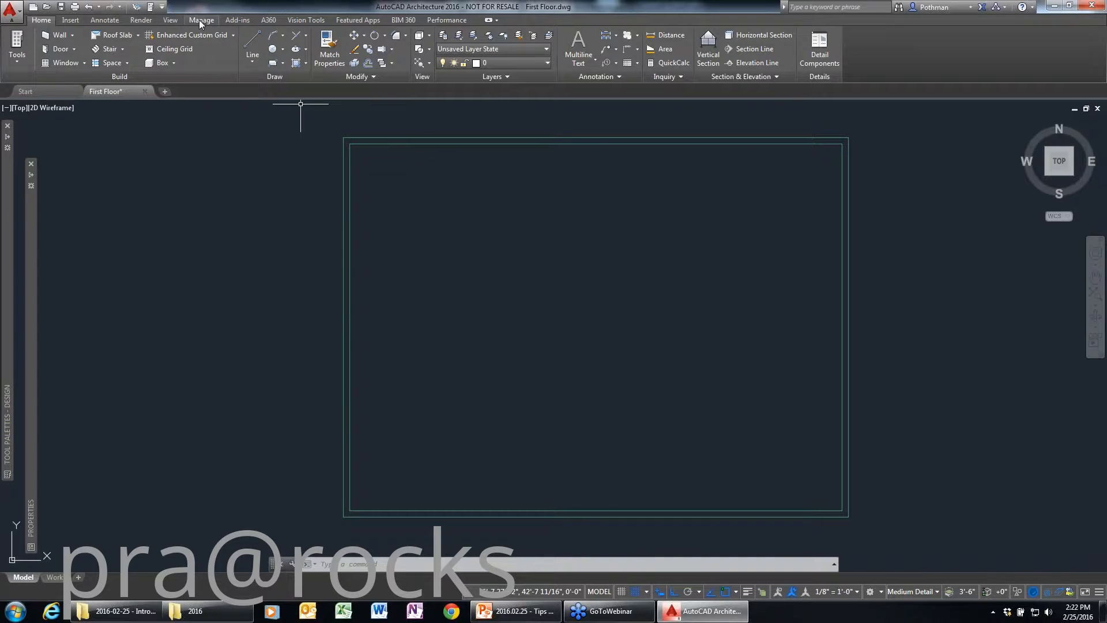
- Search the Styles Browser's wall styles for siding and bring the Stud-5.5 Sheathing-0.5 Siding style into the drawing without drawing a wall
{"action": "left_click", "coordinate": [24, 59]}
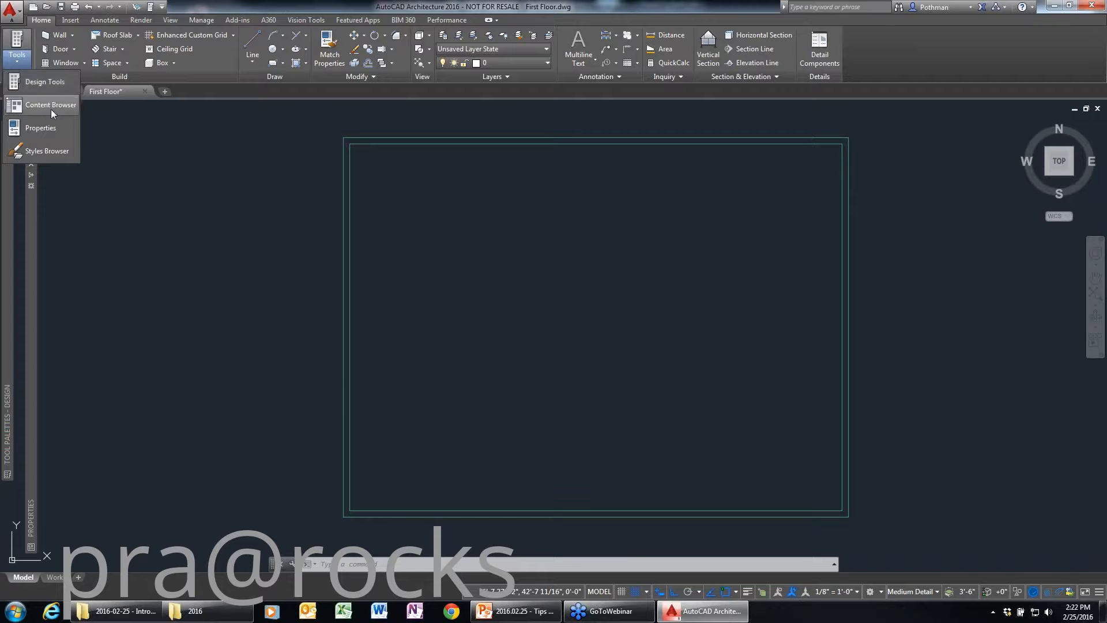
{"action": "left_click", "coordinate": [42, 151]}
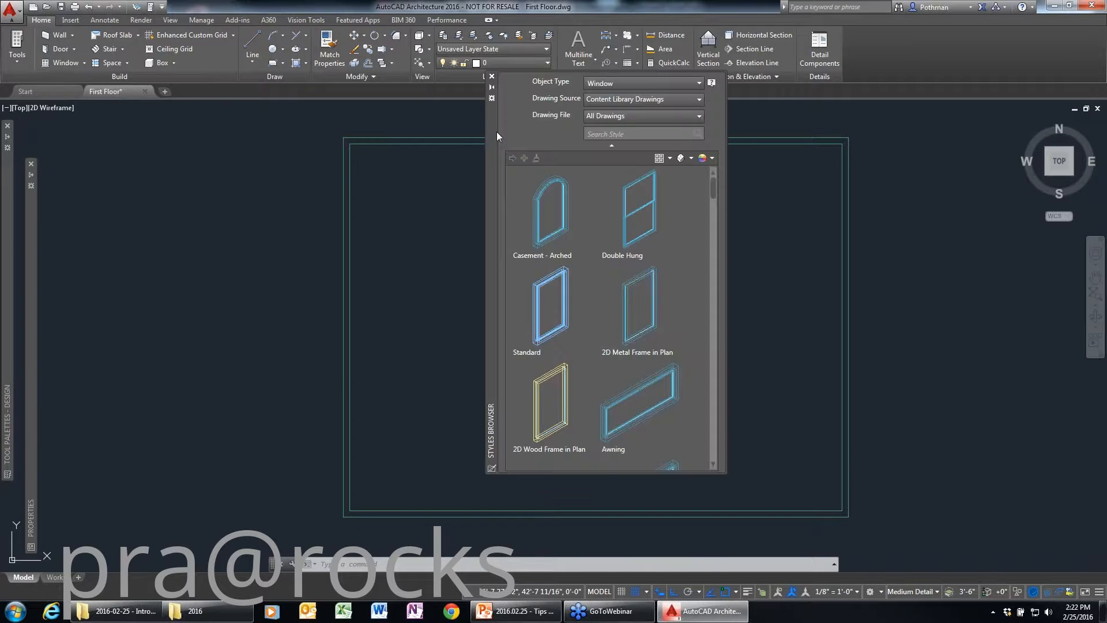
{"action": "left_click", "coordinate": [607, 86]}
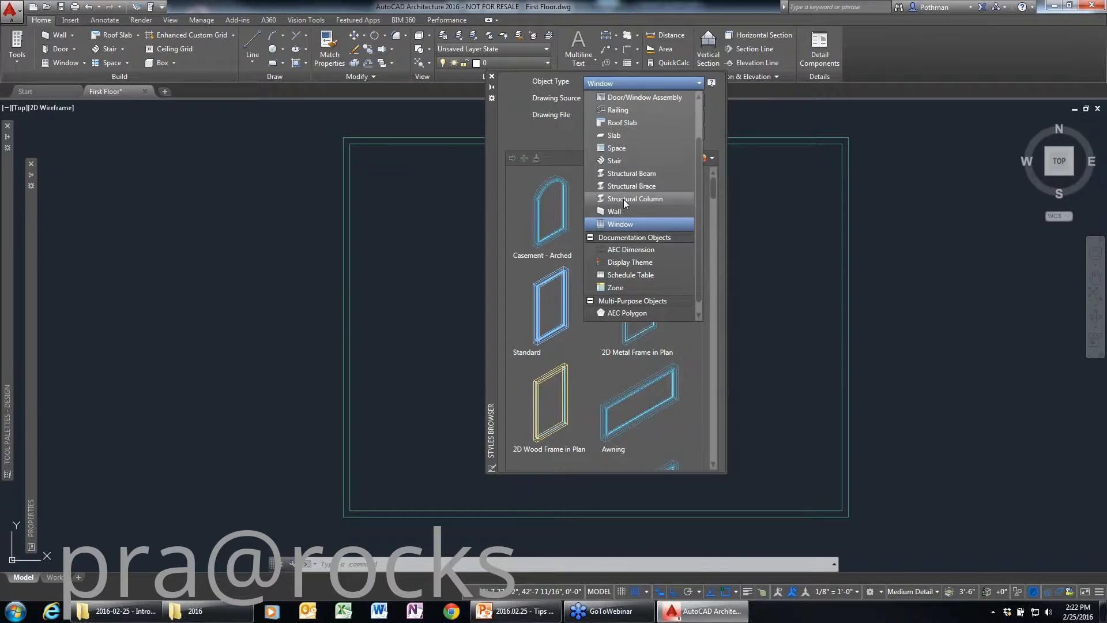
{"action": "left_click", "coordinate": [615, 211]}
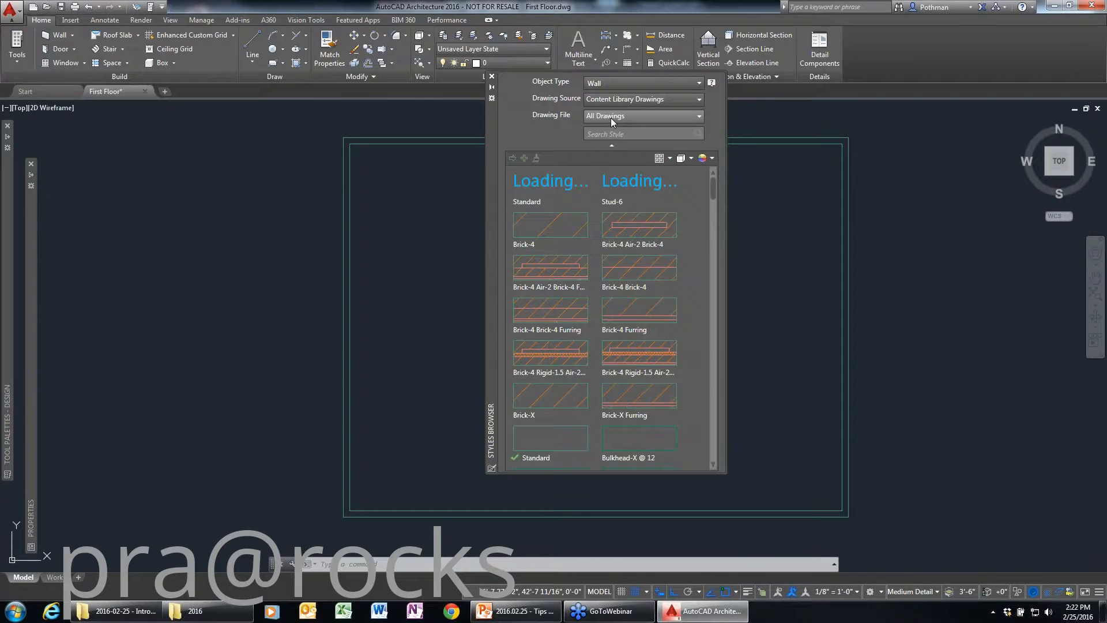
{"action": "type", "text": "siding"}
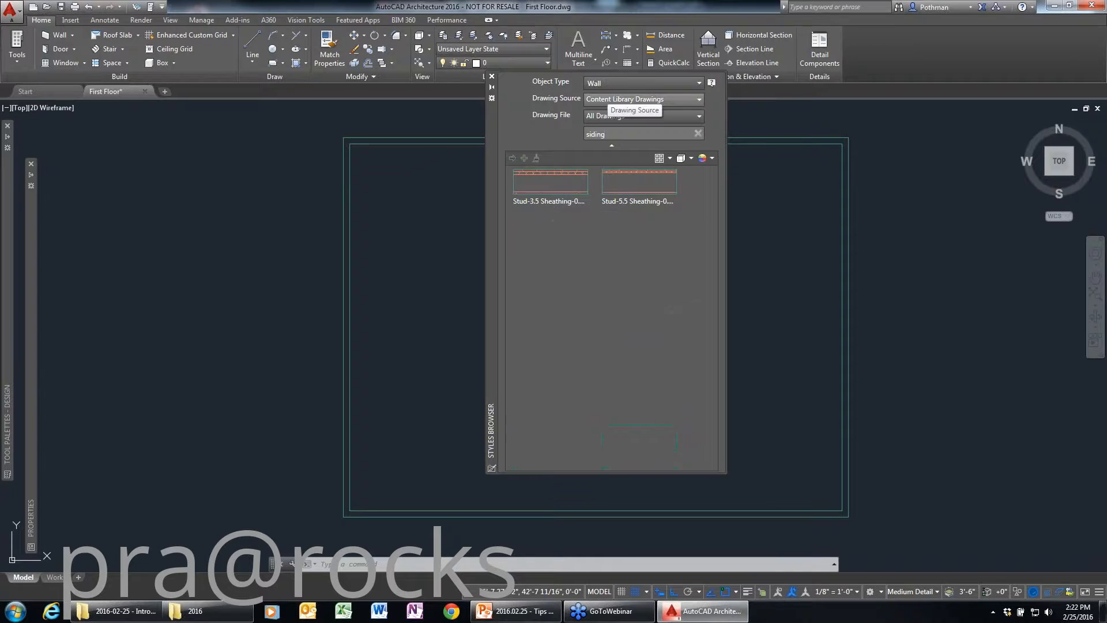
{"action": "double_click", "coordinate": [649, 188]}
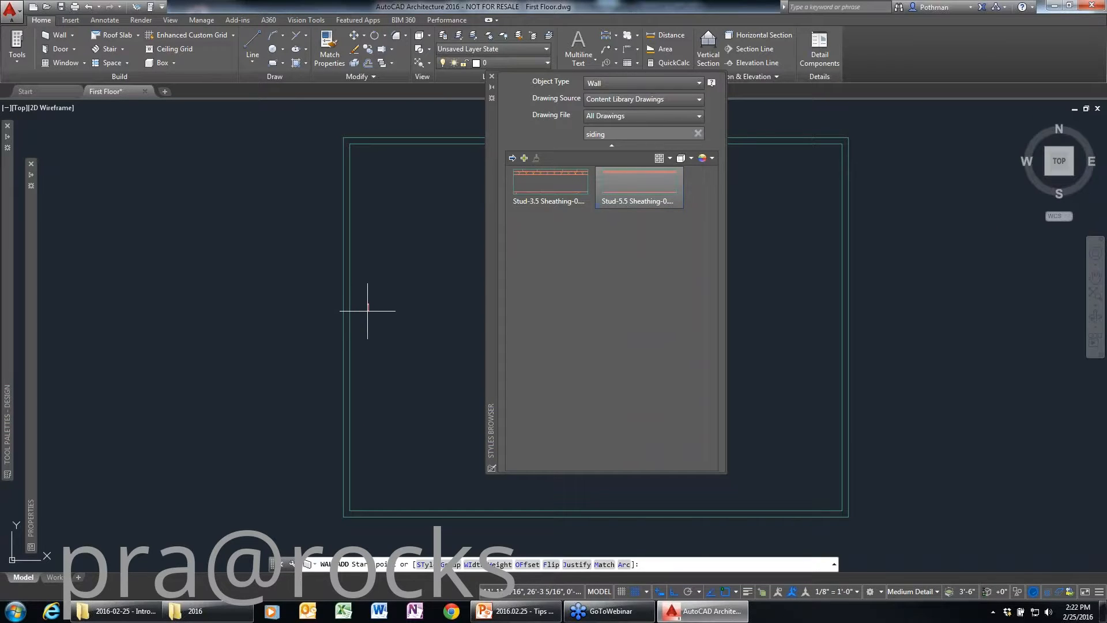
{"action": "key", "text": "Escape"}
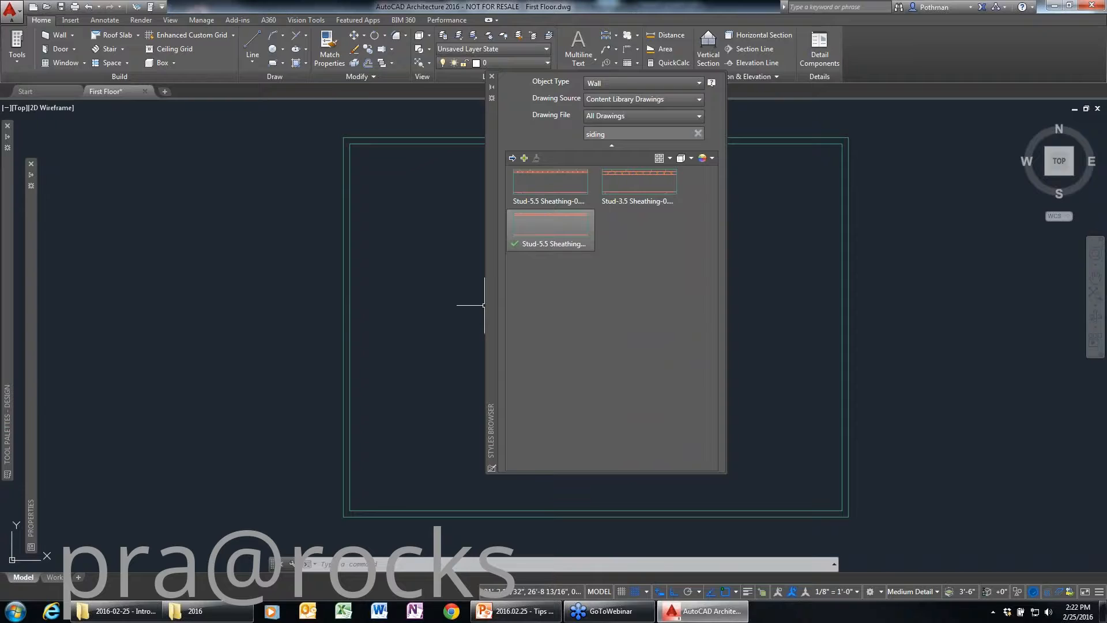
{"action": "left_click", "coordinate": [492, 78]}
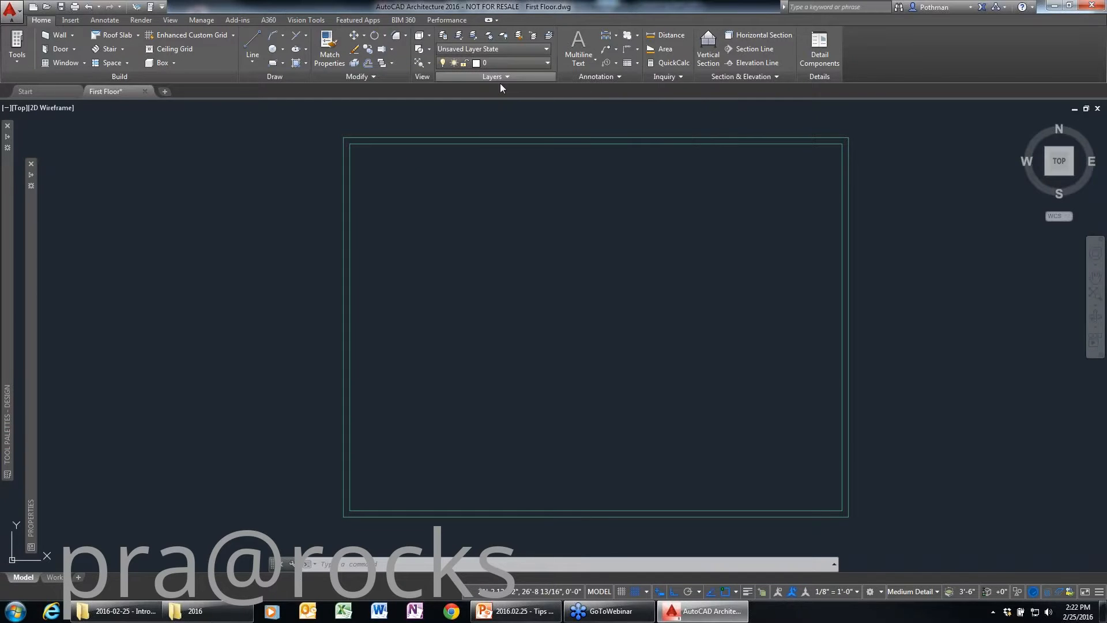
- Change the style of all four rectangle walls to Stud-5.5 Sheathing-0.5 Siding
{"action": "left_click", "coordinate": [889, 534]}
{"action": "left_click", "coordinate": [290, 138]}
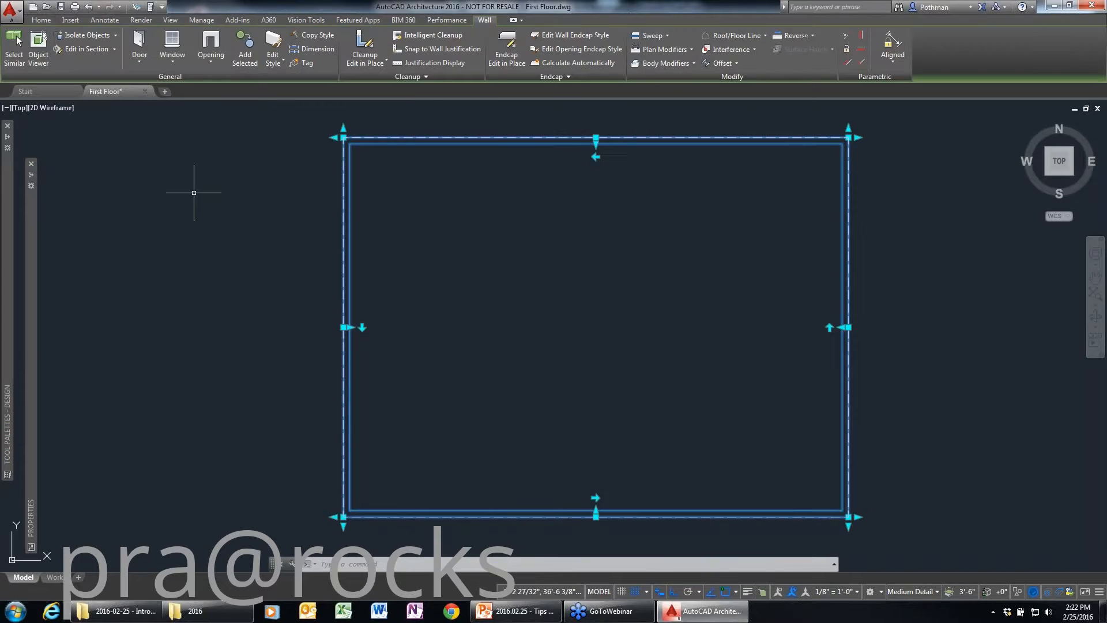
{"action": "mouse_move", "coordinate": [31, 323]}
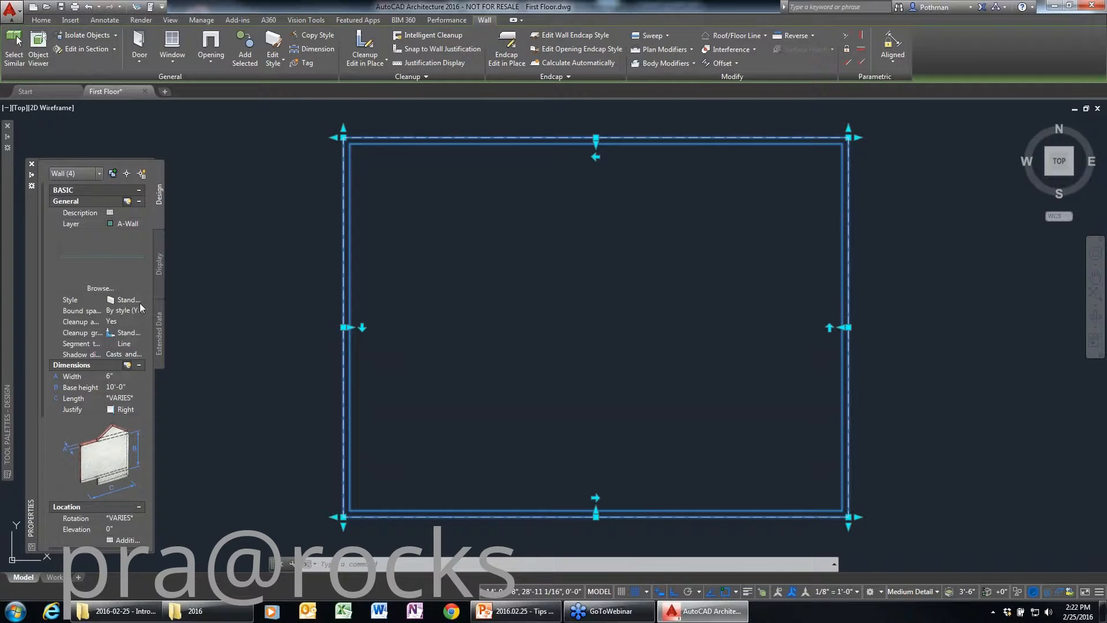
{"action": "left_click", "coordinate": [141, 301]}
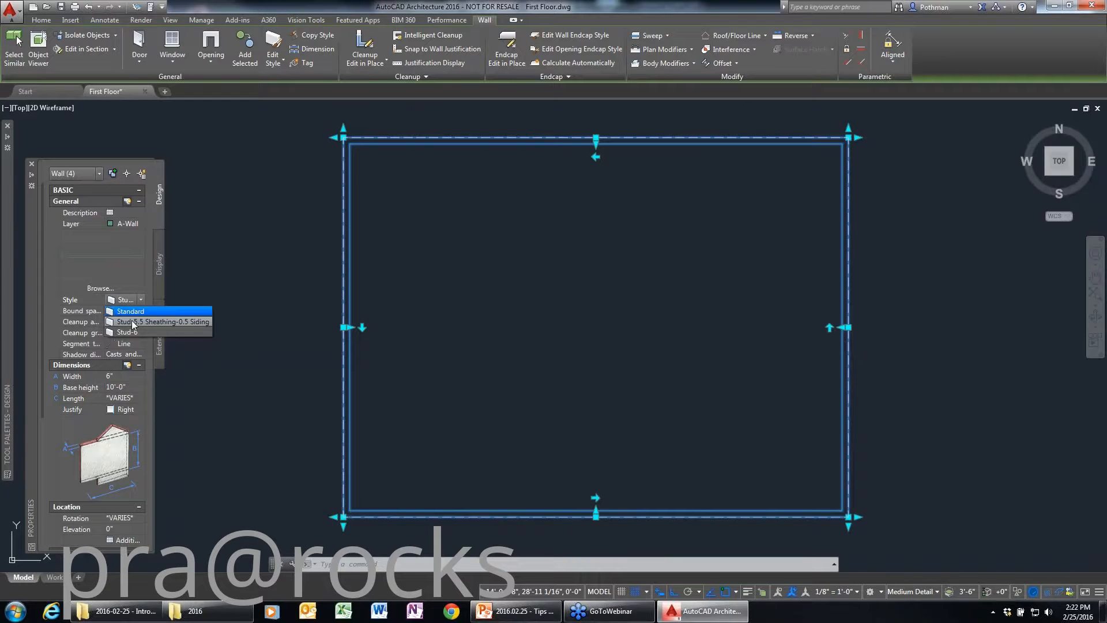
{"action": "left_click", "coordinate": [132, 322]}
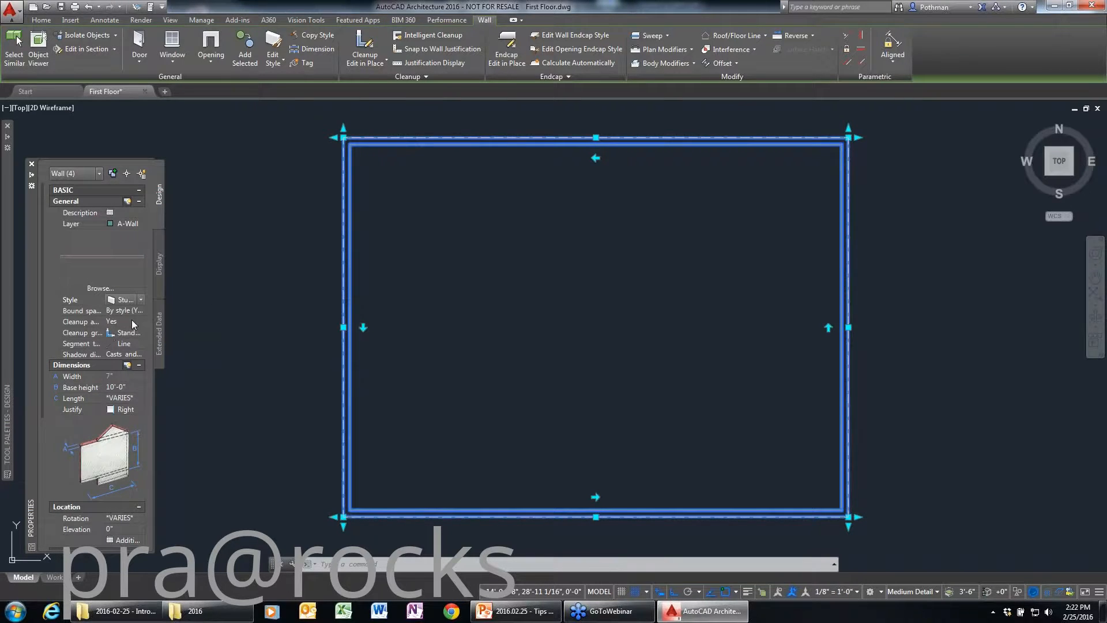
{"action": "key", "text": "Escape"}
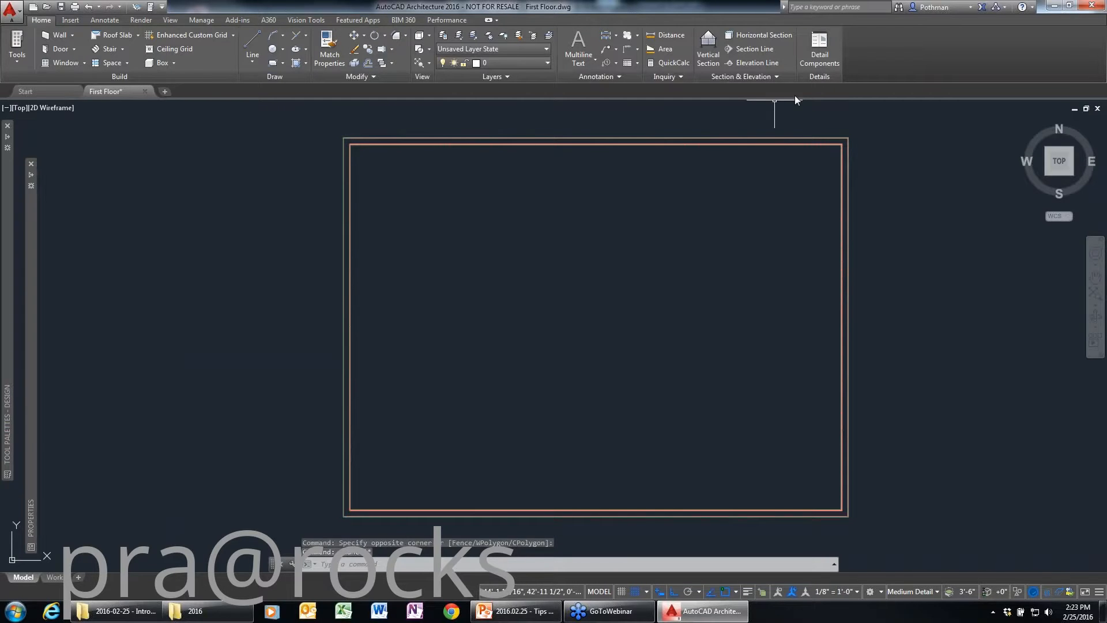
- Flip all four walls in the southeast isometric view so their siding faces the outside of the building
{"action": "left_click", "coordinate": [1072, 173]}
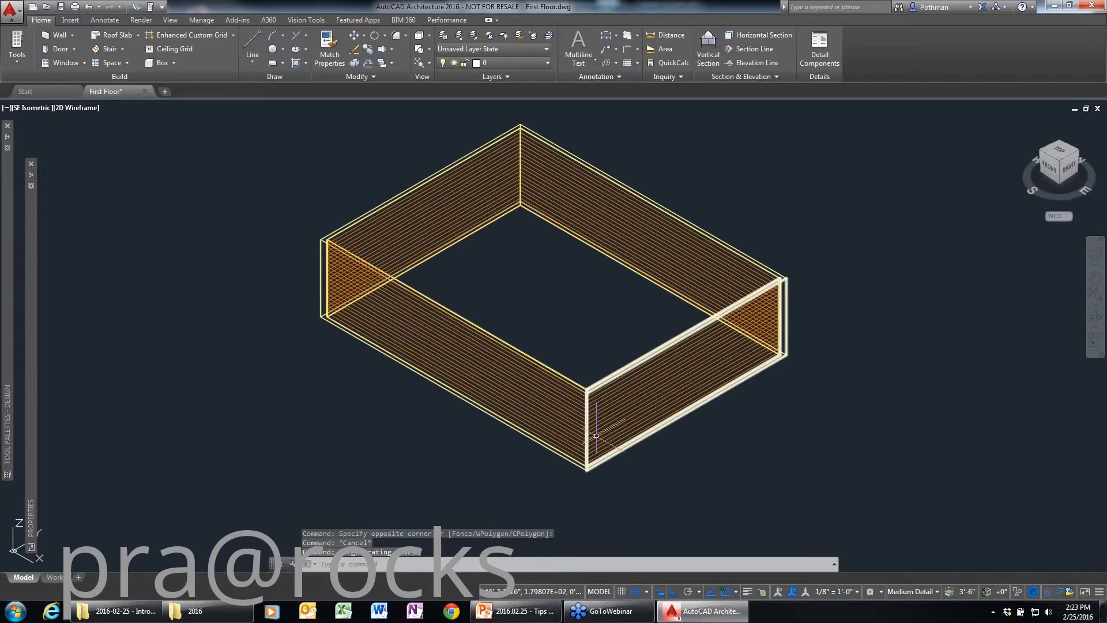
{"action": "left_click", "coordinate": [776, 461]}
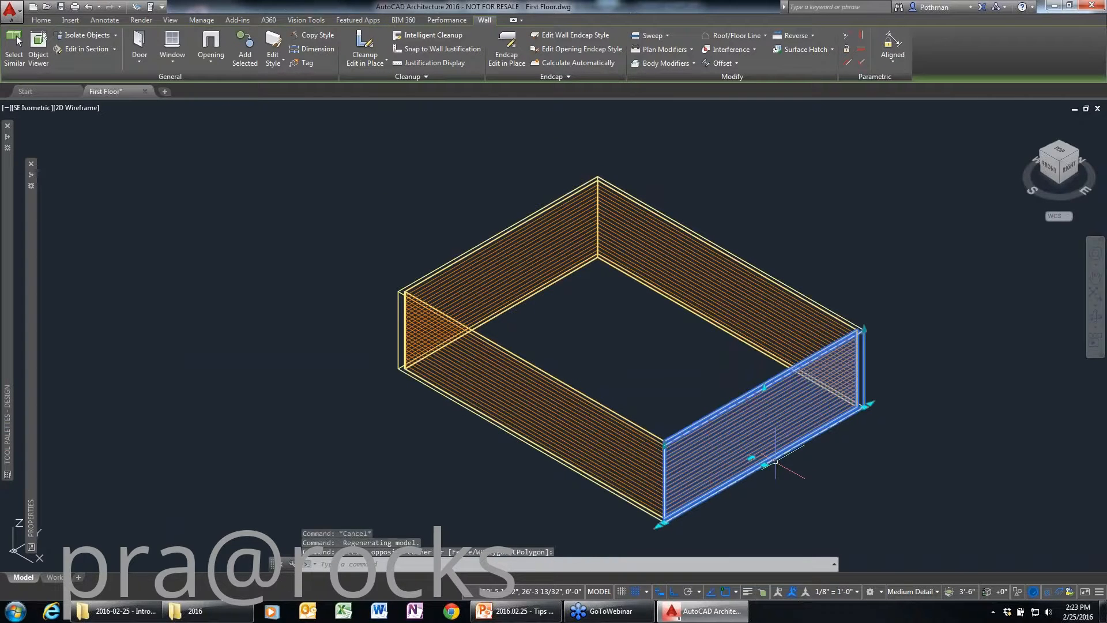
{"action": "left_click", "coordinate": [540, 437]}
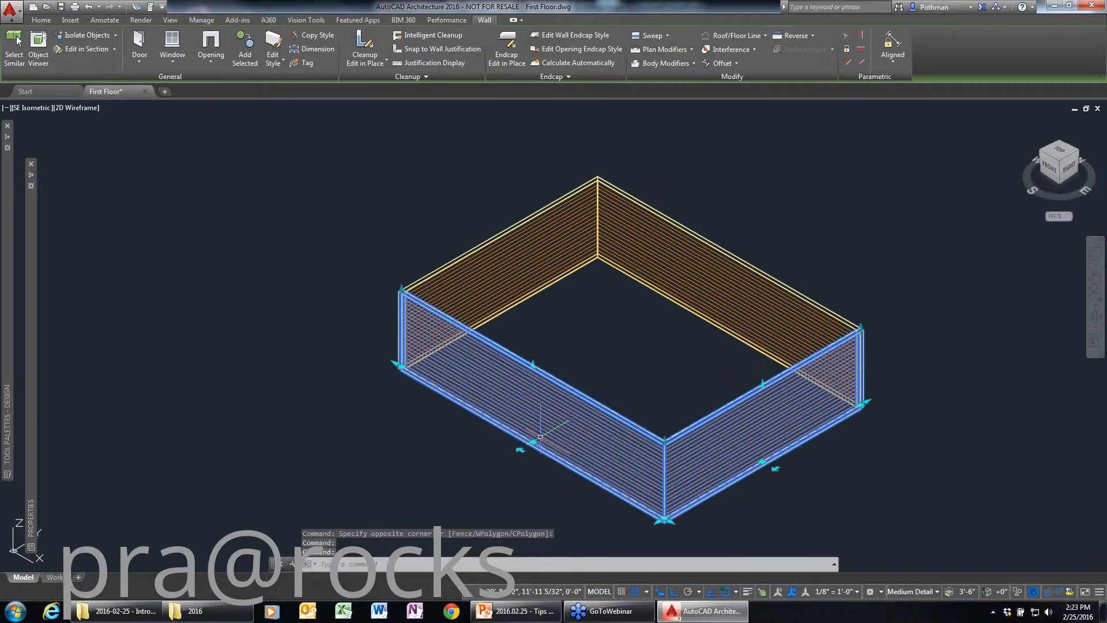
{"action": "left_click", "coordinate": [577, 269]}
{"action": "left_click", "coordinate": [715, 333]}
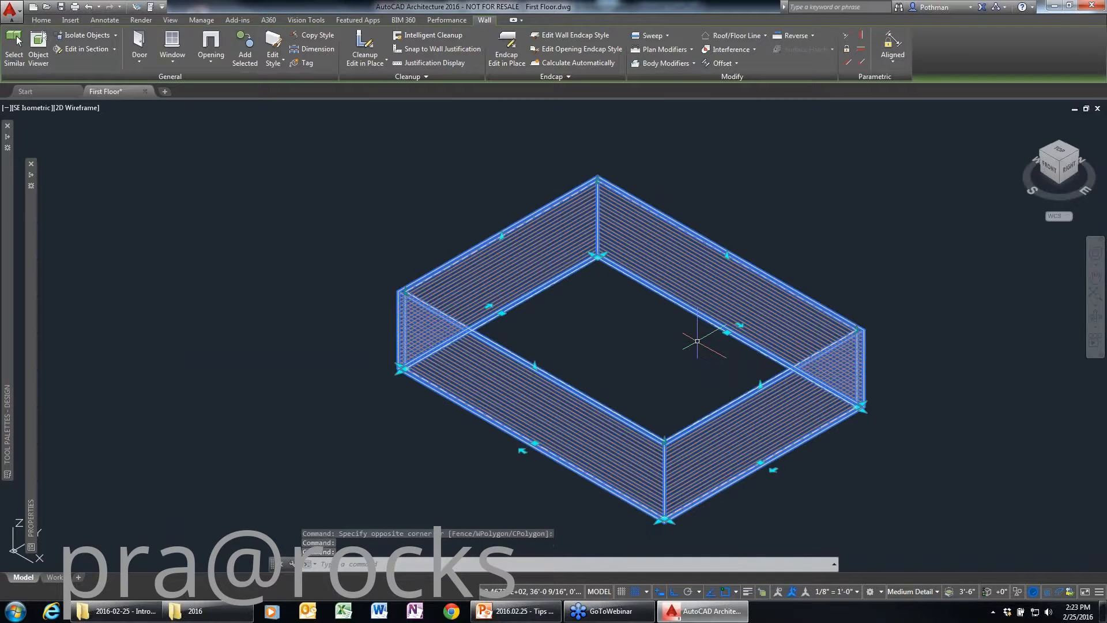
{"action": "key", "text": "Escape"}
- Set the visual style to Realistic and inspect the siding material close up at the outer wall corner
{"action": "left_click", "coordinate": [77, 108]}
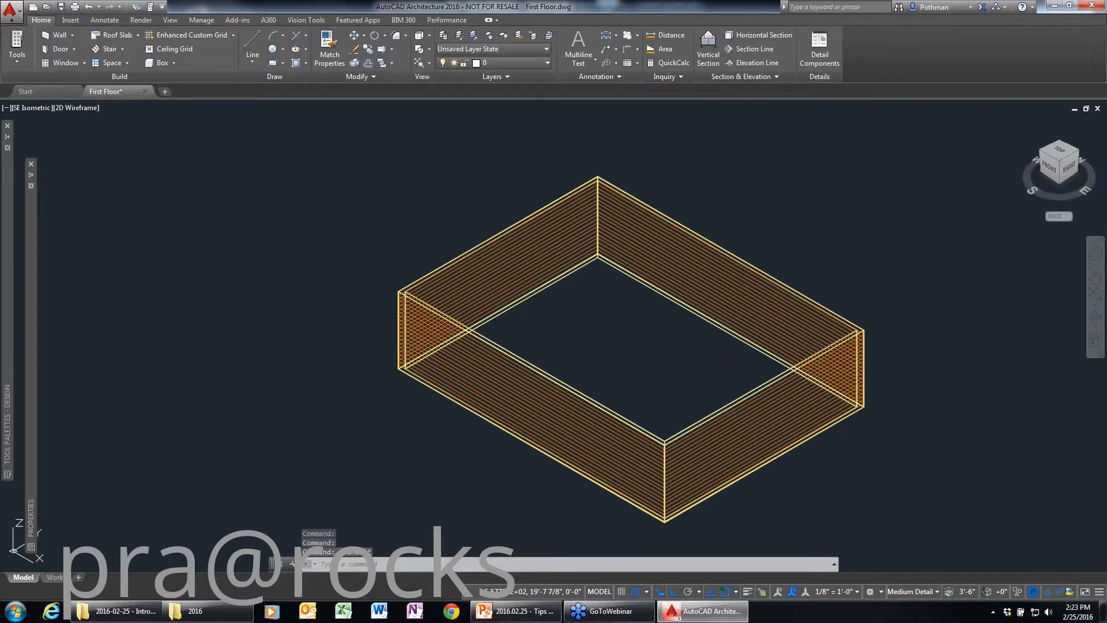
{"action": "scroll", "coordinate": [374, 336], "scroll_direction": "up", "scroll_amount": 5}
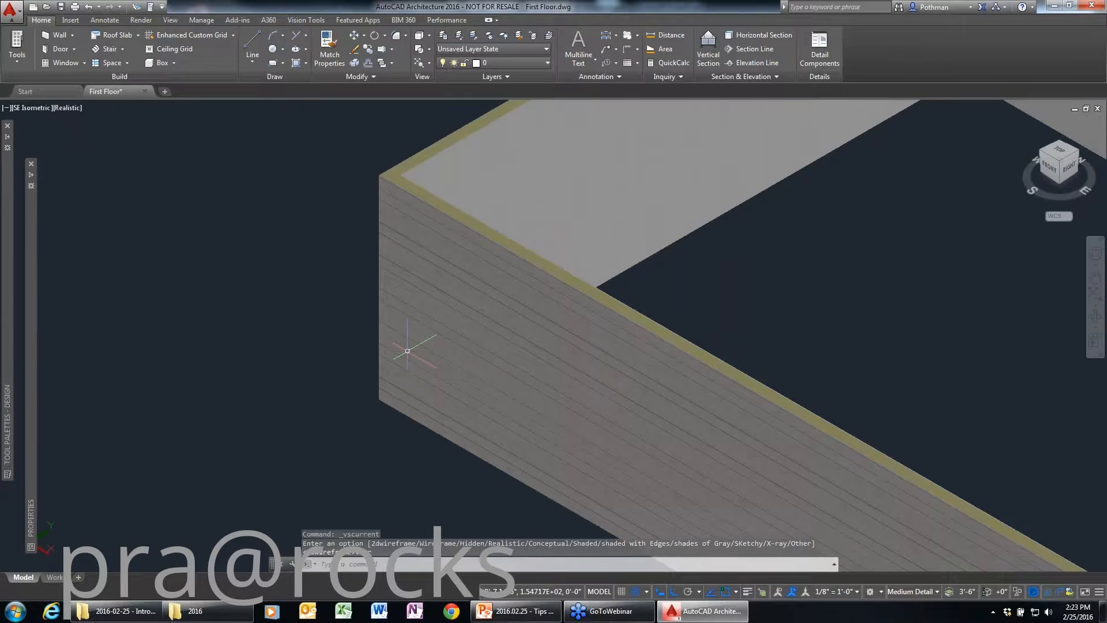
{"action": "scroll", "coordinate": [408, 351], "scroll_direction": "up", "scroll_amount": 4}
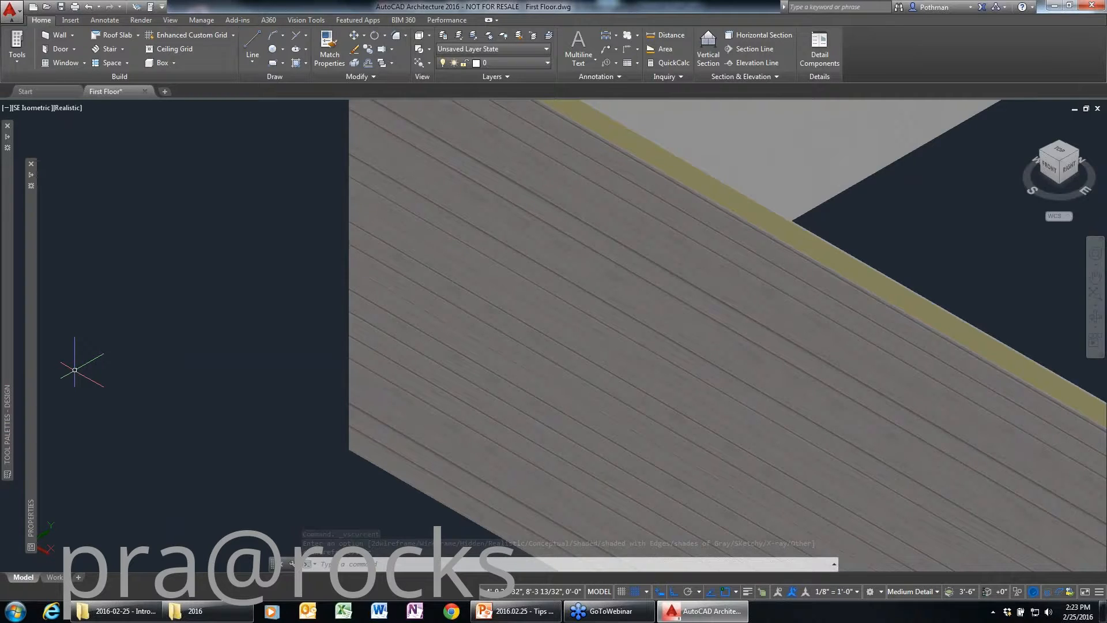
- Set the visual style to 2D Wireframe and return to the plan view of the current UCS
{"action": "scroll", "coordinate": [74, 369], "scroll_direction": "down", "scroll_amount": 5}
{"action": "left_click", "coordinate": [78, 111]}
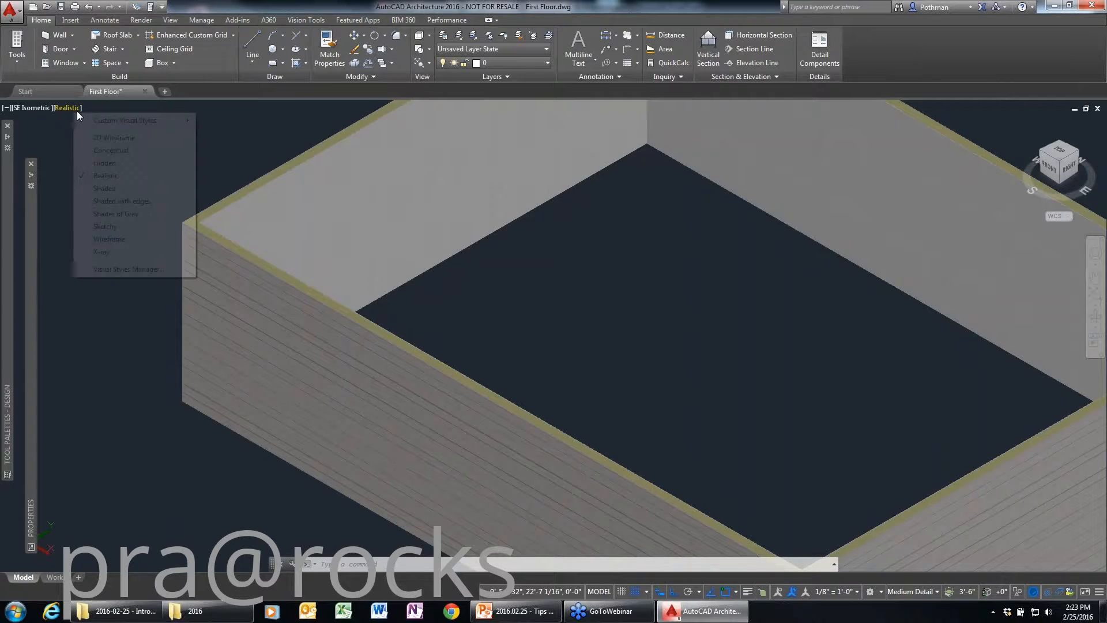
{"action": "left_click", "coordinate": [109, 138]}
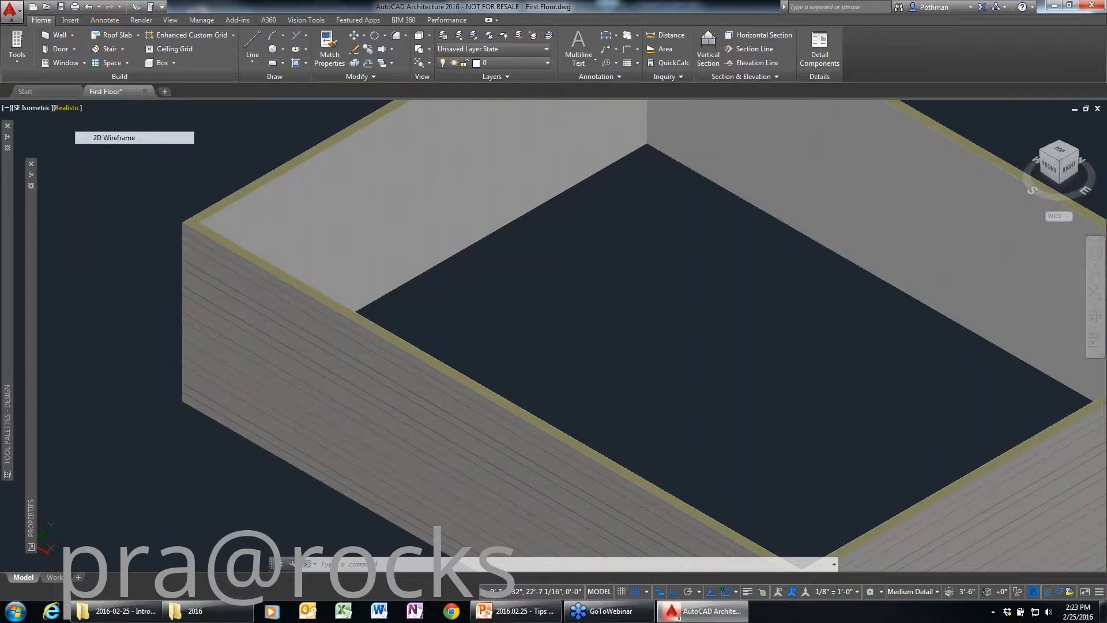
{"action": "type", "text": "pla"}
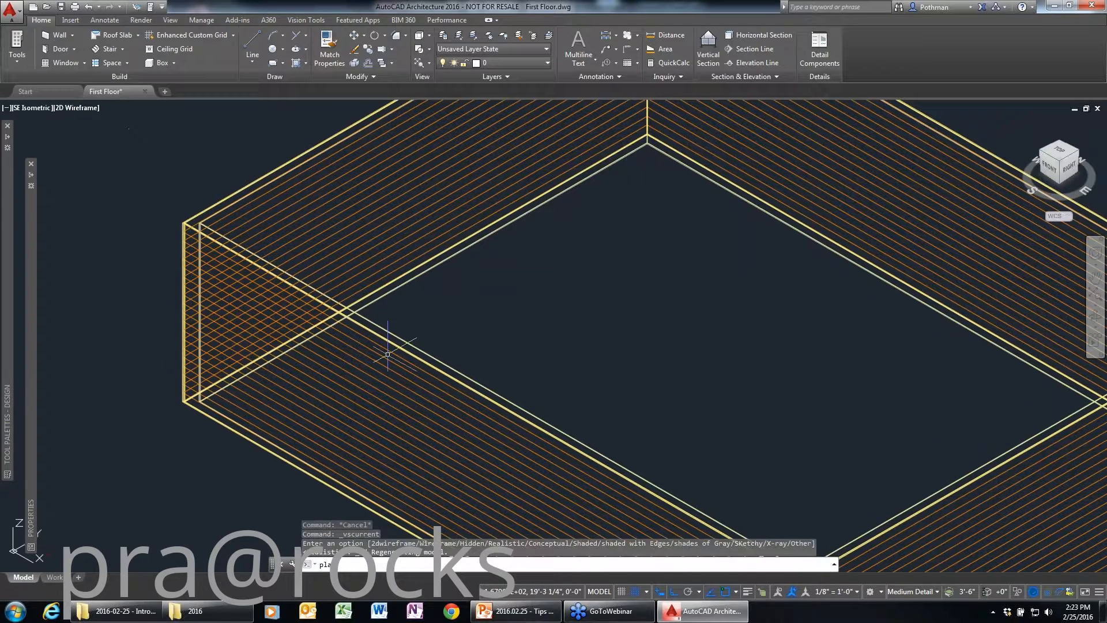
{"action": "type", "text": "n"}
{"action": "key", "text": "Return"}
{"action": "key", "text": "Return"}
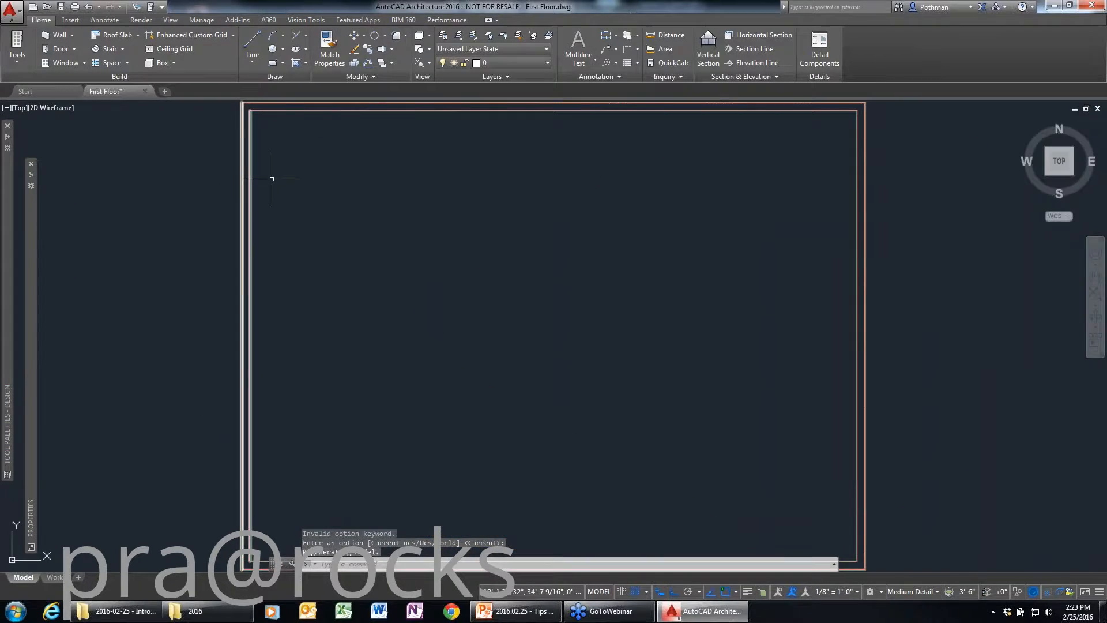
- Try to lengthen the south wall eastward past the building corner with its lengthen grip, and undo the stretch
{"action": "scroll", "coordinate": [389, 352], "scroll_direction": "down", "scroll_amount": 3}
{"action": "left_click", "coordinate": [481, 446]}
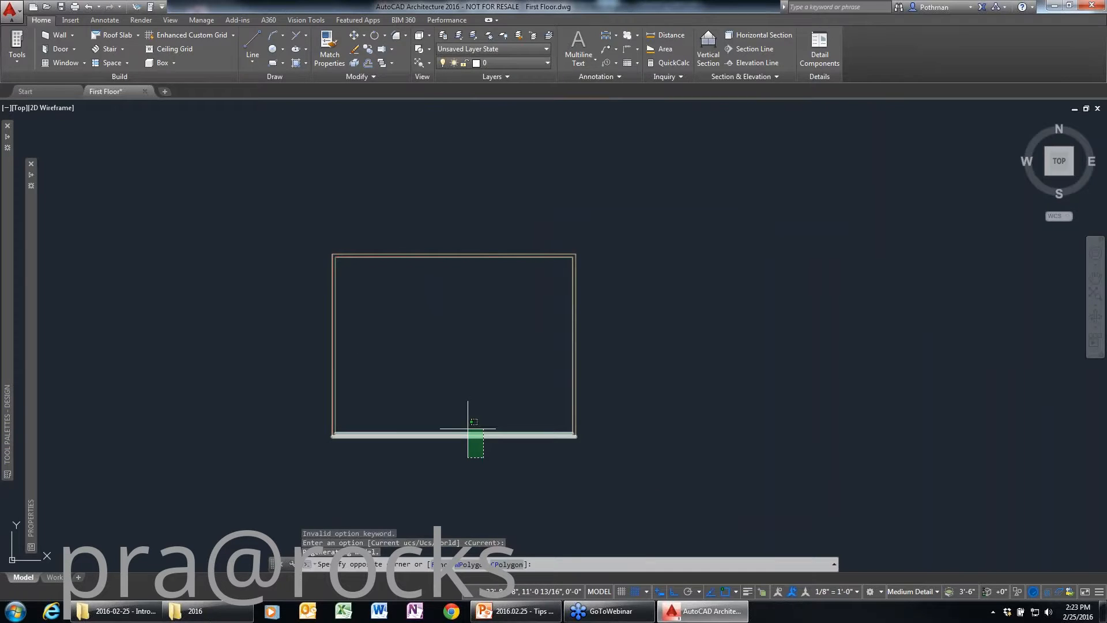
{"action": "left_click", "coordinate": [460, 424]}
{"action": "scroll", "coordinate": [490, 451], "scroll_direction": "up", "scroll_amount": 4}
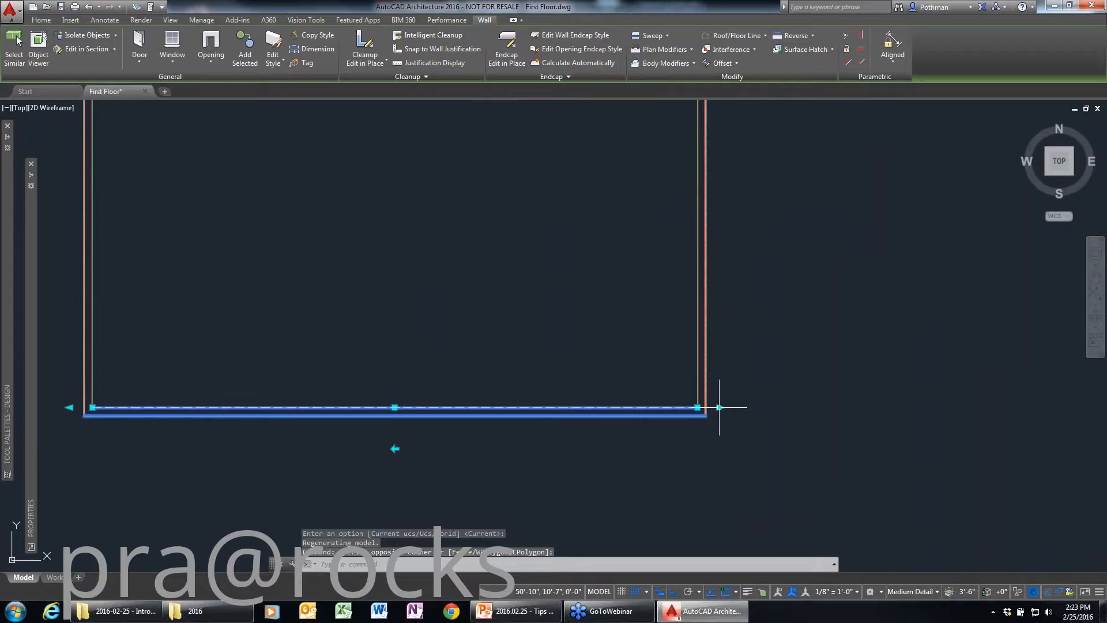
{"action": "left_click", "coordinate": [719, 407]}
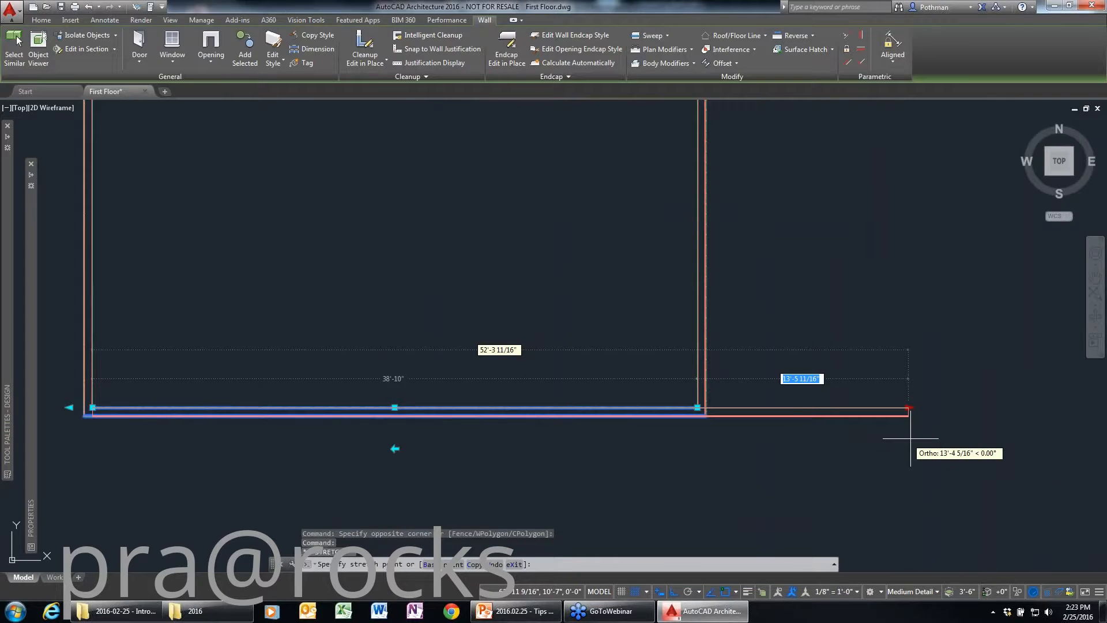
{"action": "left_click", "coordinate": [702, 431]}
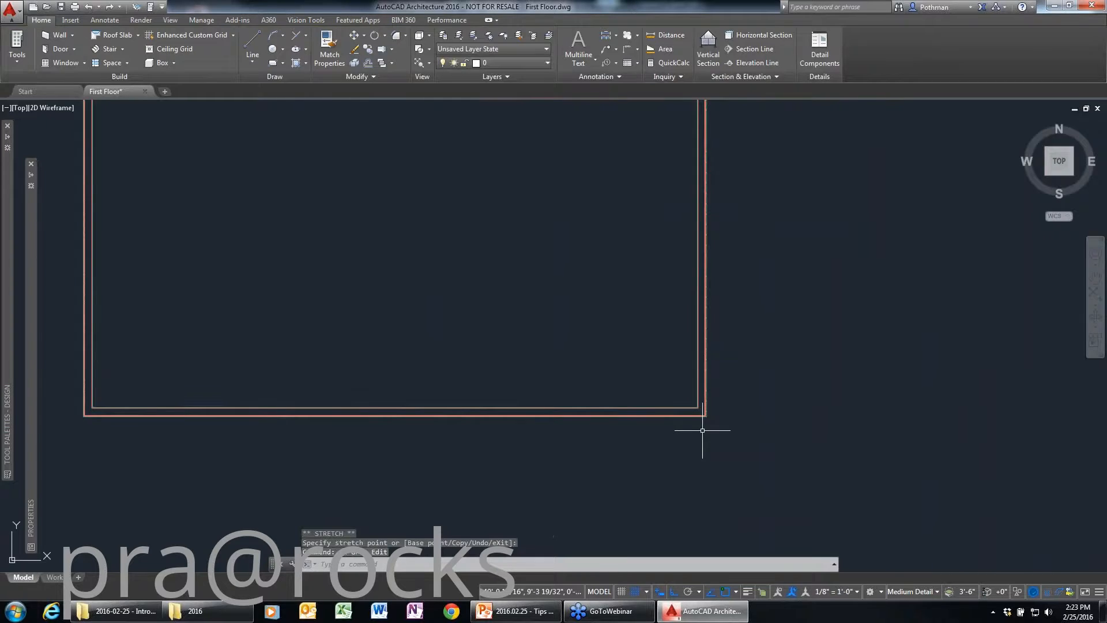
{"action": "left_click", "coordinate": [702, 431]}
{"action": "left_click", "coordinate": [699, 413]}
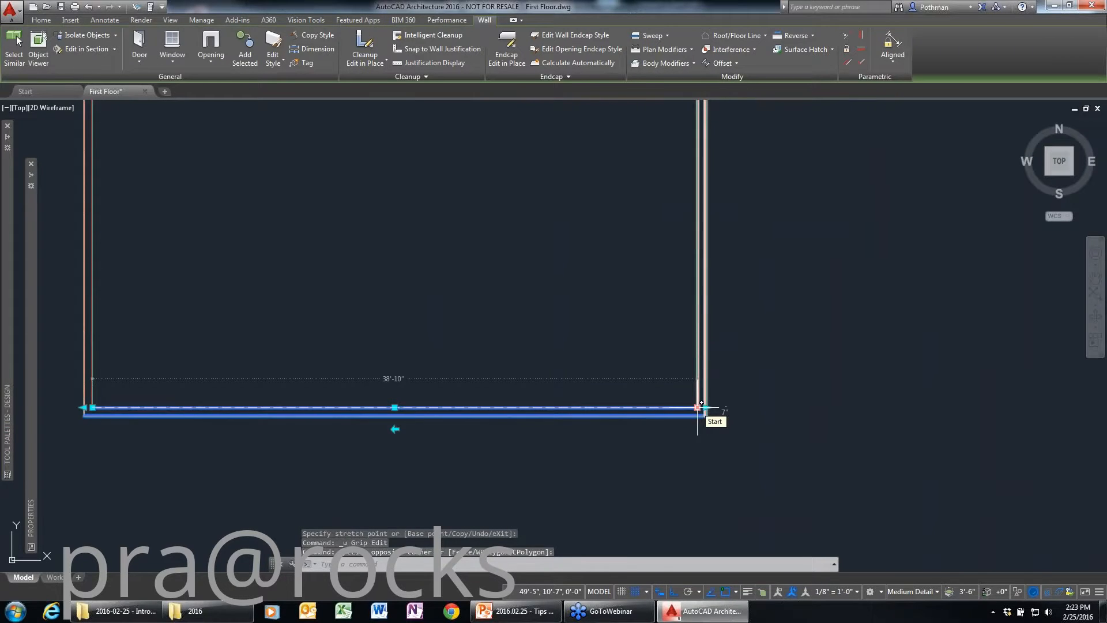
{"action": "left_click", "coordinate": [699, 407]}
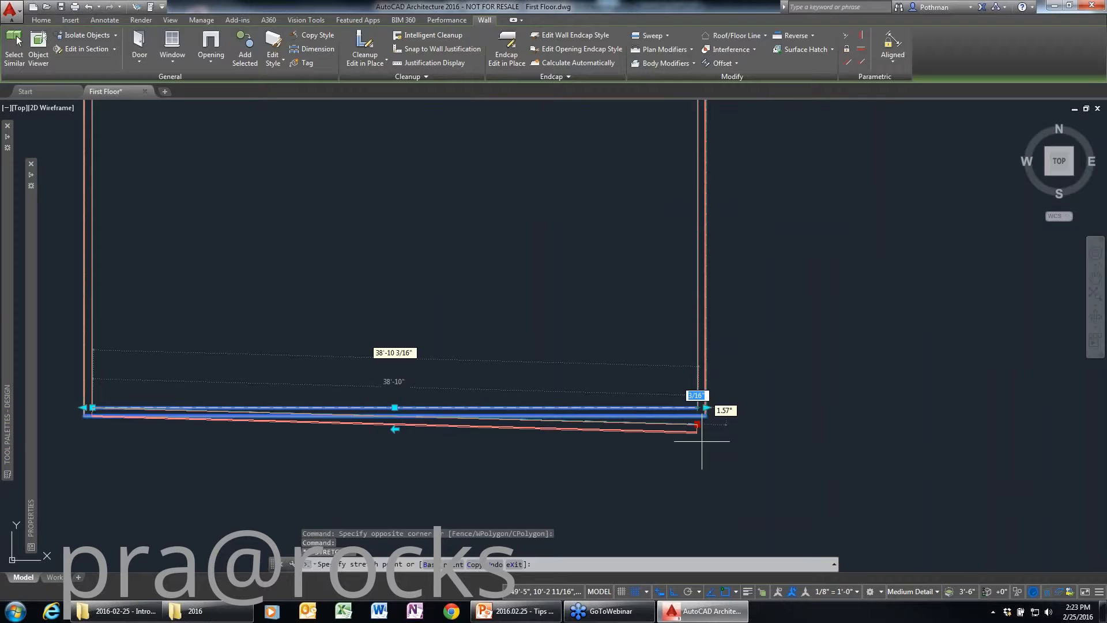
{"action": "key", "text": "Escape"}
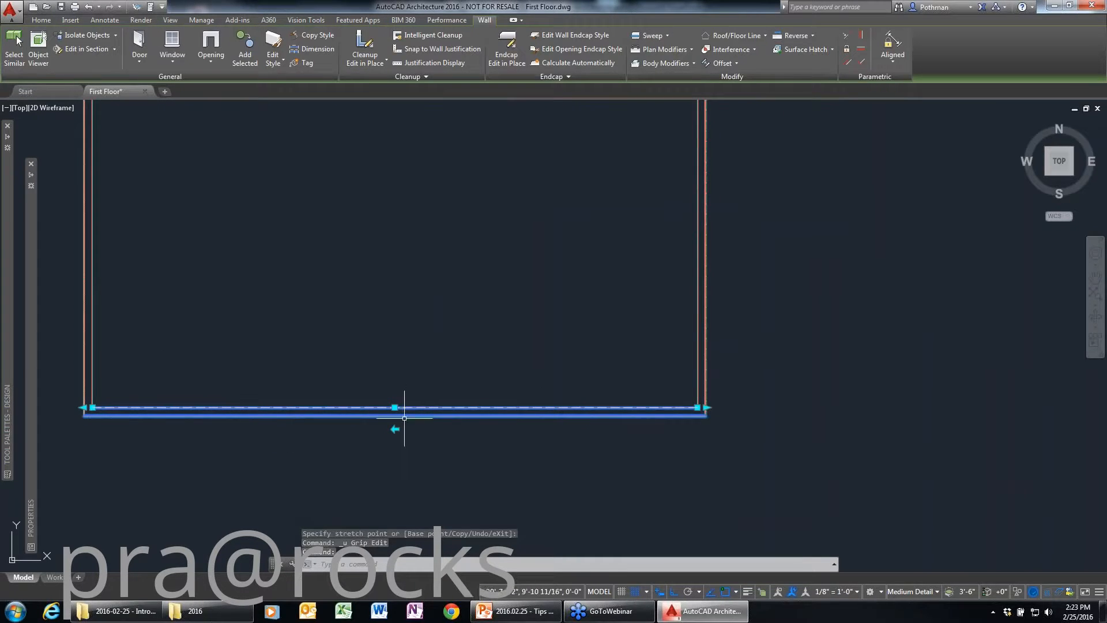
{"action": "key", "text": "Escape"}
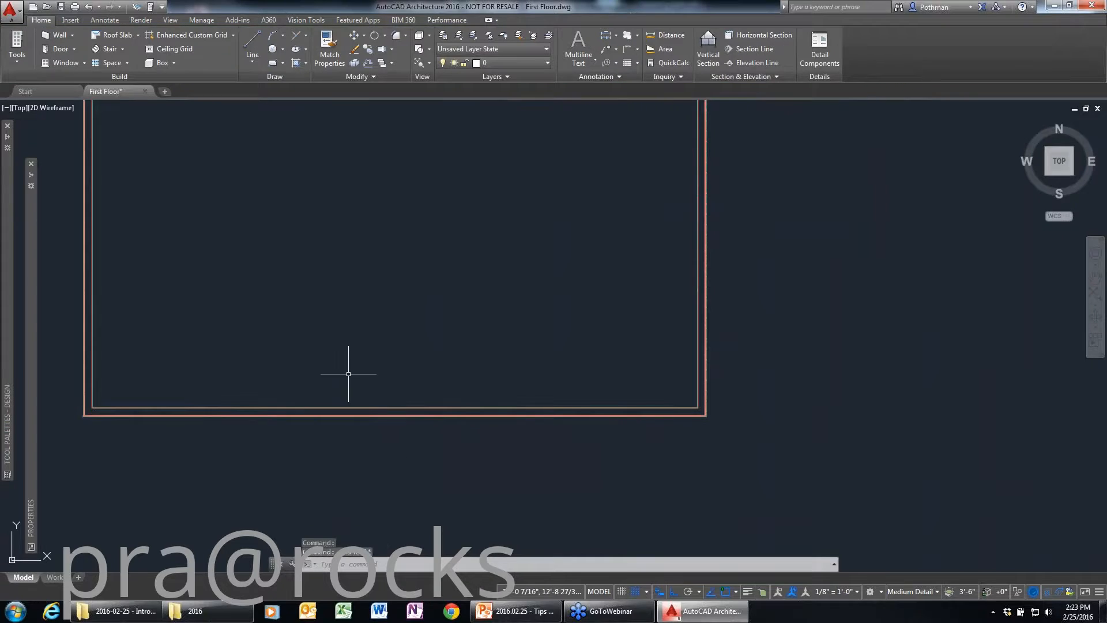
- Start adding a door in the Standard style and open its width for editing
{"action": "mouse_move", "coordinate": [355, 367]}
{"action": "middle_mouse_down"}
{"action": "mouse_move", "coordinate": [423, 409]}
{"action": "mouse_move", "coordinate": [505, 436]}
{"action": "middle_mouse_up"}
{"action": "mouse_move", "coordinate": [8, 248]}
{"action": "left_click", "coordinate": [123, 218]}
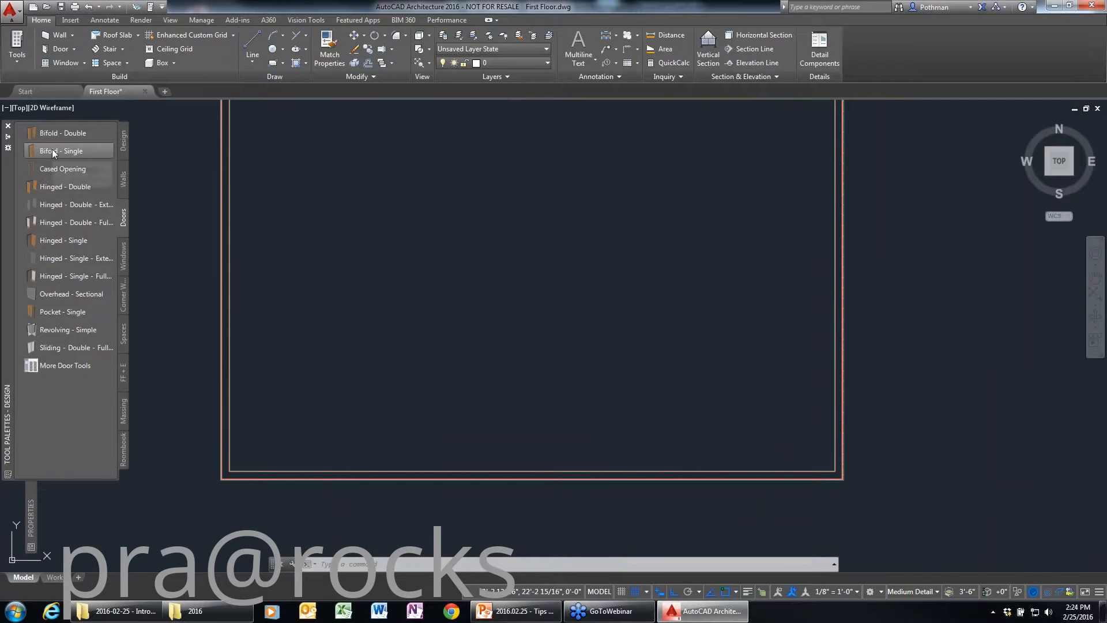
{"action": "left_click", "coordinate": [53, 152]}
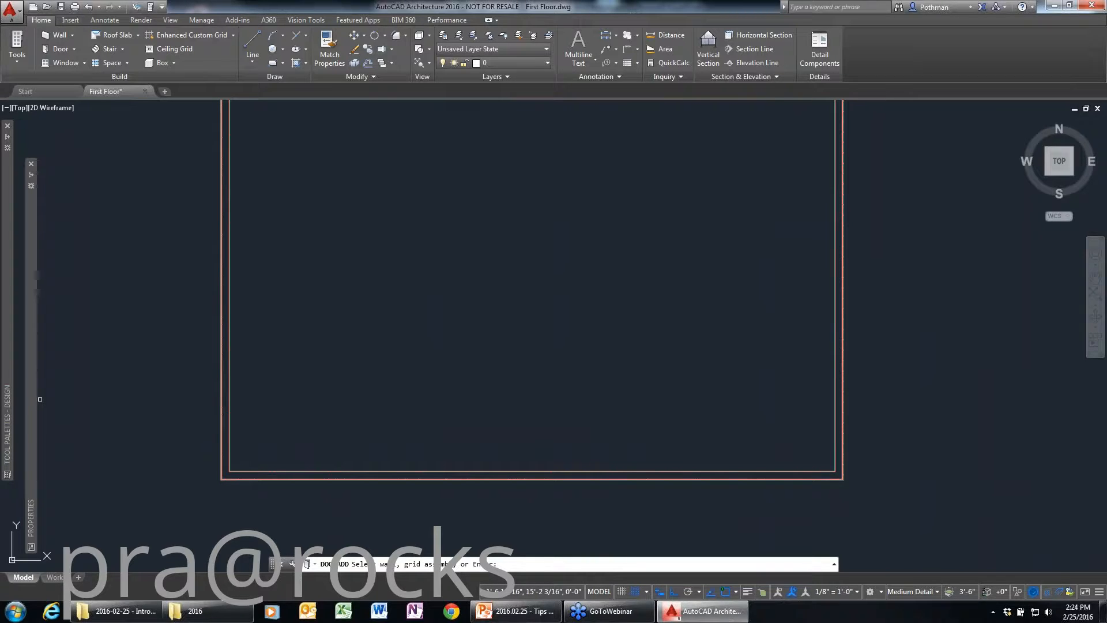
{"action": "mouse_move", "coordinate": [35, 399]}
{"action": "mouse_move", "coordinate": [32, 306]}
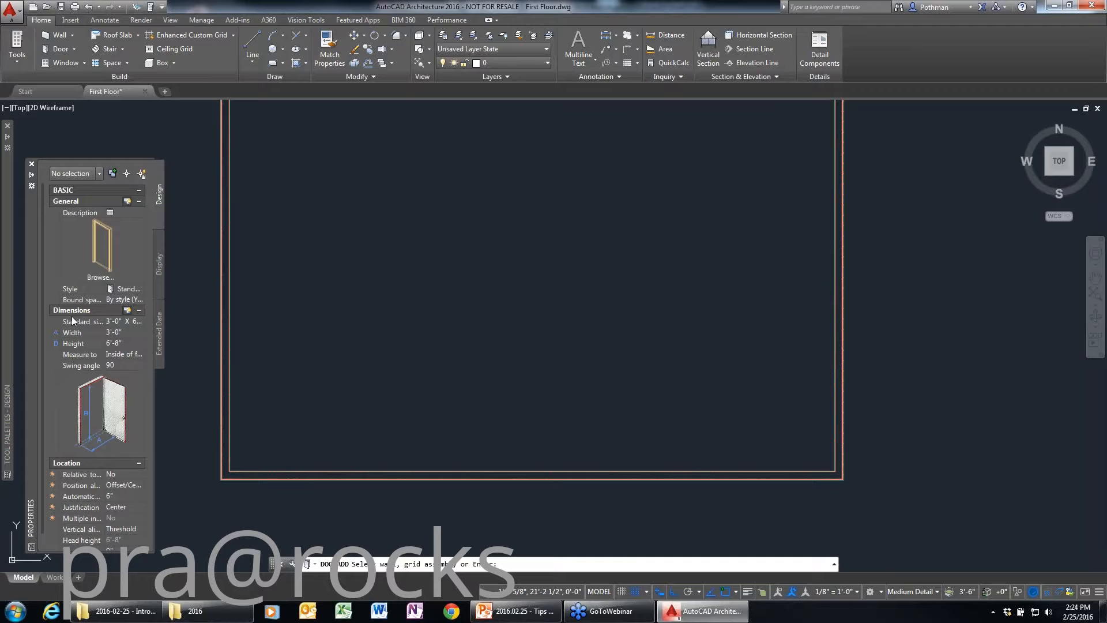
{"action": "left_click", "coordinate": [120, 333]}
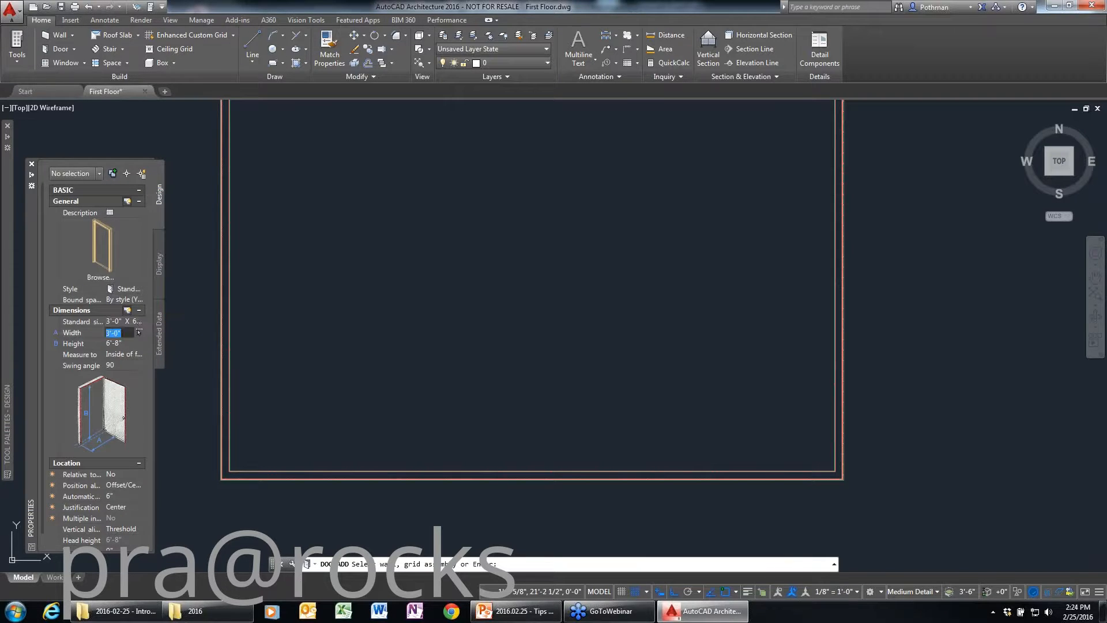
{"action": "left_click", "coordinate": [140, 333]}
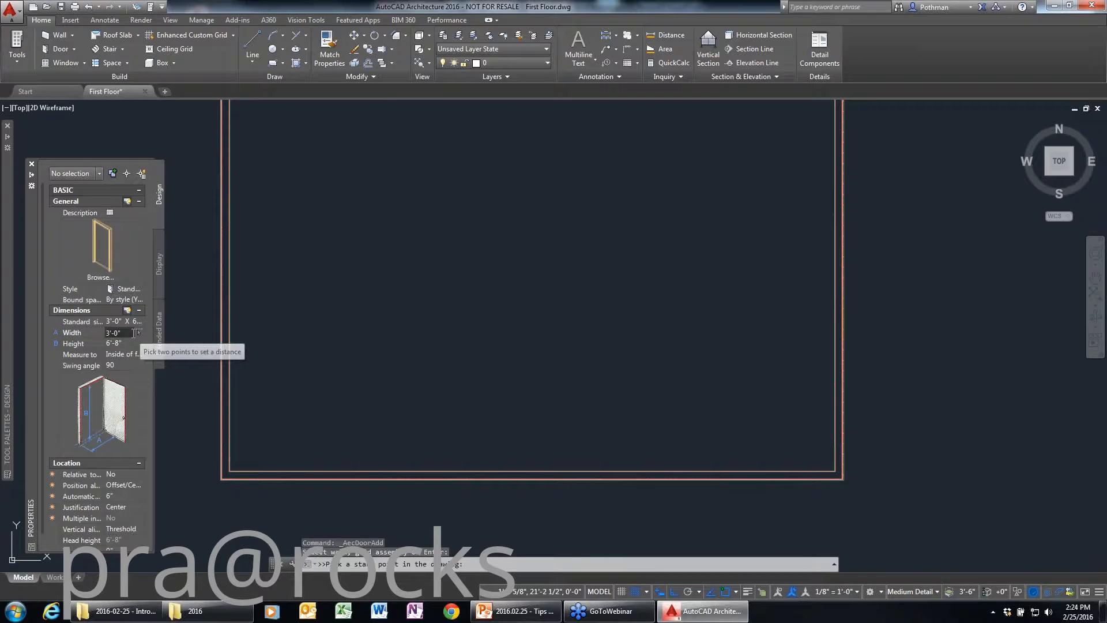
{"action": "left_click", "coordinate": [132, 333]}
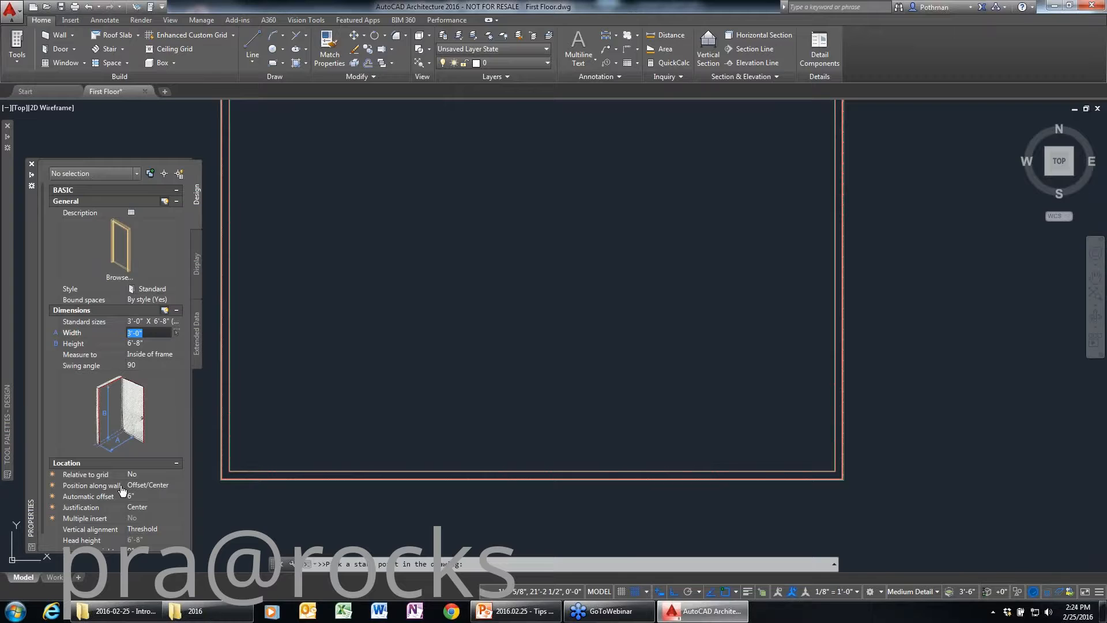
- Set the door's position along the wall to Unconstrained
{"action": "left_click", "coordinate": [164, 490]}
{"action": "left_click", "coordinate": [165, 487]}
{"action": "left_click", "coordinate": [154, 506]}
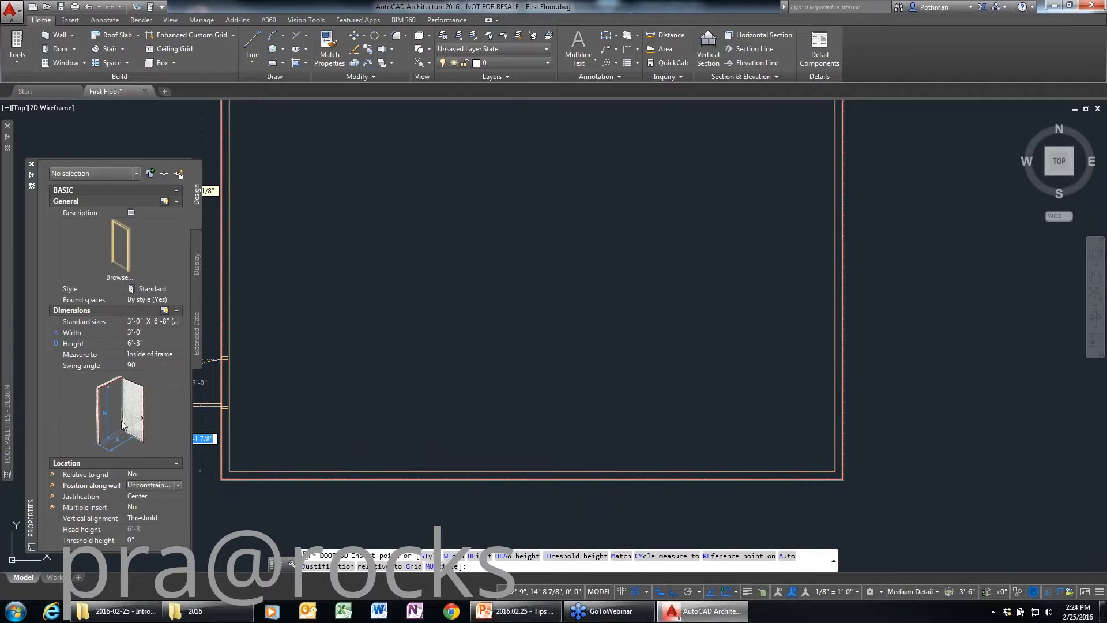
- Set the door's position along the wall to Offset/Center and insert the 3'-0" door at the middle of the south wall, swinging inward
{"action": "left_click", "coordinate": [178, 485]}
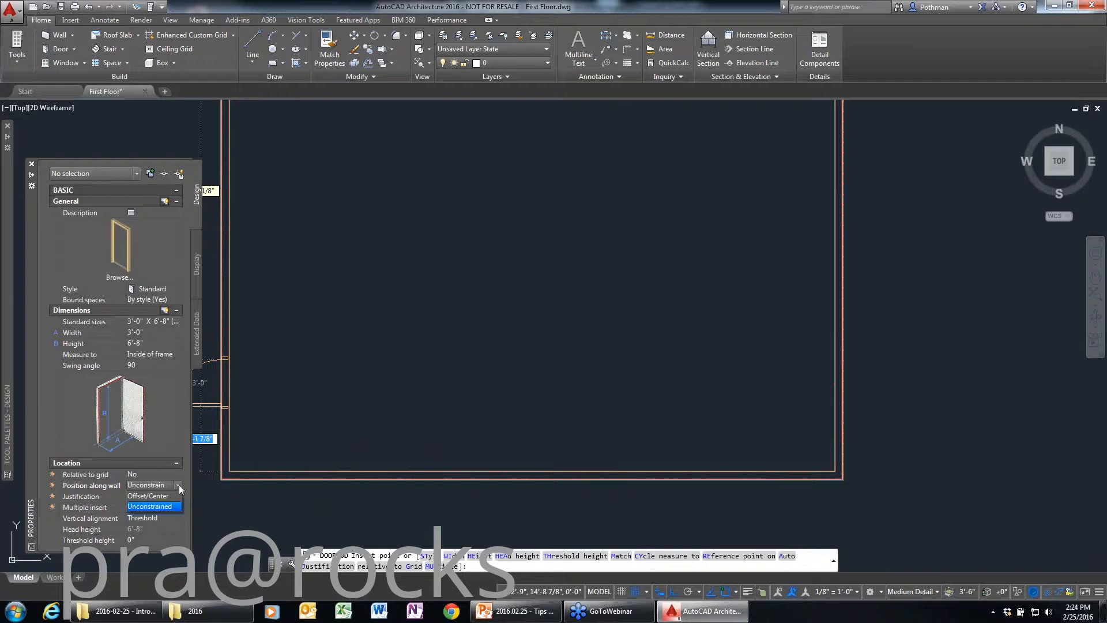
{"action": "left_click", "coordinate": [157, 496]}
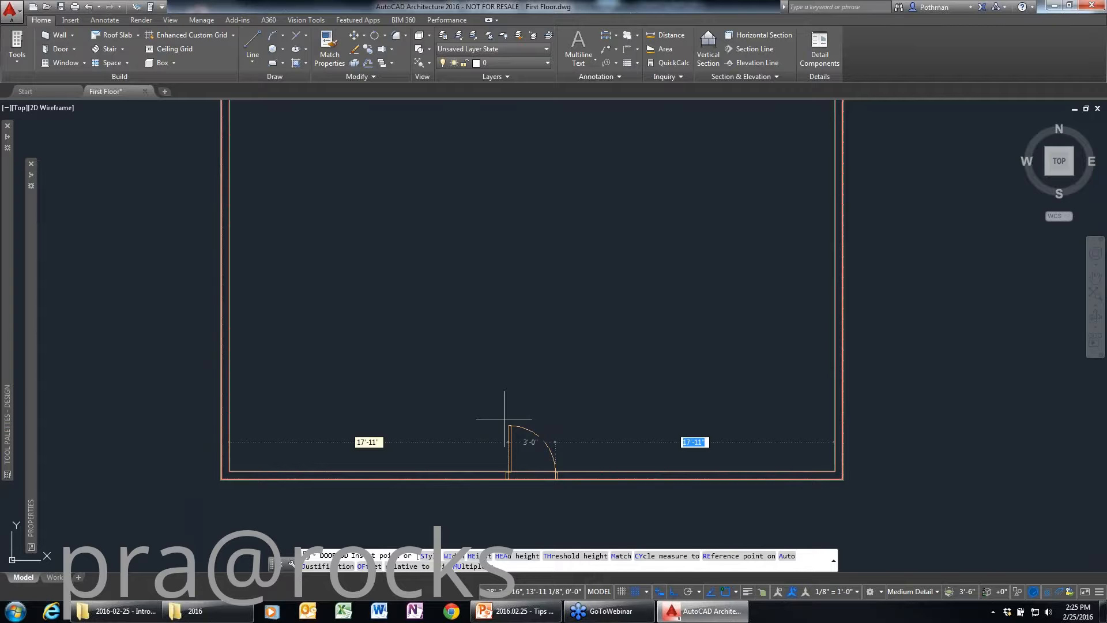
{"action": "left_click", "coordinate": [504, 418]}
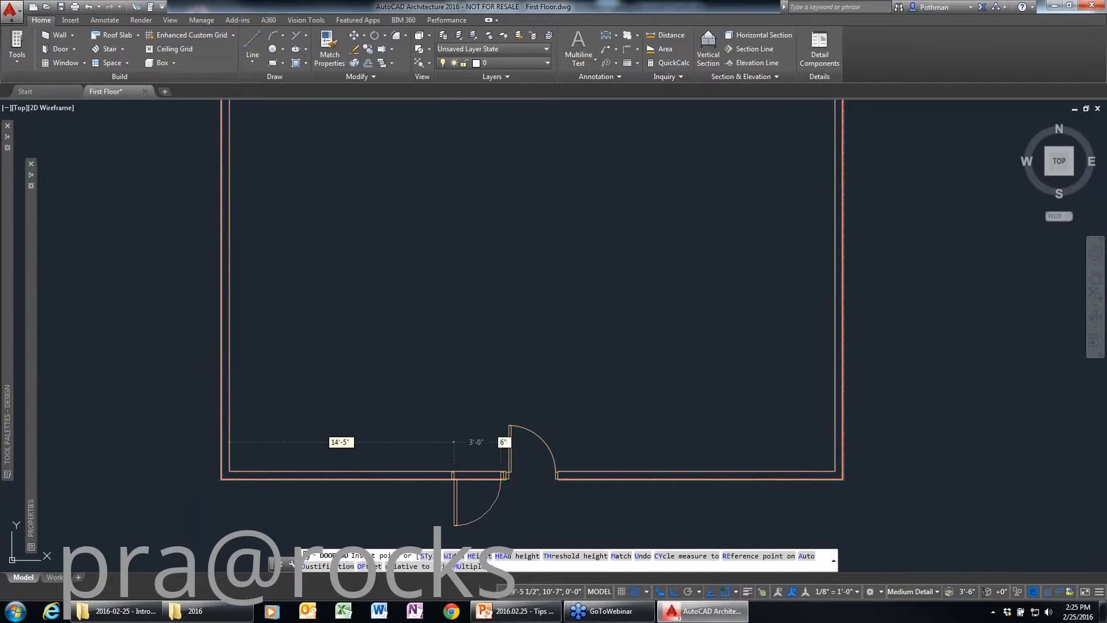
{"action": "key", "text": "Escape"}
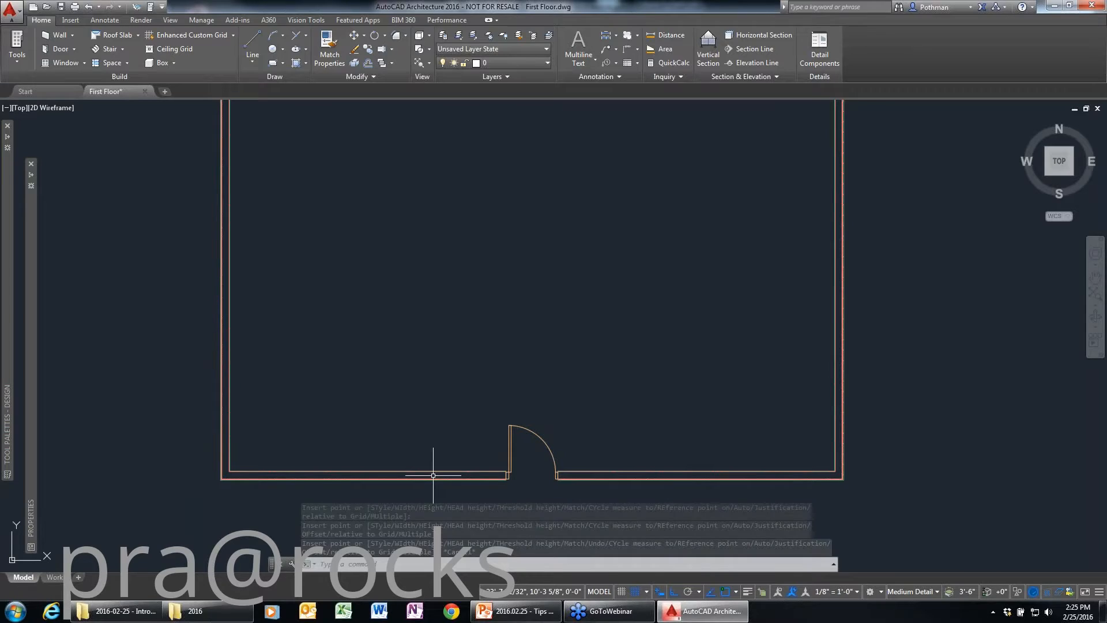
{"action": "key", "text": "Escape"}
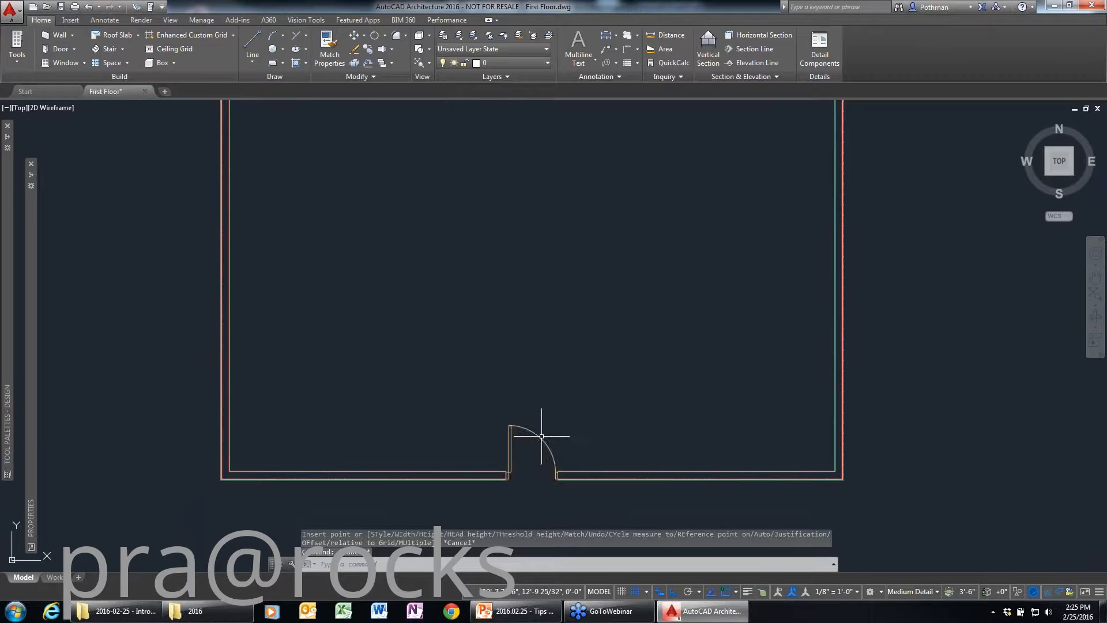
- Flip the south wall door's hinge side and swing direction with its grips, and flip both back
{"action": "left_click", "coordinate": [539, 437]}
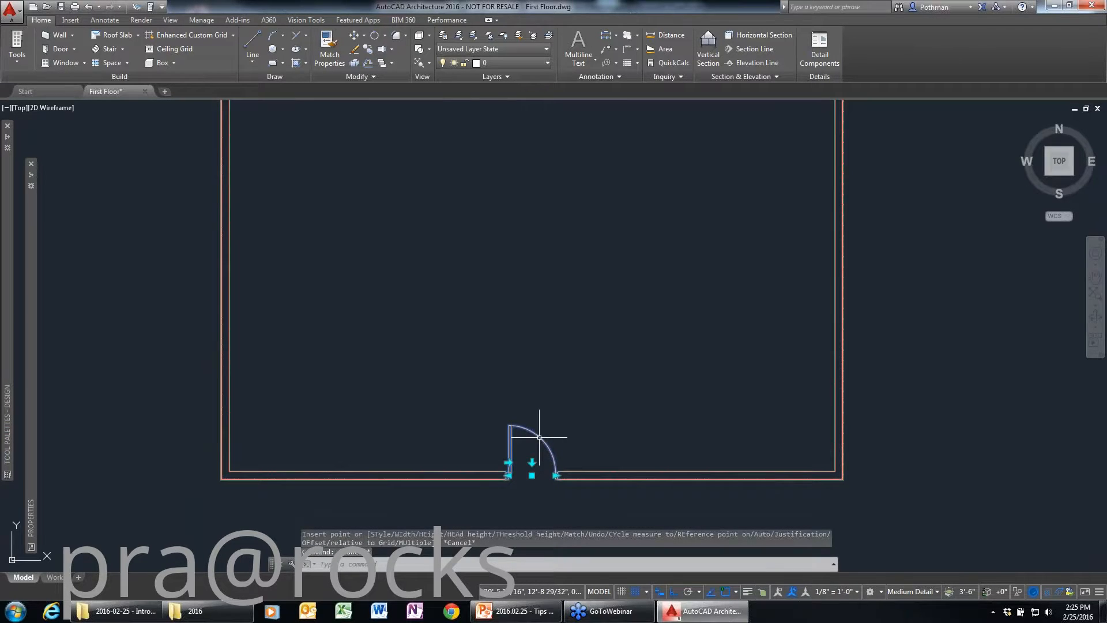
{"action": "left_click", "coordinate": [508, 462]}
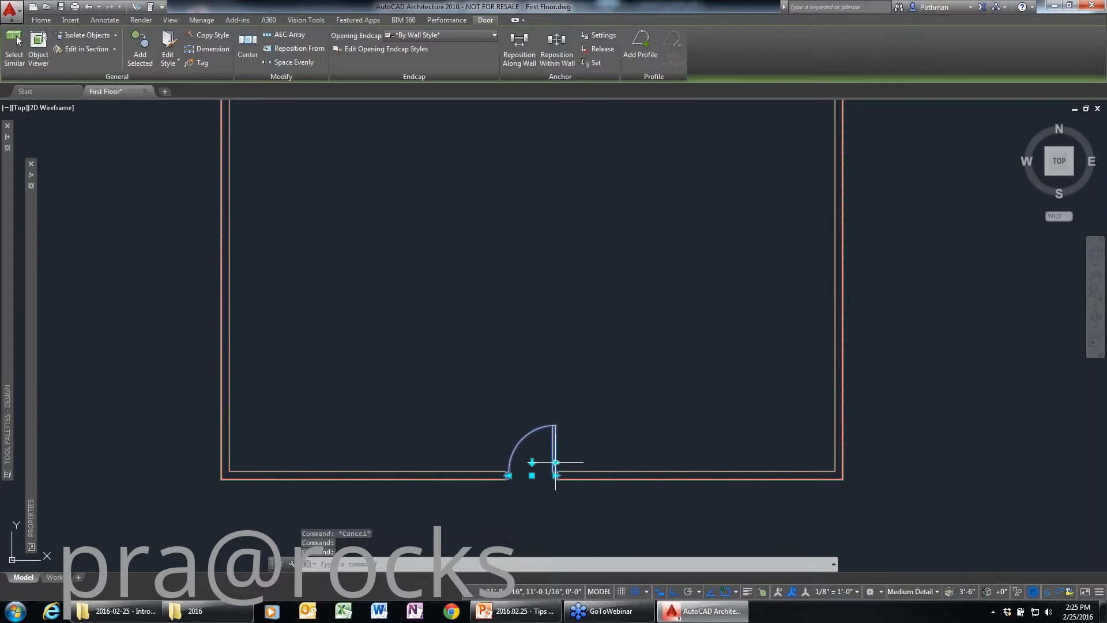
{"action": "left_click", "coordinate": [555, 462]}
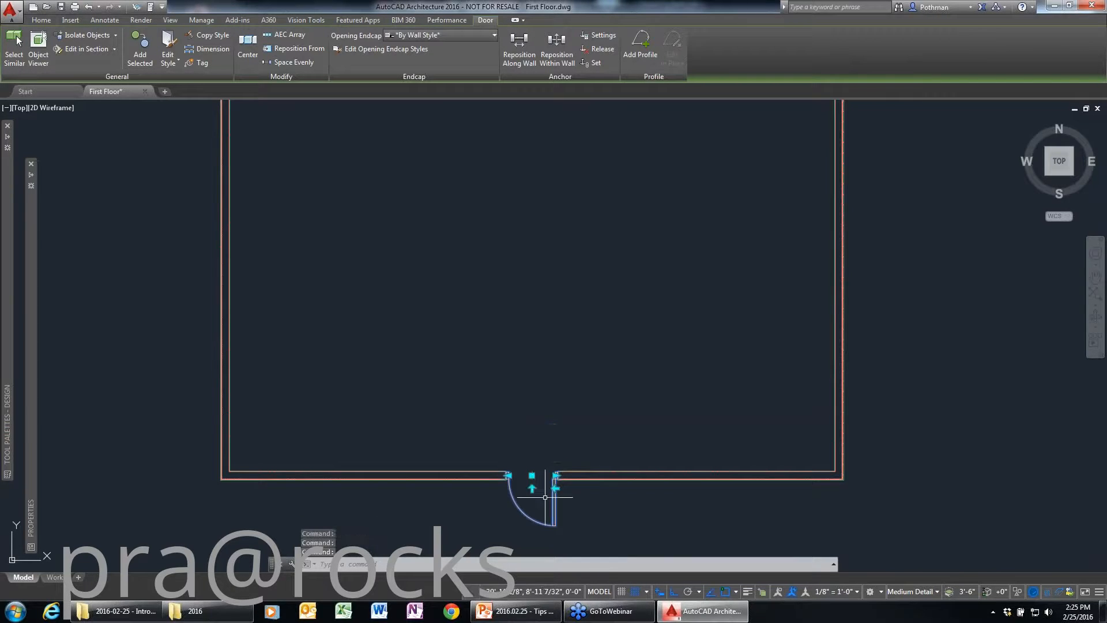
{"action": "left_click", "coordinate": [533, 489]}
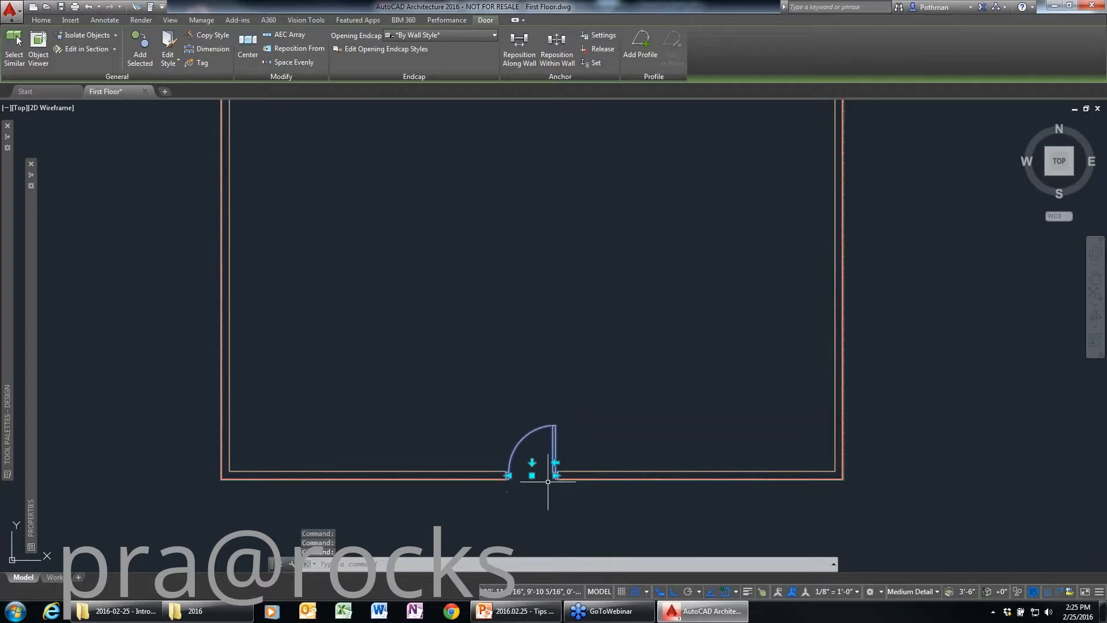
{"action": "left_click", "coordinate": [556, 463]}
{"action": "key", "text": "Escape"}
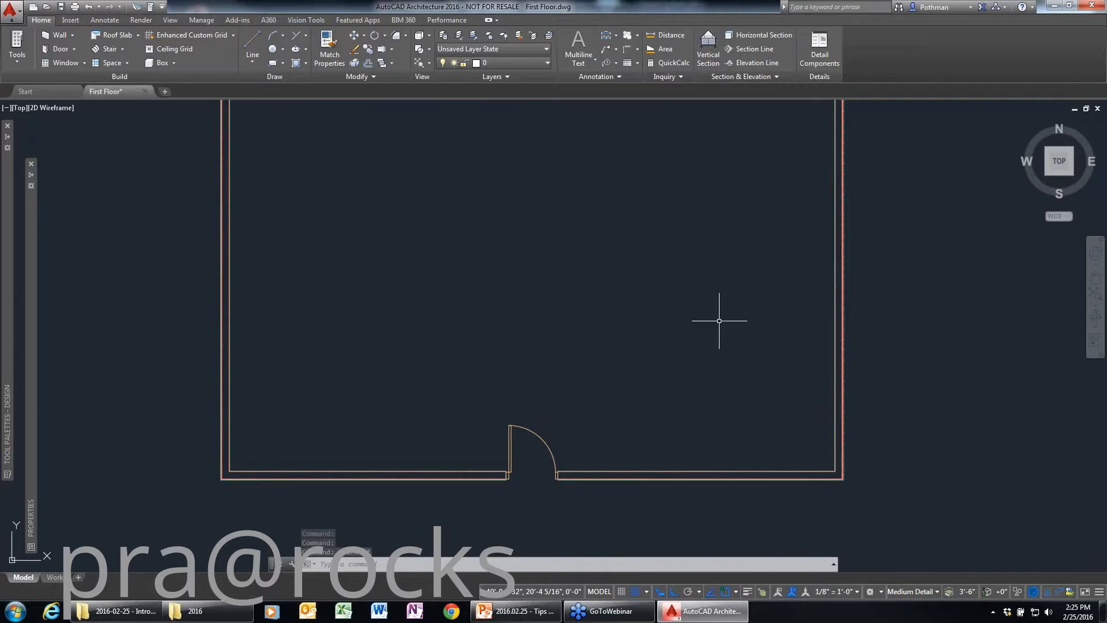
- Start adding windows in the Double Hung style
{"action": "mouse_move", "coordinate": [7, 312]}
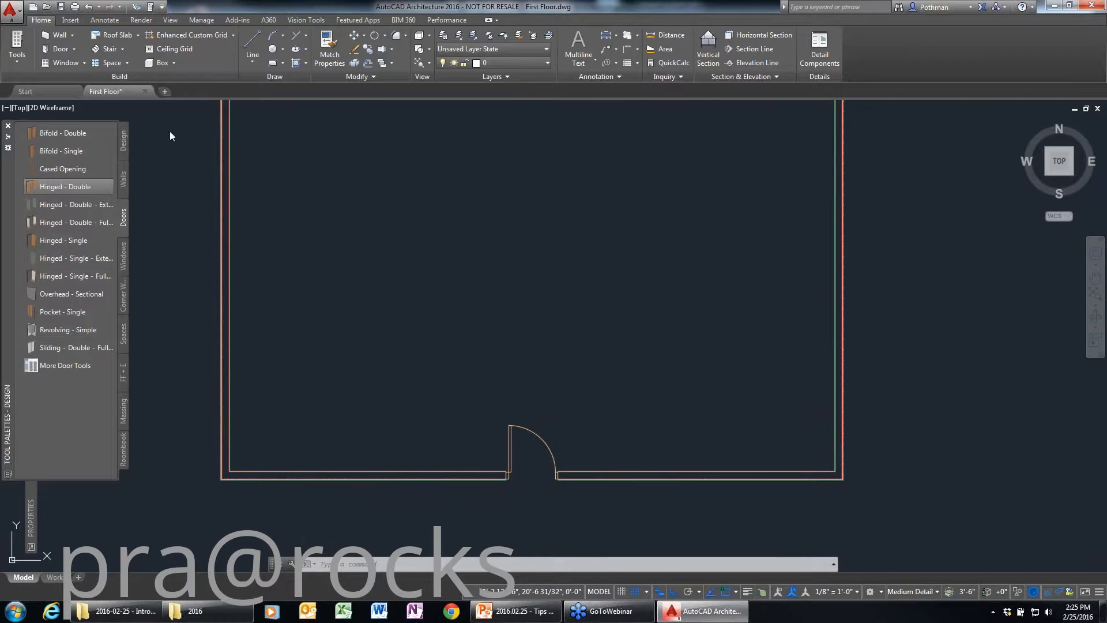
{"action": "left_click", "coordinate": [65, 63]}
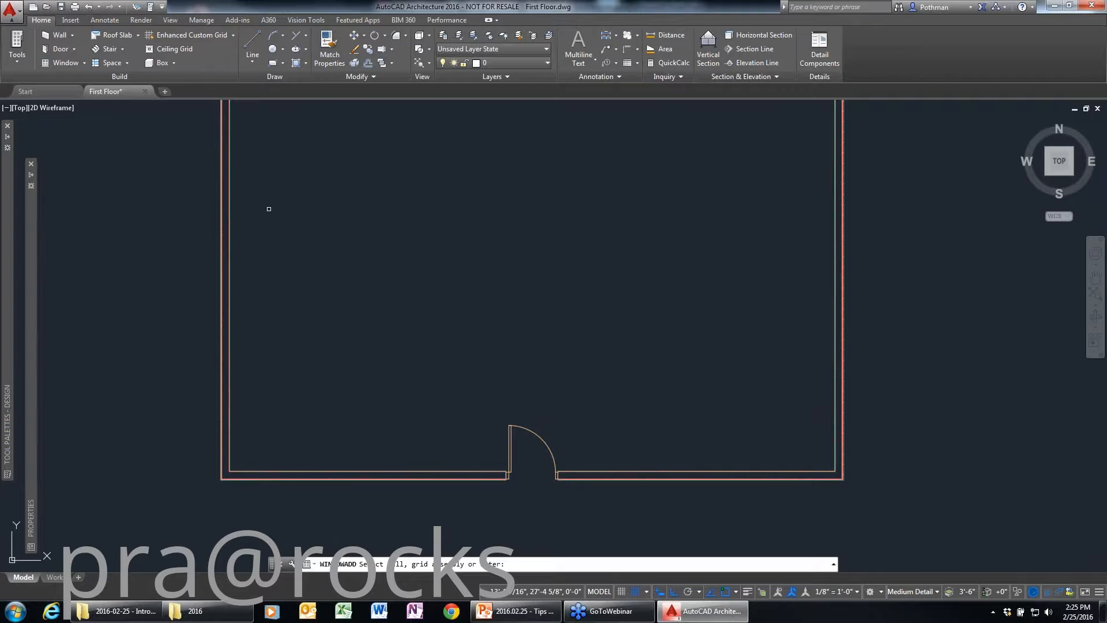
{"action": "mouse_move", "coordinate": [29, 451]}
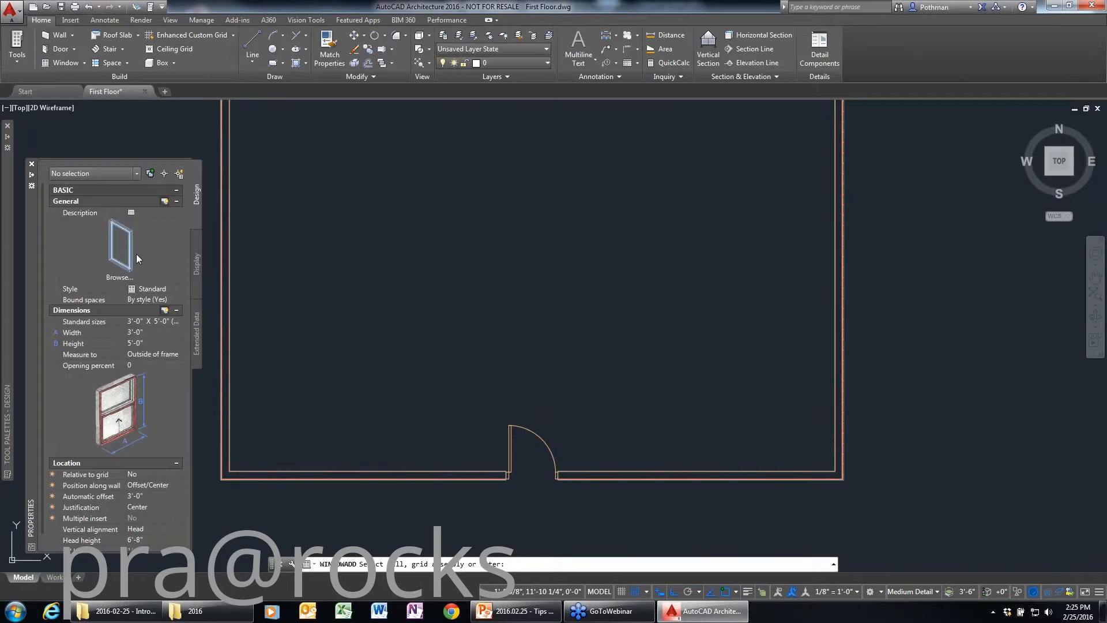
{"action": "left_click", "coordinate": [175, 289]}
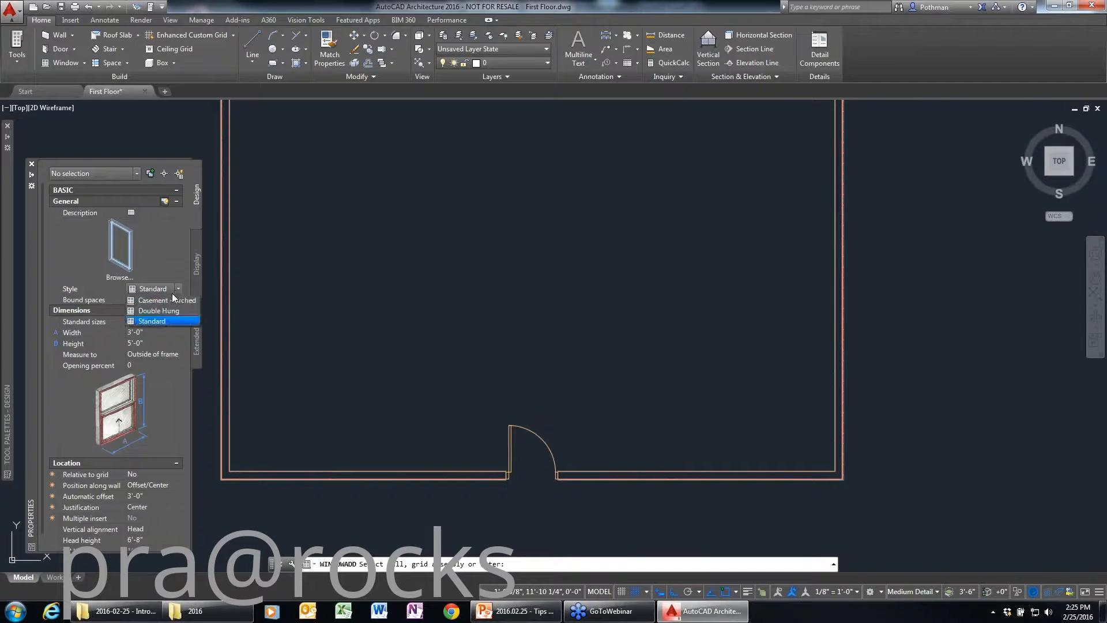
{"action": "left_click", "coordinate": [167, 311]}
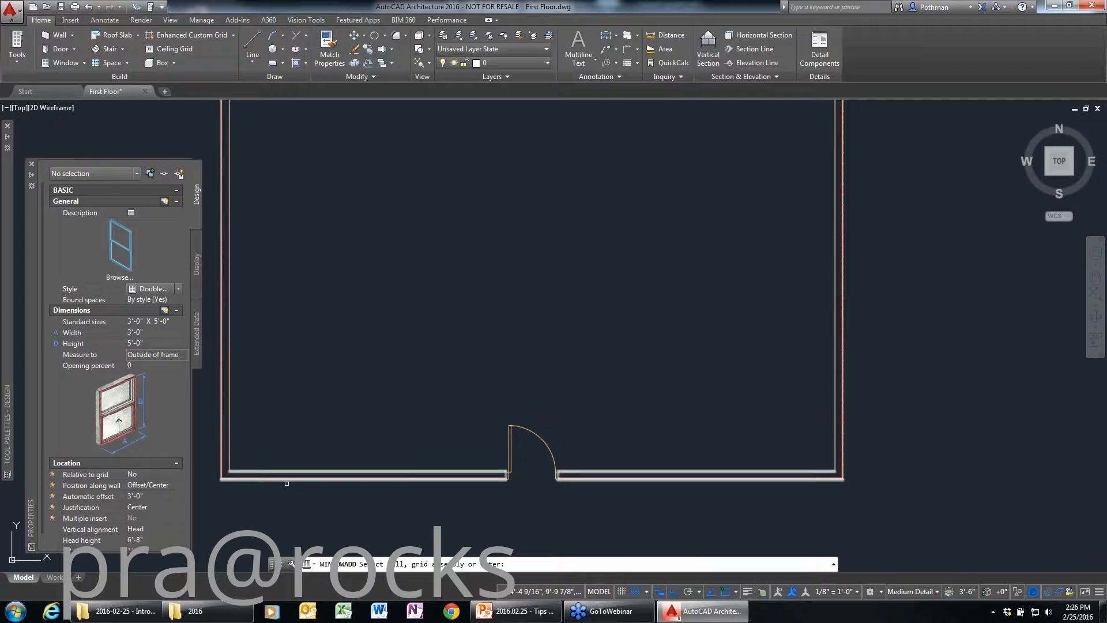
{"action": "mouse_move", "coordinate": [30, 316]}
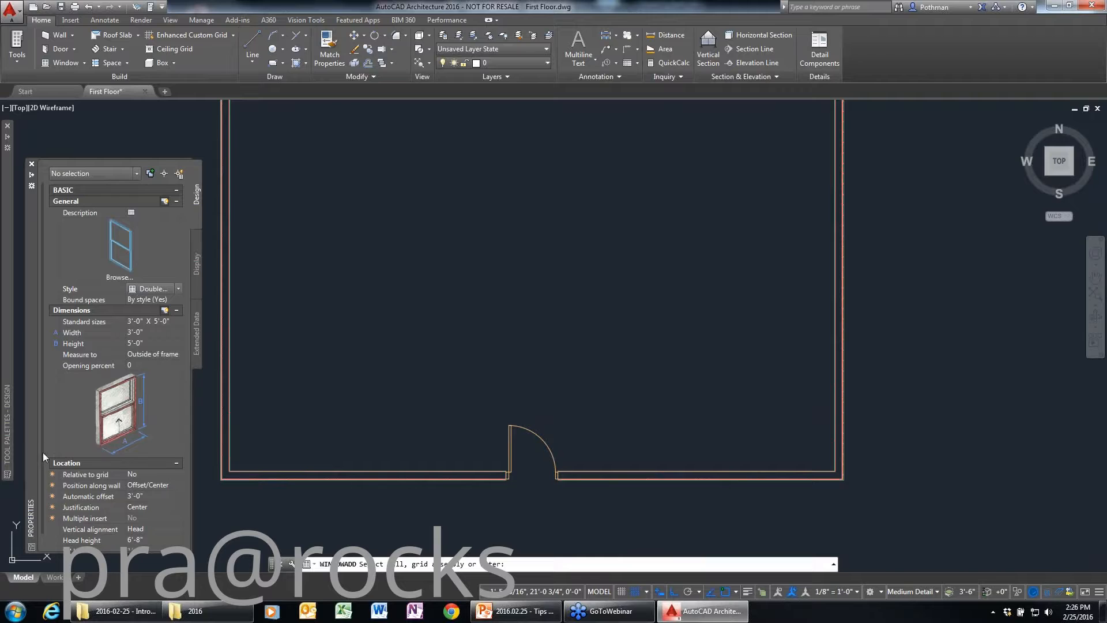
{"action": "scroll", "coordinate": [41, 473], "scroll_direction": "down", "scroll_amount": 2}
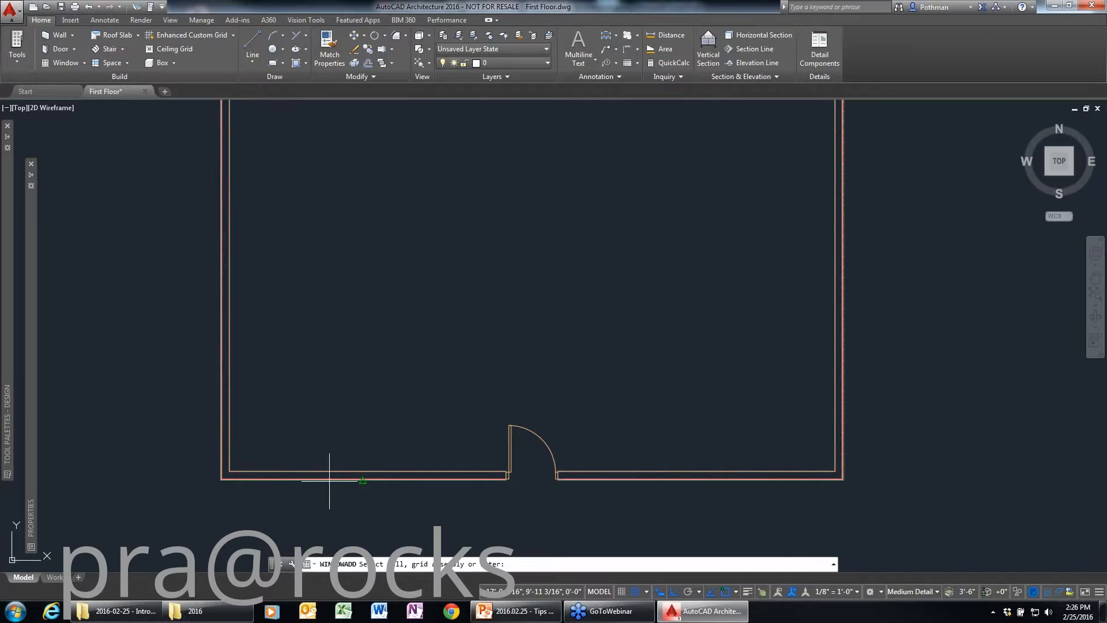
- Insert four 3'-0" × 5'-0" windows in the south wall, two on each side of the door, with 3'-0" offsets from the wall ends and door
{"action": "left_click", "coordinate": [329, 480]}
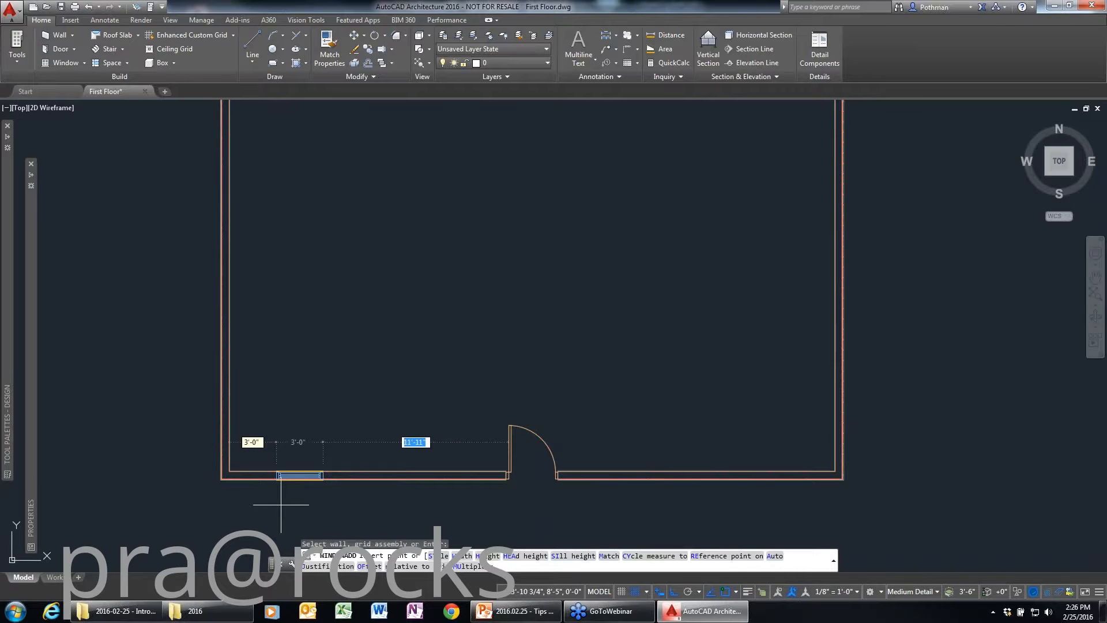
{"action": "mouse_move", "coordinate": [133, 491]}
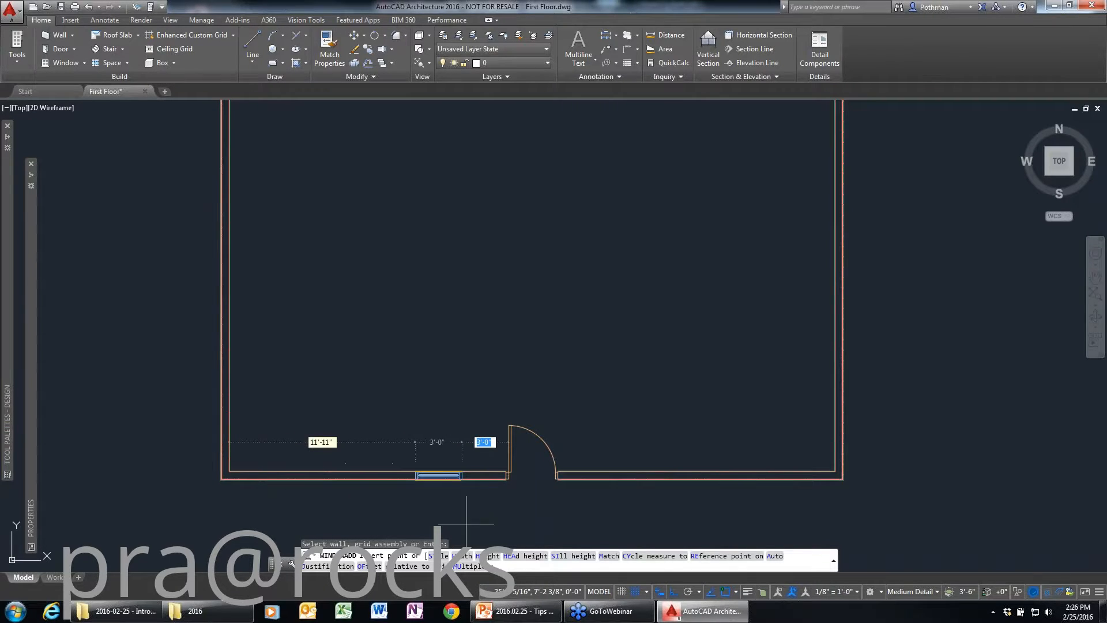
{"action": "left_click", "coordinate": [267, 498]}
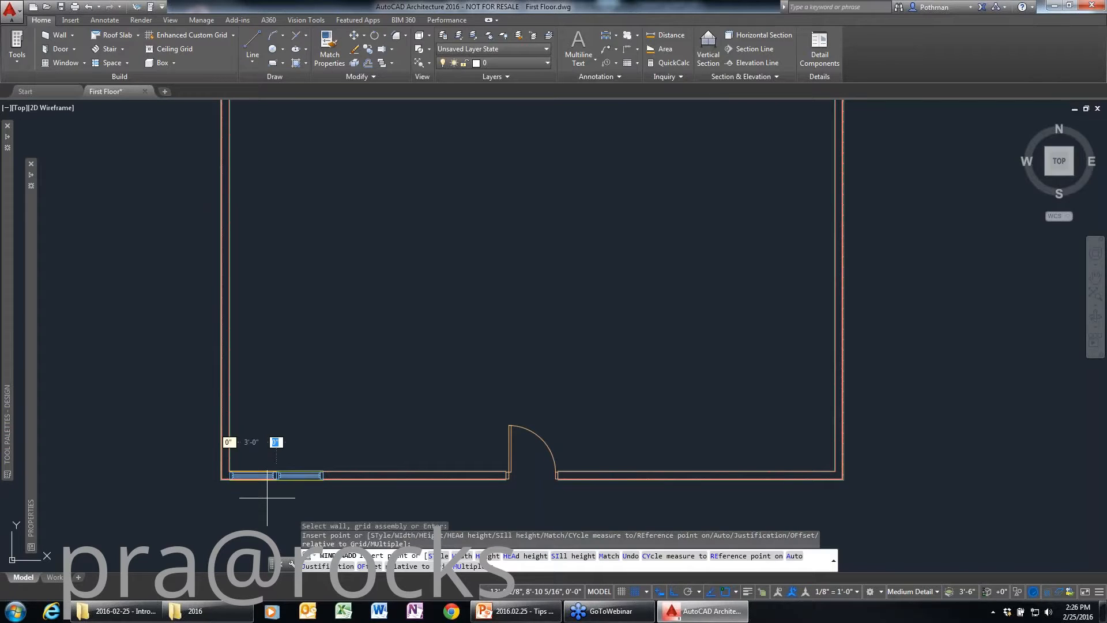
{"action": "left_click", "coordinate": [462, 514]}
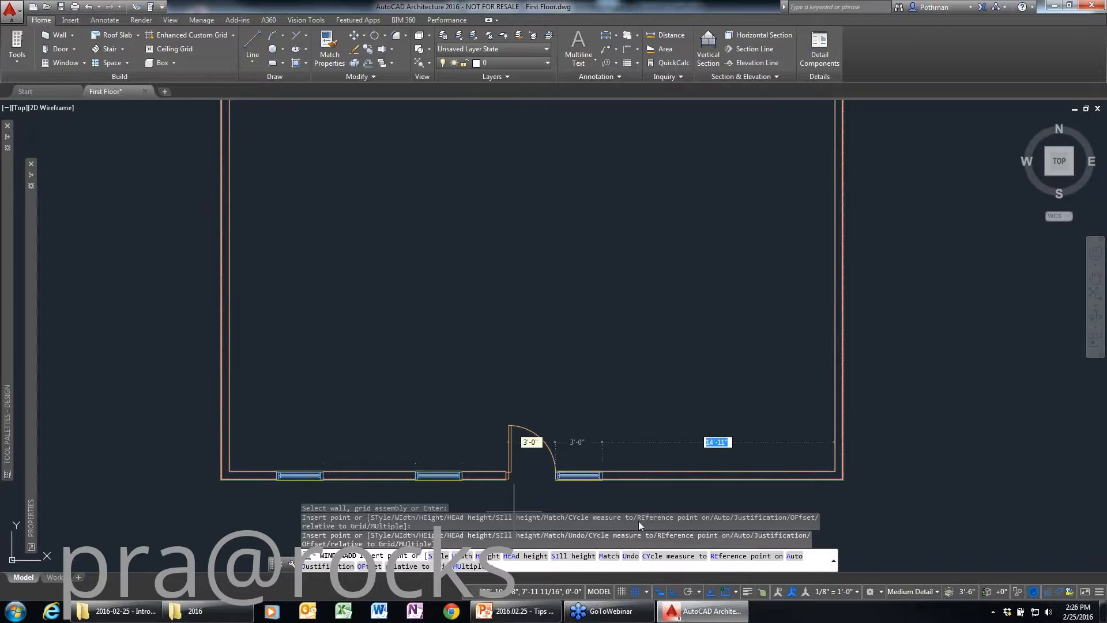
{"action": "left_click", "coordinate": [622, 484]}
{"action": "left_click", "coordinate": [764, 484]}
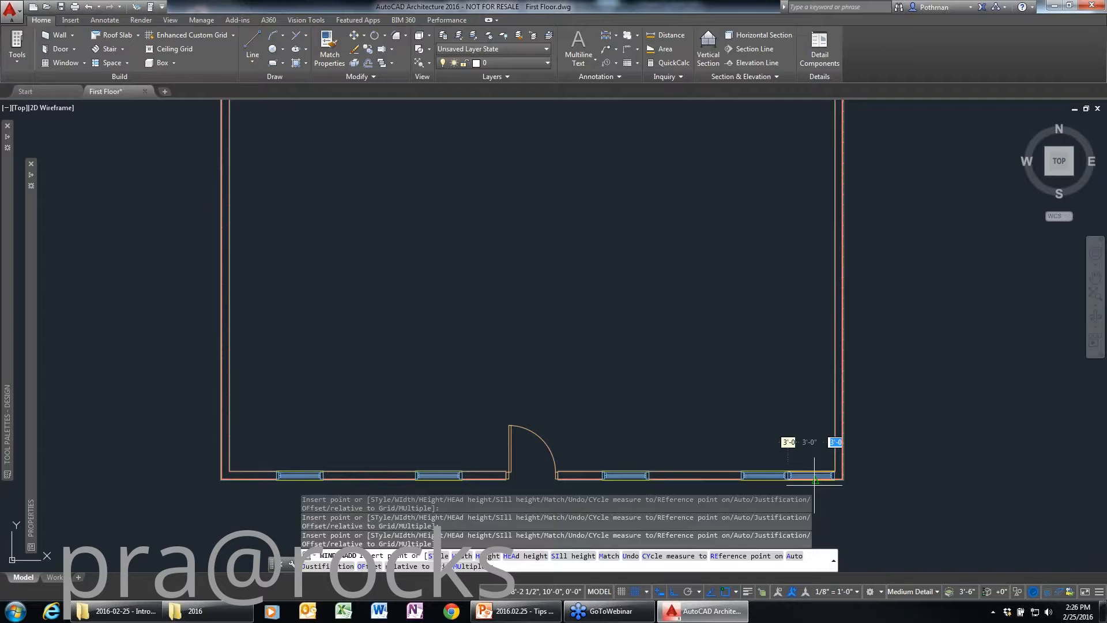
{"action": "key", "text": "Escape"}
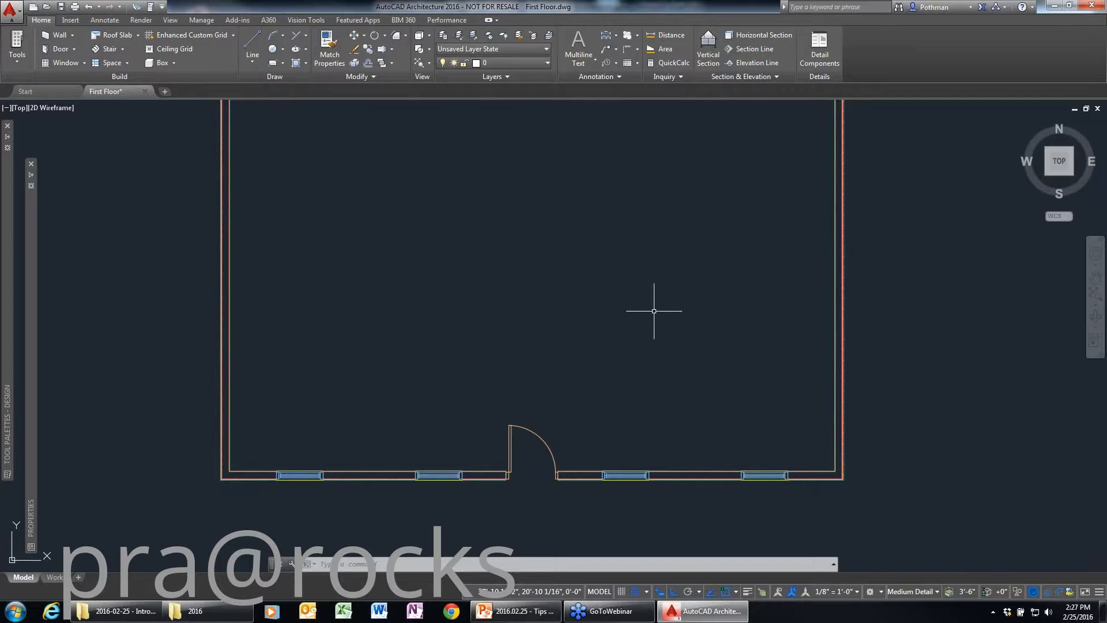
- Start adding another window that matches the westernmost double-hung window of the south wall
{"action": "scroll", "coordinate": [654, 310], "scroll_direction": "down", "scroll_amount": 4}
{"action": "left_click", "coordinate": [463, 438]}
{"action": "scroll", "coordinate": [464, 440], "scroll_direction": "up", "scroll_amount": 4}
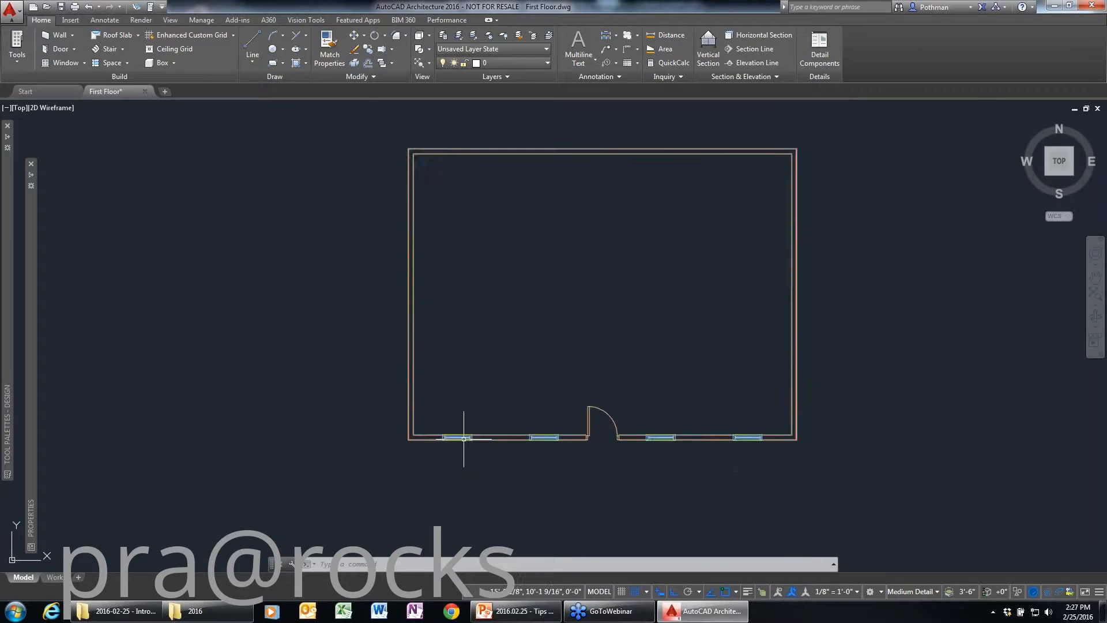
{"action": "right_click", "coordinate": [484, 367]}
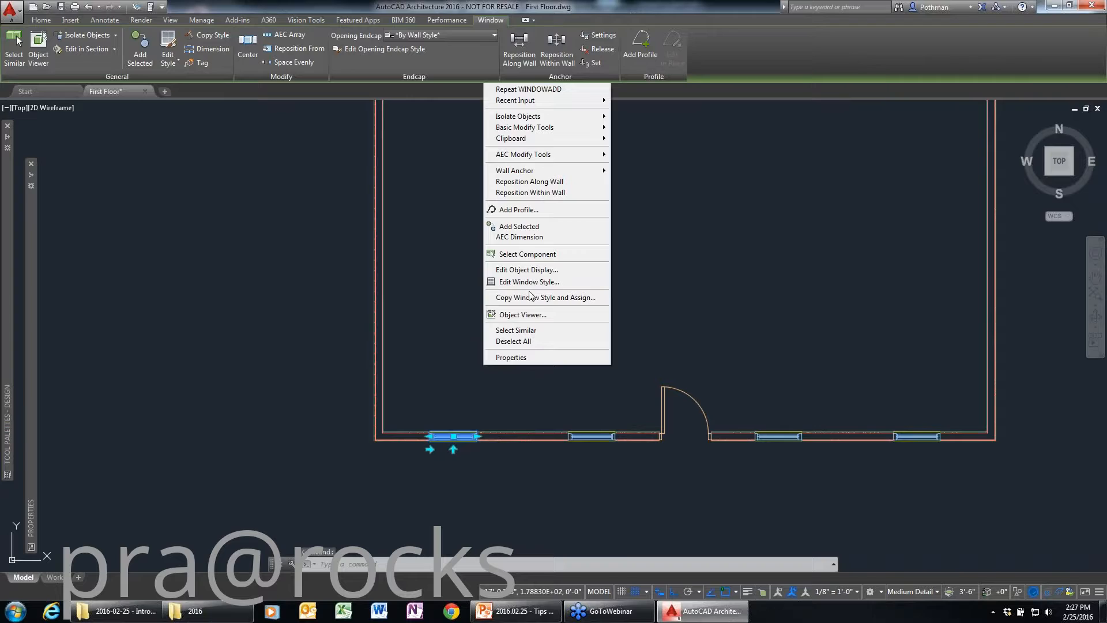
{"action": "left_click", "coordinate": [525, 227]}
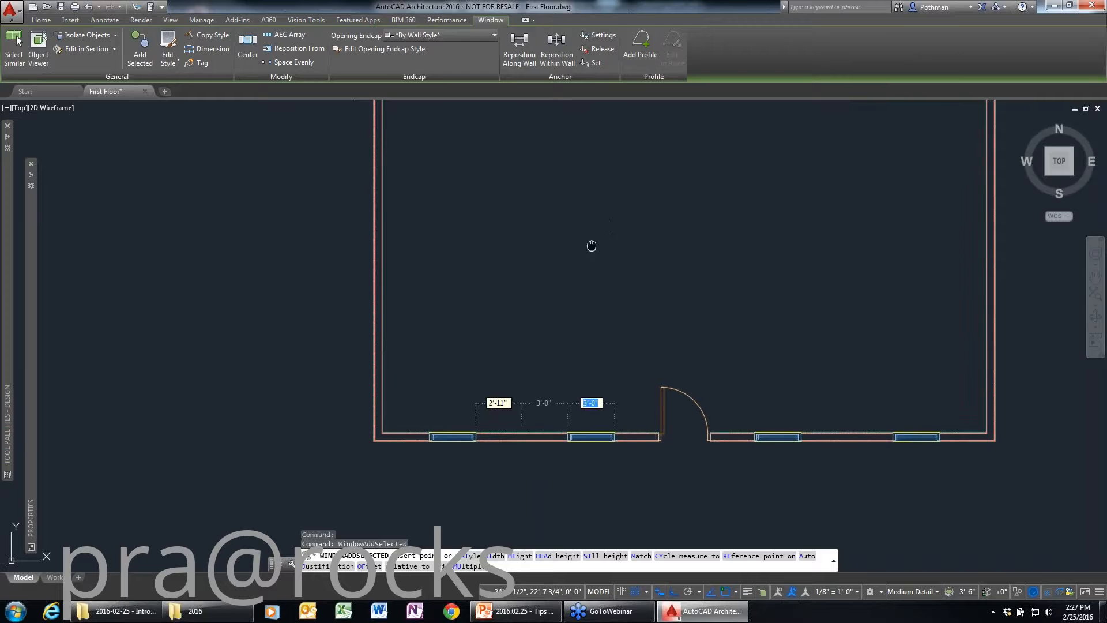
{"action": "middle_click_drag", "start_coordinate": [591, 245], "coordinate": [474, 300]}
{"action": "scroll", "coordinate": [440, 371], "scroll_direction": "up", "scroll_amount": 3}
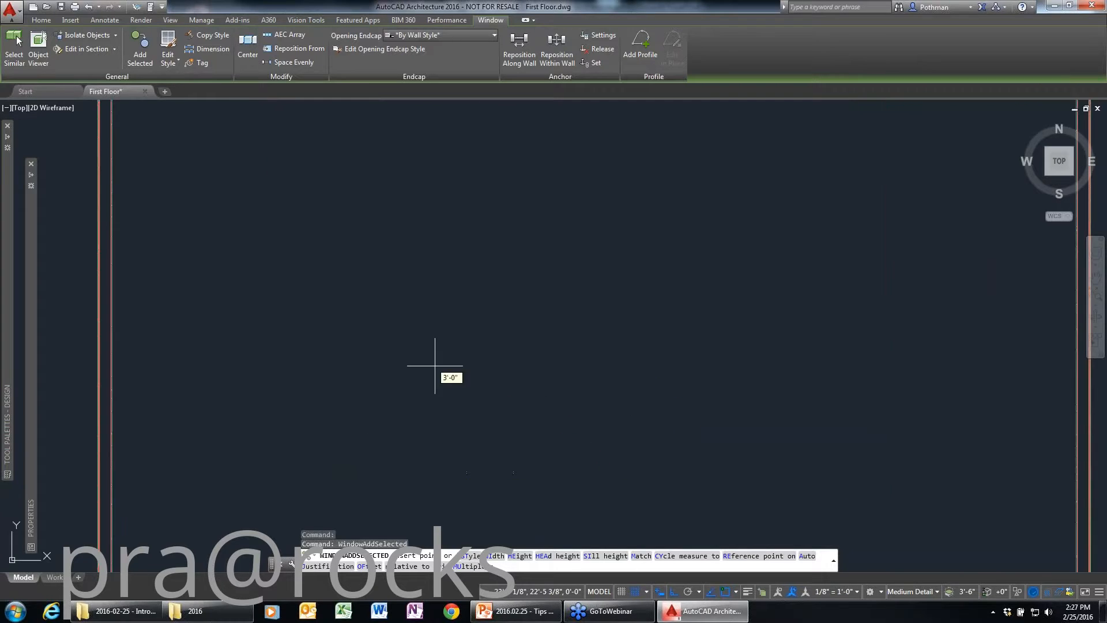
{"action": "scroll", "coordinate": [584, 324], "scroll_direction": "down", "scroll_amount": 5}
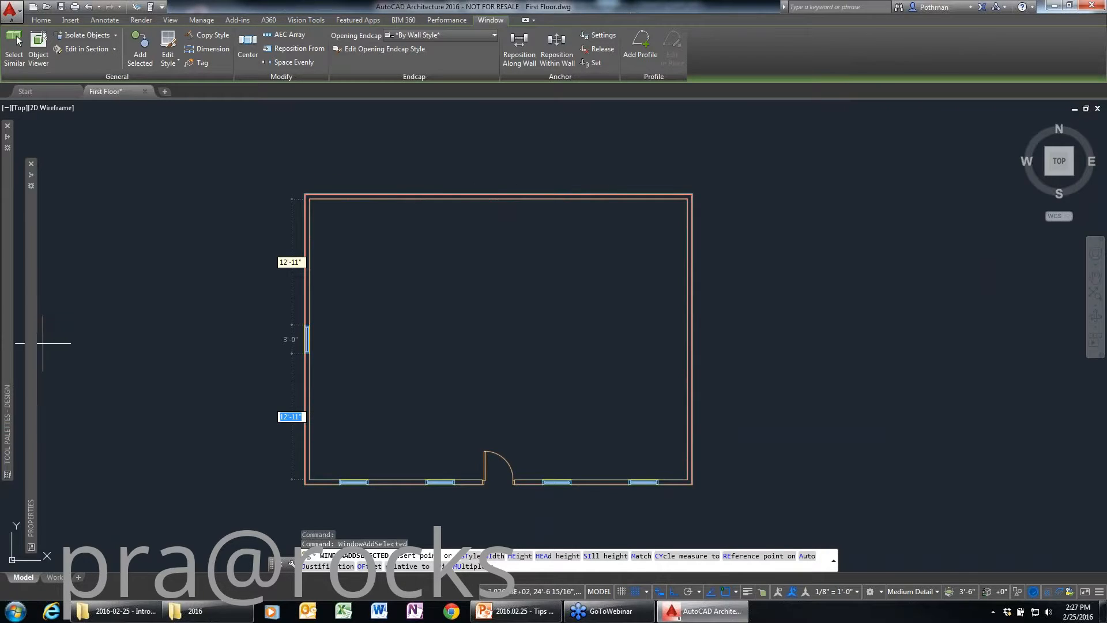
- Set the new window's height to 3' and insert it at the middle of the north wall
{"action": "mouse_move", "coordinate": [32, 343]}
{"action": "left_click", "coordinate": [176, 343]}
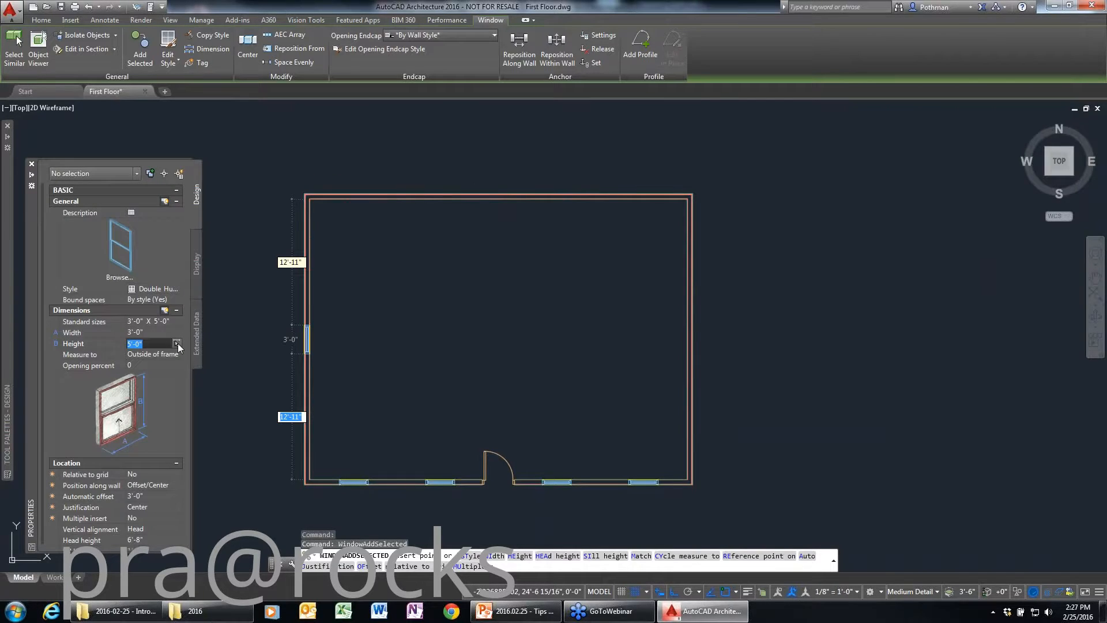
{"action": "key", "text": "Return"}
{"action": "type", "text": "3'"}
{"action": "key", "text": "Return"}
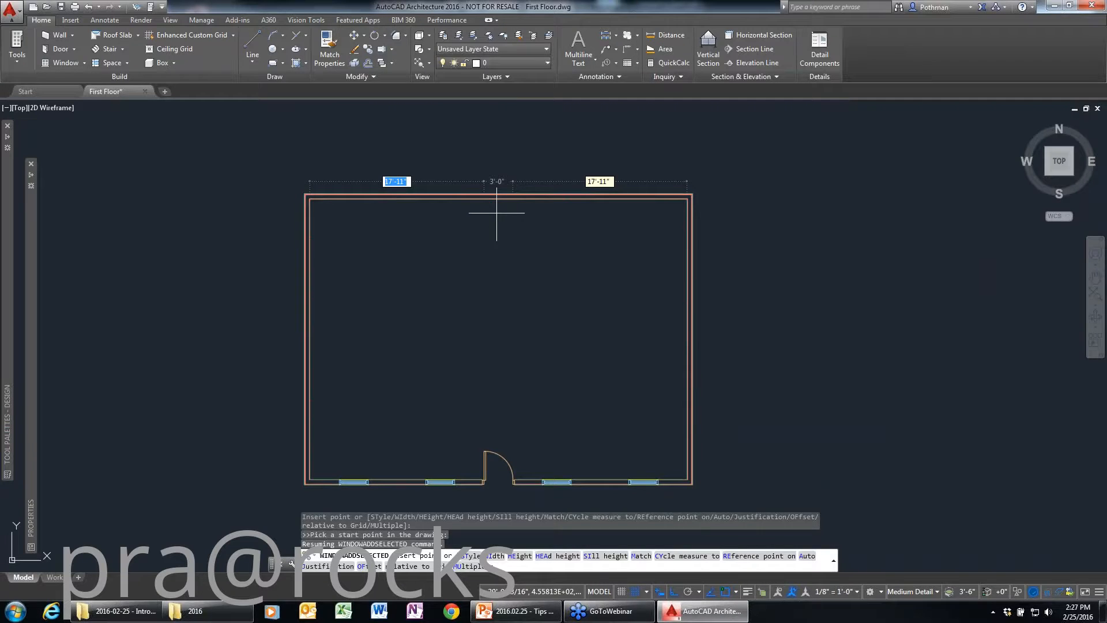
{"action": "left_click", "coordinate": [496, 212]}
{"action": "key", "text": "Escape"}
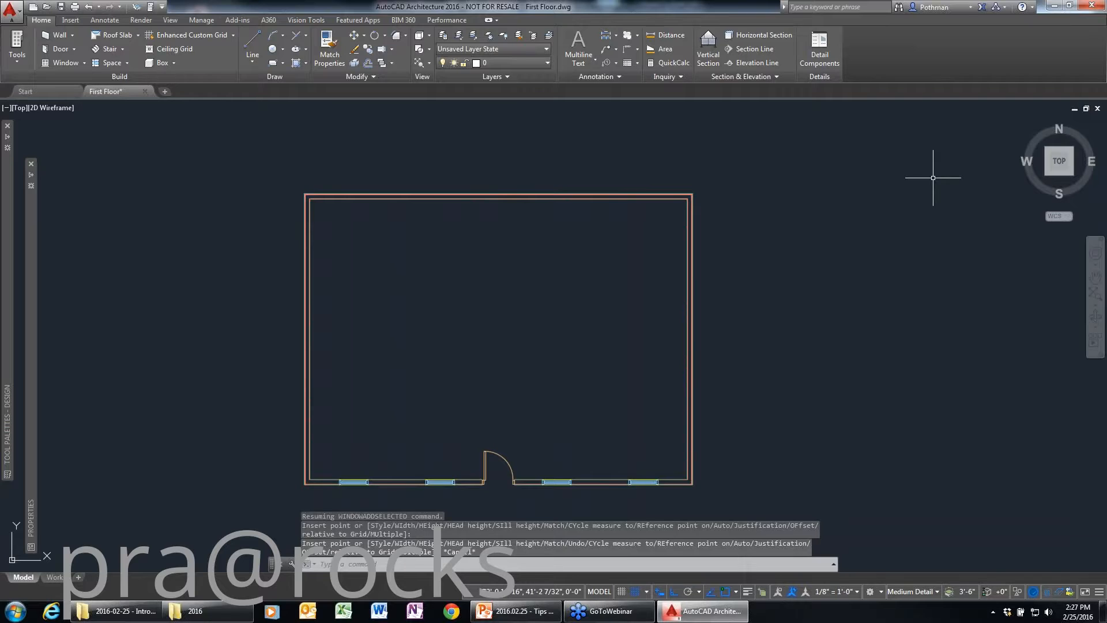
- Switch to the SE Isometric view and flip the south wall window just east of the door with its grip
{"action": "left_click", "coordinate": [1073, 174]}
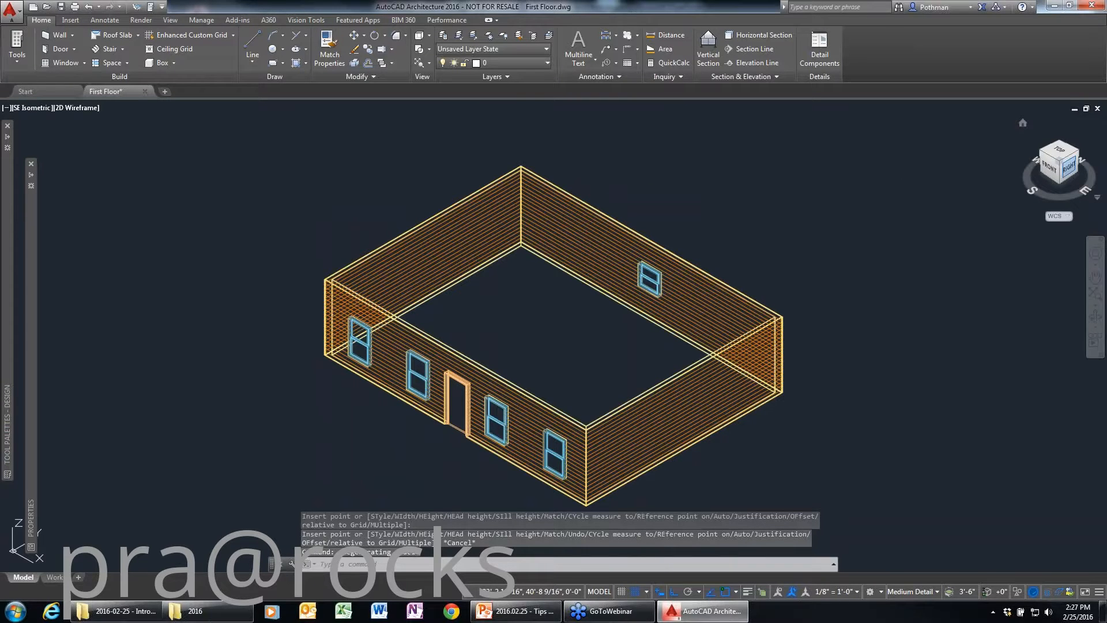
{"action": "scroll", "coordinate": [553, 398], "scroll_direction": "up", "scroll_amount": 4}
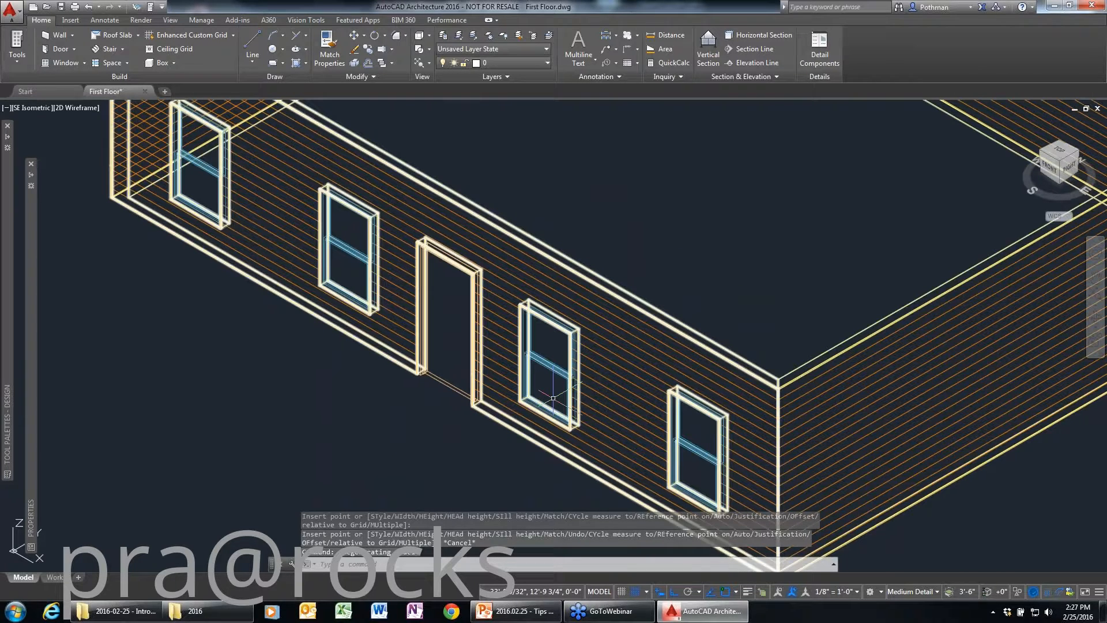
{"action": "scroll", "coordinate": [553, 398], "scroll_direction": "up", "scroll_amount": 2}
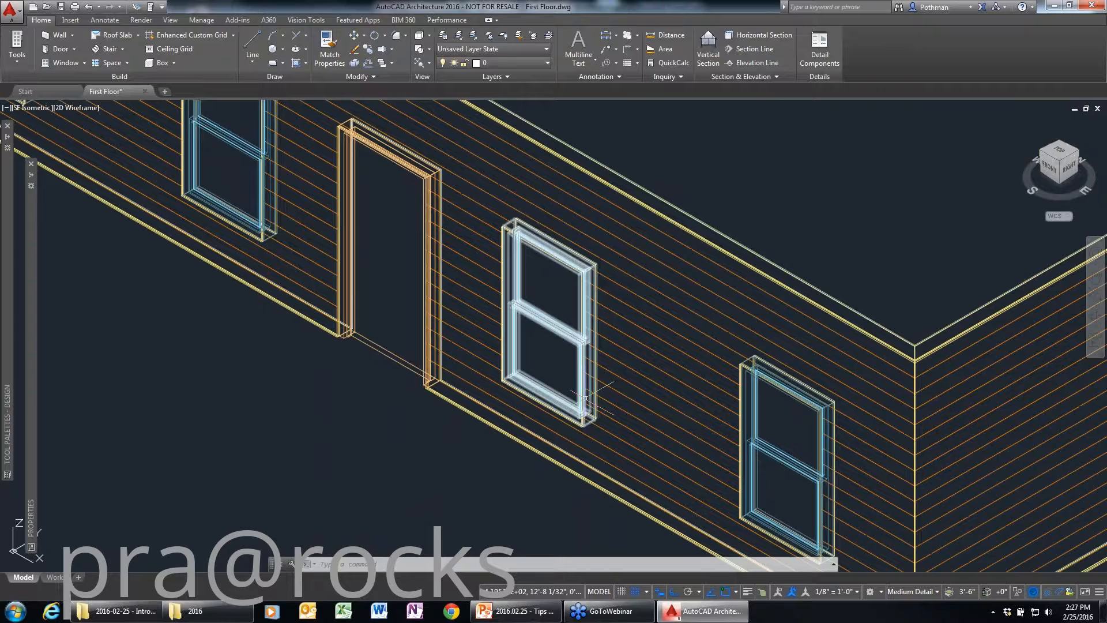
{"action": "left_click", "coordinate": [585, 398]}
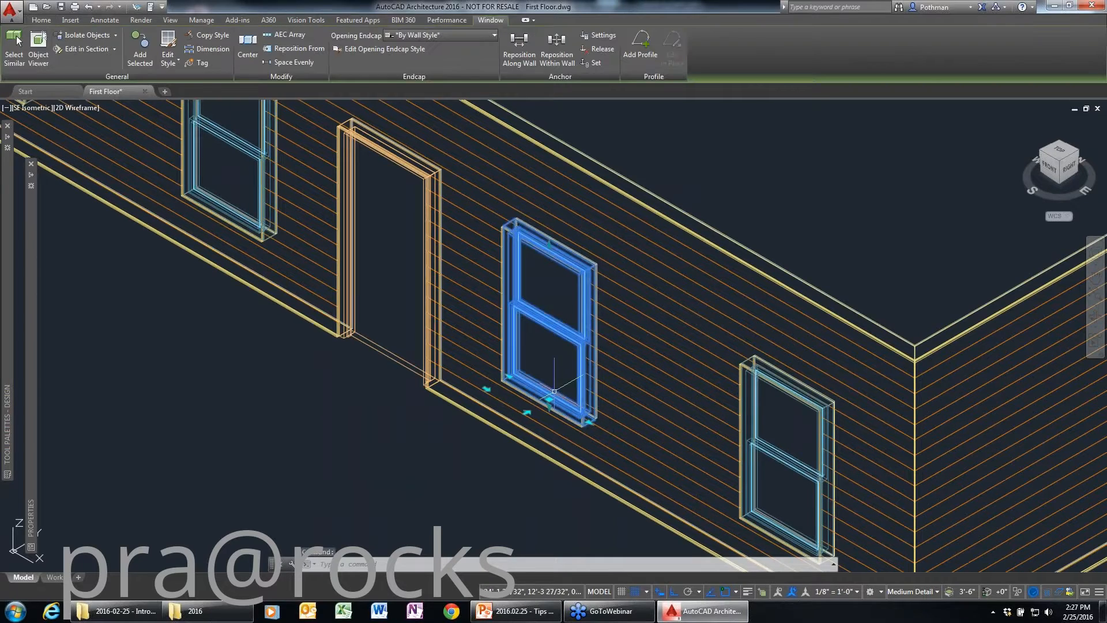
{"action": "left_click", "coordinate": [529, 411]}
{"action": "key", "text": "Escape"}
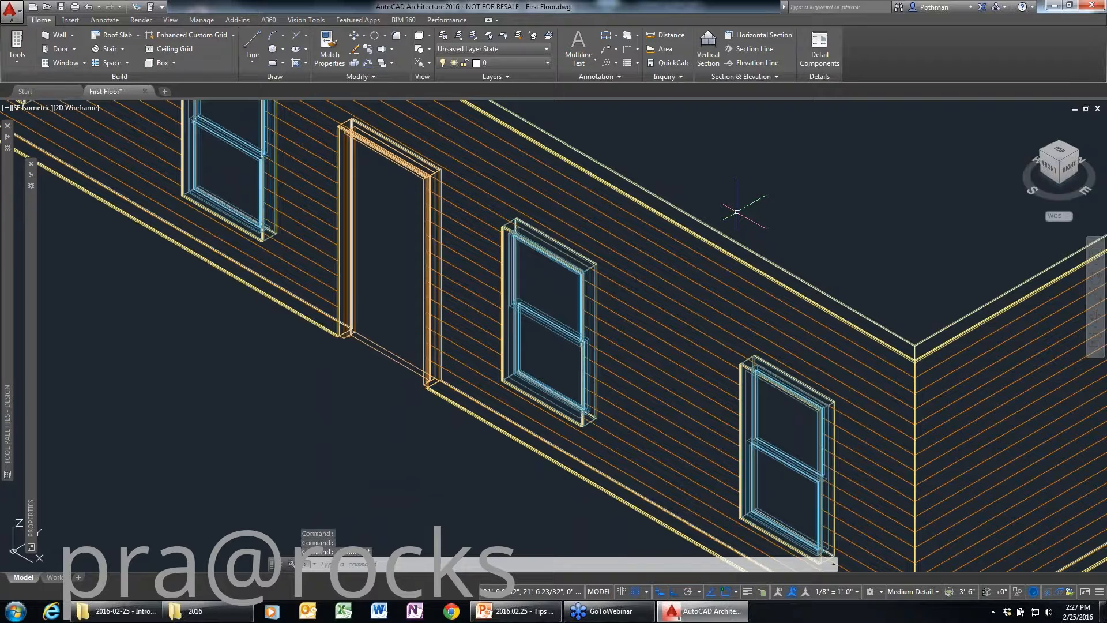
- Change the south wall door's style to Hinged - Single - Exterior Panel
{"action": "scroll", "coordinate": [738, 212], "scroll_direction": "down", "scroll_amount": 2}
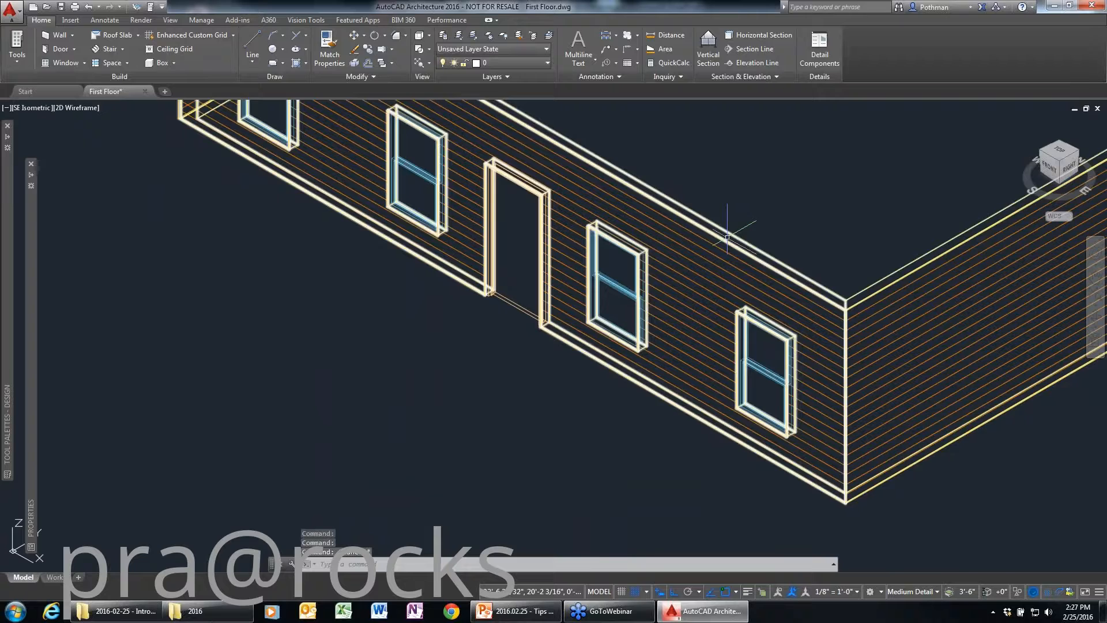
{"action": "middle_click", "coordinate": [727, 237]}
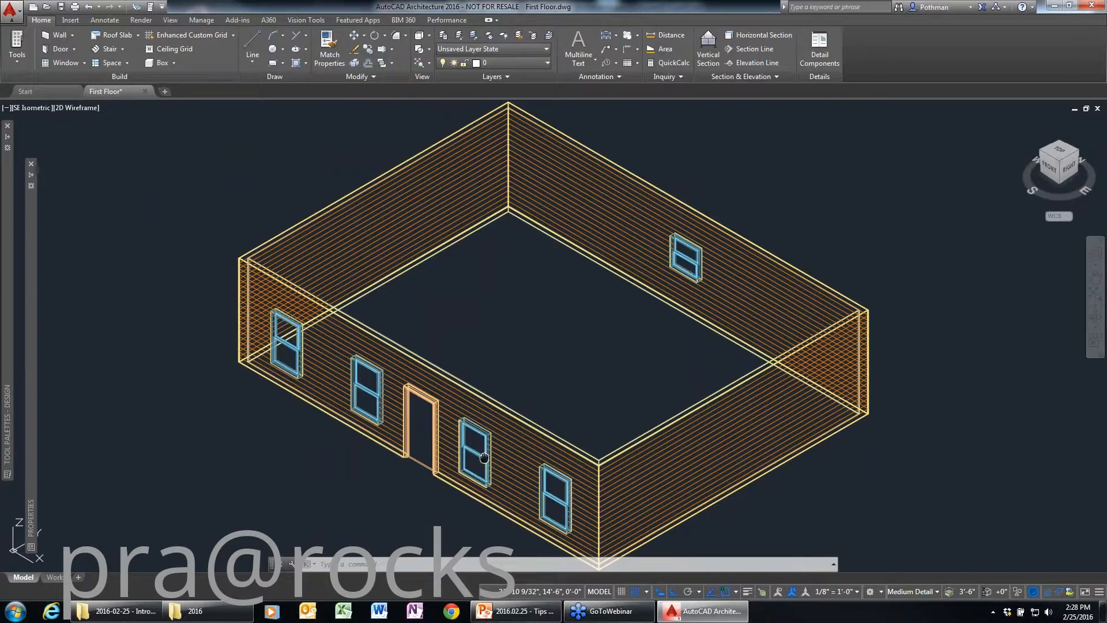
{"action": "middle_click_drag", "start_coordinate": [485, 457], "coordinate": [527, 363]}
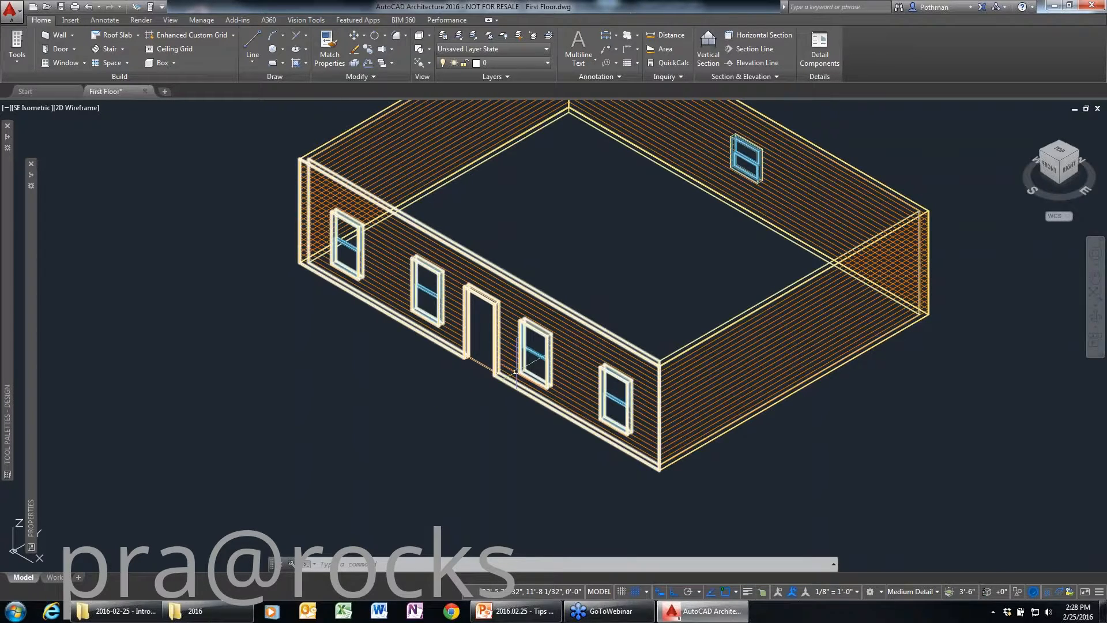
{"action": "scroll", "coordinate": [516, 372], "scroll_direction": "up", "scroll_amount": 4}
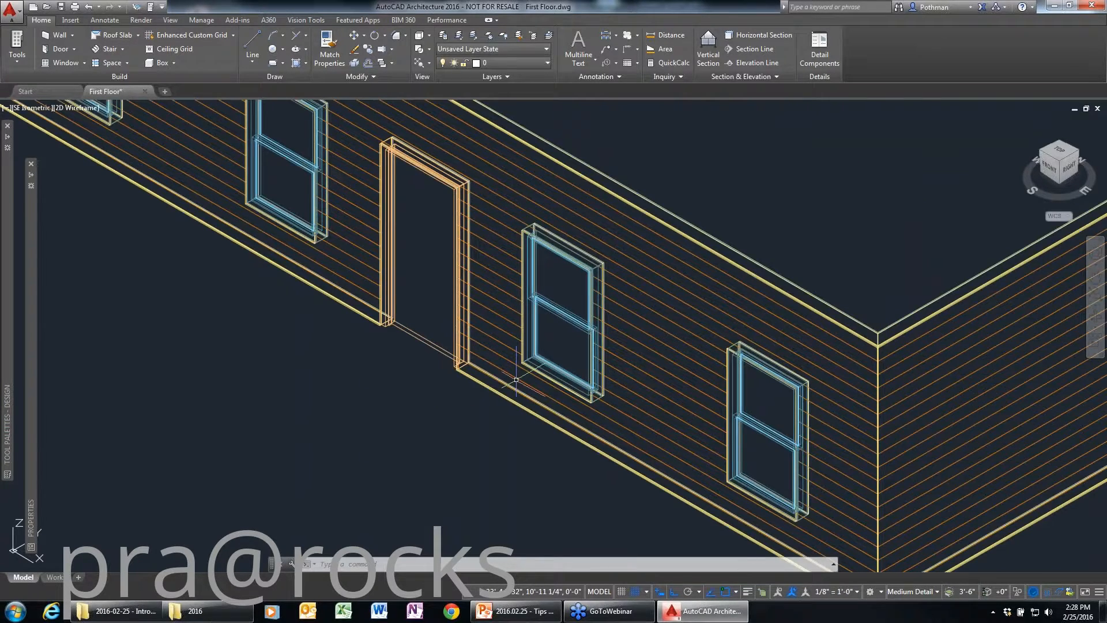
{"action": "left_click", "coordinate": [420, 344]}
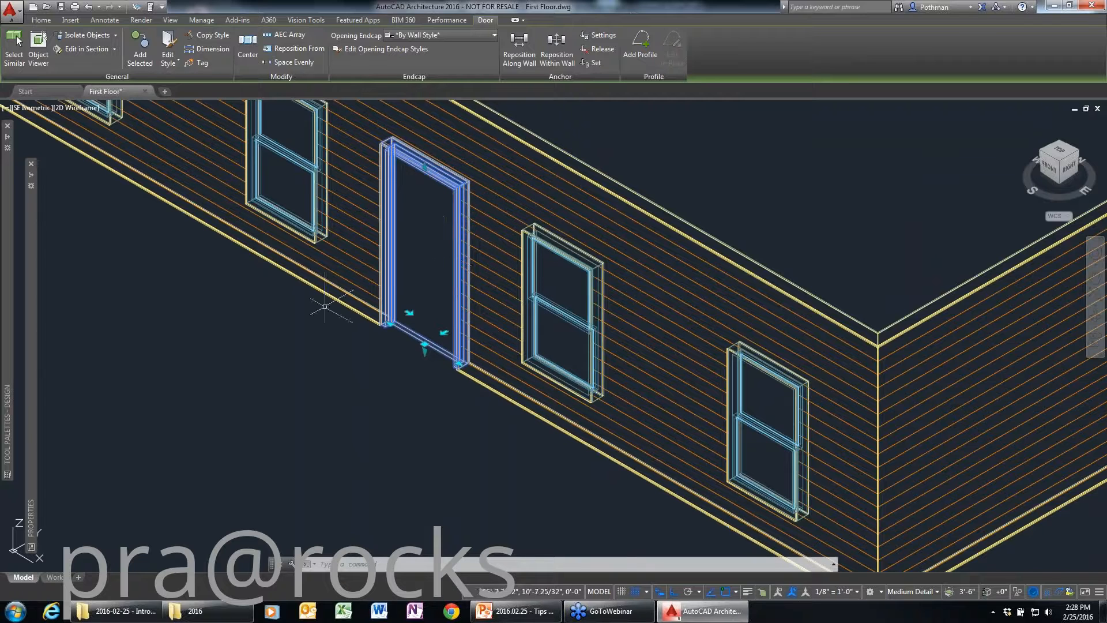
{"action": "mouse_move", "coordinate": [29, 334]}
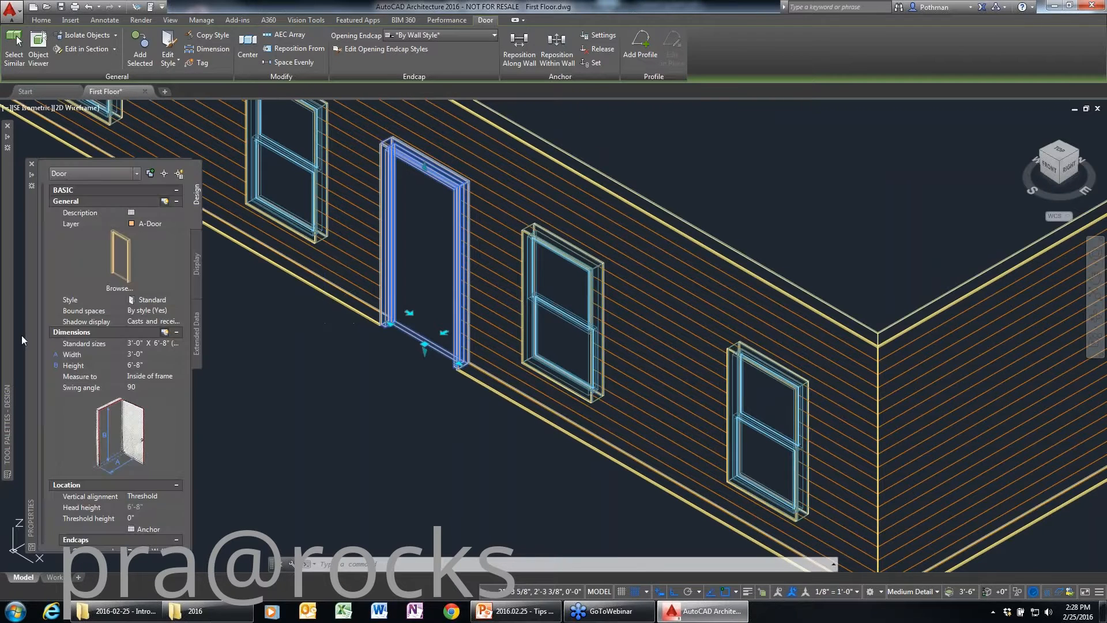
{"action": "left_click", "coordinate": [178, 301]}
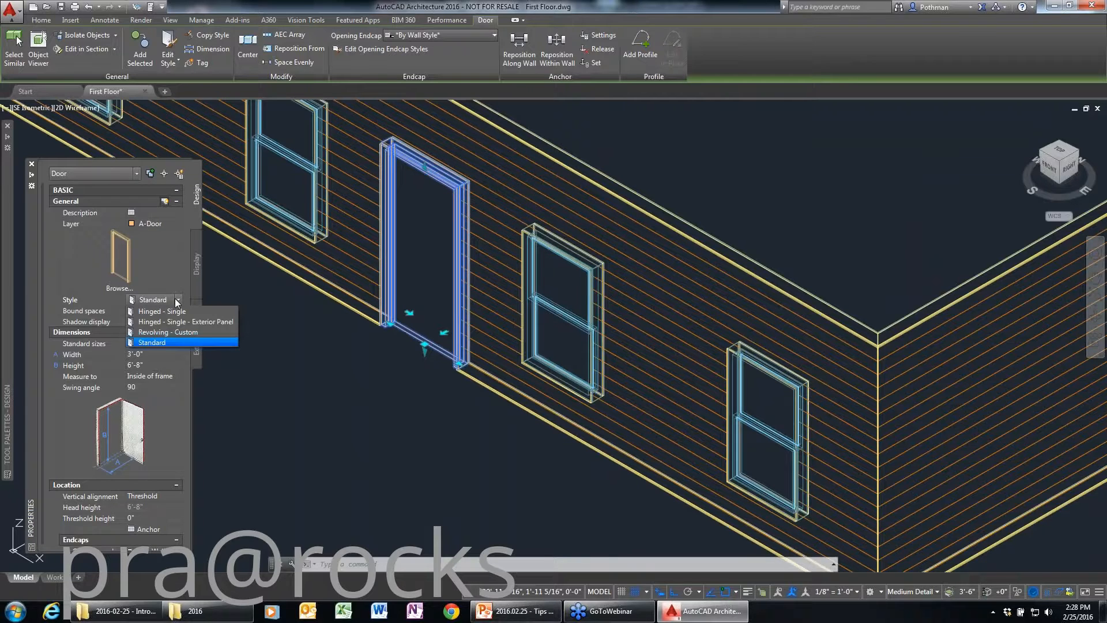
{"action": "left_click", "coordinate": [173, 327]}
{"action": "key", "text": "Escape"}
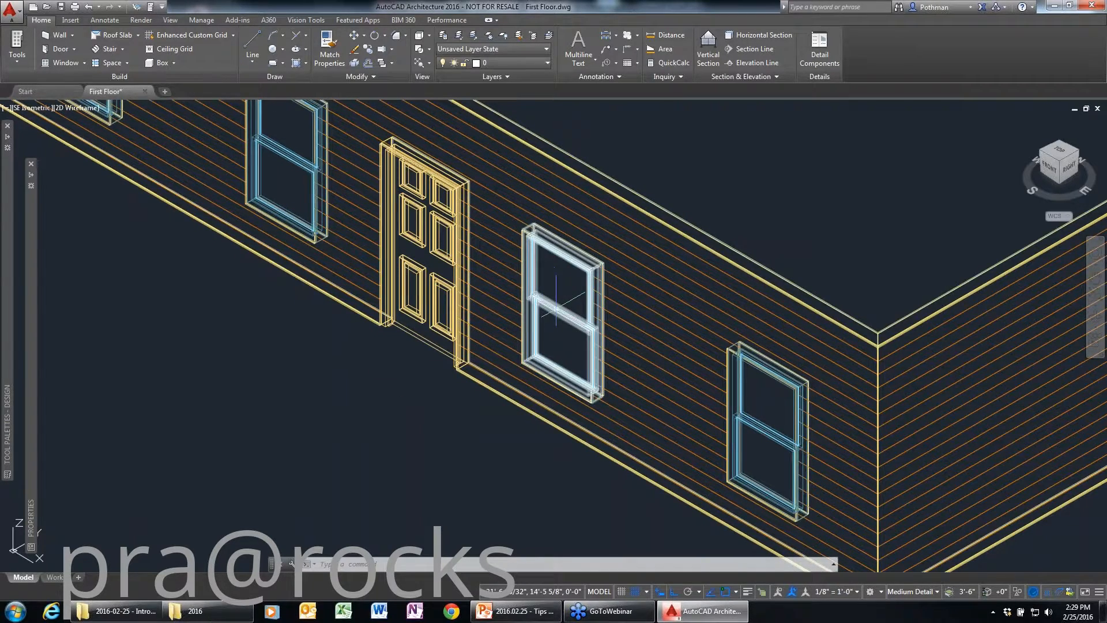
- Open the Double Hung window style's Model display properties and start adding a muntins block
{"action": "left_click", "coordinate": [555, 309]}
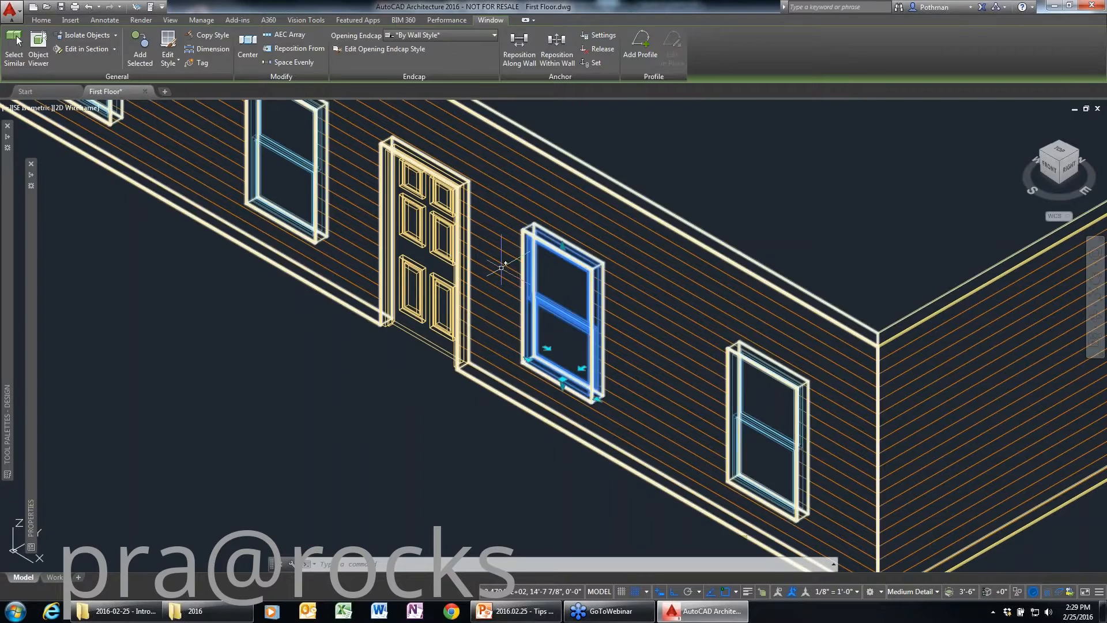
{"action": "left_click", "coordinate": [168, 46]}
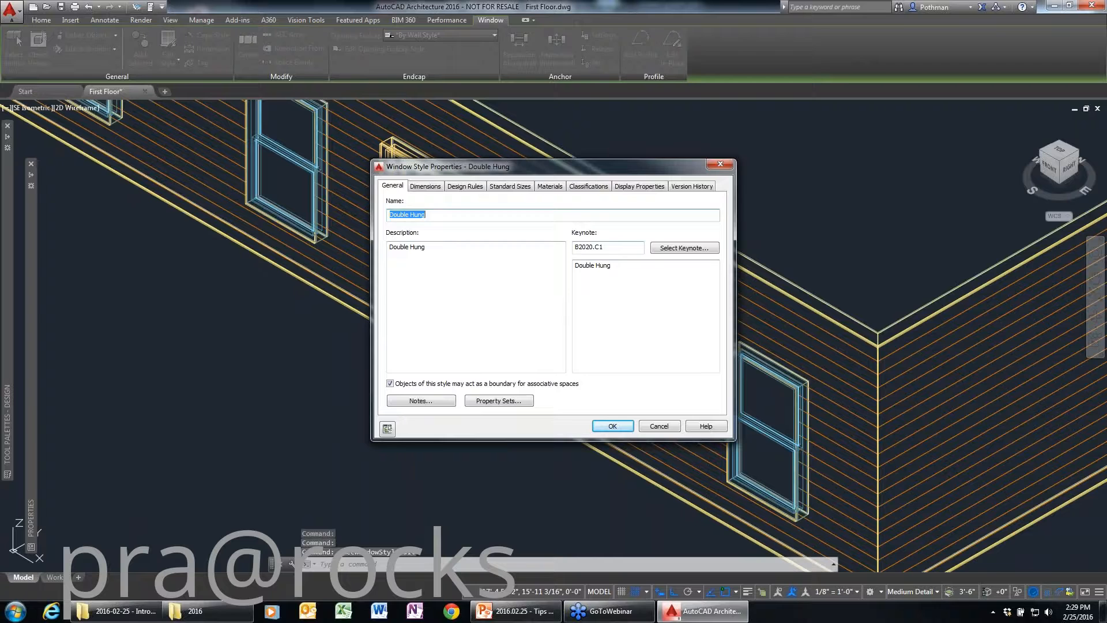
{"action": "left_click", "coordinate": [640, 186]}
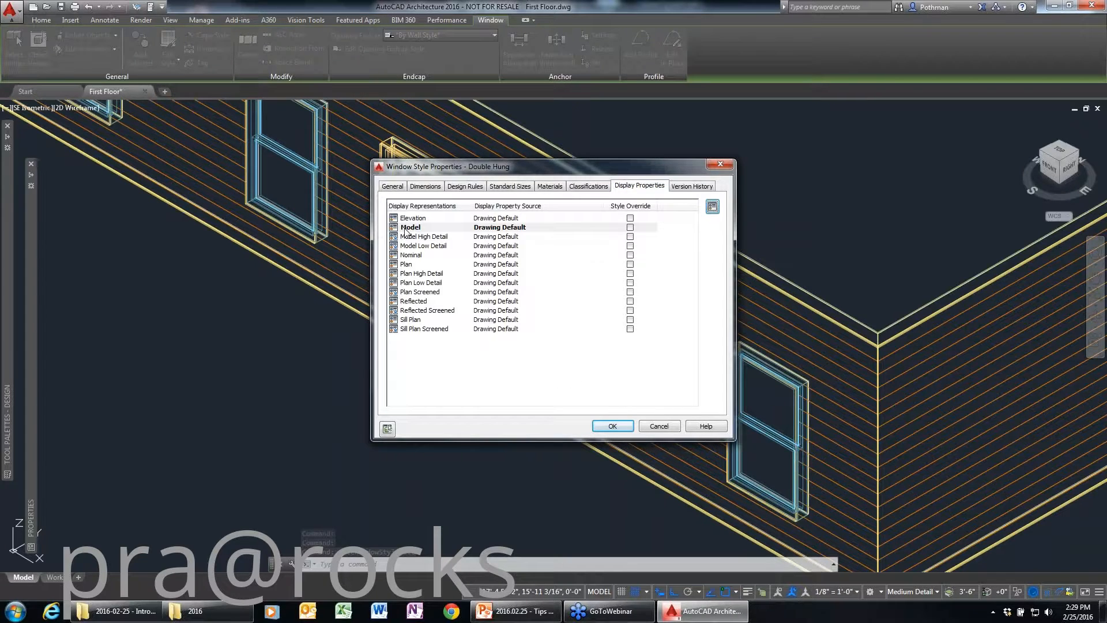
{"action": "double_click", "coordinate": [409, 228]}
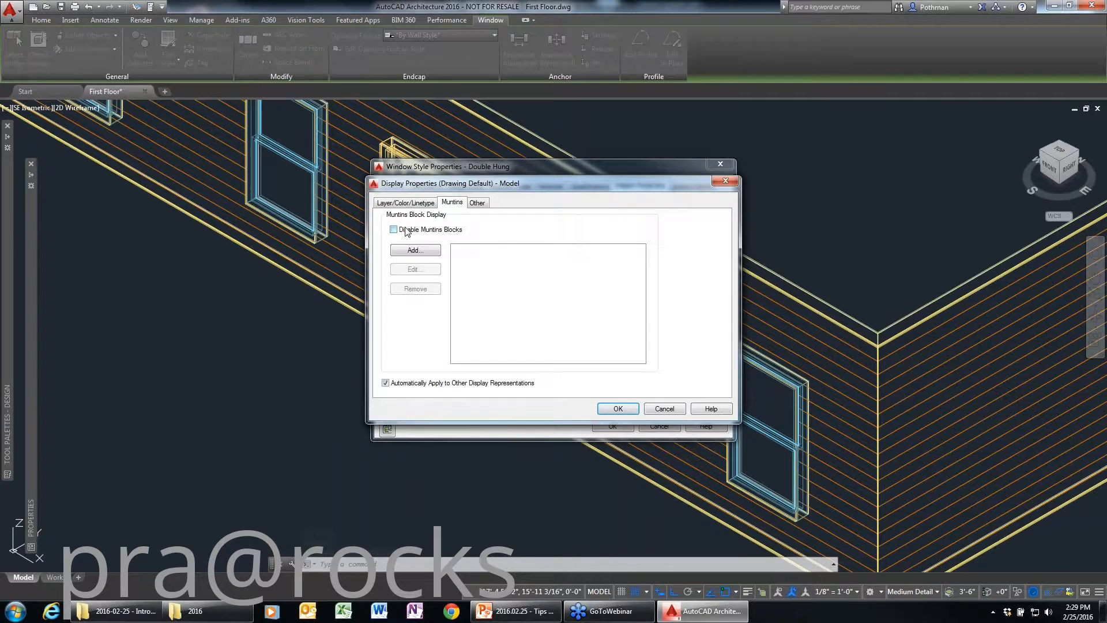
{"action": "left_click", "coordinate": [415, 250]}
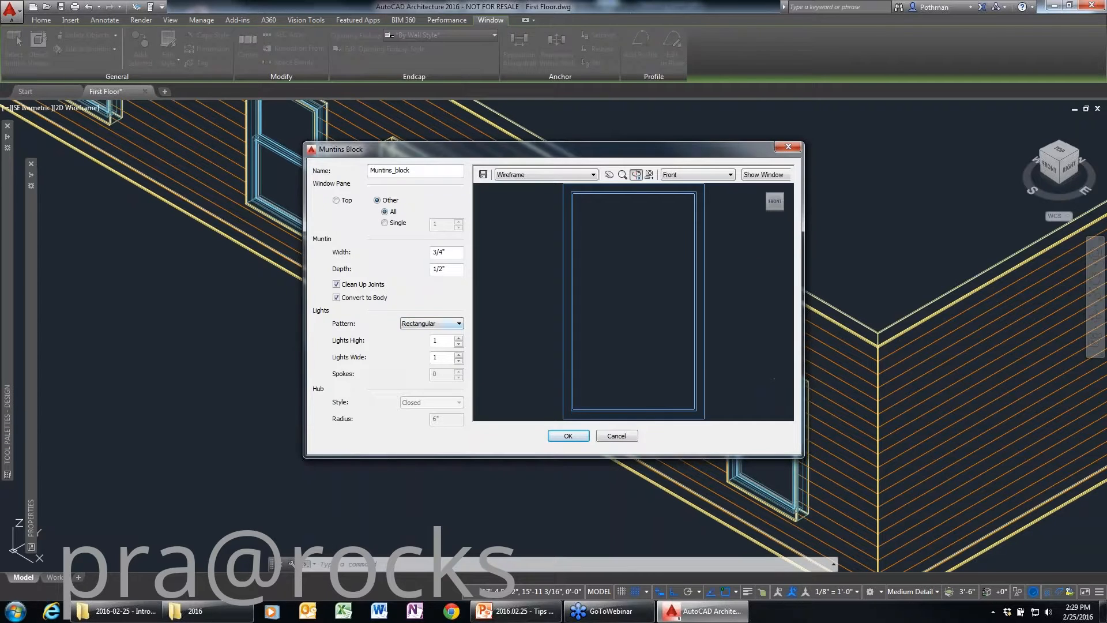
- Give the muntins block a 1/2" muntin width with rectangular lights 3 high and 3 wide, and apply it to the windows
{"action": "double_click", "coordinate": [460, 252]}
{"action": "type", "text": "1/2"}
{"action": "key", "text": "Tab"}
{"action": "left_click", "coordinate": [459, 338]}
{"action": "left_click", "coordinate": [459, 338]}
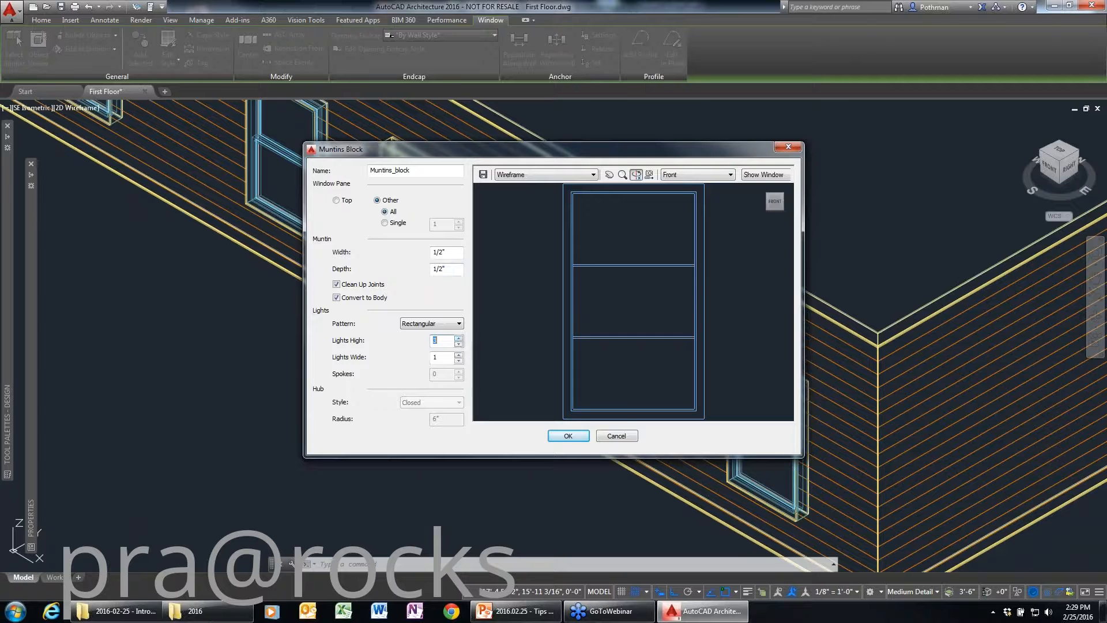
{"action": "left_click", "coordinate": [459, 355]}
{"action": "left_click", "coordinate": [459, 355]}
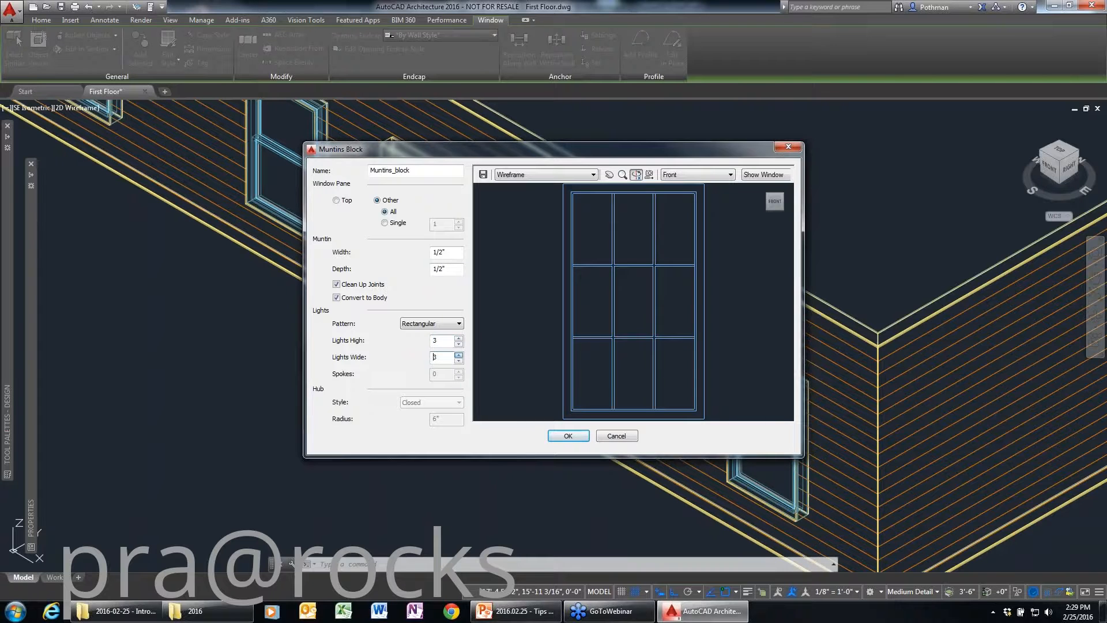
{"action": "left_click", "coordinate": [568, 437]}
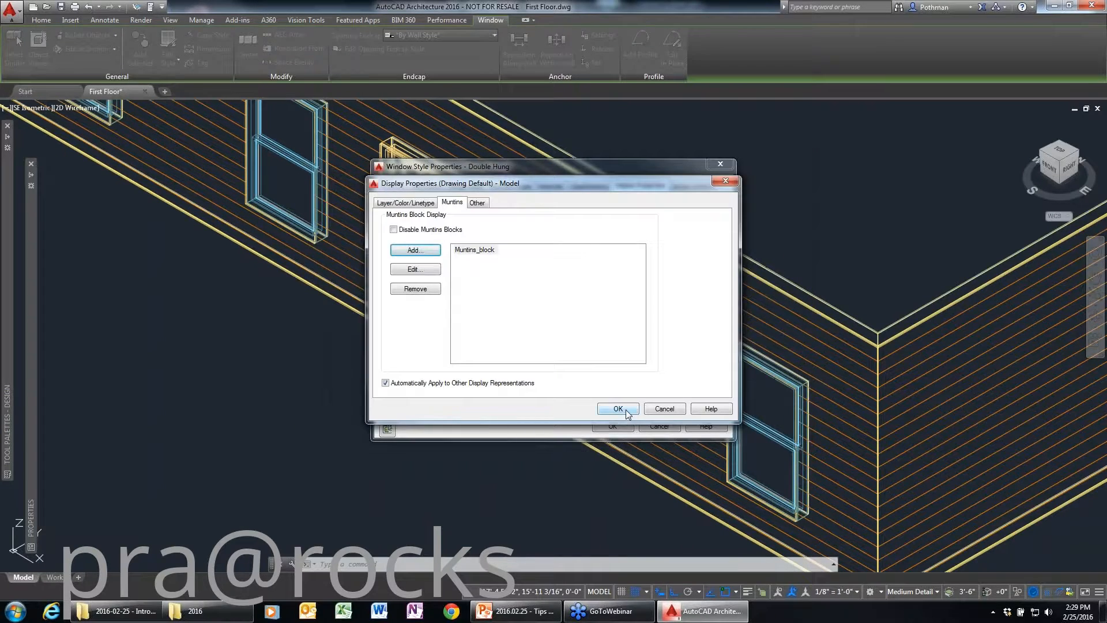
{"action": "left_click", "coordinate": [624, 410]}
{"action": "left_click", "coordinate": [616, 428]}
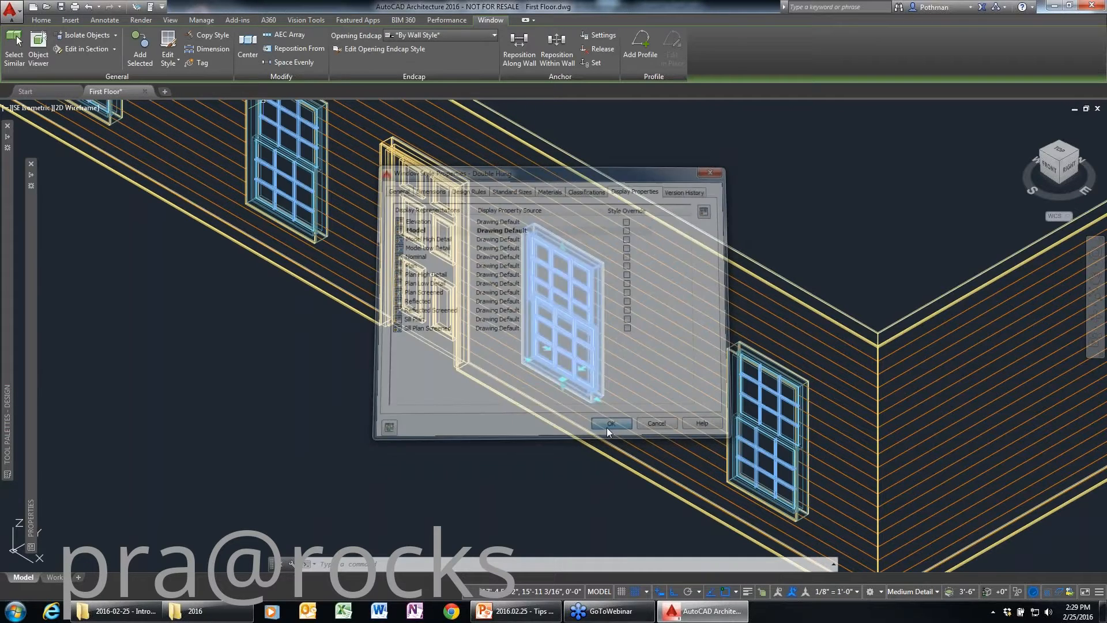
{"action": "key", "text": "Escape"}
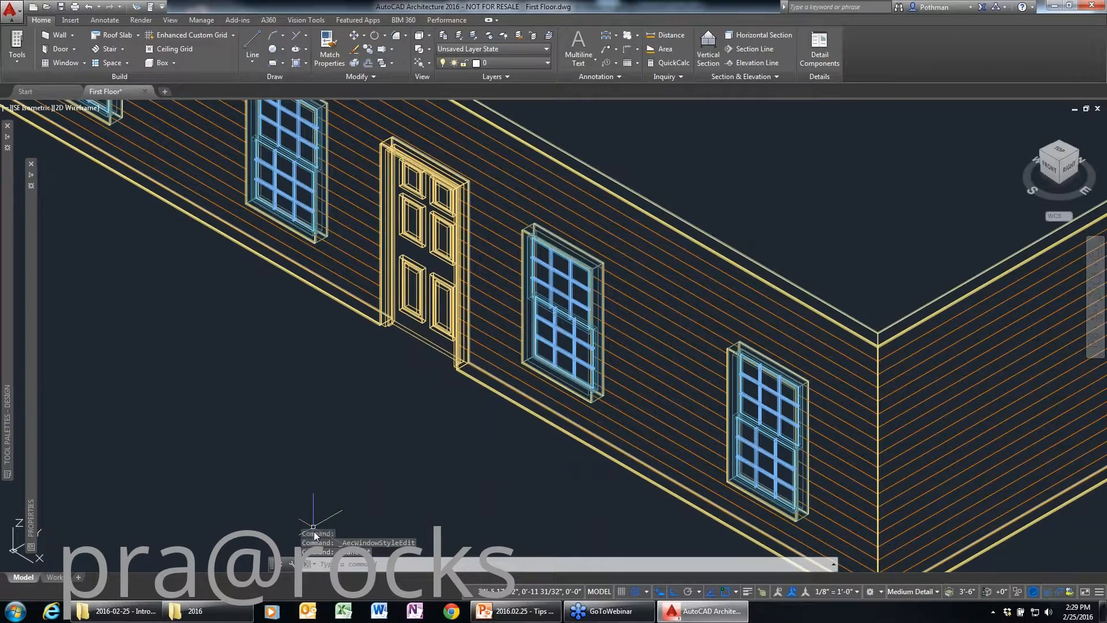
- Return to the plan view of the current UCS with the whole floor in sight
{"action": "middle_click_drag", "start_coordinate": [225, 335], "coordinate": [315, 427]}
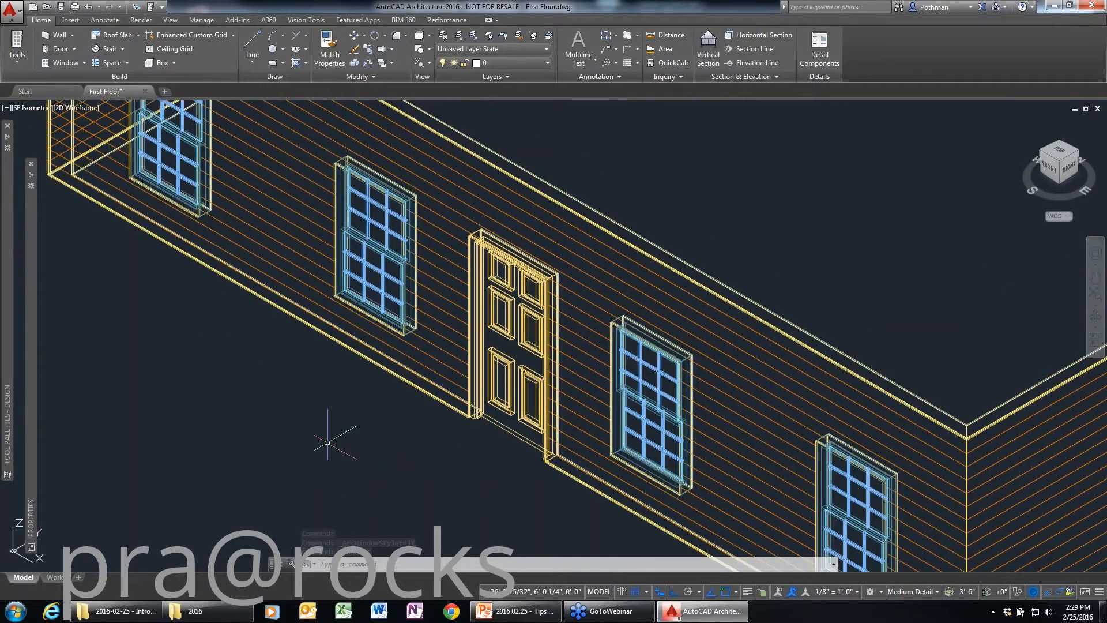
{"action": "scroll", "coordinate": [311, 427], "scroll_direction": "up", "scroll_amount": 2}
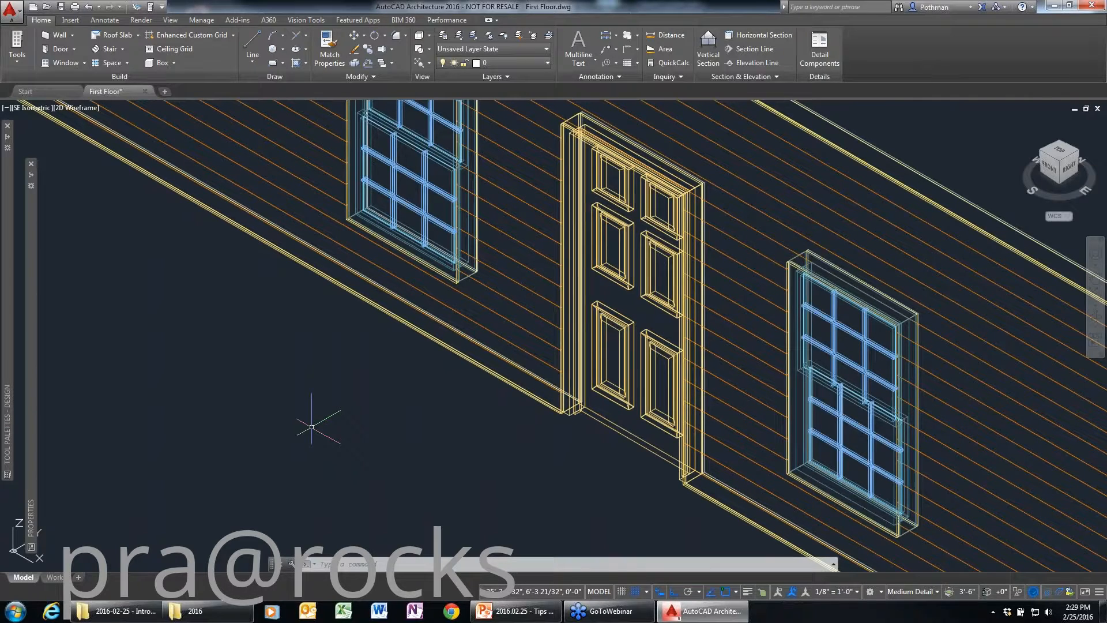
{"action": "scroll", "coordinate": [312, 426], "scroll_direction": "down", "scroll_amount": 4}
{"action": "type", "text": "pla"}
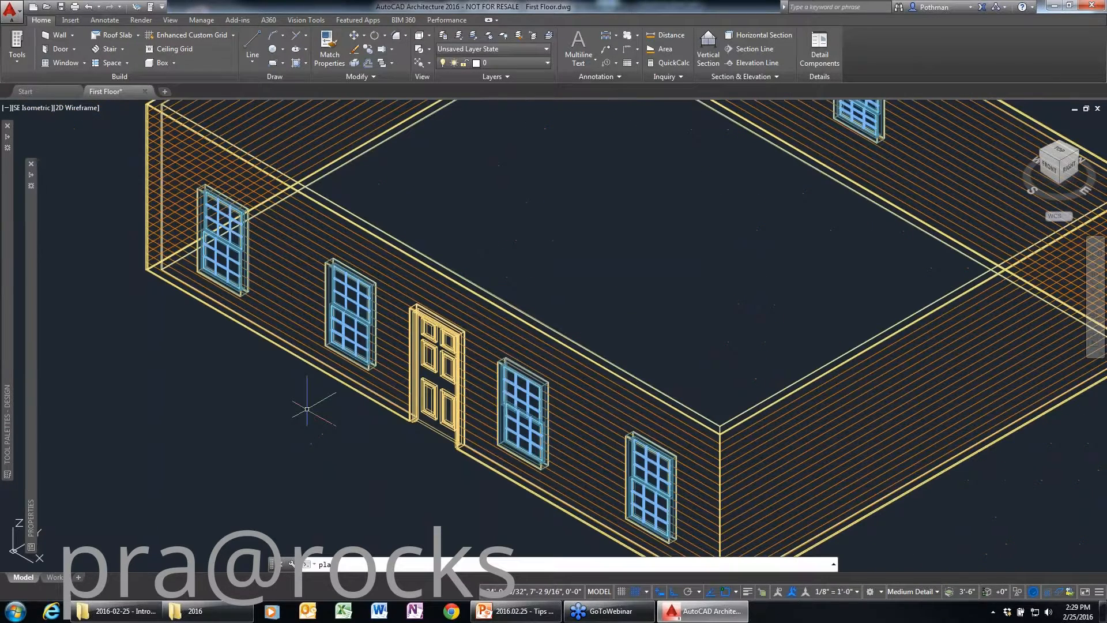
{"action": "key", "text": "Return"}
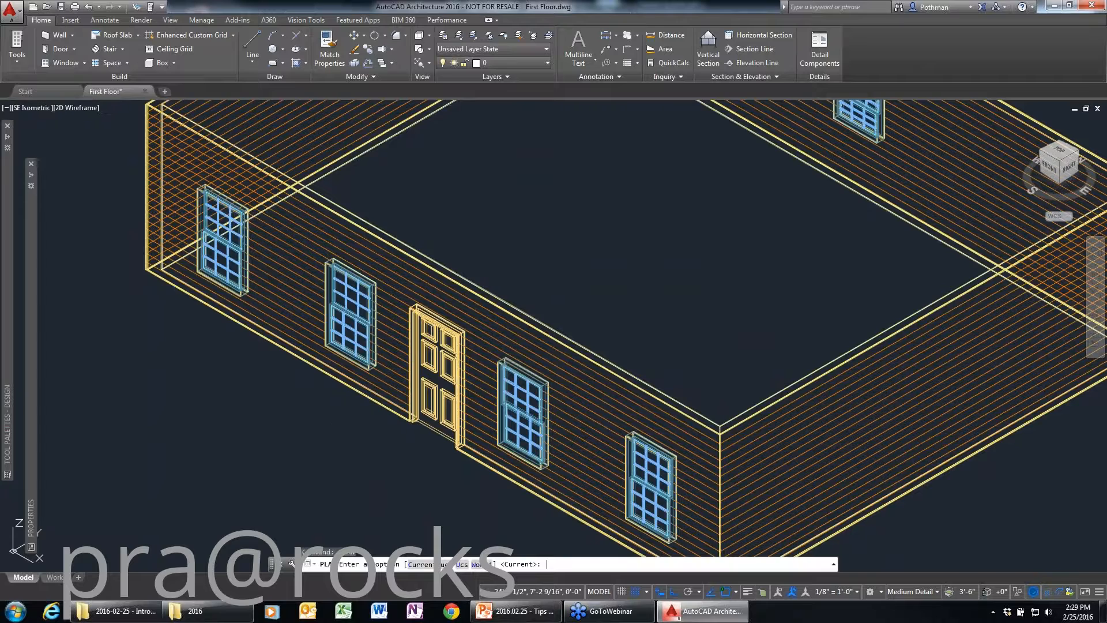
{"action": "key", "text": "Return"}
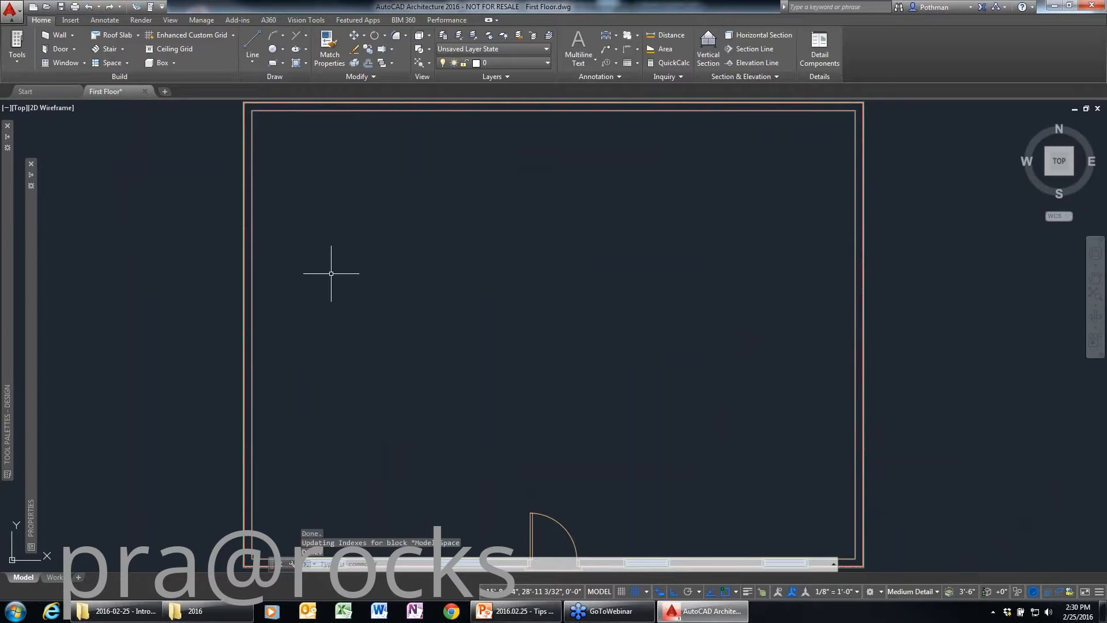
{"action": "scroll", "coordinate": [331, 273], "scroll_direction": "down", "scroll_amount": 2}
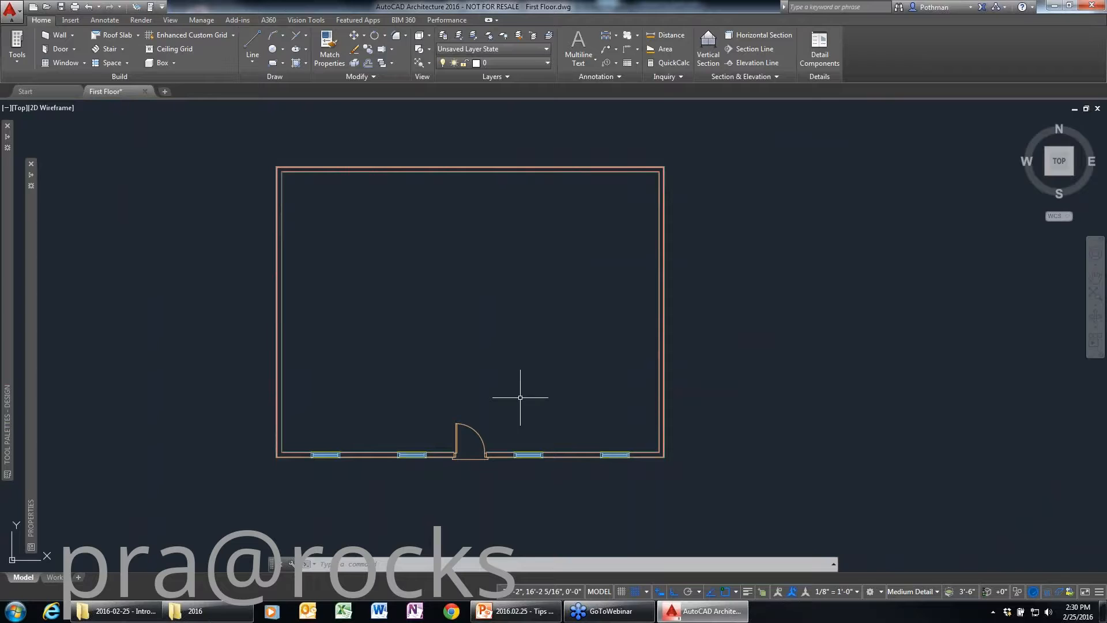
- Add a straight flight with the Stair tool, running north from just inside the south wall's entry door
{"action": "mouse_move", "coordinate": [8, 321]}
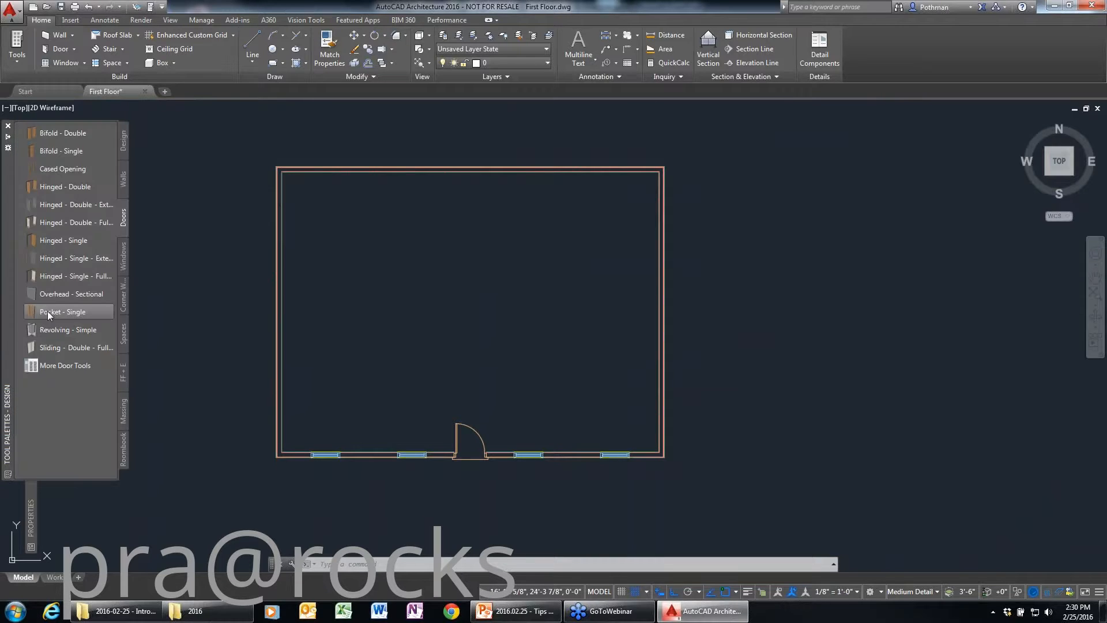
{"action": "left_click", "coordinate": [121, 149]}
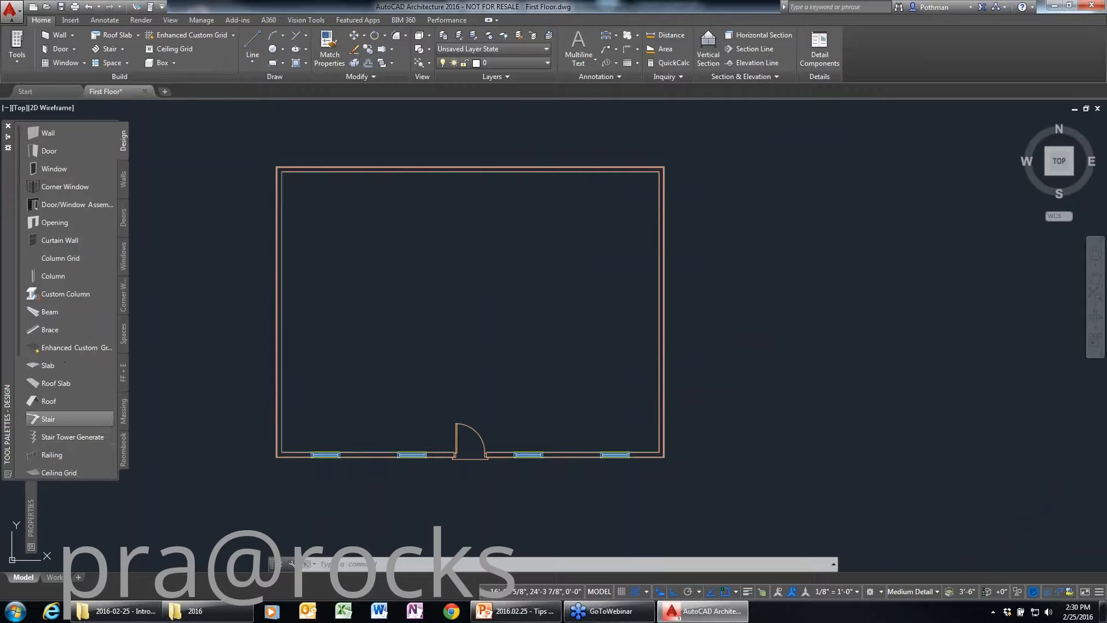
{"action": "left_click", "coordinate": [49, 419]}
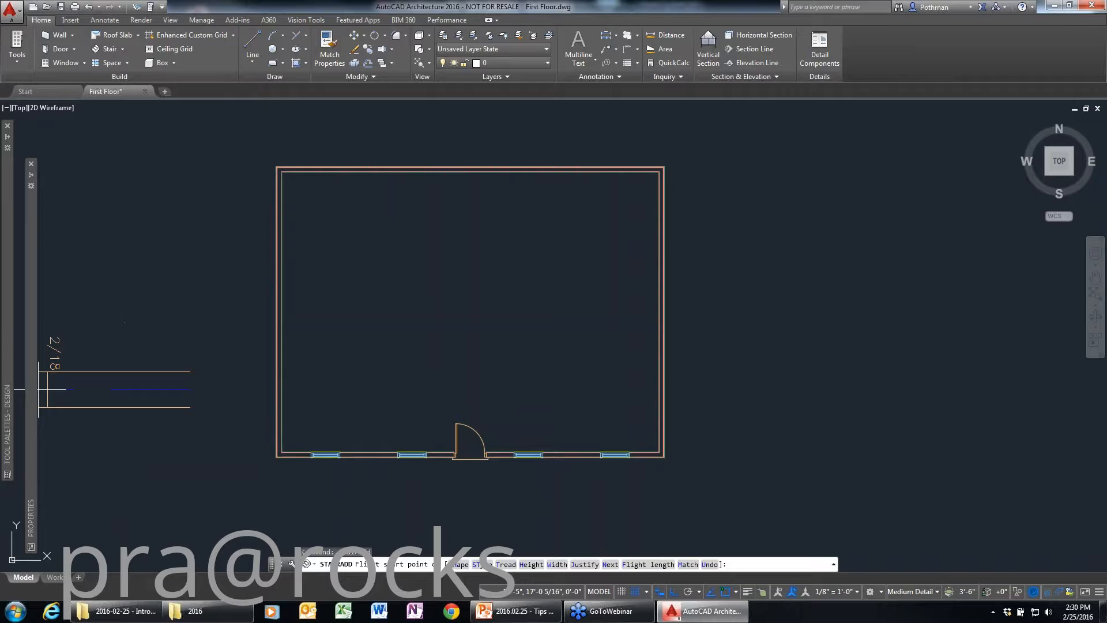
{"action": "mouse_move", "coordinate": [34, 393]}
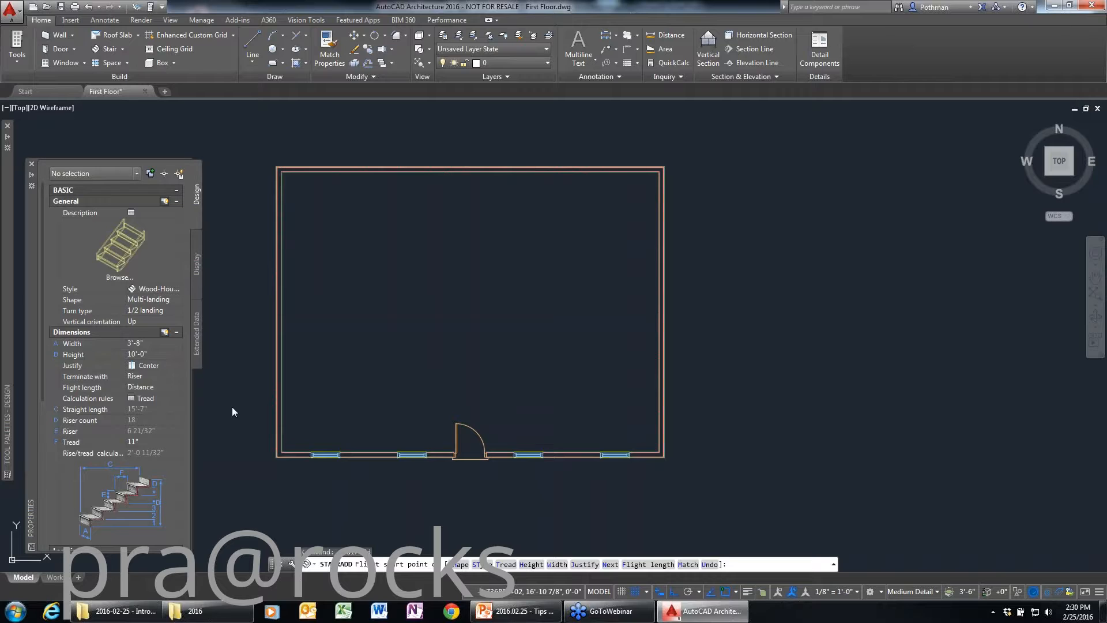
{"action": "left_click", "coordinate": [468, 402]}
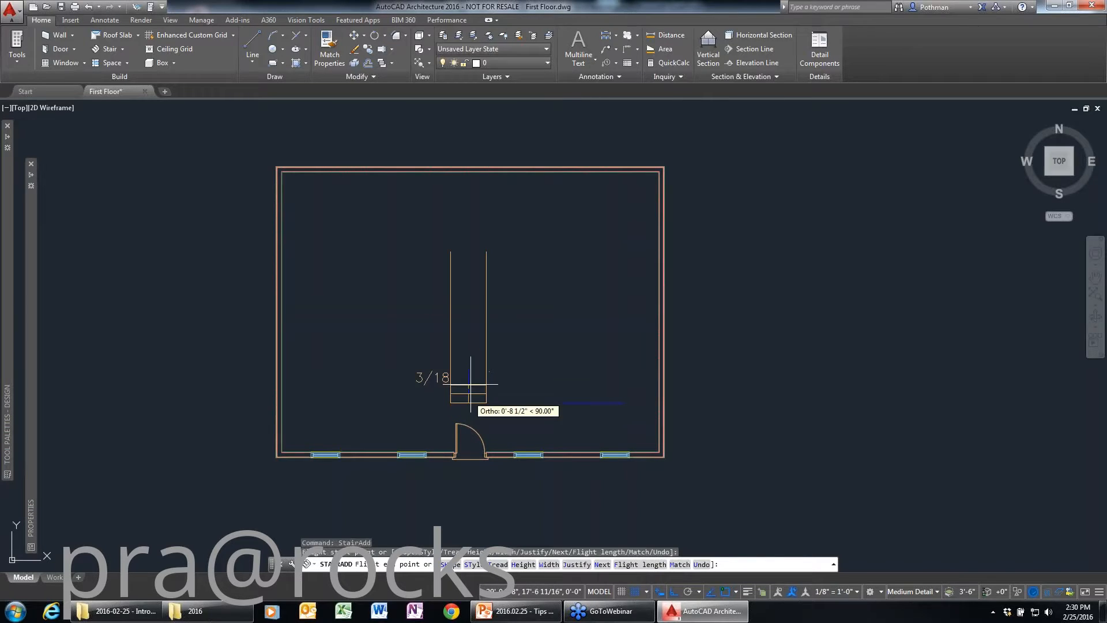
{"action": "left_click", "coordinate": [444, 193]}
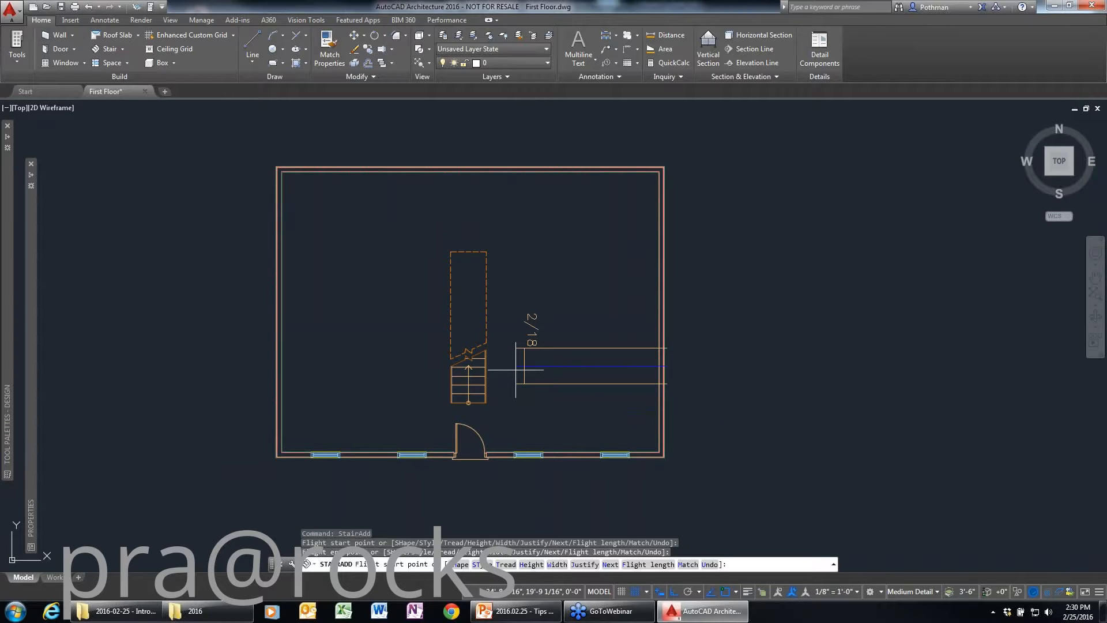
{"action": "key", "text": "Escape"}
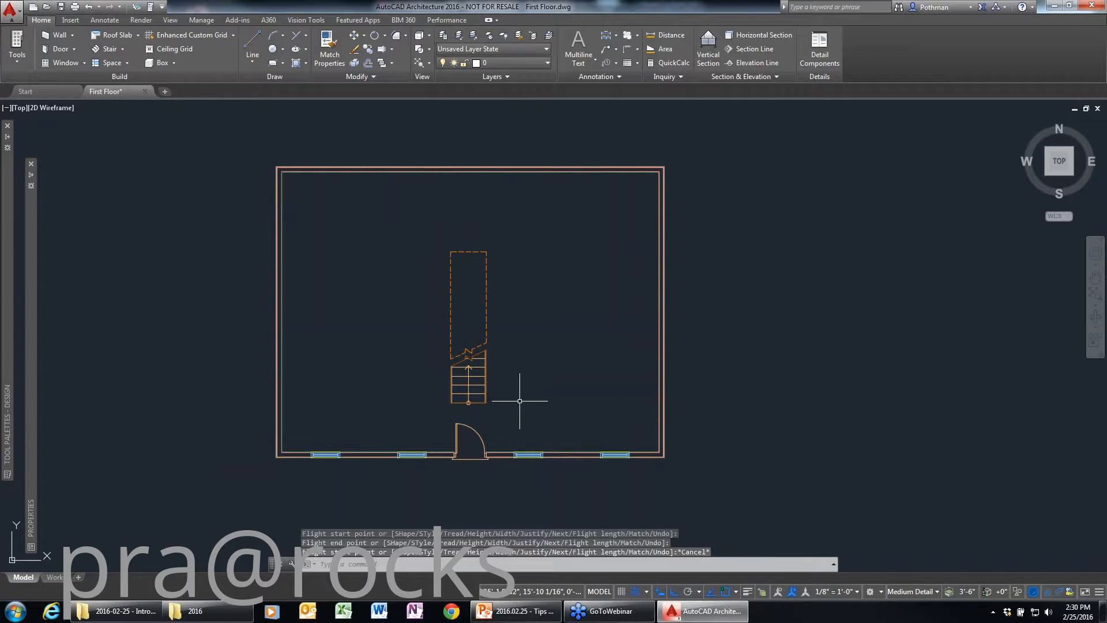
- Split the drawing area into the Two: Vertical viewport configuration
{"action": "scroll", "coordinate": [518, 381], "scroll_direction": "up", "scroll_amount": 2}
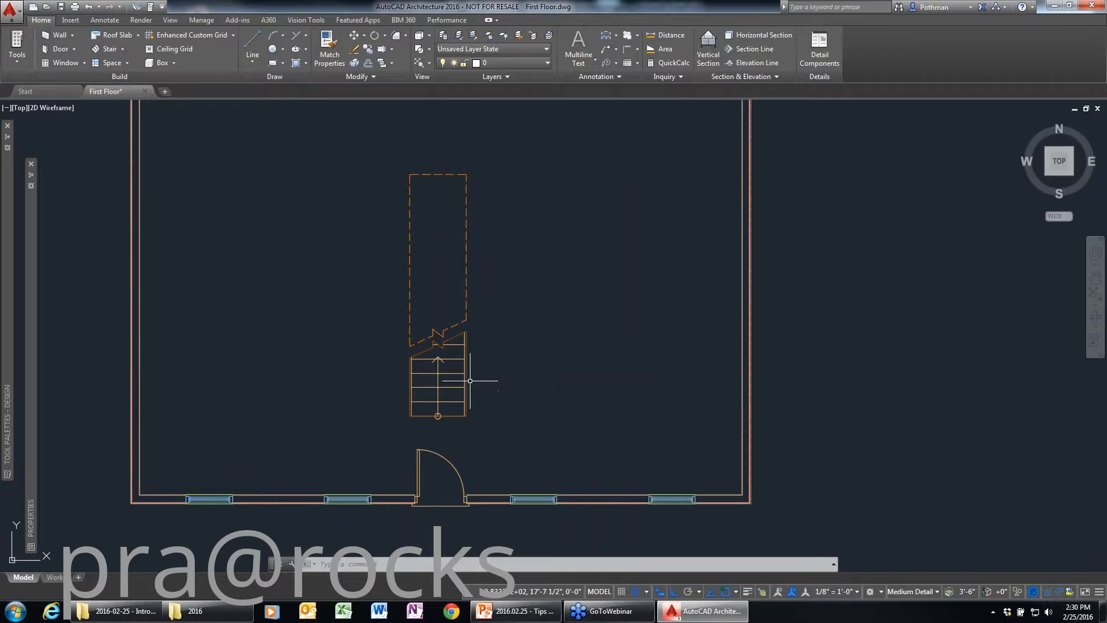
{"action": "scroll", "coordinate": [447, 329], "scroll_direction": "up", "scroll_amount": 2}
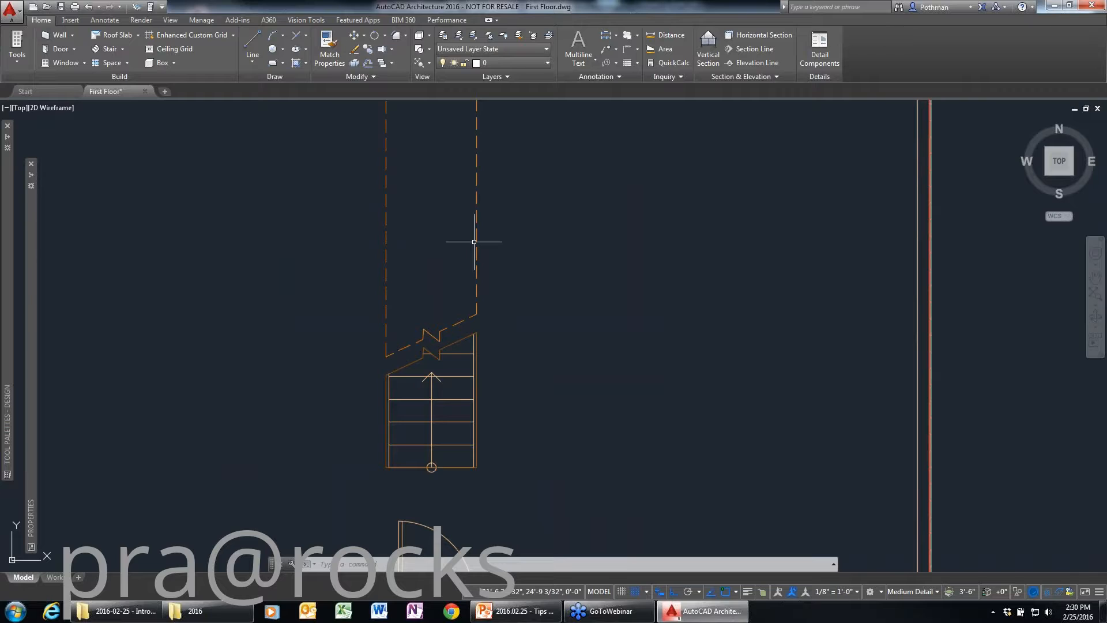
{"action": "mouse_move", "coordinate": [1071, 172]}
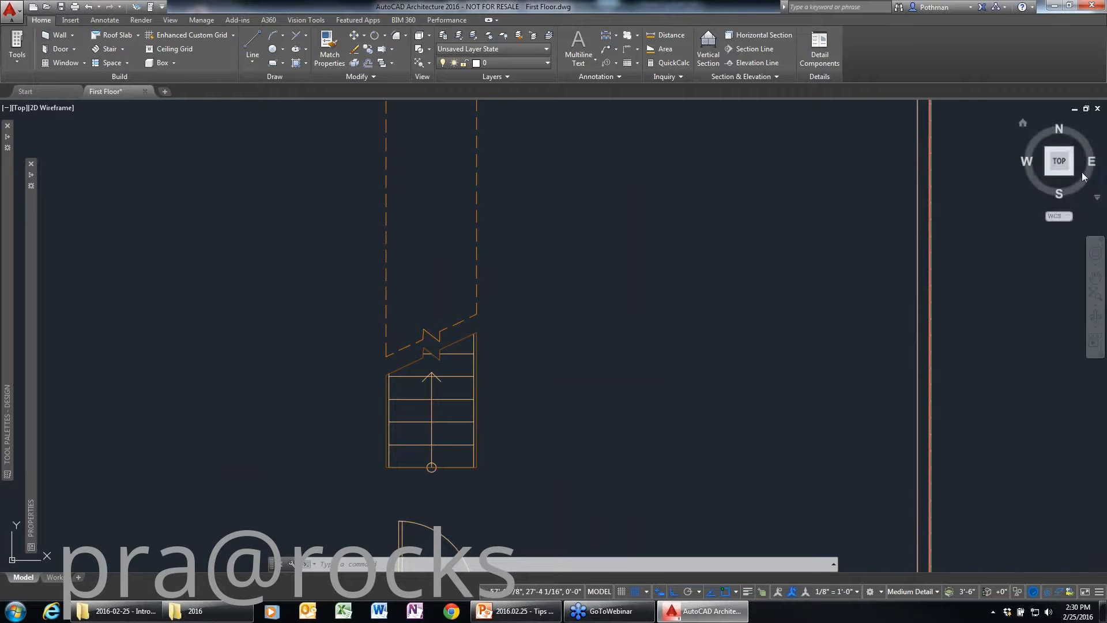
{"action": "type", "text": "v"}
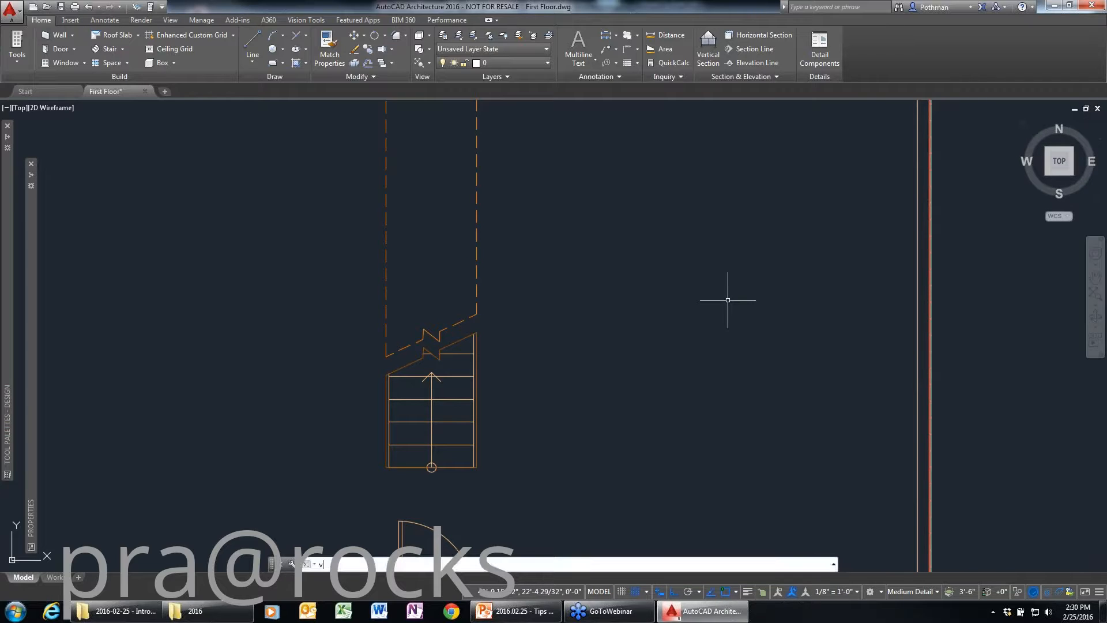
{"action": "type", "text": "iewcube"}
{"action": "key", "text": "Return"}
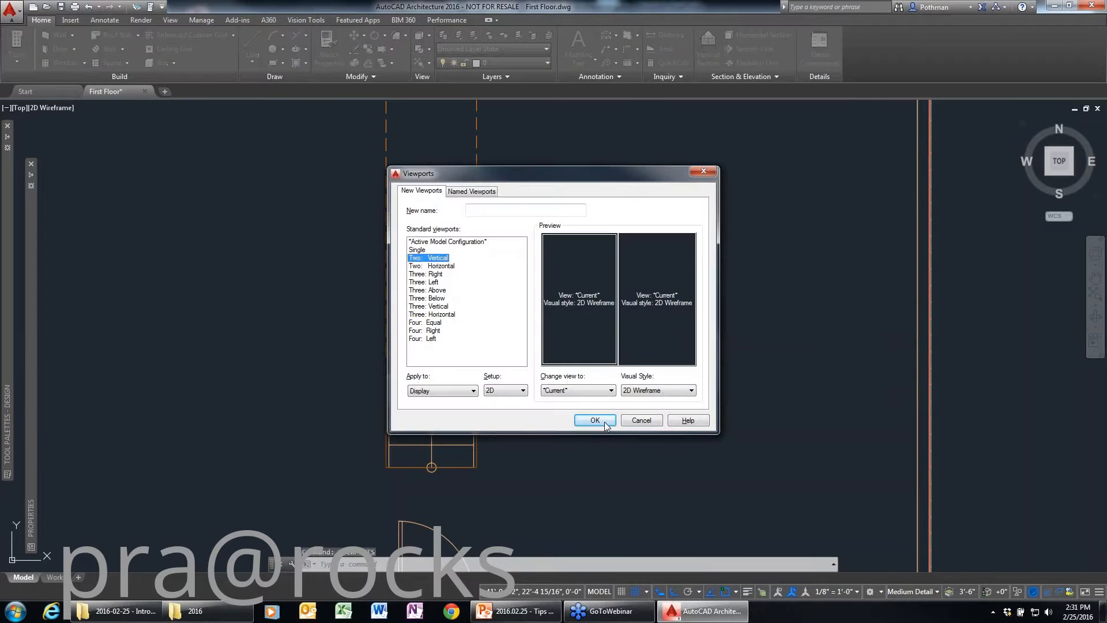
{"action": "left_click", "coordinate": [594, 421]}
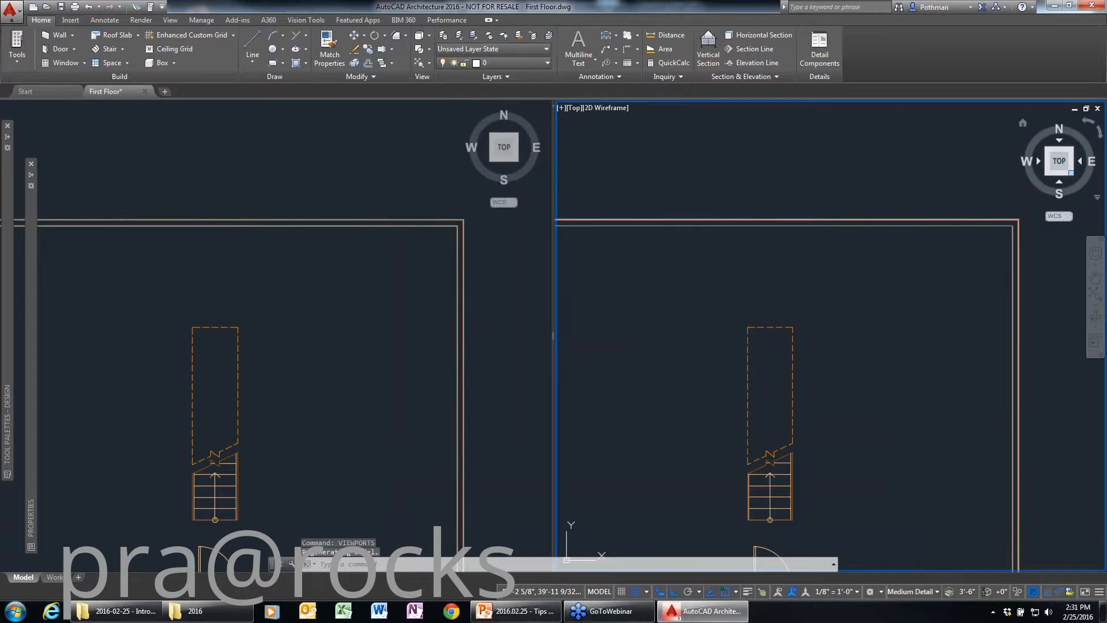
- Switch one viewport to the SE Isometric view, fit the whole plan in the other, and make the isometric viewport current
{"action": "left_click_drag", "start_coordinate": [1070, 172], "coordinate": [1071, 173]}
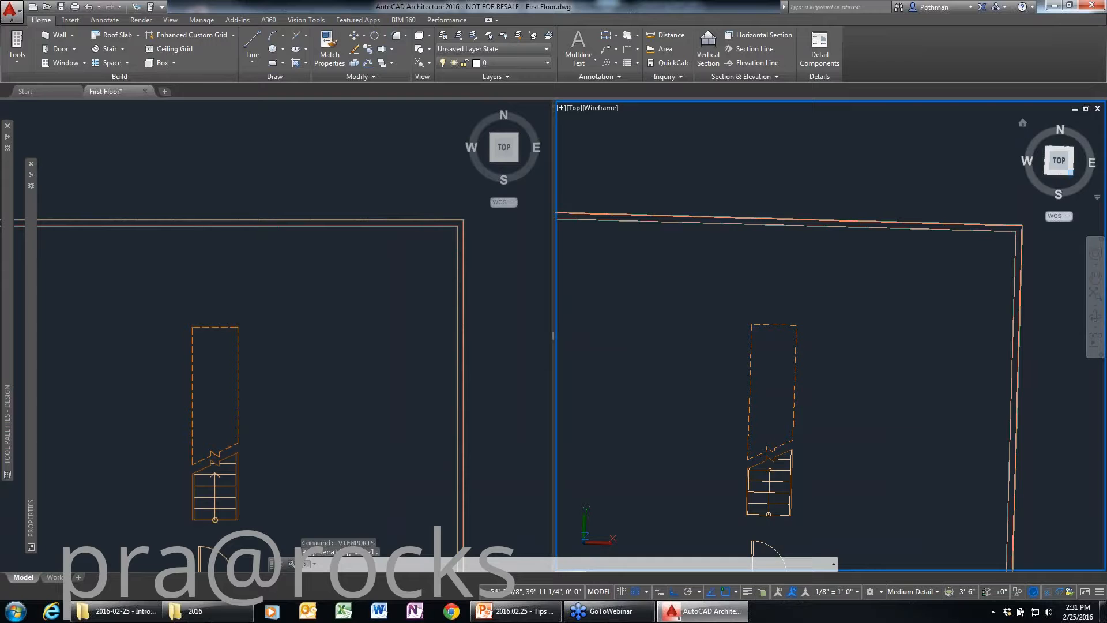
{"action": "left_click", "coordinate": [1070, 172]}
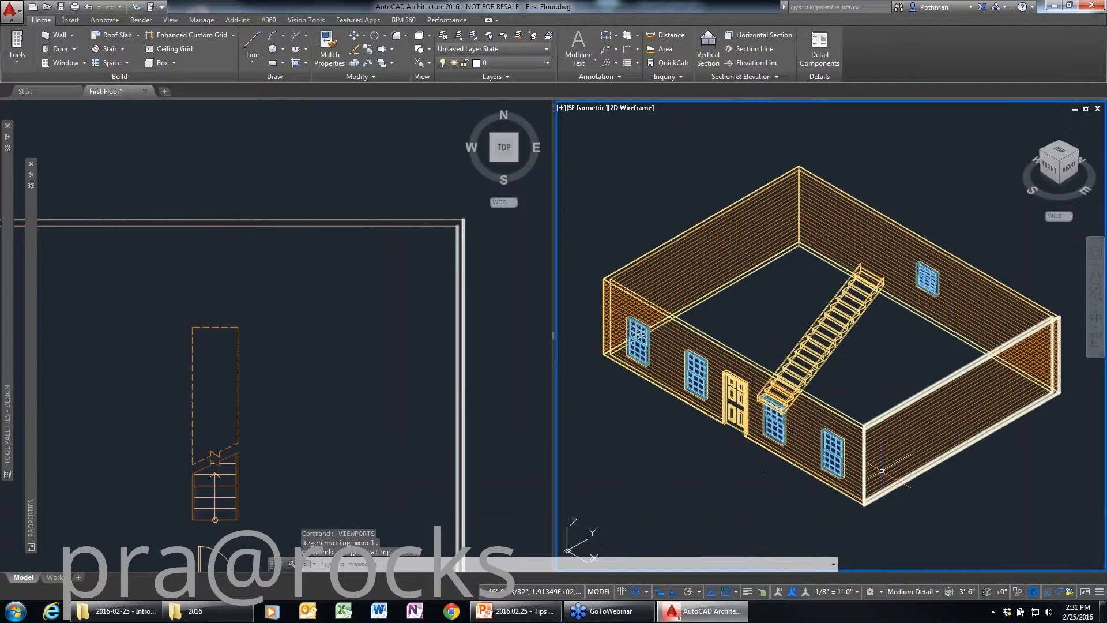
{"action": "scroll", "coordinate": [407, 201], "scroll_direction": "down", "scroll_amount": 1}
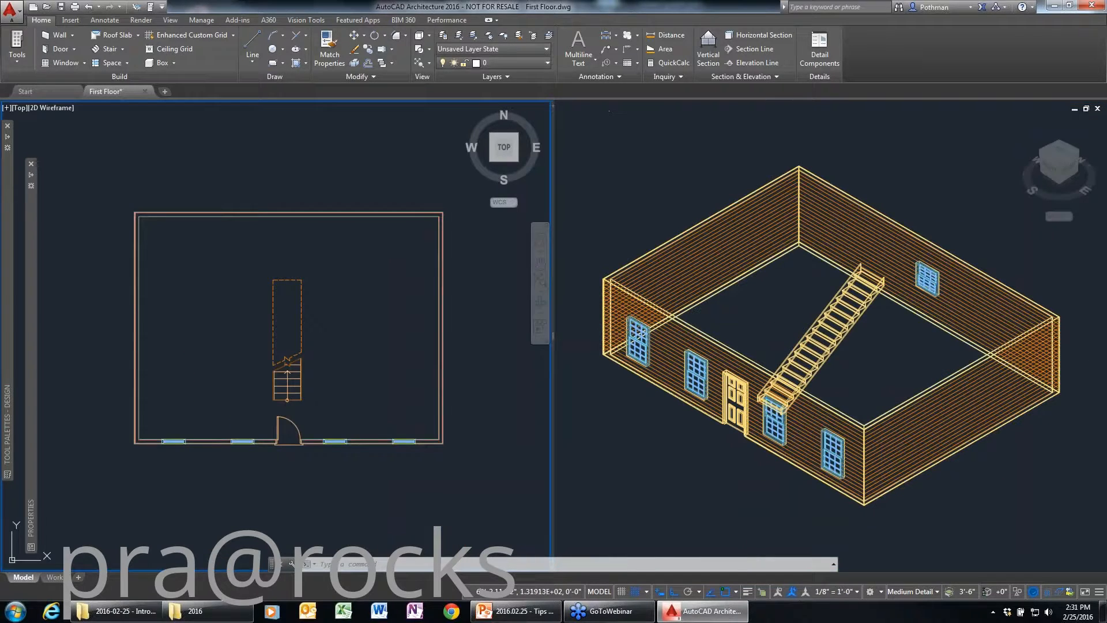
{"action": "left_click", "coordinate": [841, 337]}
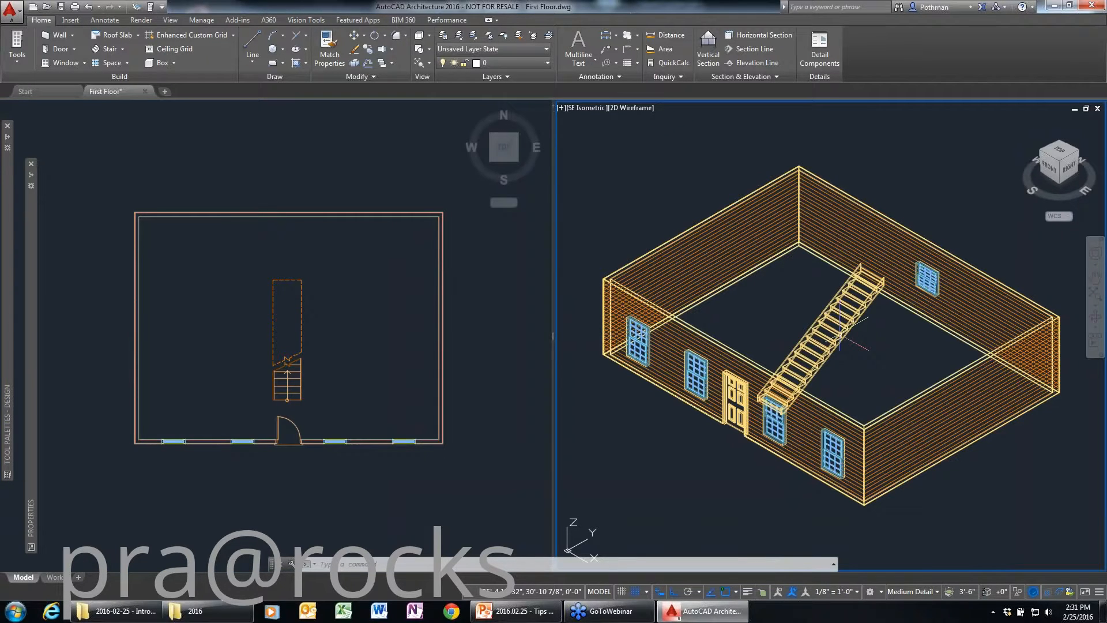
{"action": "left_click", "coordinate": [838, 337]}
{"action": "key", "text": "Escape"}
- Look through the stair styles of the content library drawings in the Styles Browser, including the wood, steel and ramp styles
{"action": "left_click", "coordinate": [17, 59]}
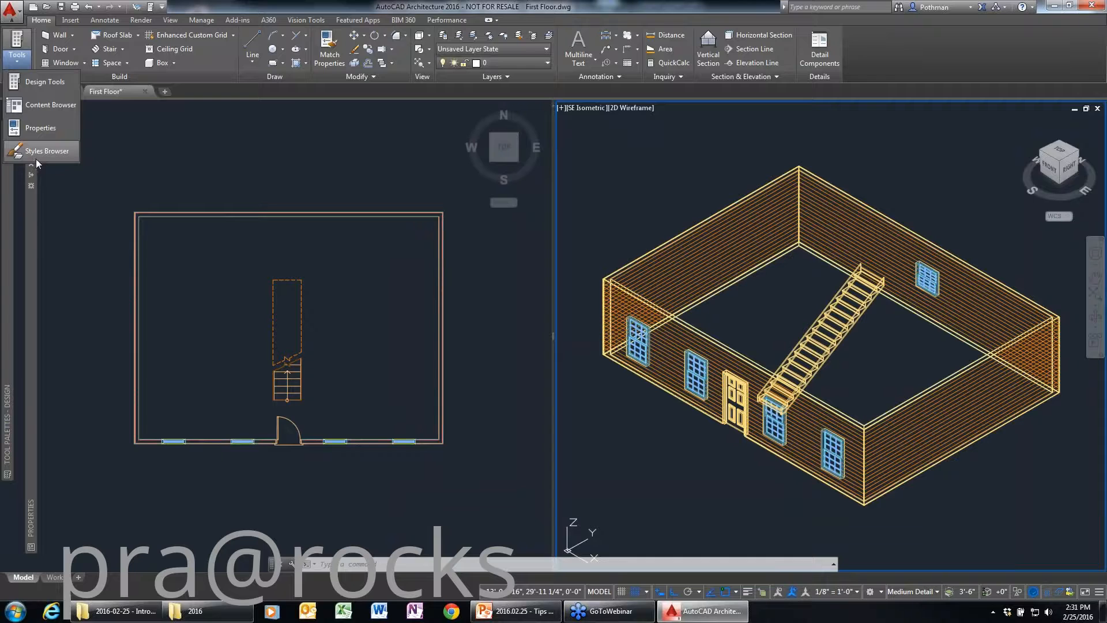
{"action": "left_click", "coordinate": [35, 158]}
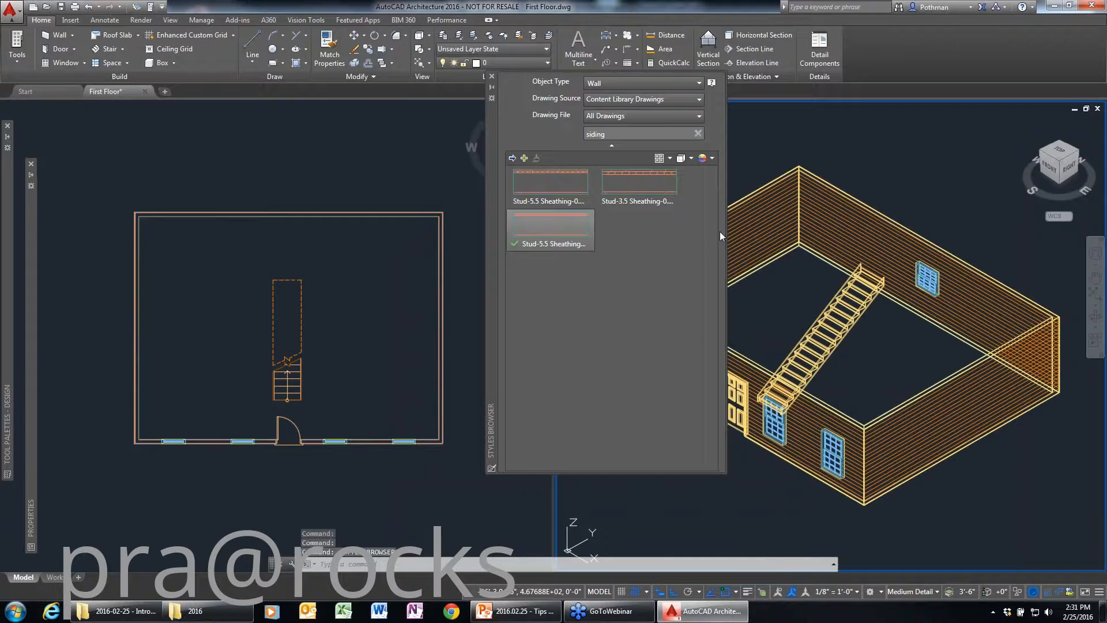
{"action": "left_click", "coordinate": [700, 83]}
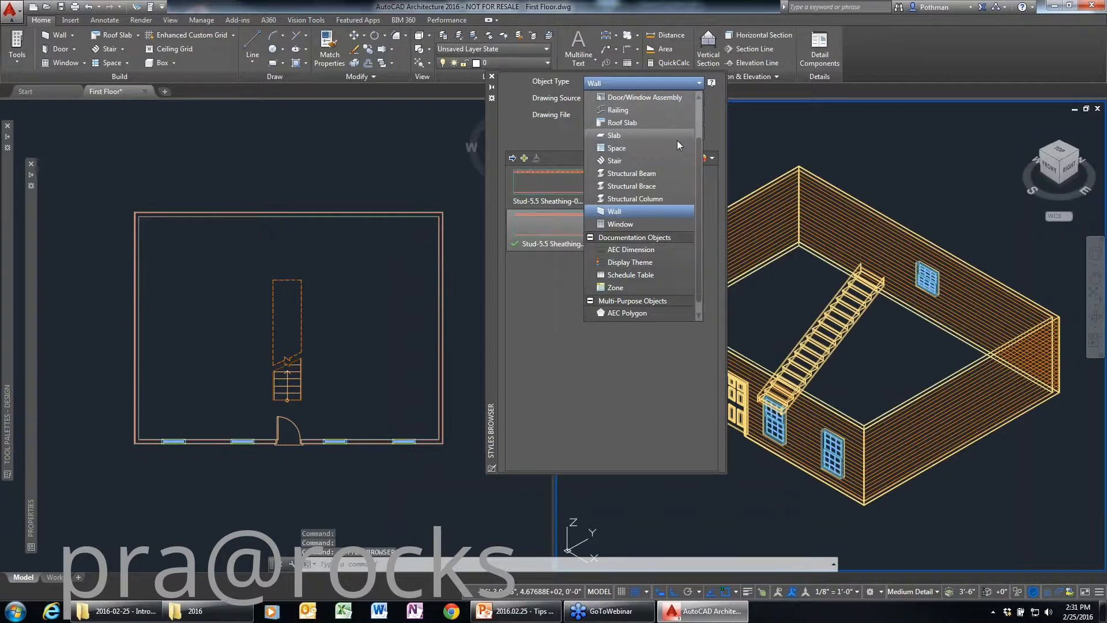
{"action": "left_click", "coordinate": [620, 164]}
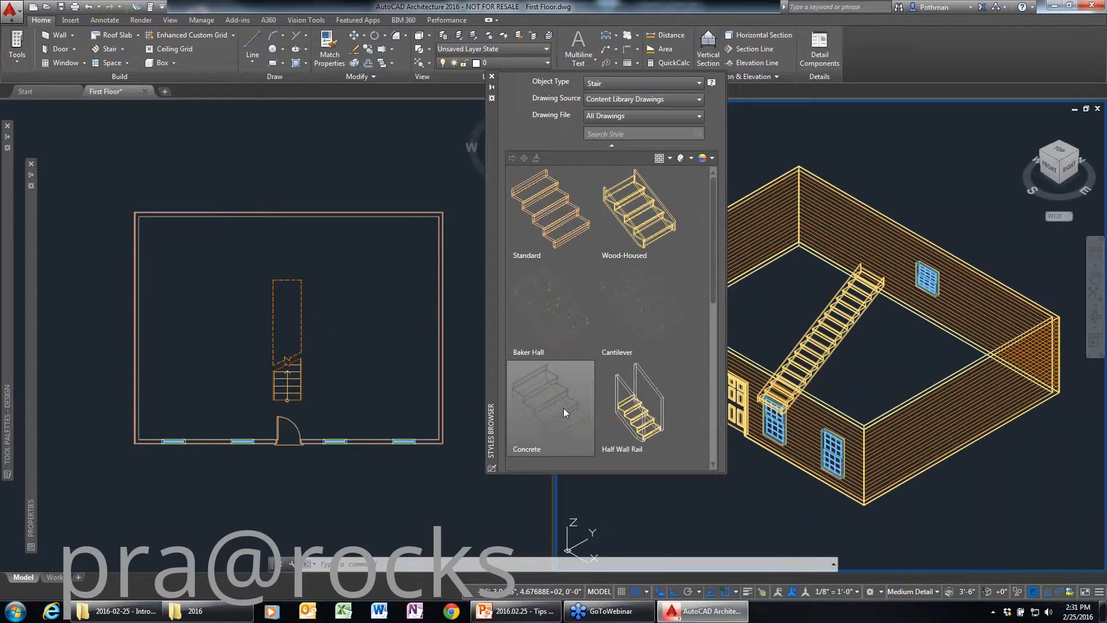
{"action": "left_click", "coordinate": [718, 376]}
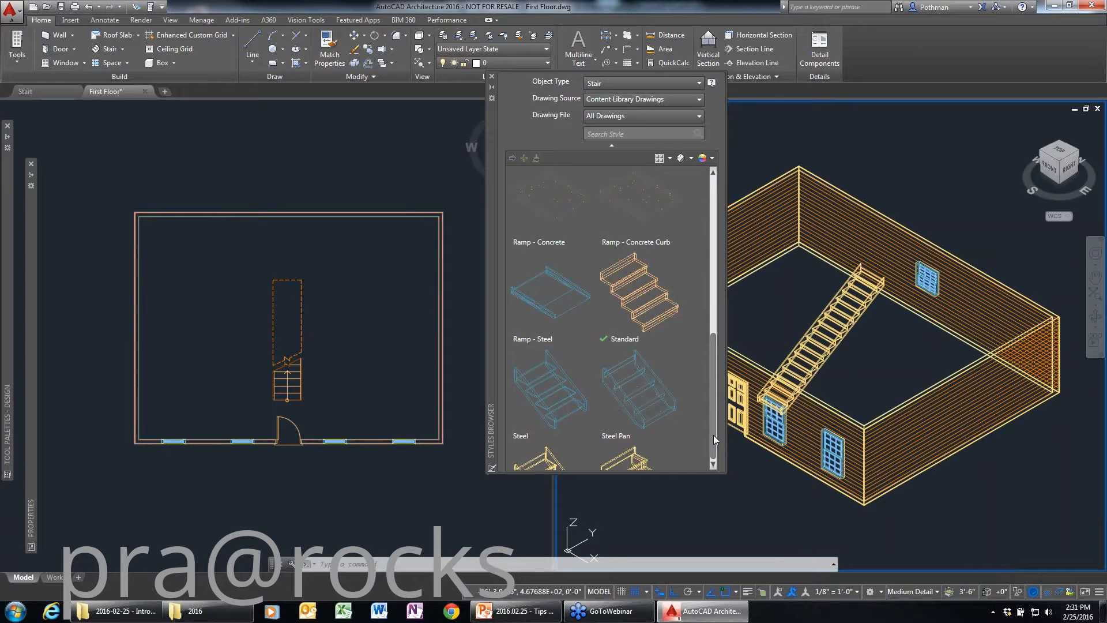
{"action": "scroll", "coordinate": [714, 435], "scroll_direction": "down", "scroll_amount": 2}
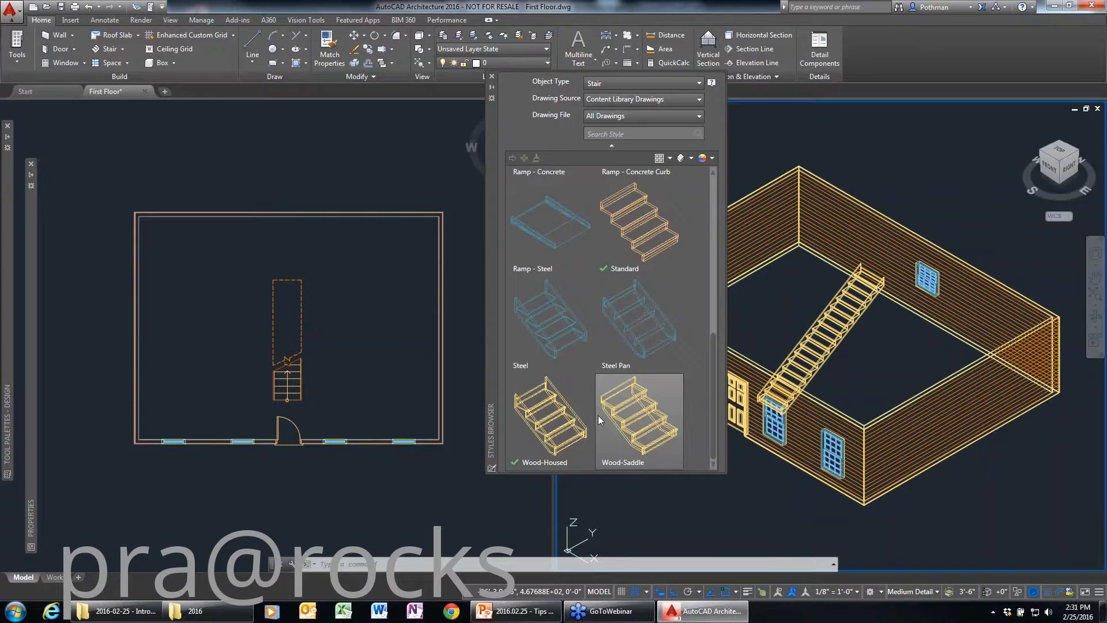
{"action": "left_click", "coordinate": [492, 78]}
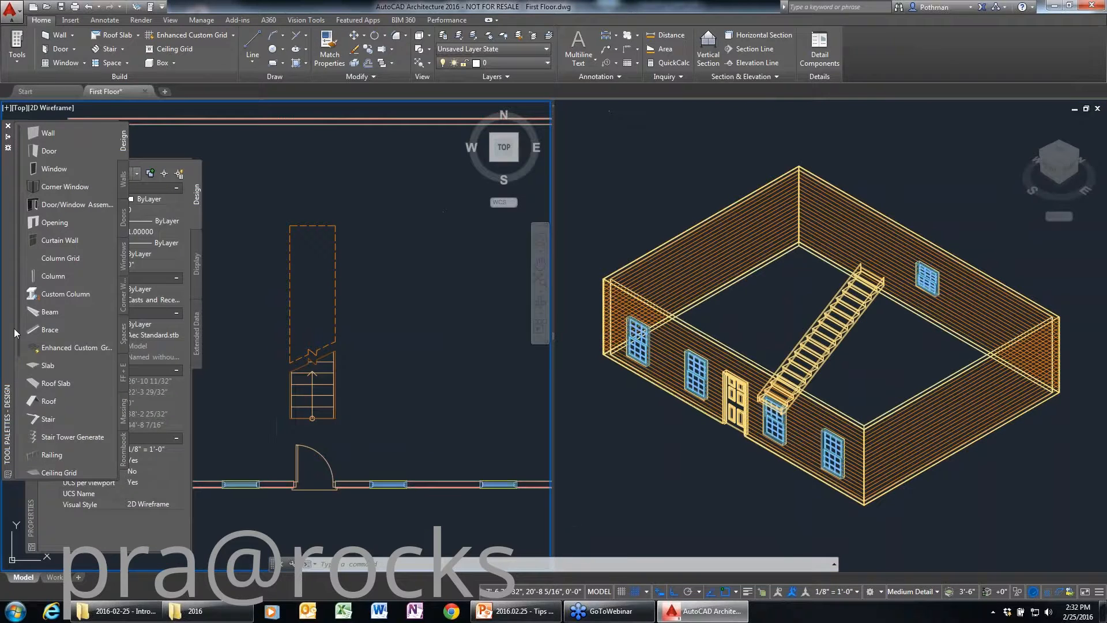
- Attach a railing to the east side of the straight stair with the Railing tool
{"action": "left_click", "coordinate": [55, 455]}
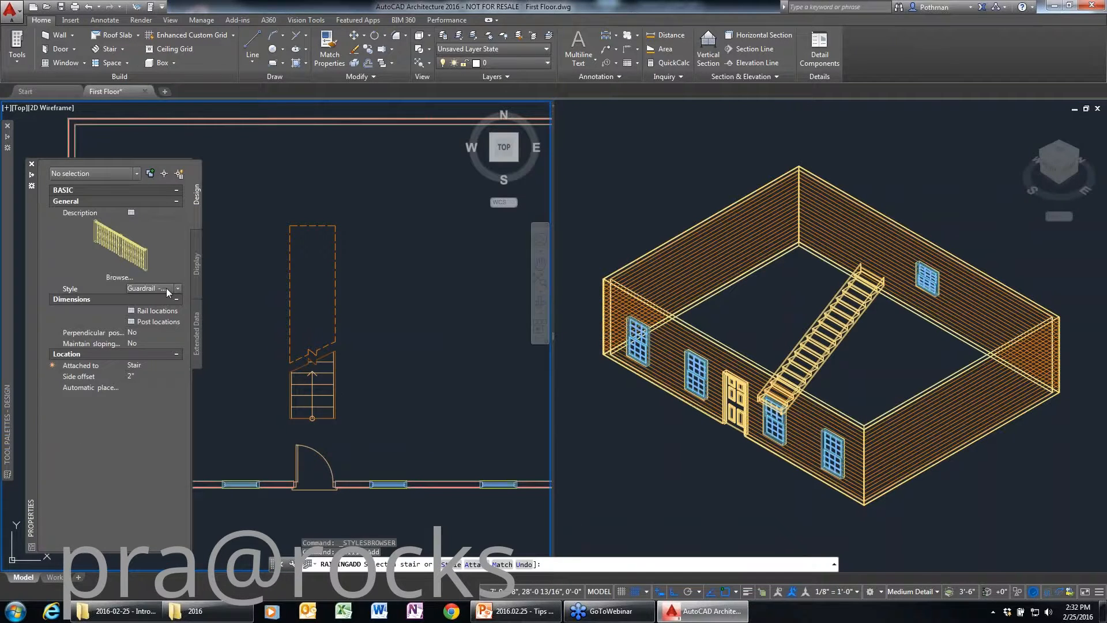
{"action": "left_click", "coordinate": [335, 384]}
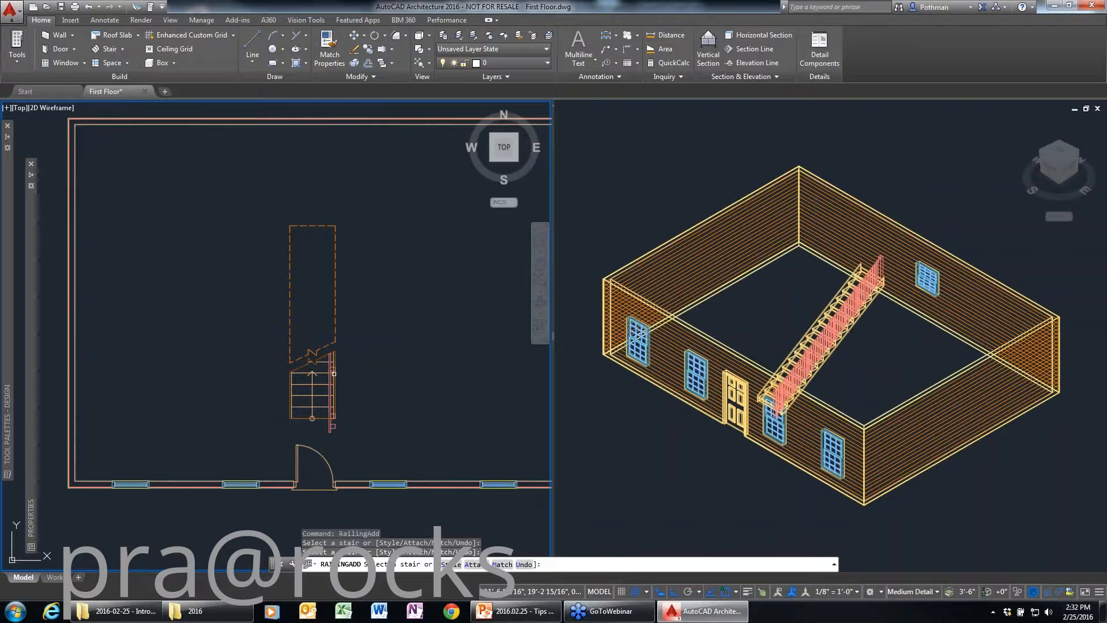
{"action": "key", "text": "Escape"}
- Change the style of the stair's new railing from Standard to the Guardrail style
{"action": "left_click", "coordinate": [849, 353]}
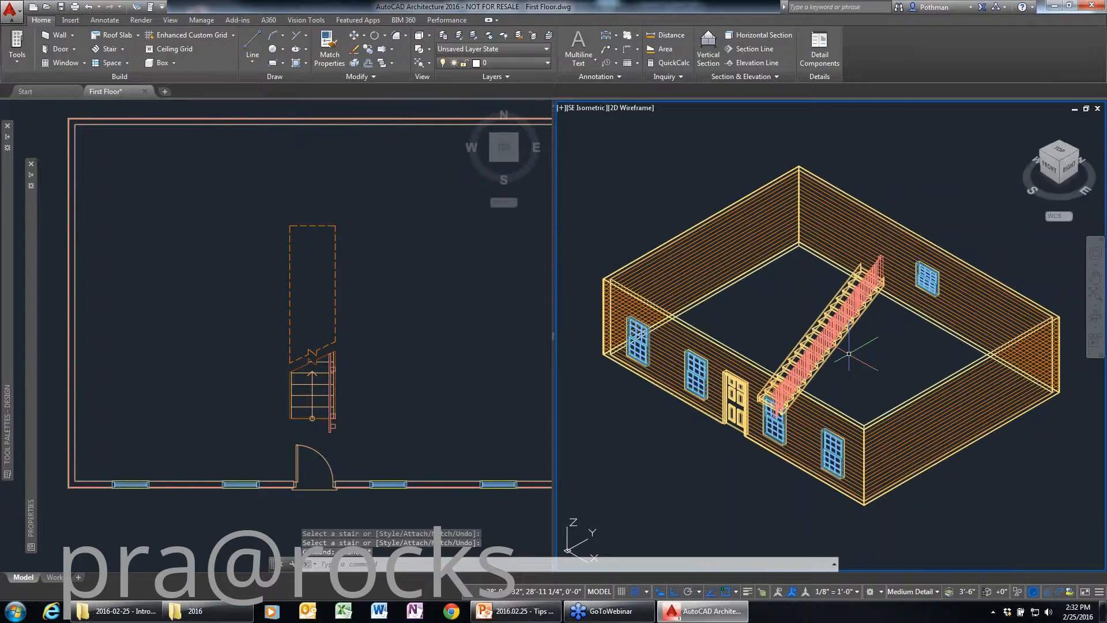
{"action": "scroll", "coordinate": [849, 354], "scroll_direction": "up", "scroll_amount": 6}
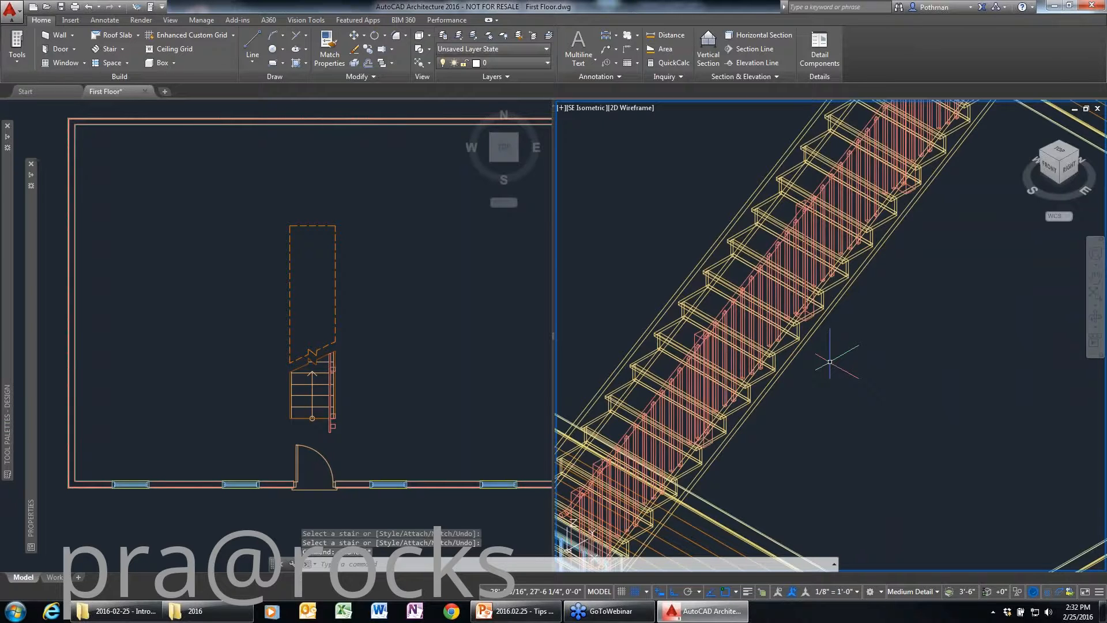
{"action": "scroll", "coordinate": [830, 362], "scroll_direction": "up", "scroll_amount": 4}
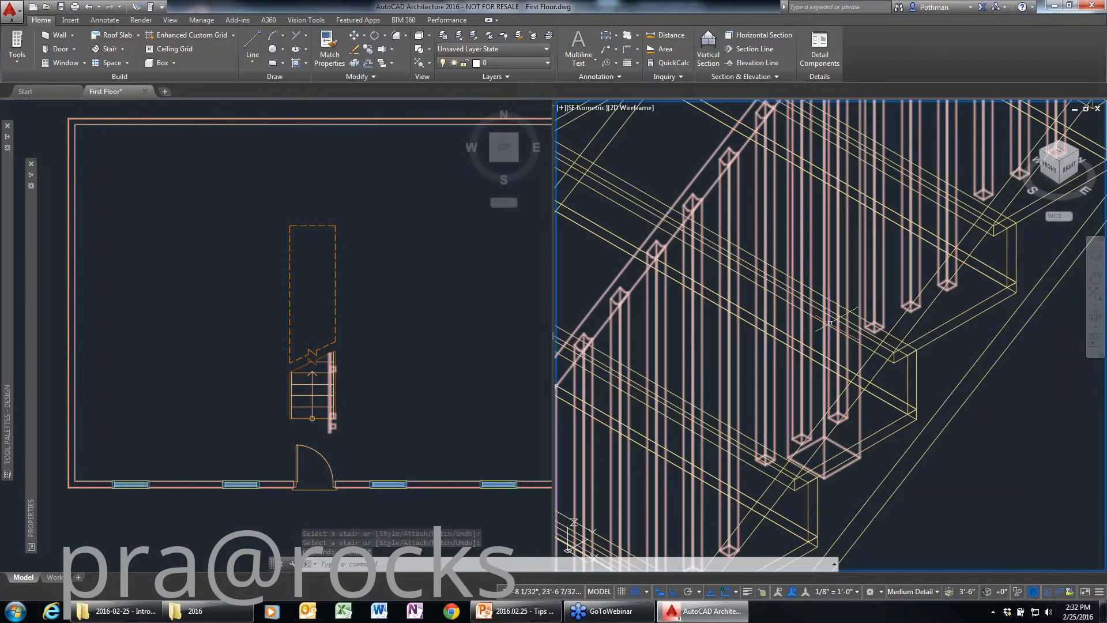
{"action": "double_click", "coordinate": [830, 323]}
{"action": "left_click", "coordinate": [177, 300]}
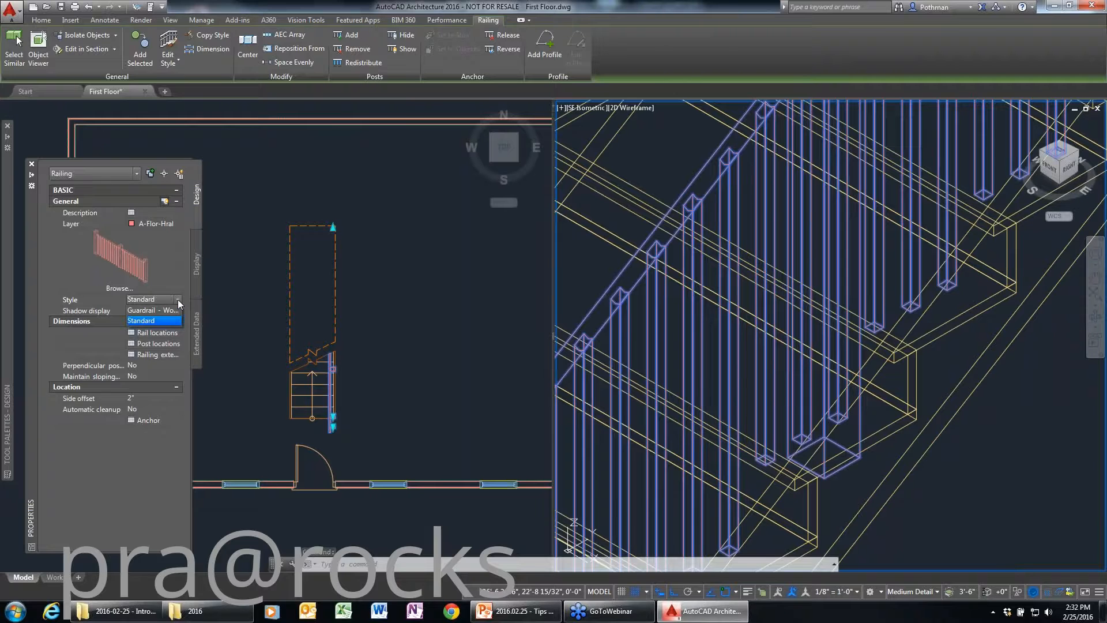
{"action": "left_click", "coordinate": [160, 310]}
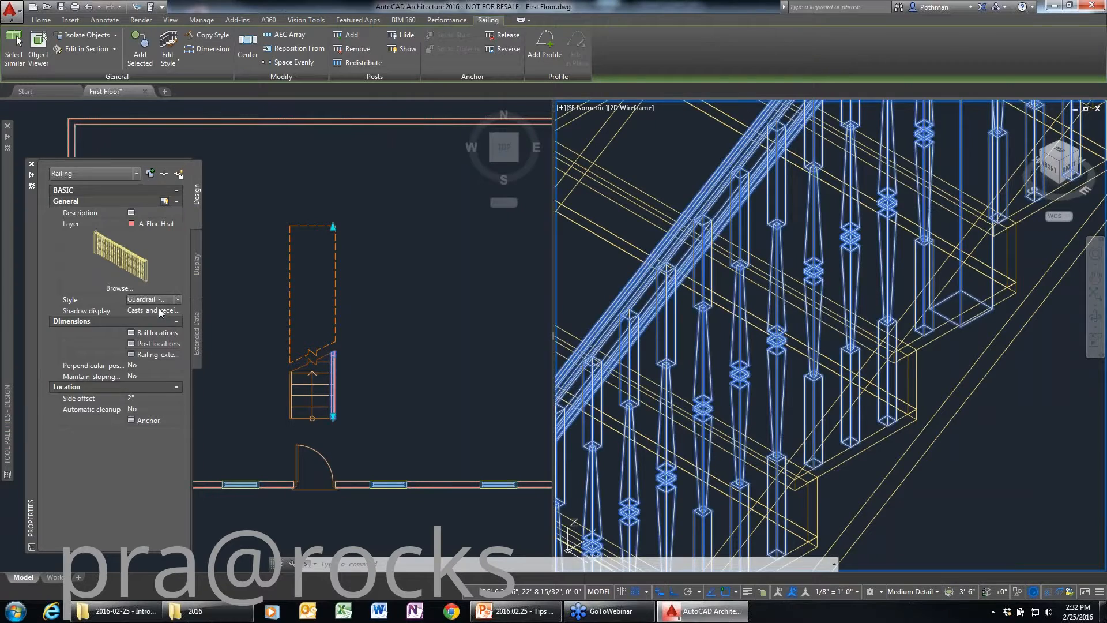
{"action": "key", "text": "Escape"}
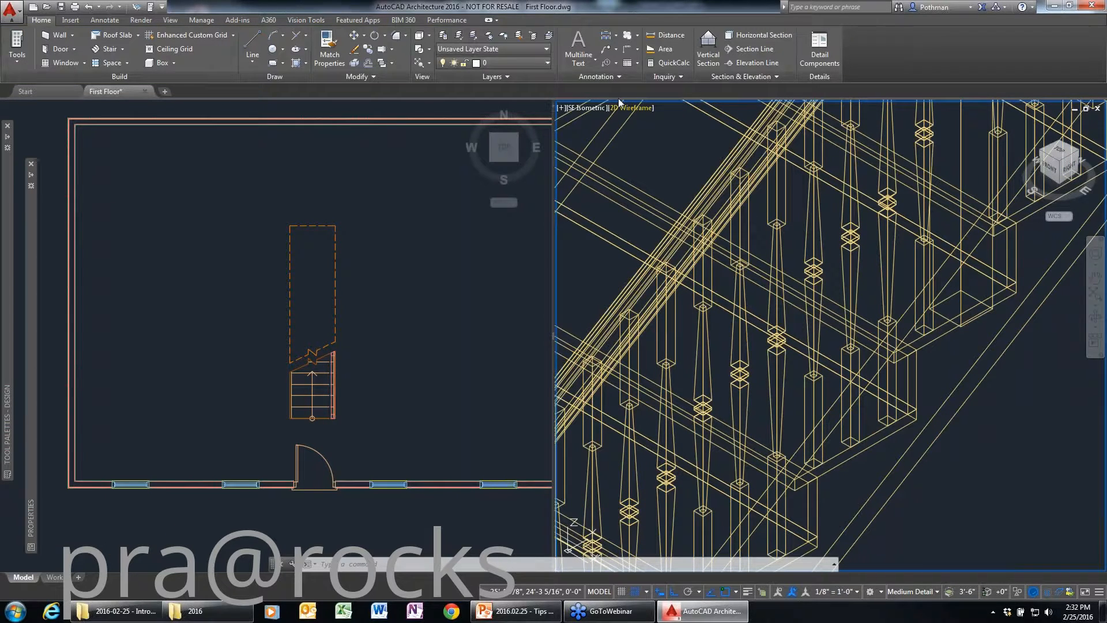
- Preview the railing in the isometric viewport with the Realistic visual style, and return that viewport to 2D Wireframe
{"action": "left_click", "coordinate": [635, 108]}
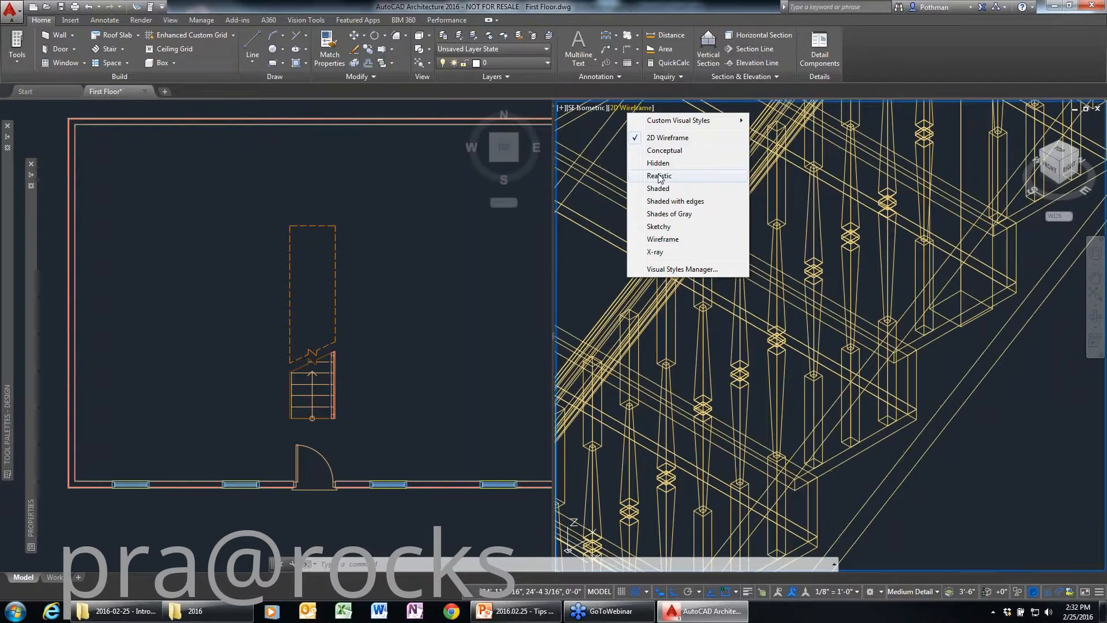
{"action": "left_click", "coordinate": [660, 176]}
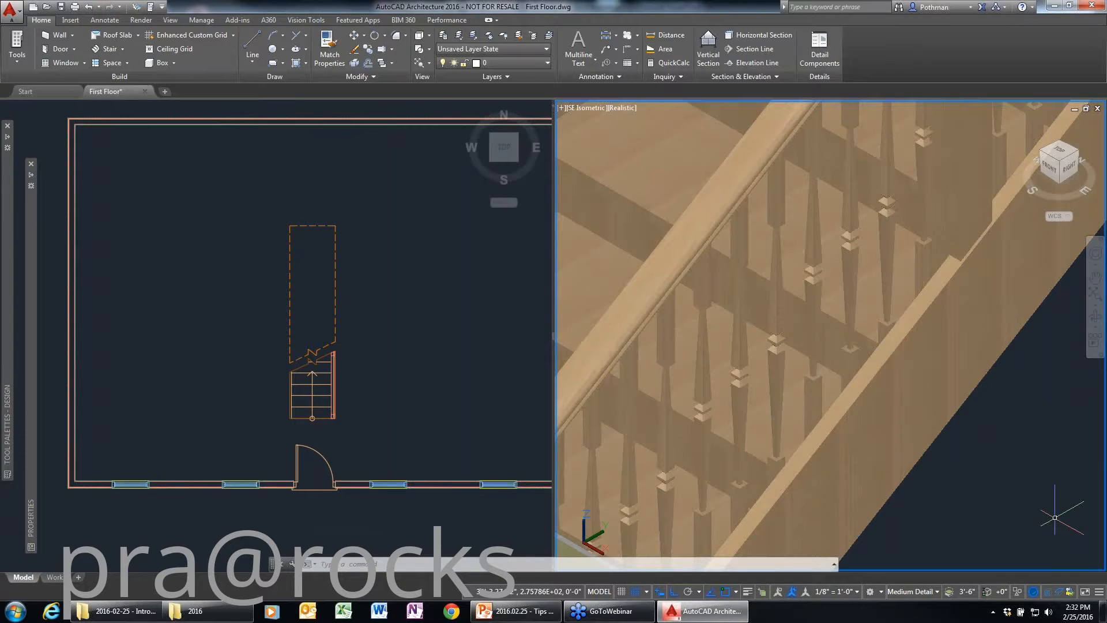
{"action": "left_click", "coordinate": [626, 108]}
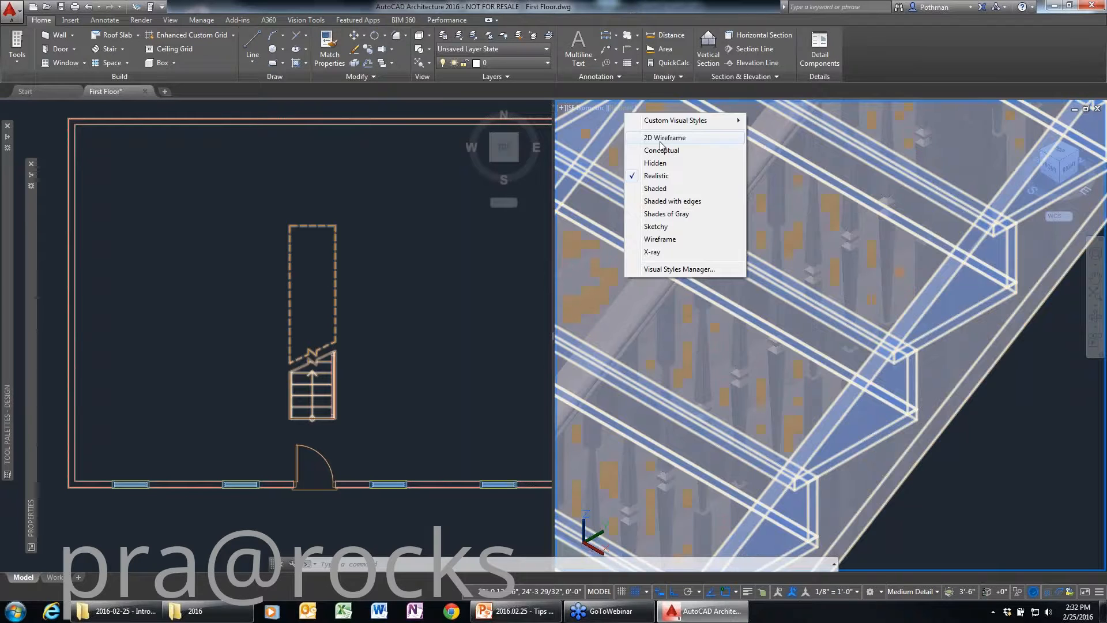
{"action": "left_click", "coordinate": [664, 137]}
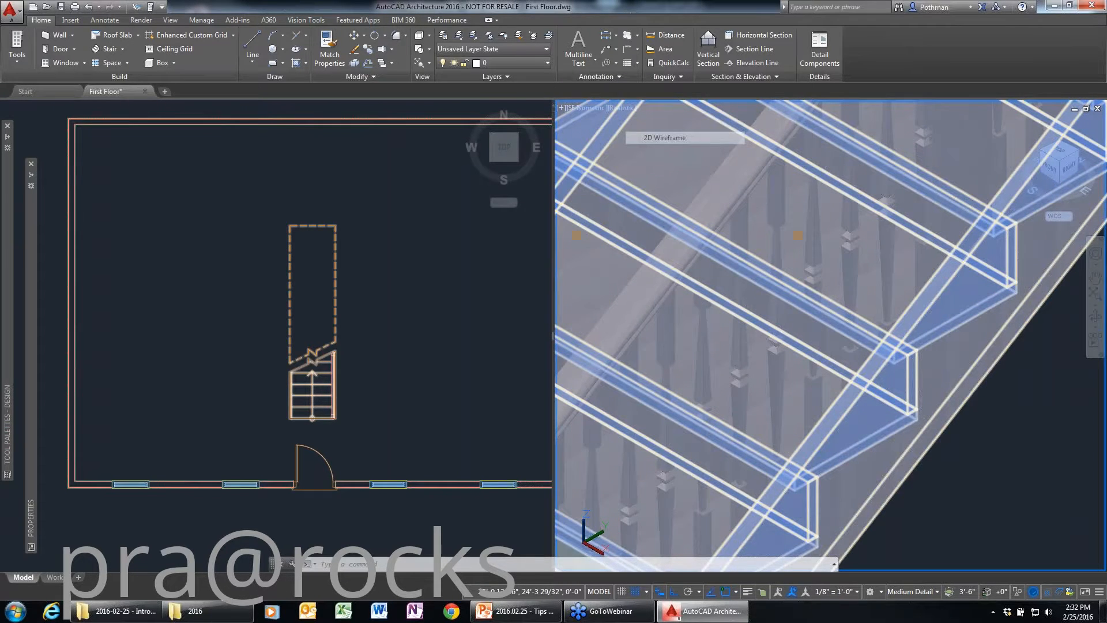
- Start a second stair based on the existing one with Add Selected, placing its first flight about 7' long northward, east of the building
{"action": "scroll", "coordinate": [251, 369], "scroll_direction": "down", "scroll_amount": 5}
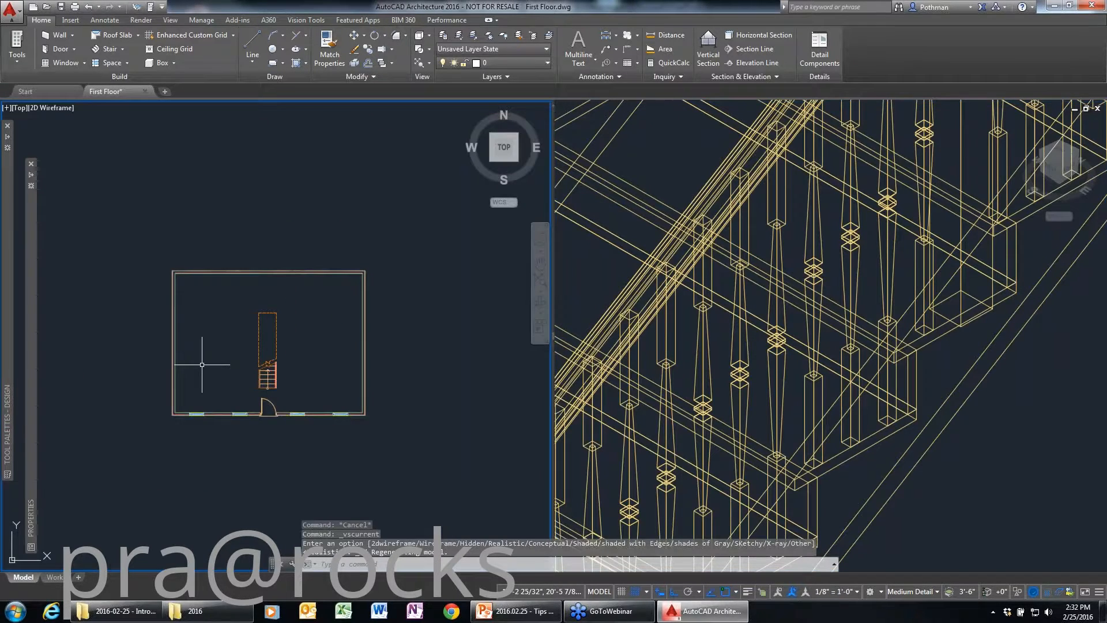
{"action": "left_click", "coordinate": [267, 388]}
{"action": "right_click", "coordinate": [268, 393]}
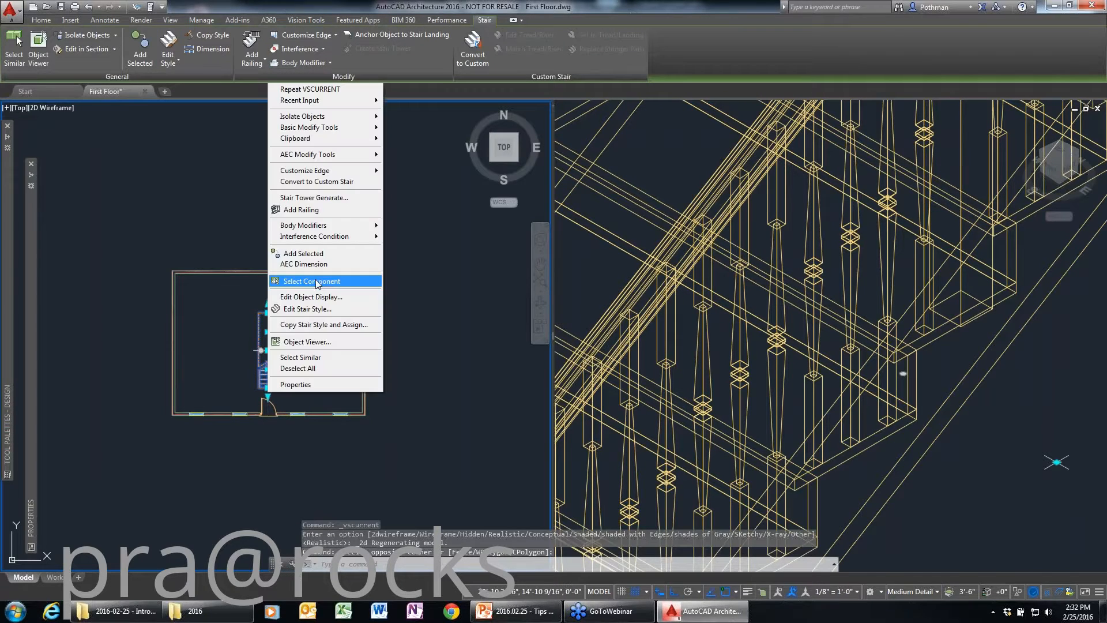
{"action": "left_click", "coordinate": [304, 253]}
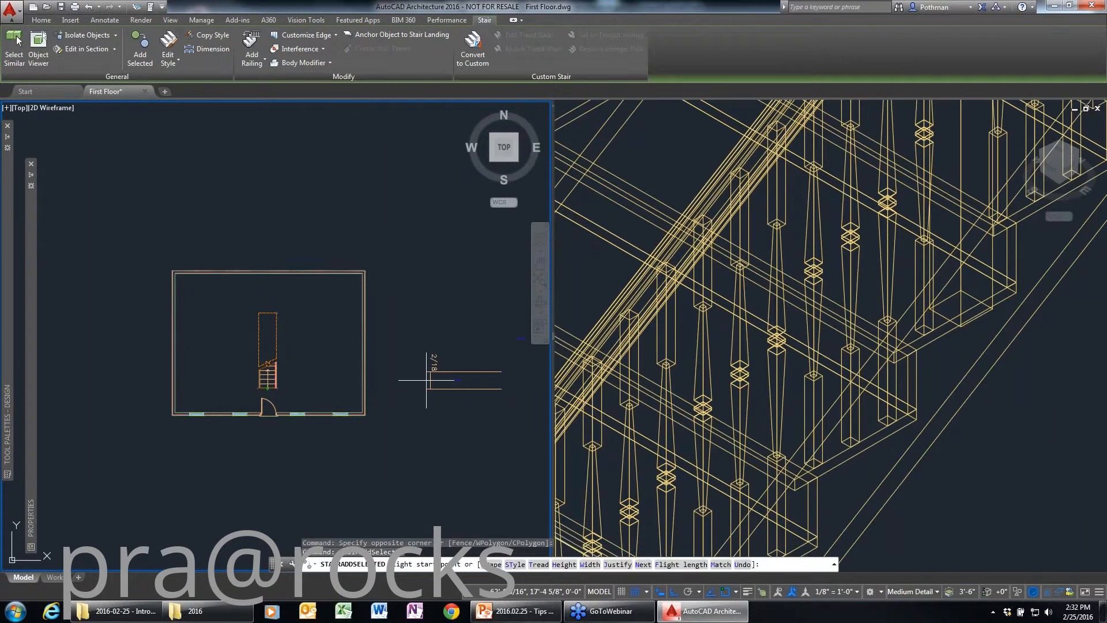
{"action": "scroll", "coordinate": [233, 315], "scroll_direction": "up", "scroll_amount": 2}
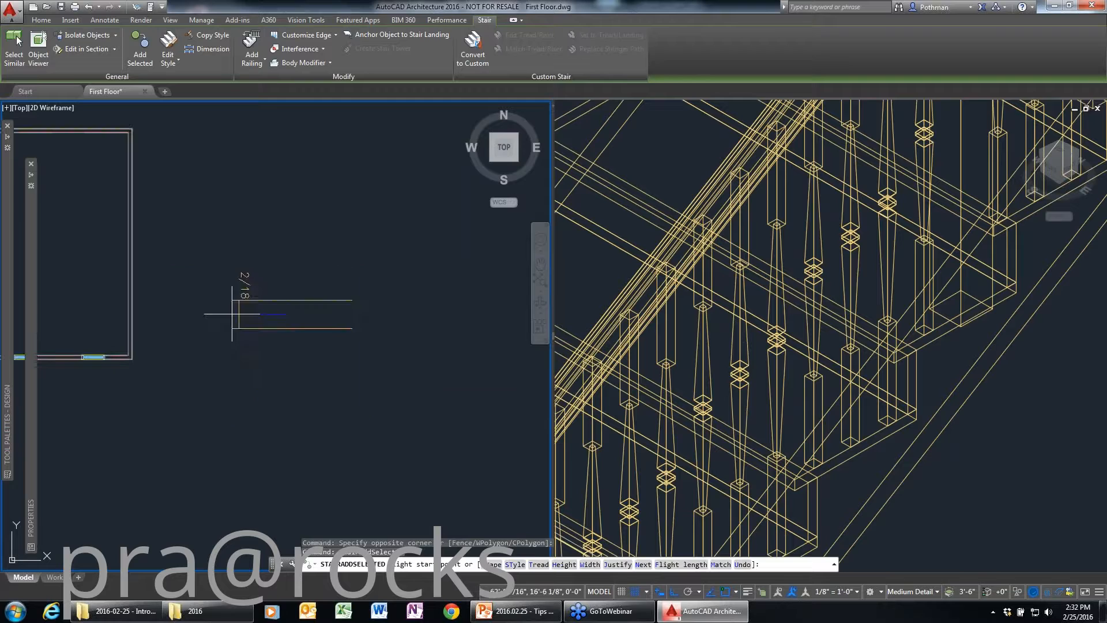
{"action": "left_click", "coordinate": [876, 466]}
{"action": "scroll", "coordinate": [877, 466], "scroll_direction": "down", "scroll_amount": 2}
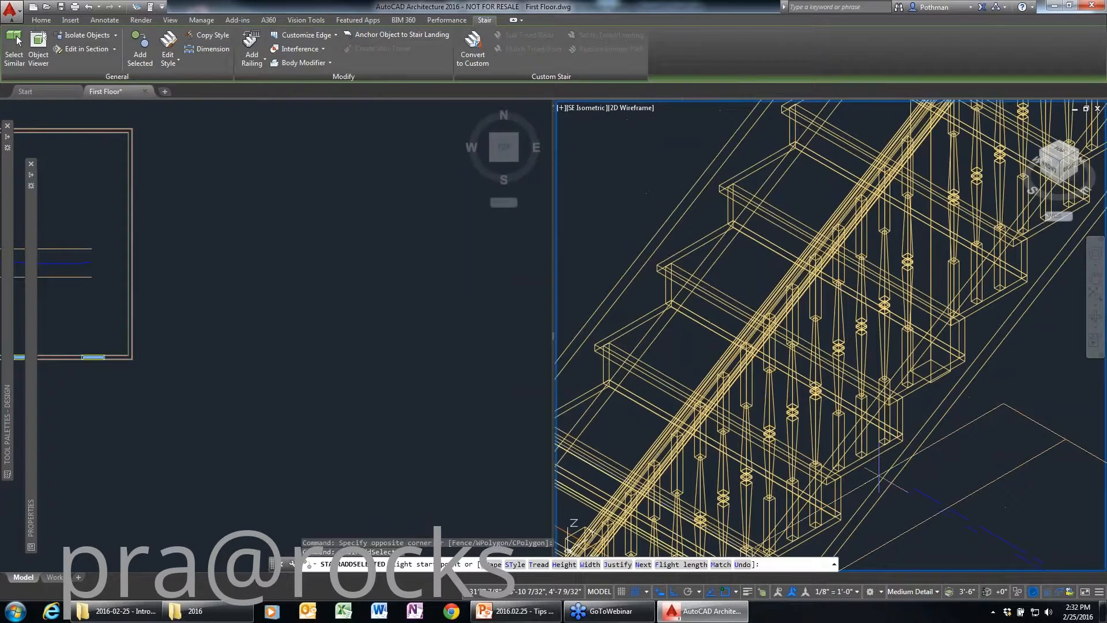
{"action": "scroll", "coordinate": [880, 471], "scroll_direction": "down", "scroll_amount": 4}
{"action": "scroll", "coordinate": [778, 519], "scroll_direction": "up", "scroll_amount": 3}
{"action": "left_click", "coordinate": [210, 329]}
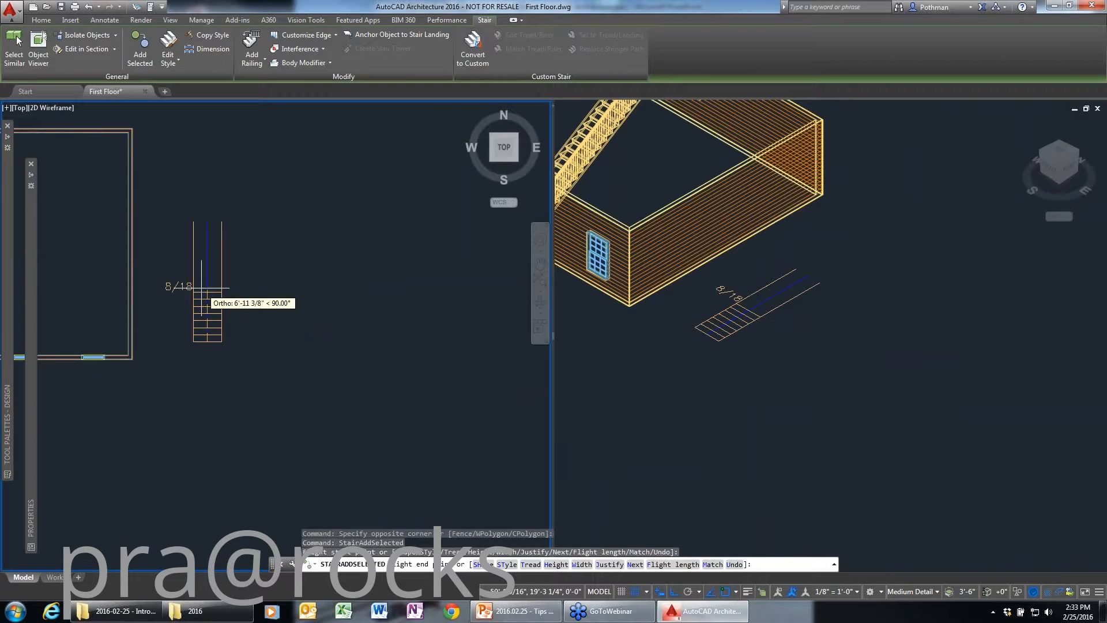
{"action": "left_click", "coordinate": [202, 287]}
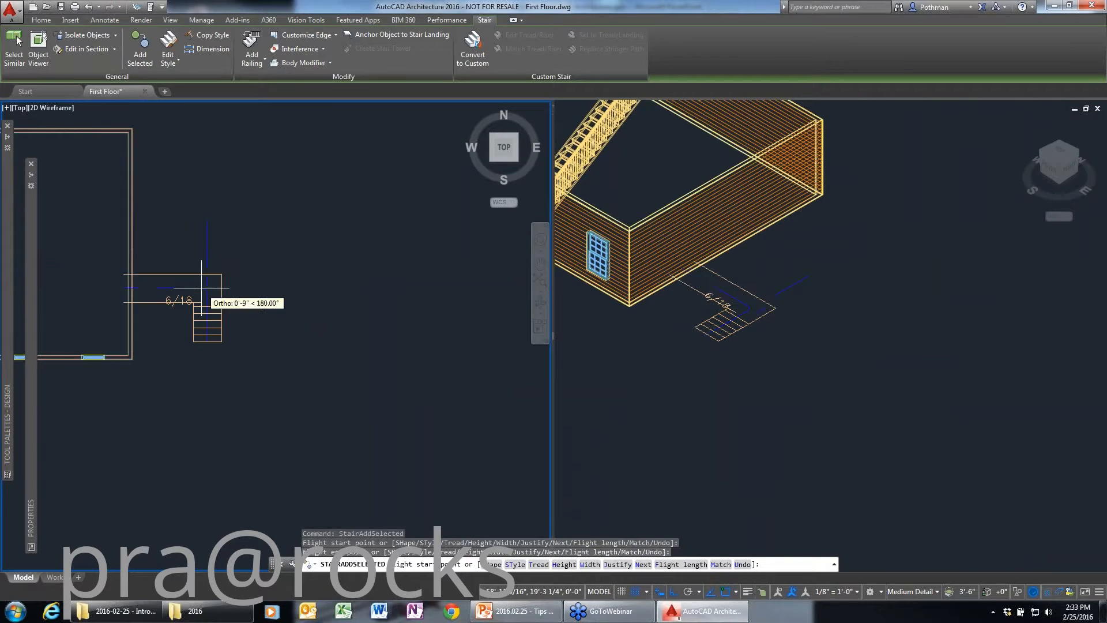
- Complete the new stair as an L-shape with a landing and a second flight running east through the remaining risers
{"action": "left_click", "coordinate": [233, 286]}
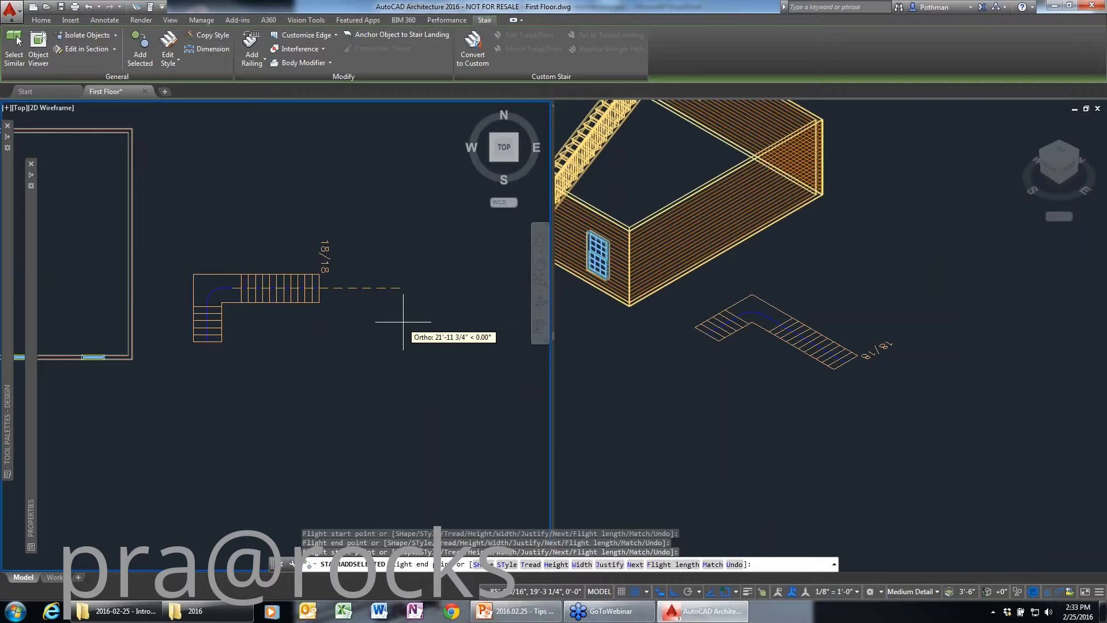
{"action": "left_click", "coordinate": [426, 322]}
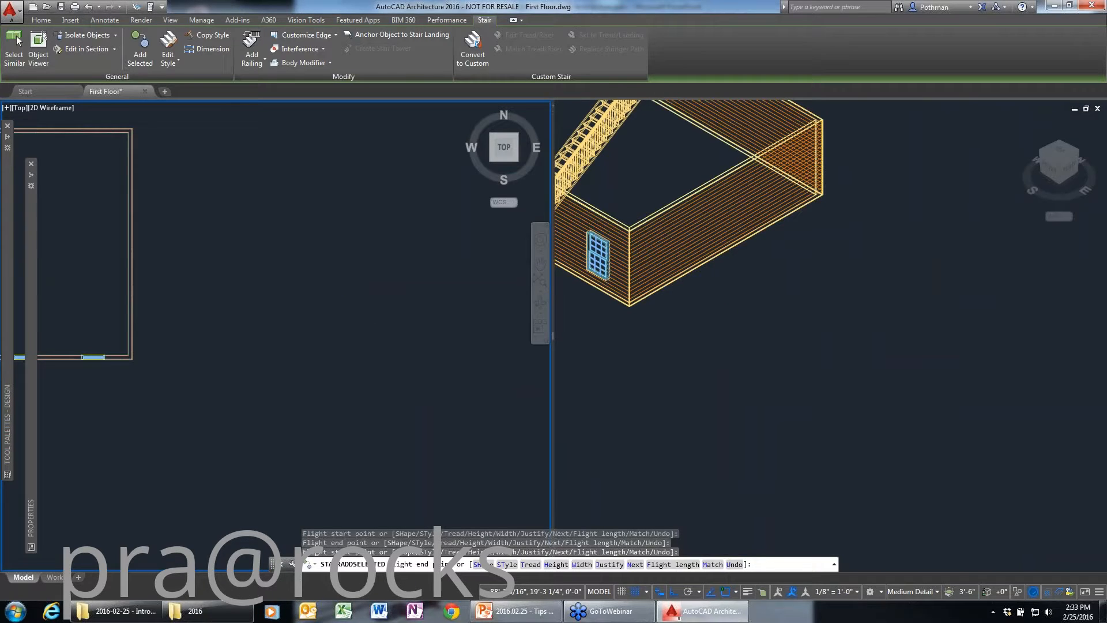
{"action": "key", "text": "Escape"}
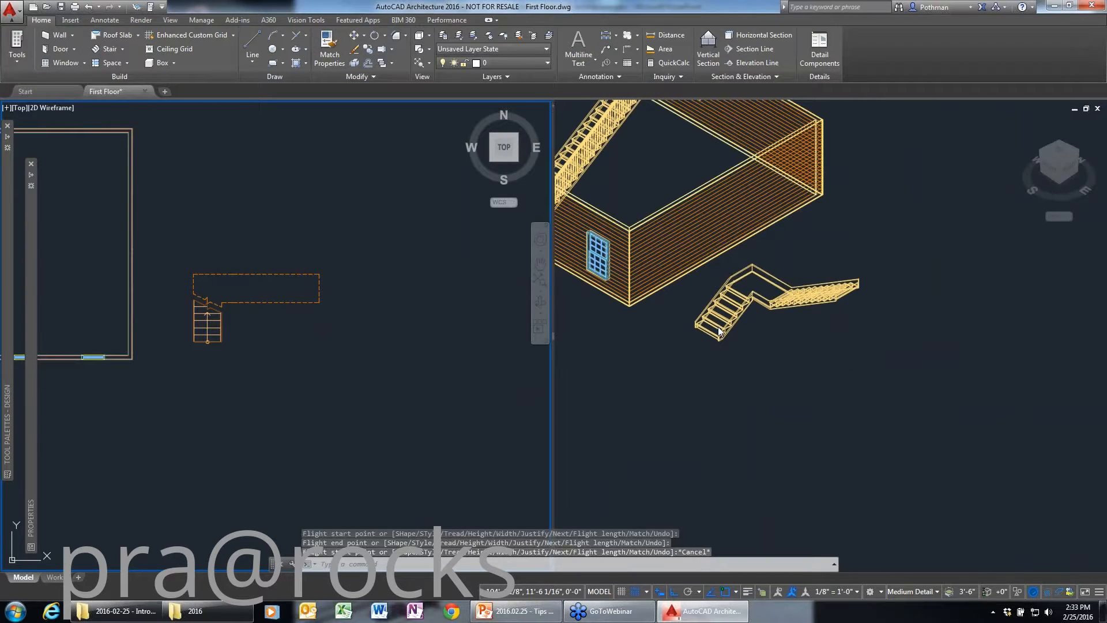
{"action": "scroll", "coordinate": [719, 332], "scroll_direction": "up", "scroll_amount": 4}
- Add a U-shaped stair southeast of the L-shaped one with Add Selected, with a short flight north and a parallel flight returning south
{"action": "left_click", "coordinate": [236, 294]}
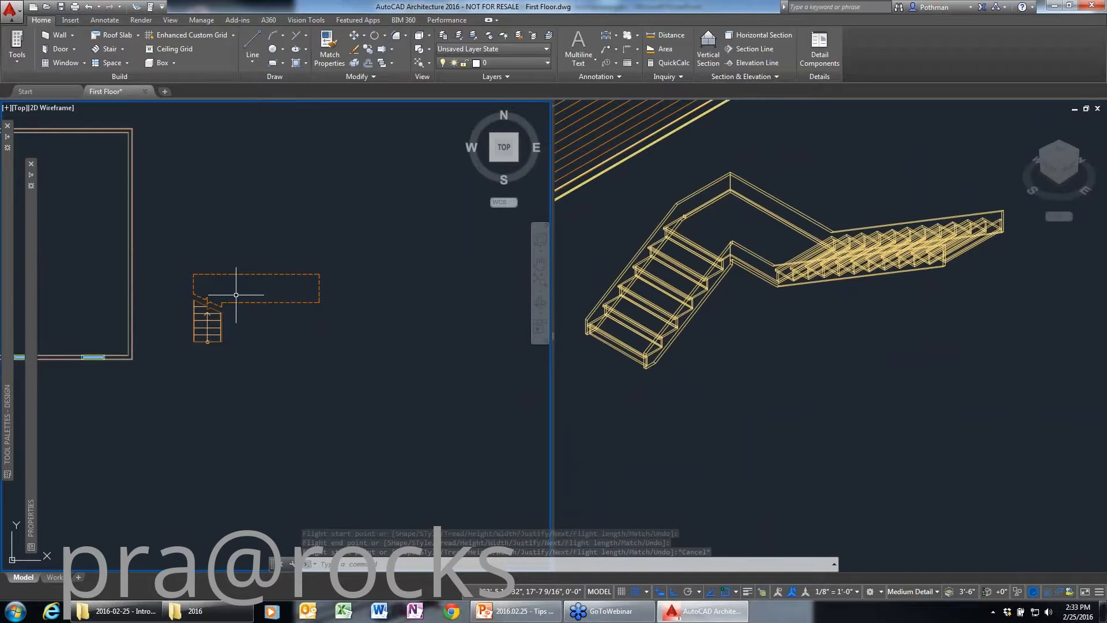
{"action": "left_click", "coordinate": [212, 322]}
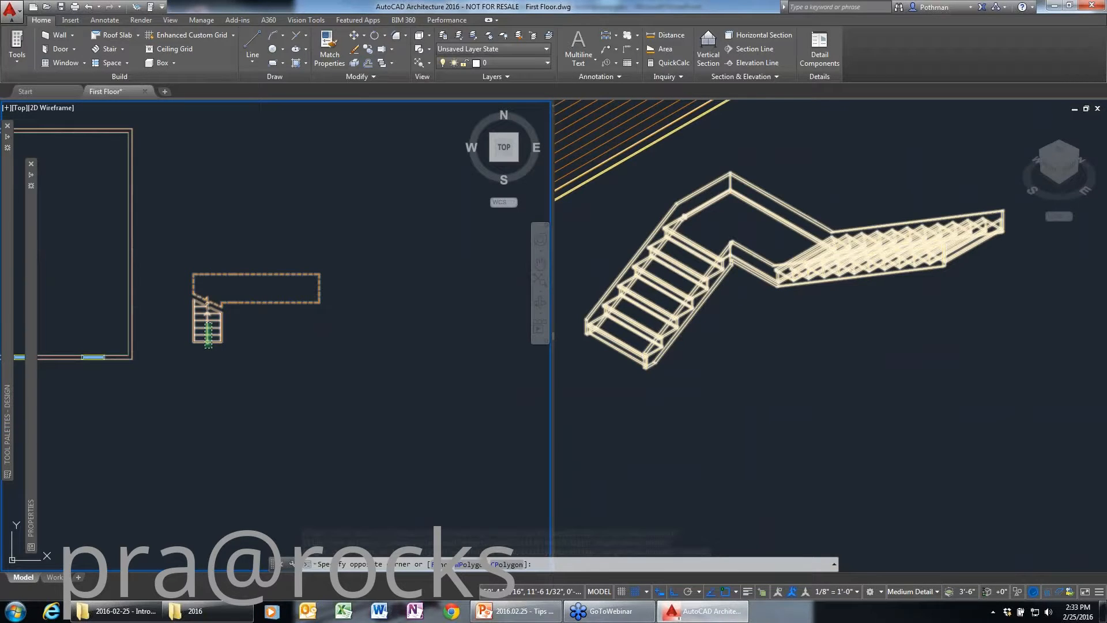
{"action": "left_click", "coordinate": [205, 348]}
{"action": "right_click", "coordinate": [207, 346]}
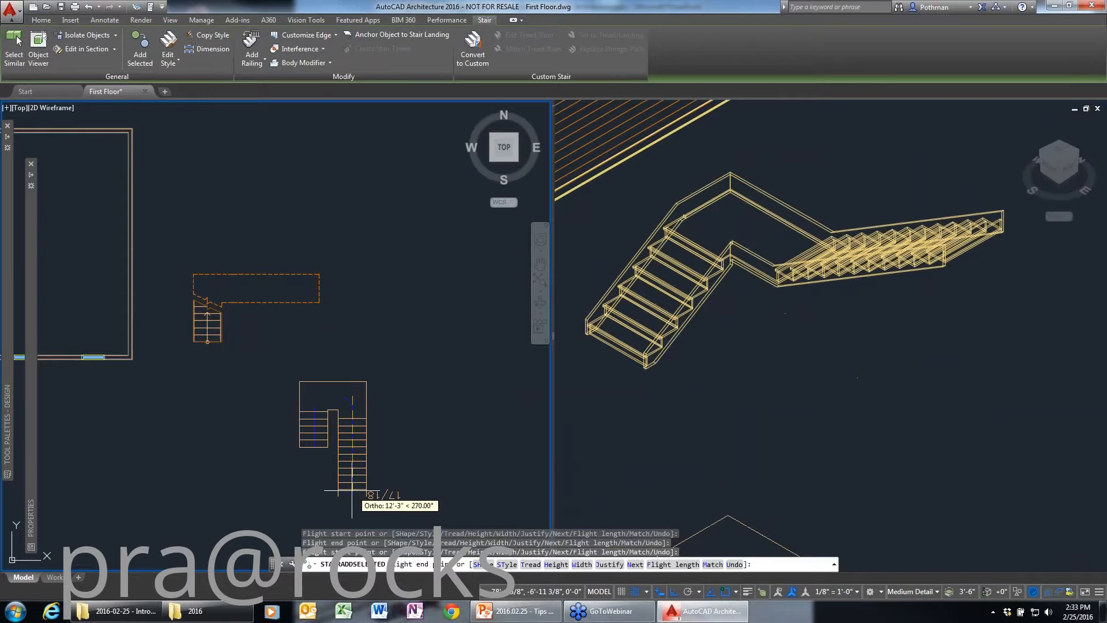
{"action": "left_click", "coordinate": [353, 490]}
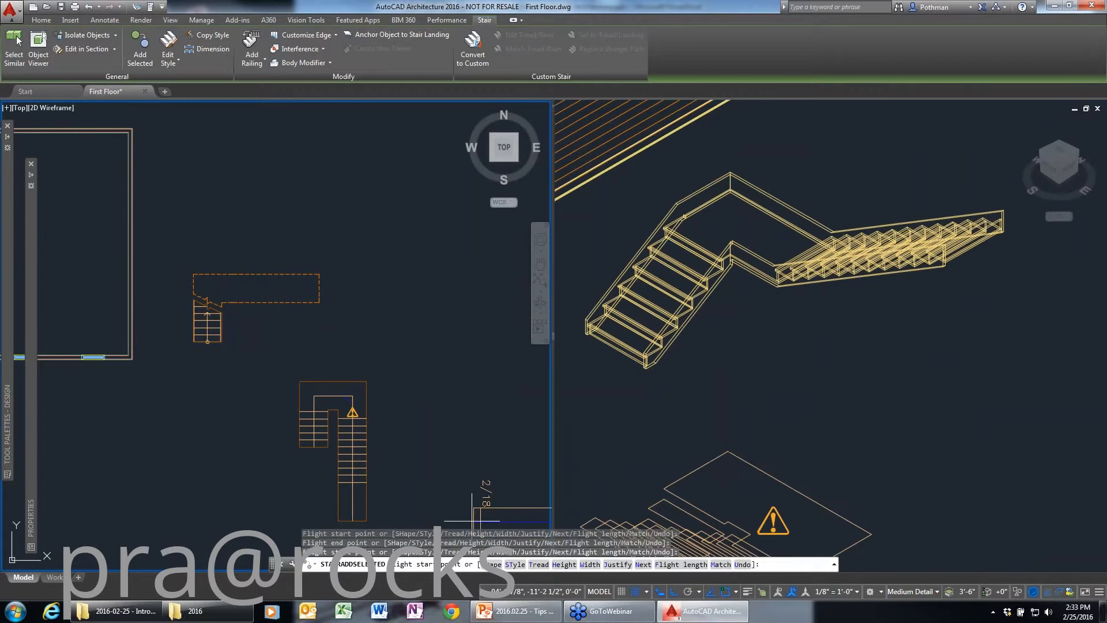
{"action": "key", "text": "Escape"}
{"action": "left_click", "coordinate": [710, 459]}
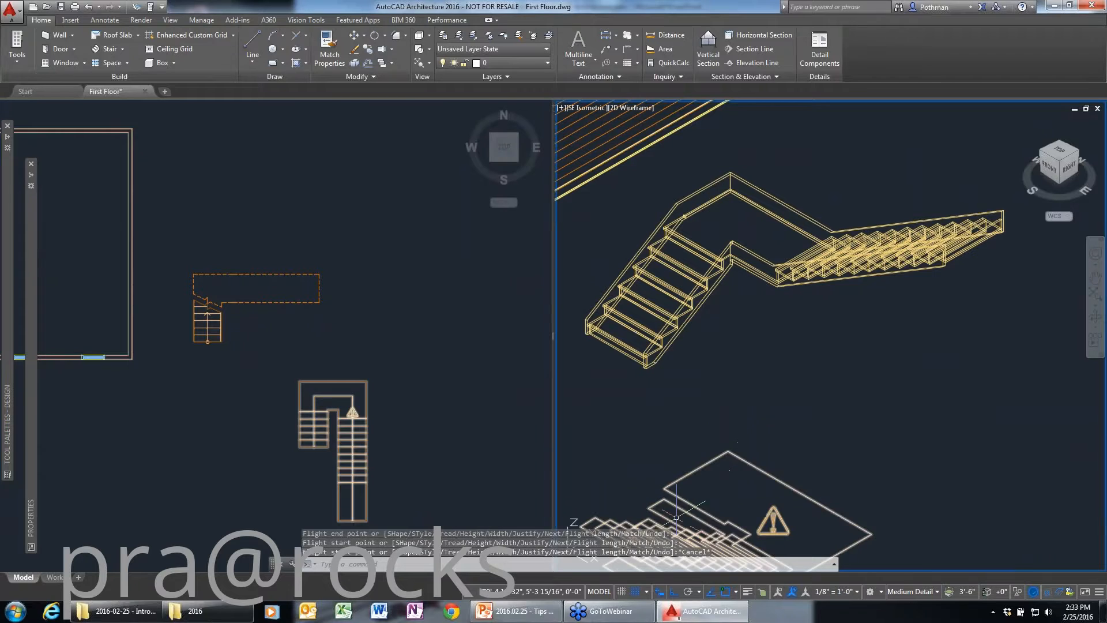
{"action": "middle_click_drag", "start_coordinate": [676, 517], "coordinate": [708, 274]}
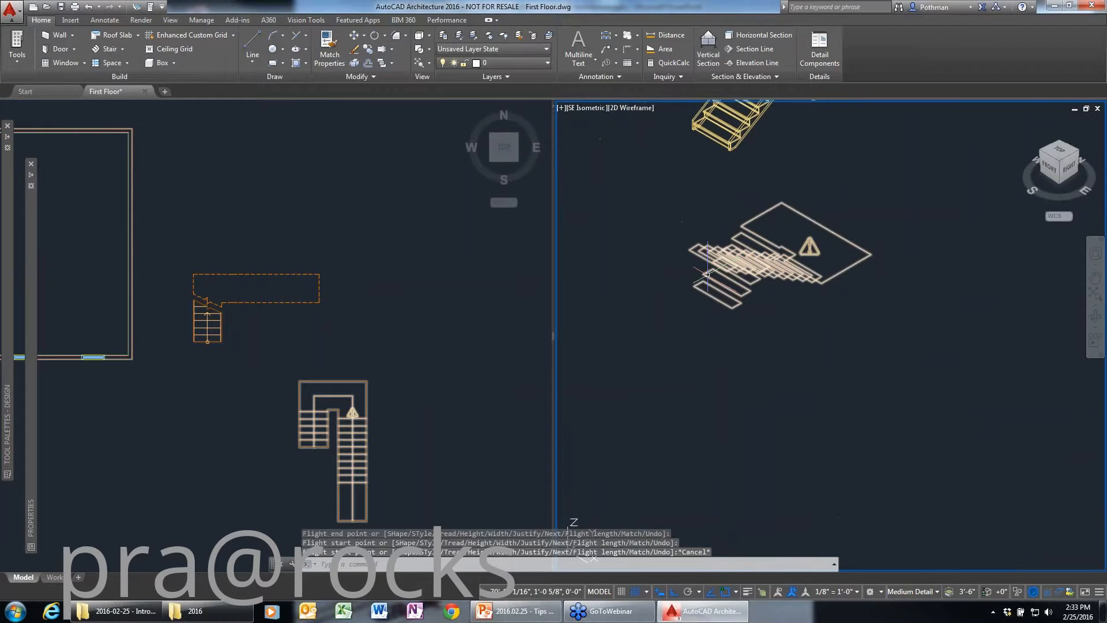
- Delete the faulty U-shaped stair southeast of the L-shaped one
{"action": "scroll", "coordinate": [707, 273], "scroll_direction": "up", "scroll_amount": 4}
{"action": "left_click", "coordinate": [366, 417]}
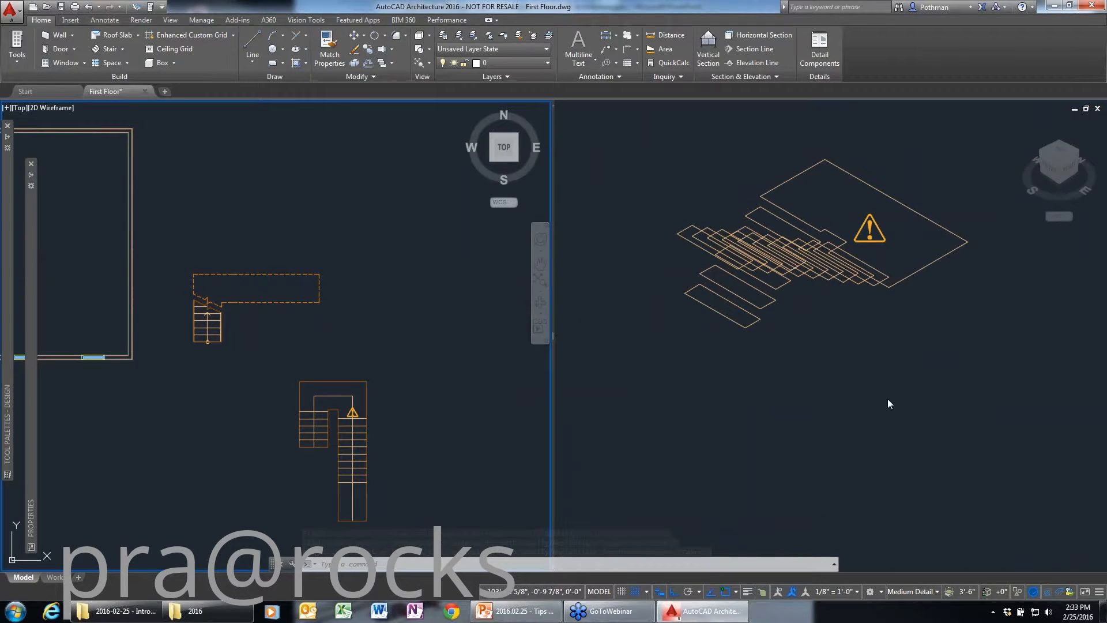
{"action": "scroll", "coordinate": [888, 399], "scroll_direction": "down", "scroll_amount": 6}
{"action": "left_click_drag", "start_coordinate": [522, 435], "coordinate": [486, 393]}
{"action": "key", "text": "Delete"}
{"action": "scroll", "coordinate": [504, 408], "scroll_direction": "up", "scroll_amount": 6}
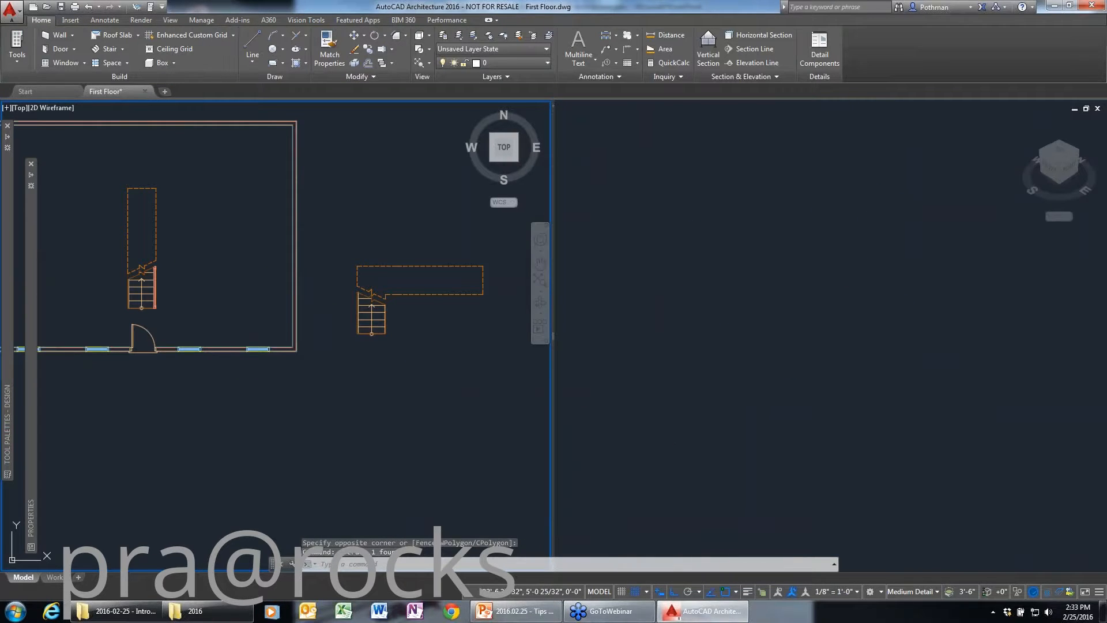
{"action": "key", "text": "ctrl+r"}
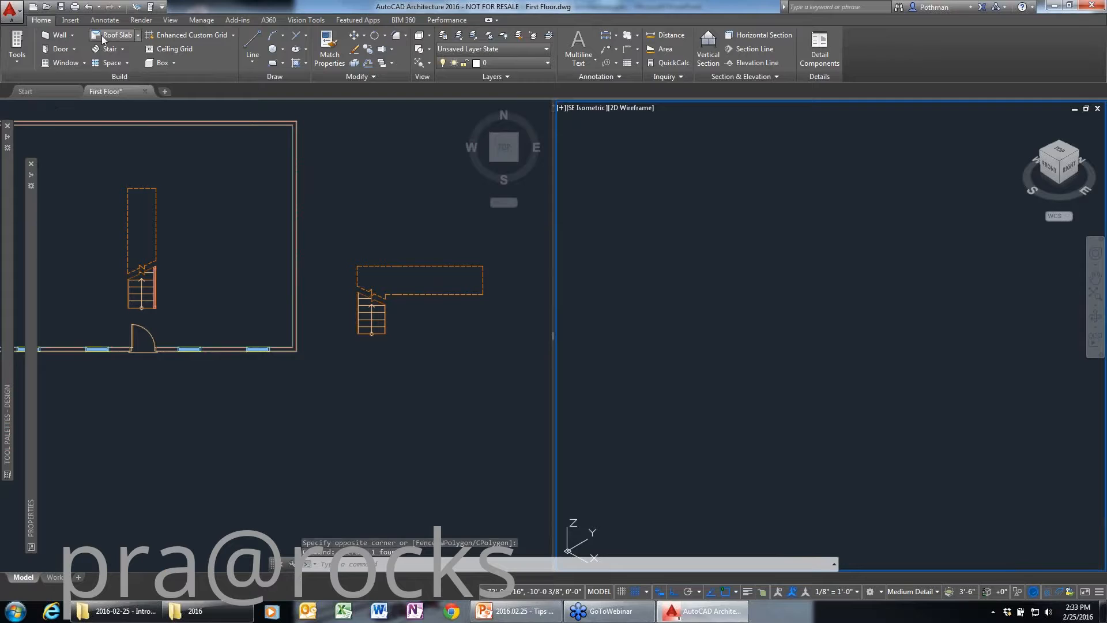
- Add a U-shaped stair south of the L-shaped one with Add Selected, with a 7-riser flight north and a return flight about 11'-9" south
{"action": "left_click", "coordinate": [378, 318]}
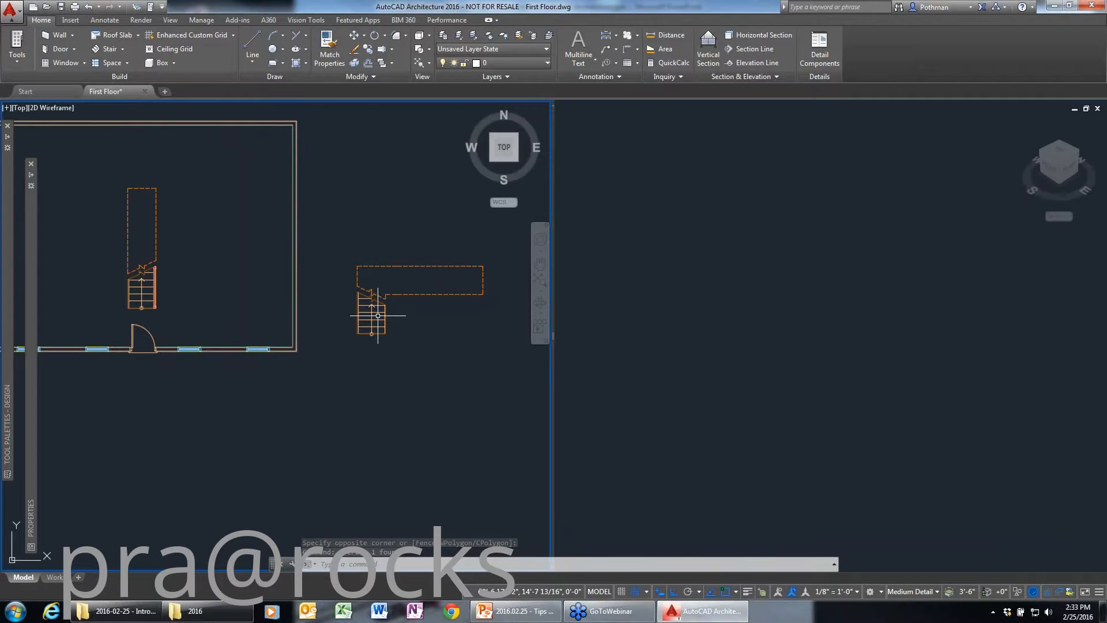
{"action": "right_click", "coordinate": [378, 315]}
{"action": "left_click", "coordinate": [414, 459]}
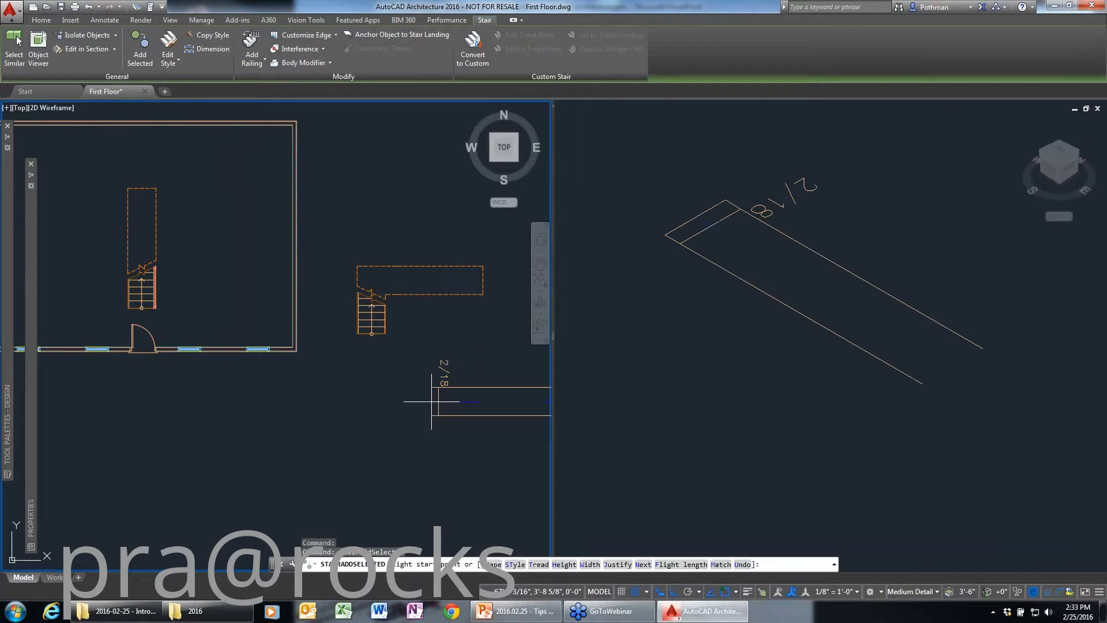
{"action": "left_click", "coordinate": [424, 432]}
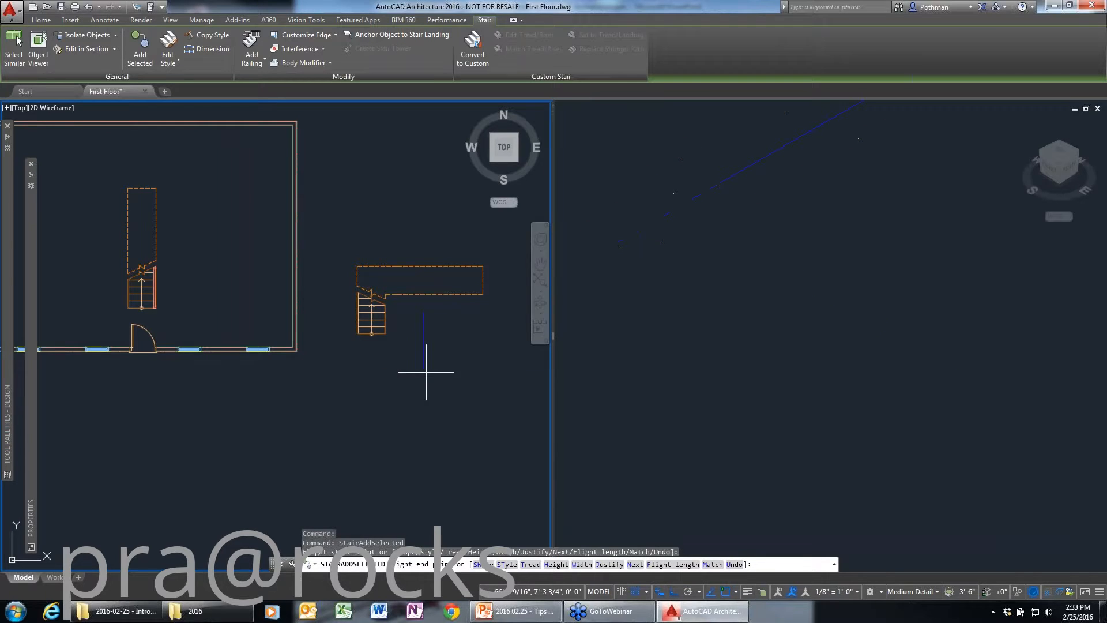
{"action": "left_click", "coordinate": [426, 372]}
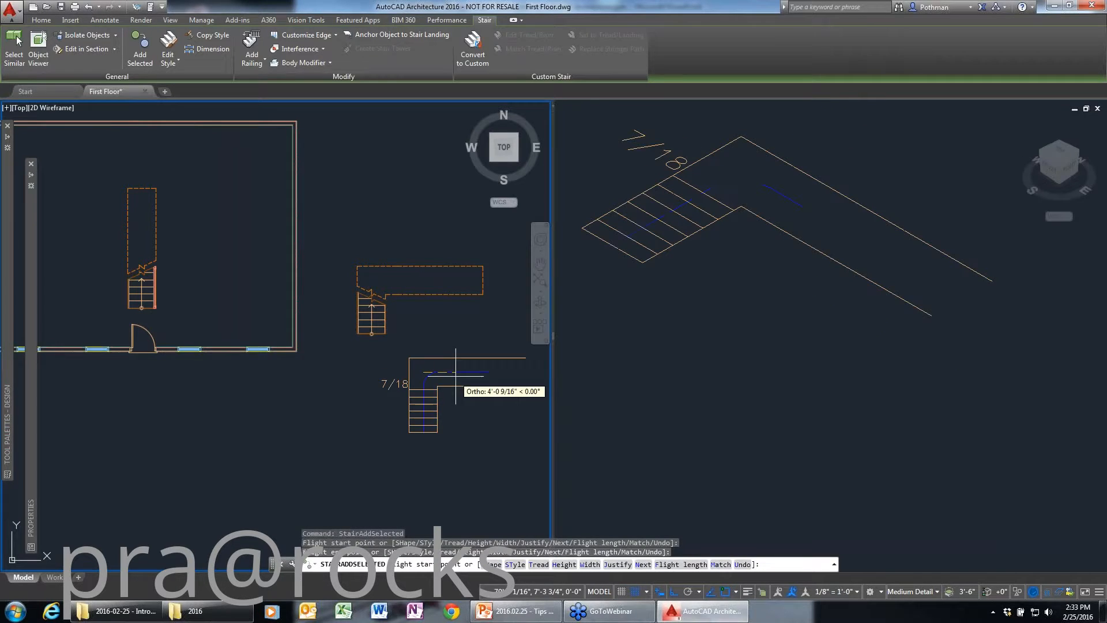
{"action": "left_click", "coordinate": [464, 372]}
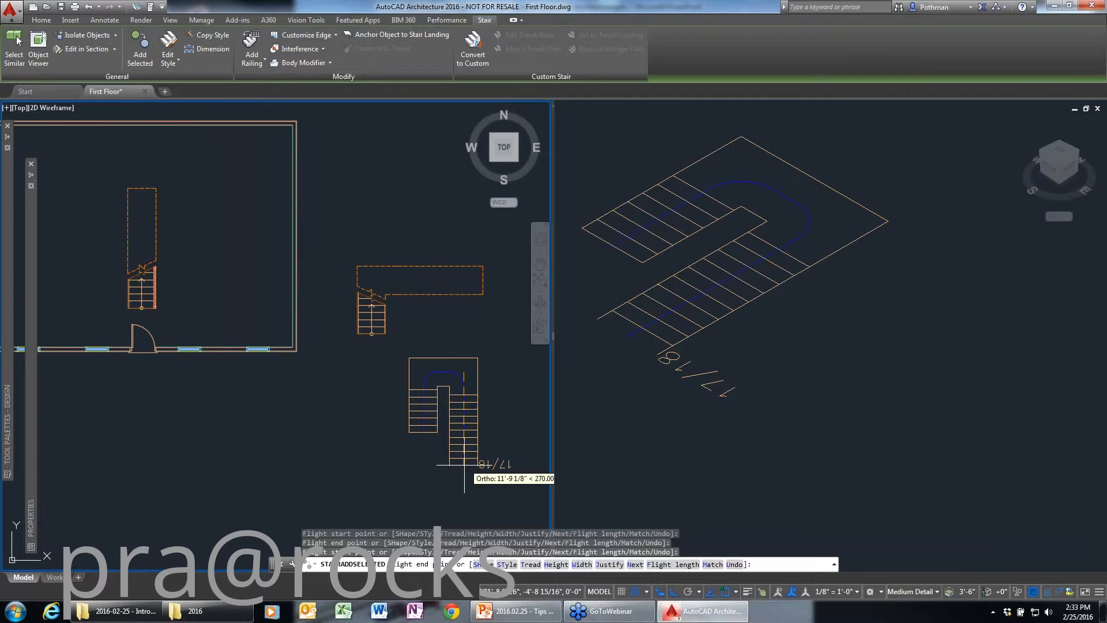
{"action": "left_click", "coordinate": [464, 466]}
{"action": "key", "text": "Escape"}
{"action": "left_click", "coordinate": [704, 440]}
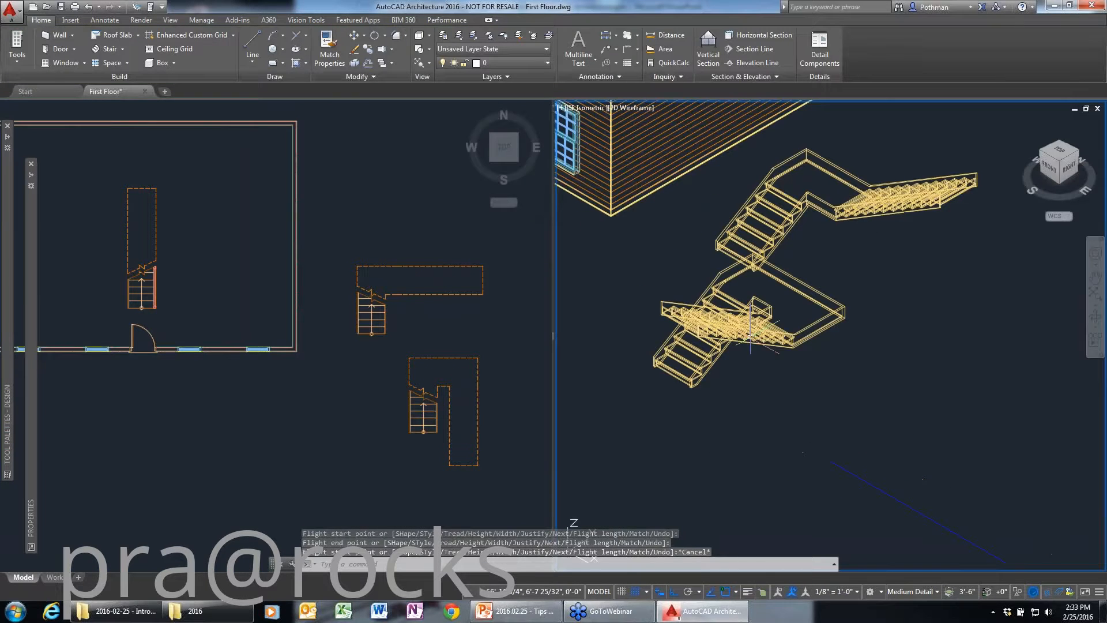
{"action": "scroll", "coordinate": [749, 338], "scroll_direction": "up", "scroll_amount": 4}
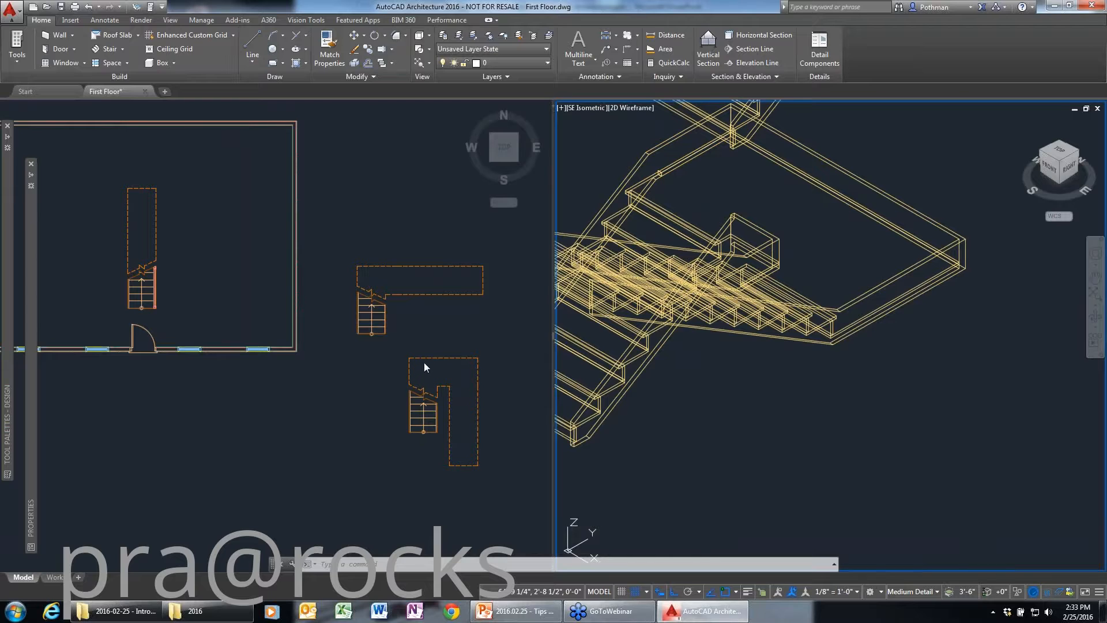
- Delete both the L-shaped and U-shaped stairs east of the building
{"action": "left_click", "coordinate": [503, 414]}
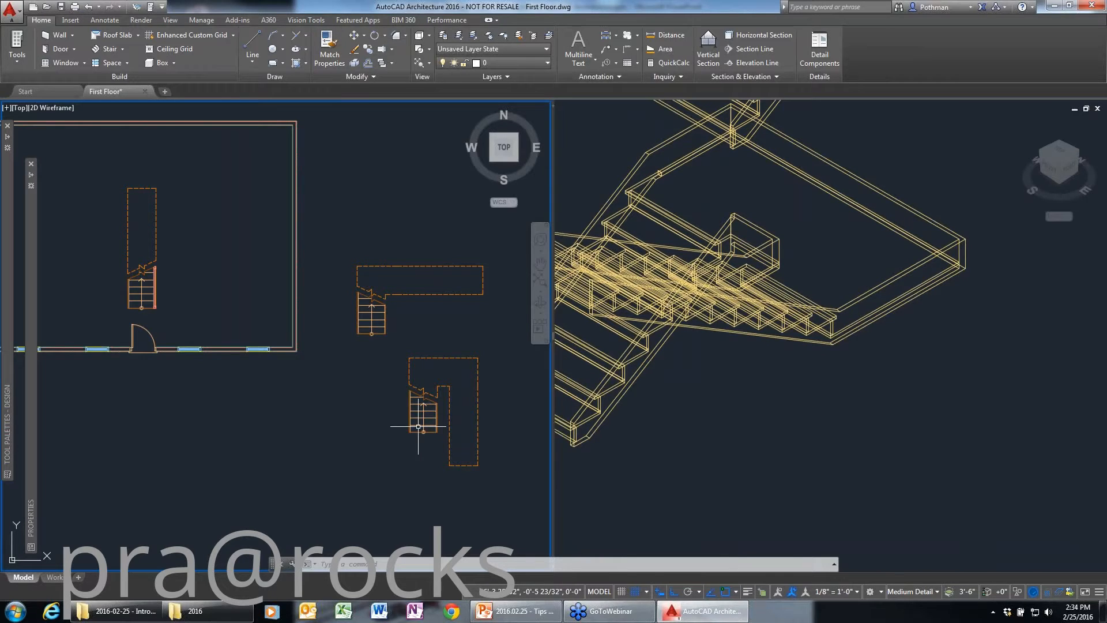
{"action": "left_click", "coordinate": [484, 473]}
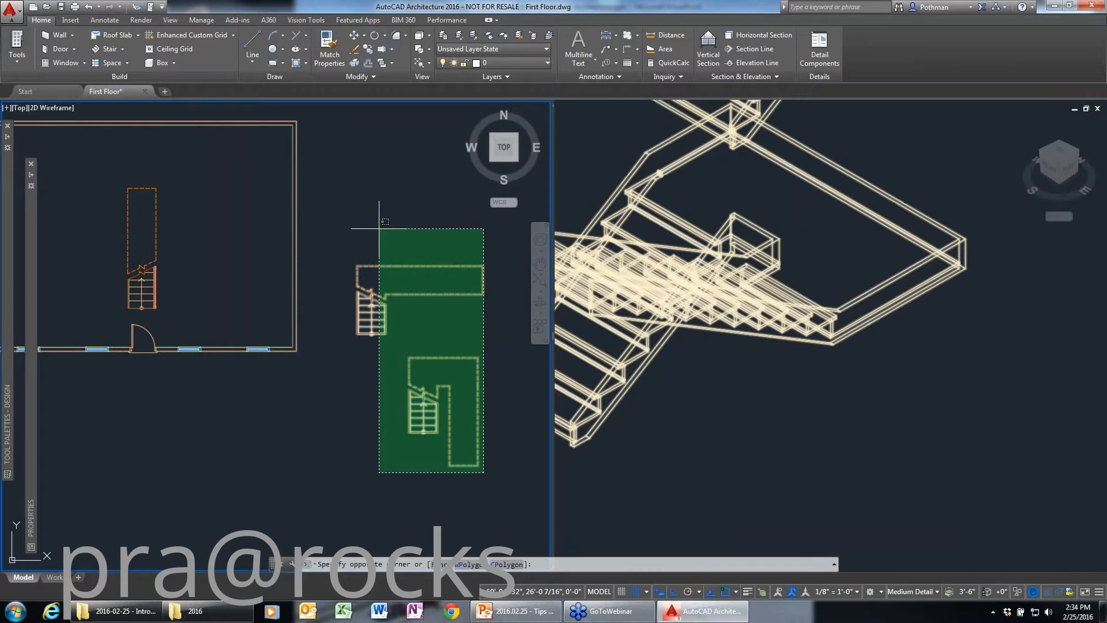
{"action": "left_click", "coordinate": [379, 229]}
{"action": "key", "text": "Delete"}
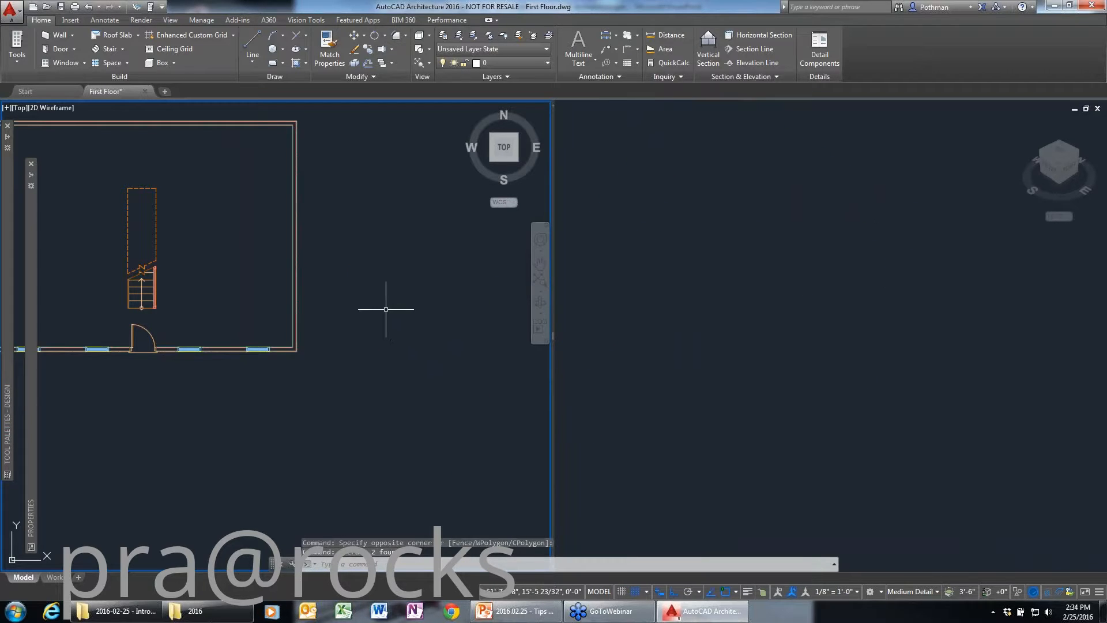
- Reframe the isometric and plan viewports on the whole building with its interior stair
{"action": "scroll", "coordinate": [386, 309], "scroll_direction": "down", "scroll_amount": 4}
{"action": "left_click", "coordinate": [731, 340]}
{"action": "scroll", "coordinate": [728, 344], "scroll_direction": "down", "scroll_amount": 5}
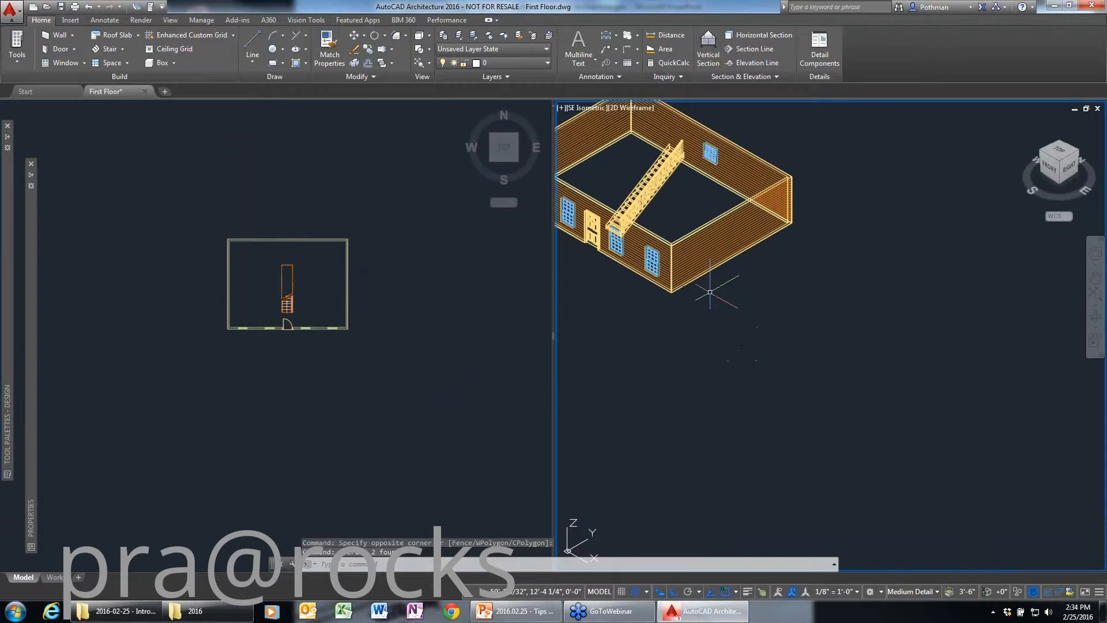
{"action": "middle_click_drag", "start_coordinate": [659, 241], "coordinate": [771, 395]}
{"action": "scroll", "coordinate": [807, 375], "scroll_direction": "up", "scroll_amount": 3}
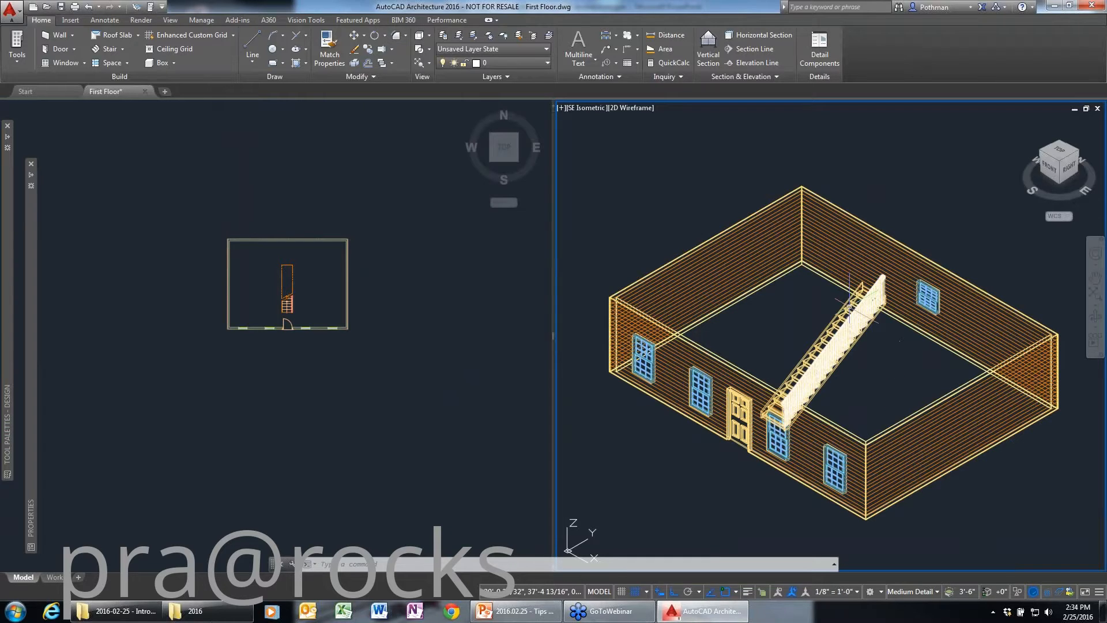
{"action": "left_click", "coordinate": [327, 278]}
{"action": "scroll", "coordinate": [293, 295], "scroll_direction": "up", "scroll_amount": 4}
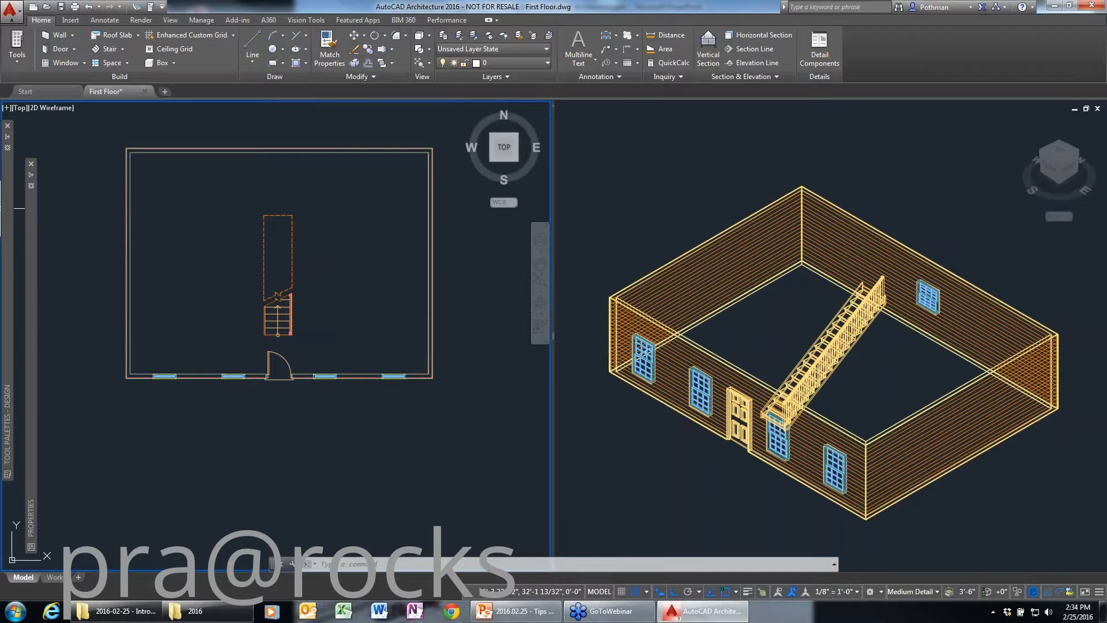
- Add a roof over the building by tracing the four outer wall corners in the plan view
{"action": "mouse_move", "coordinate": [6, 212]}
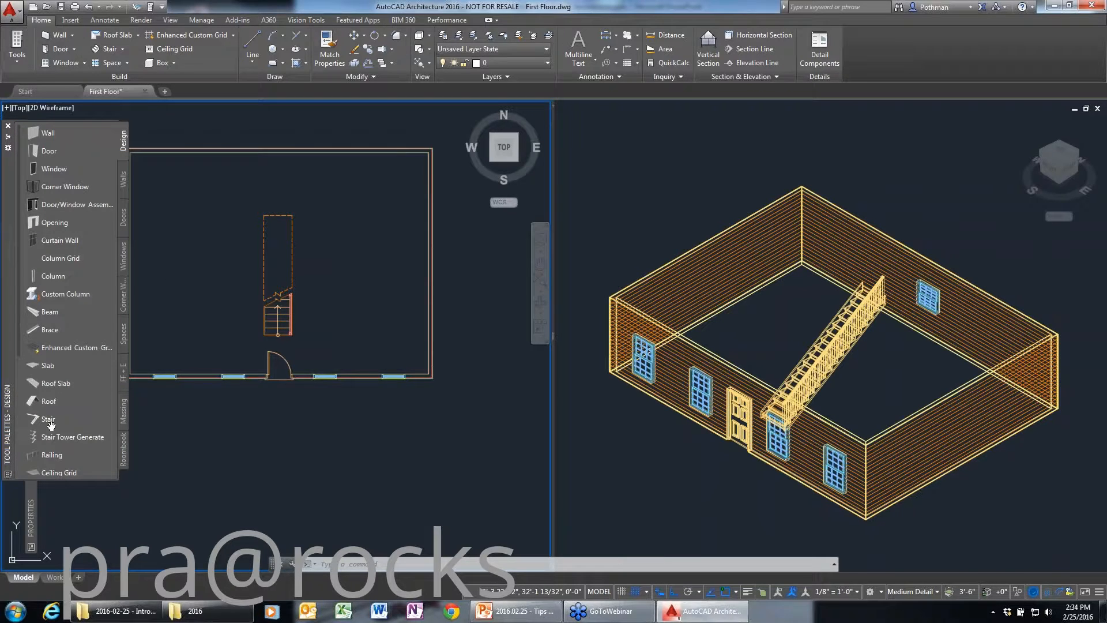
{"action": "left_click", "coordinate": [49, 401]}
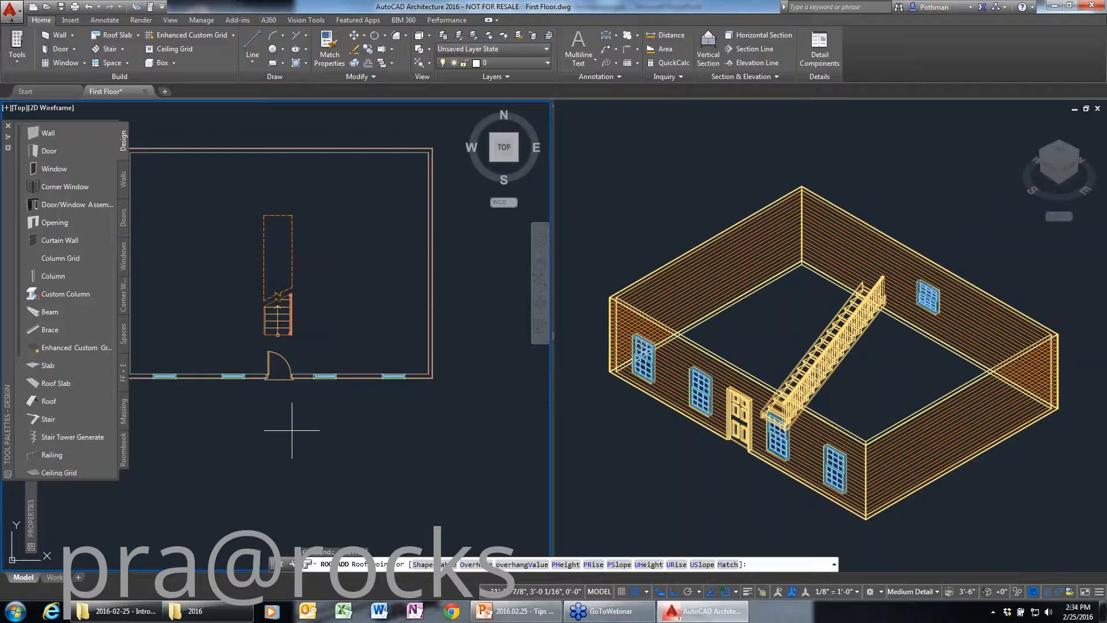
{"action": "left_click", "coordinate": [123, 377]}
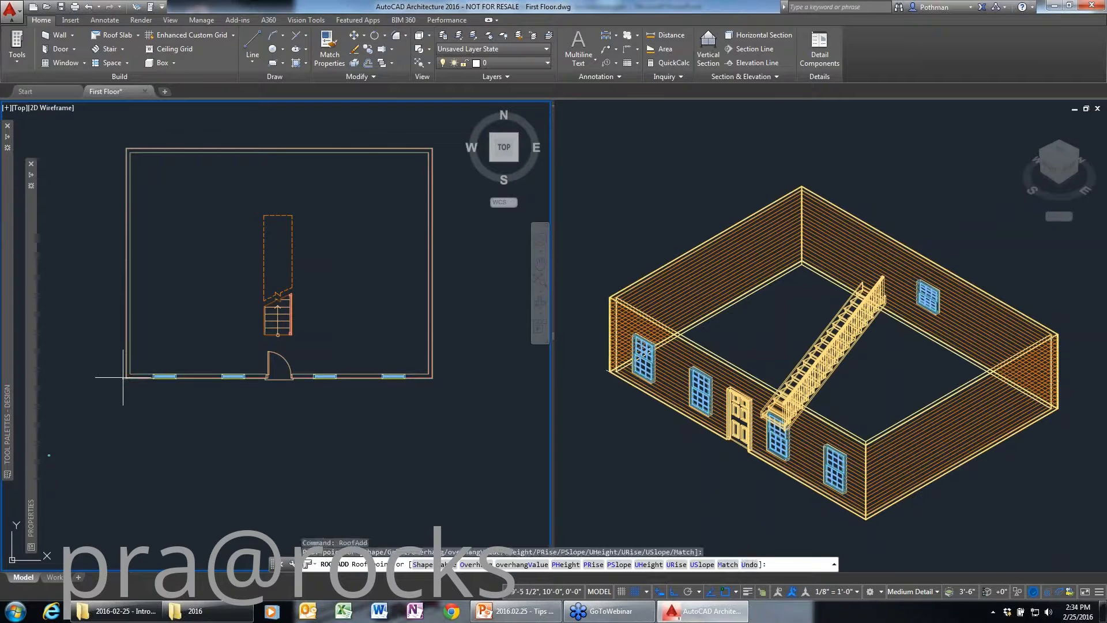
{"action": "left_click", "coordinate": [437, 380]}
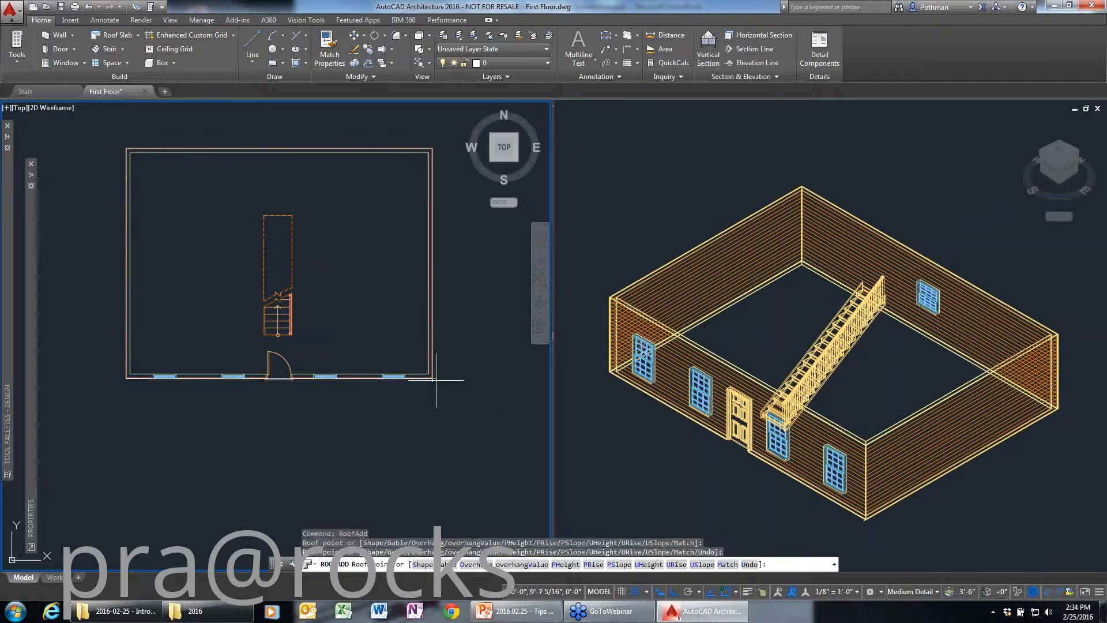
{"action": "left_click", "coordinate": [433, 149]}
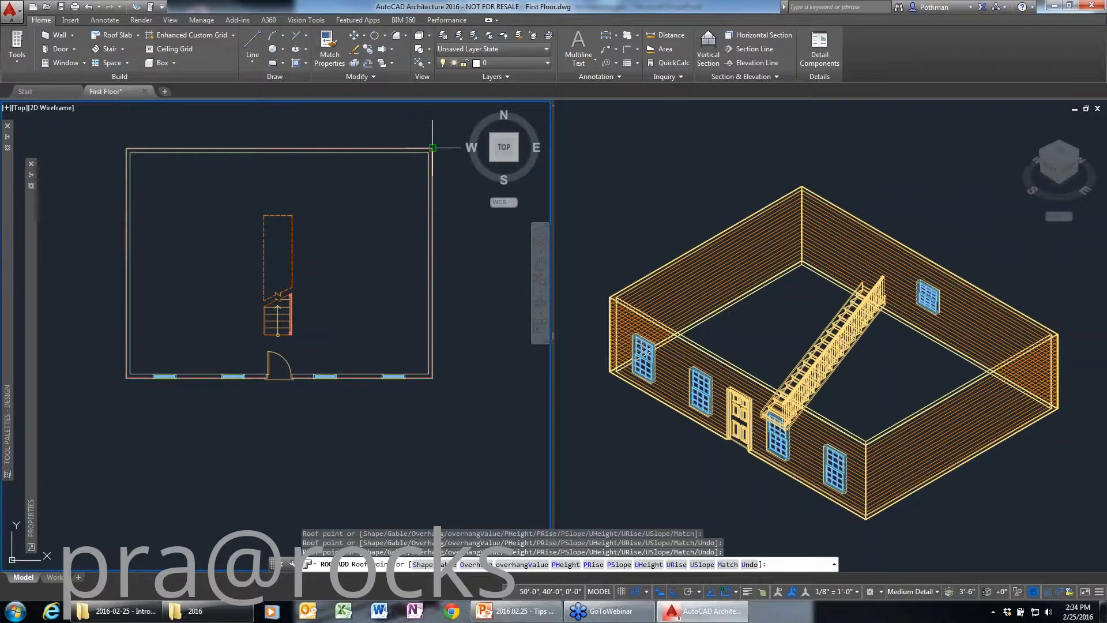
{"action": "left_click", "coordinate": [125, 149]}
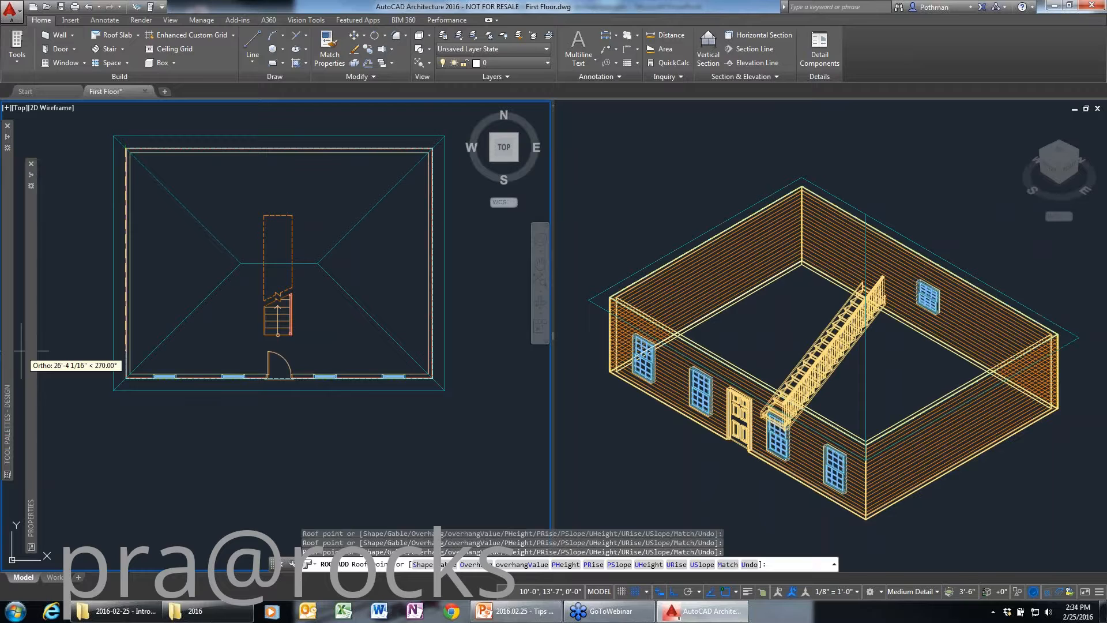
{"action": "key", "text": "Return"}
- Stretch the east end of the roof ridge out past the east wall to turn that hip into a gable
{"action": "left_click", "coordinate": [912, 395]}
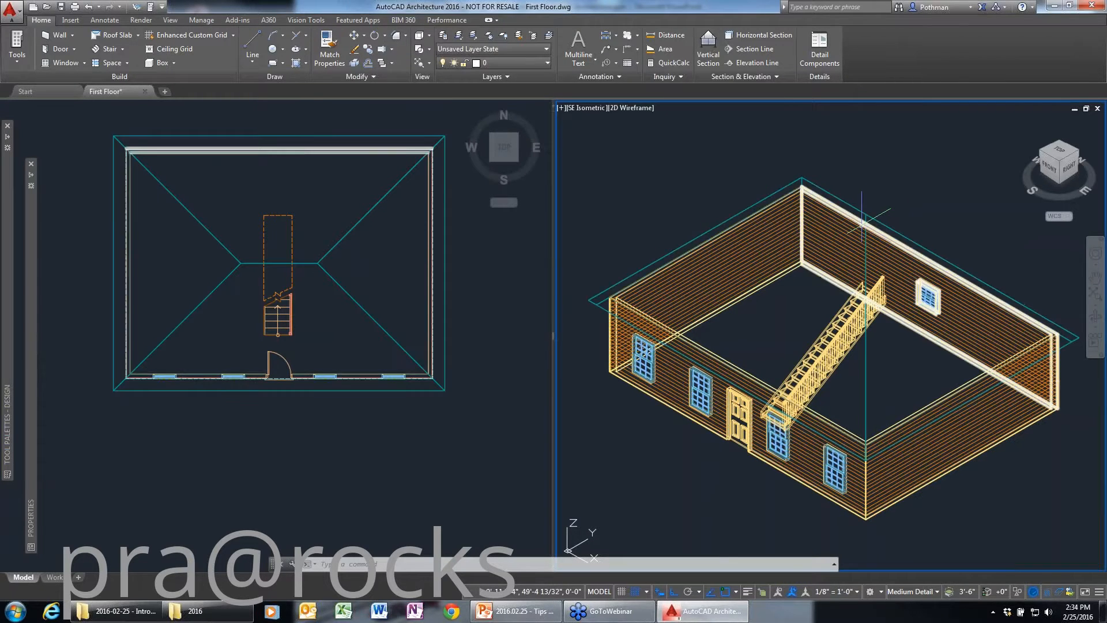
{"action": "left_click", "coordinate": [908, 400]}
{"action": "left_click", "coordinate": [855, 397]}
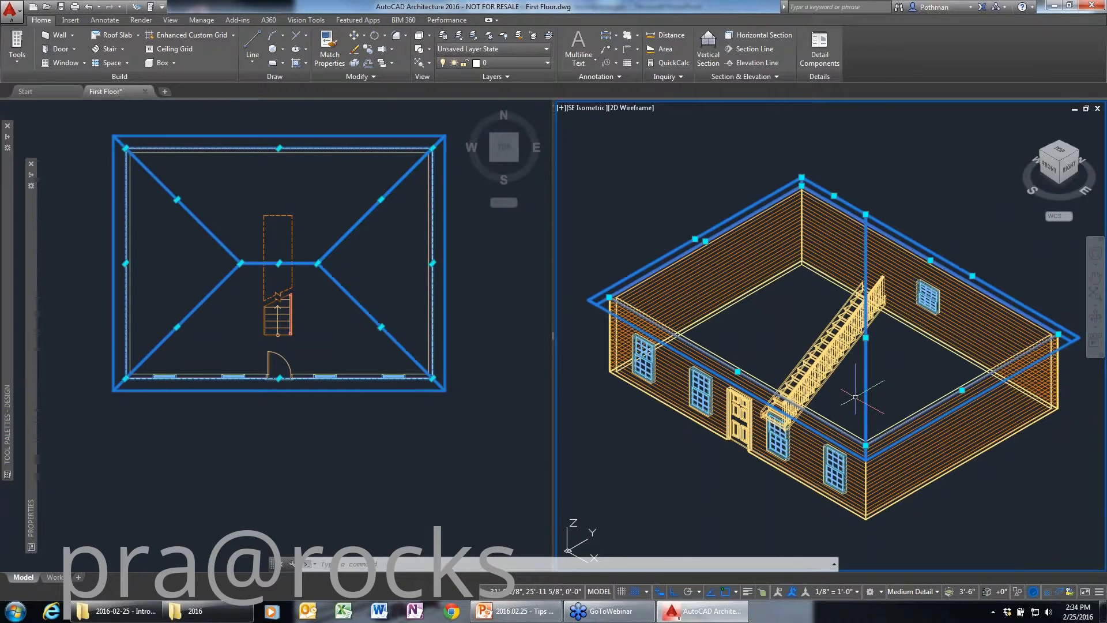
{"action": "left_click", "coordinate": [866, 215]}
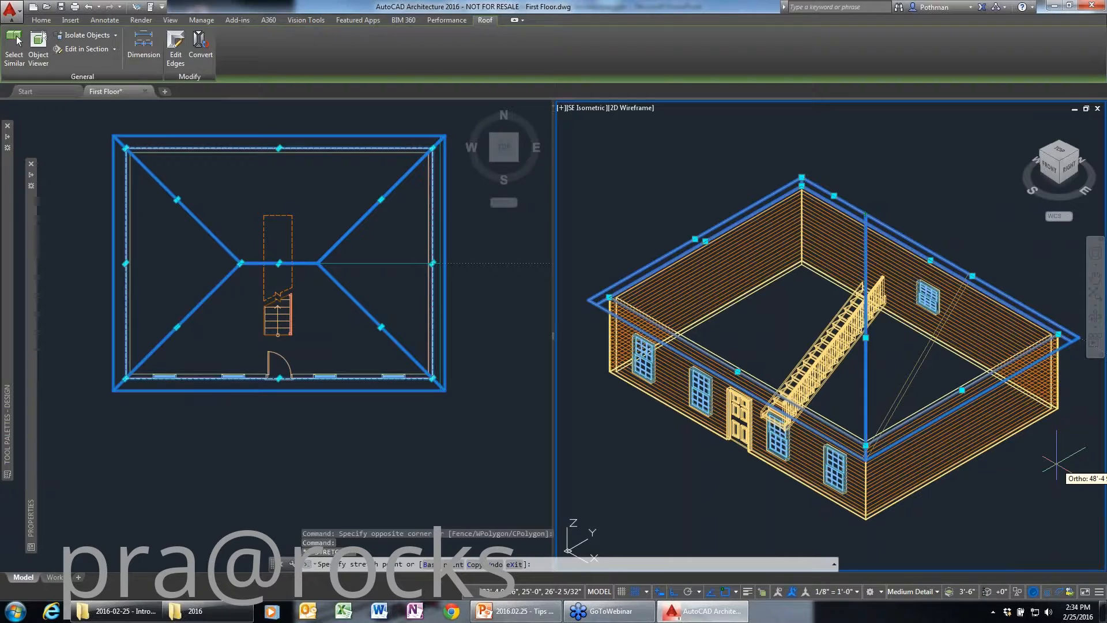
{"action": "left_click", "coordinate": [969, 398]}
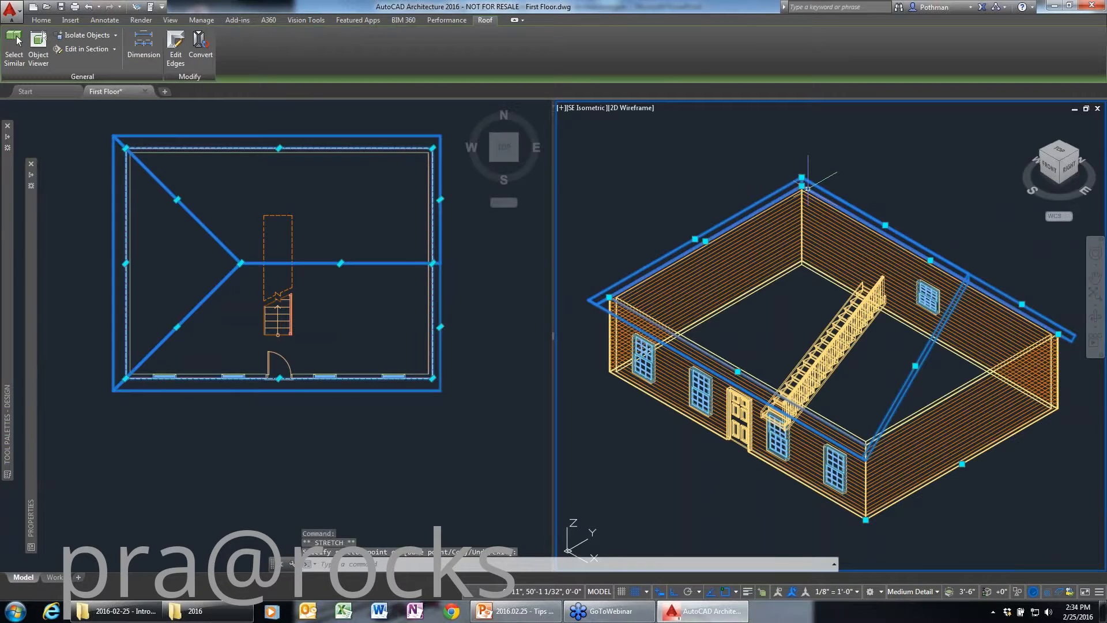
{"action": "left_click", "coordinate": [695, 238]}
{"action": "scroll", "coordinate": [600, 116], "scroll_direction": "down", "scroll_amount": 3}
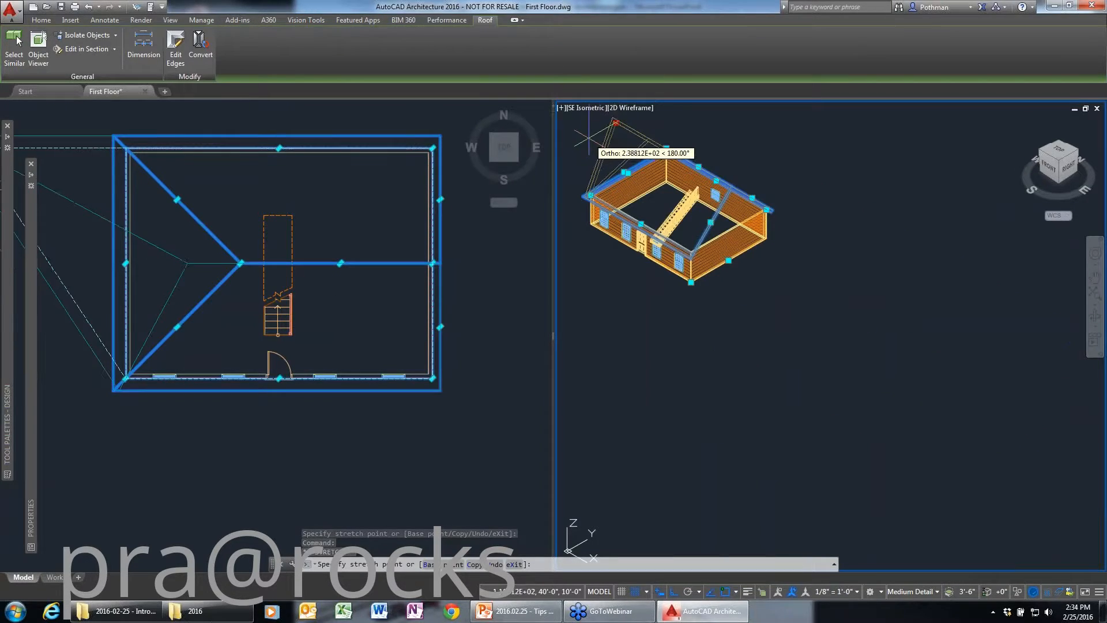
{"action": "left_click", "coordinate": [82, 280]}
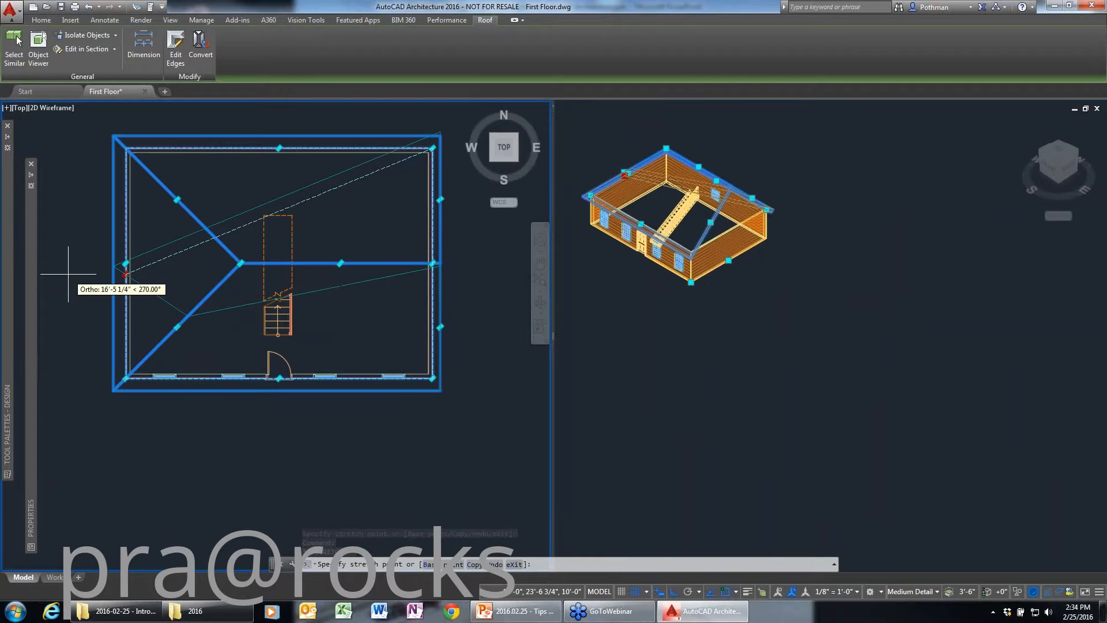
{"action": "key", "text": "Escape"}
{"action": "key", "text": "Escape"}
- Stretch the west end of the roof ridge out past the west wall to form a gable in plan view
{"action": "left_click", "coordinate": [241, 263]}
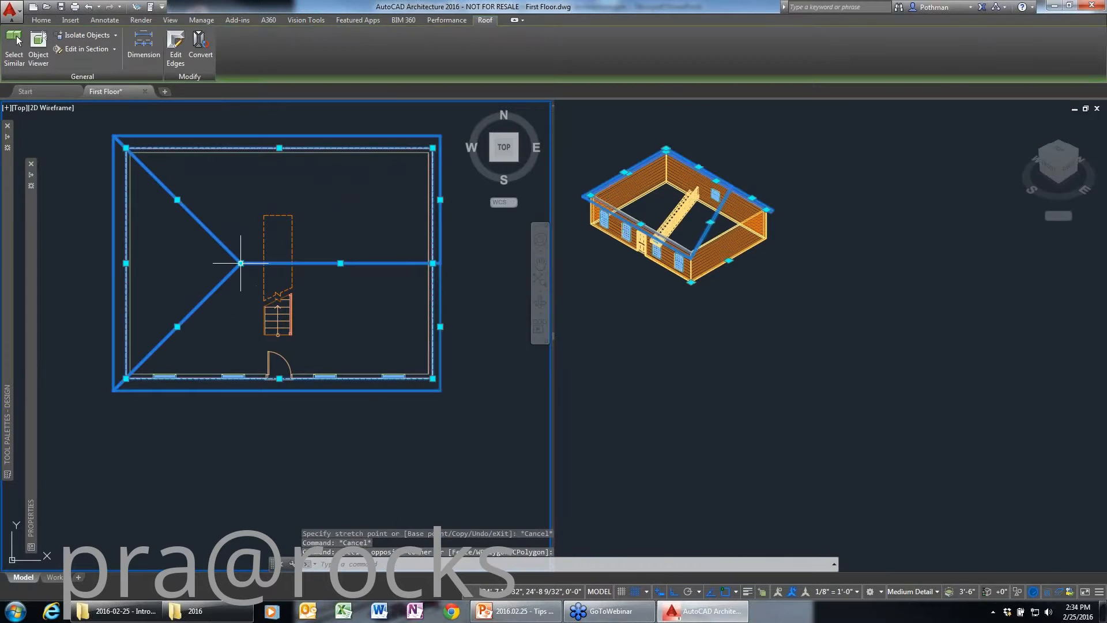
{"action": "left_click", "coordinate": [240, 263]}
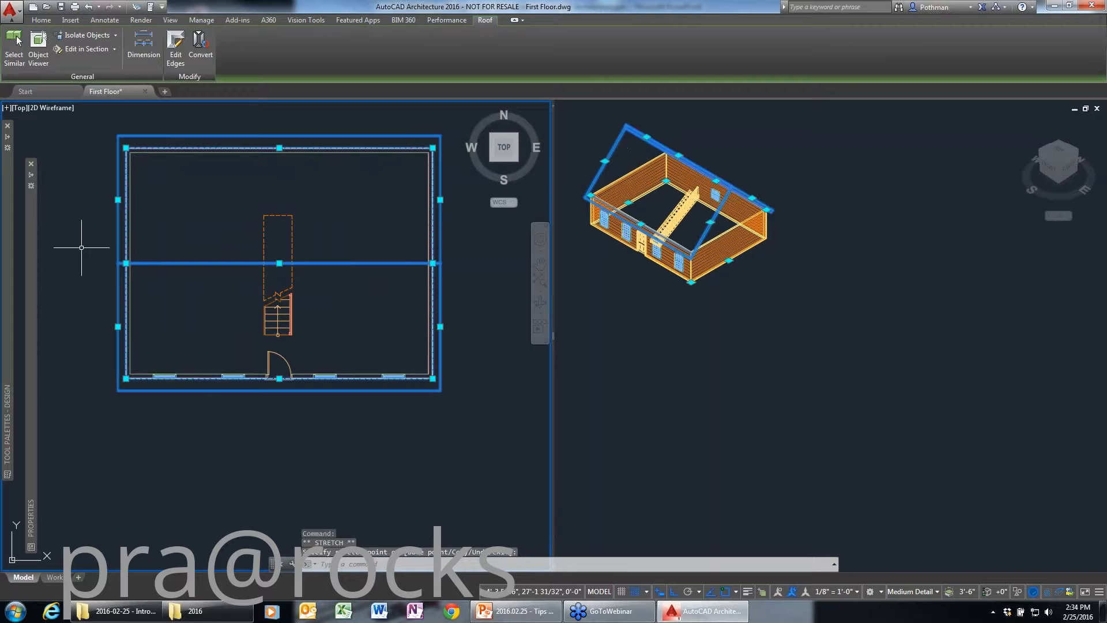
{"action": "key", "text": "Escape"}
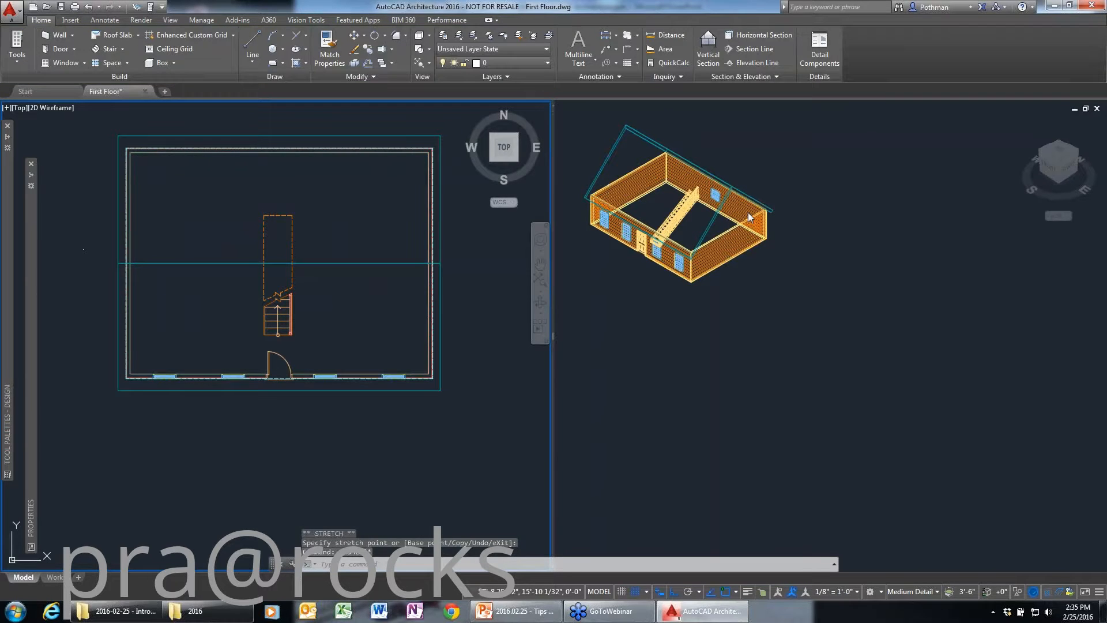
- Preview the whole gable-roofed building in the Realistic visual style, and return the isometric view to 2D Wireframe
{"action": "left_click", "coordinate": [791, 276]}
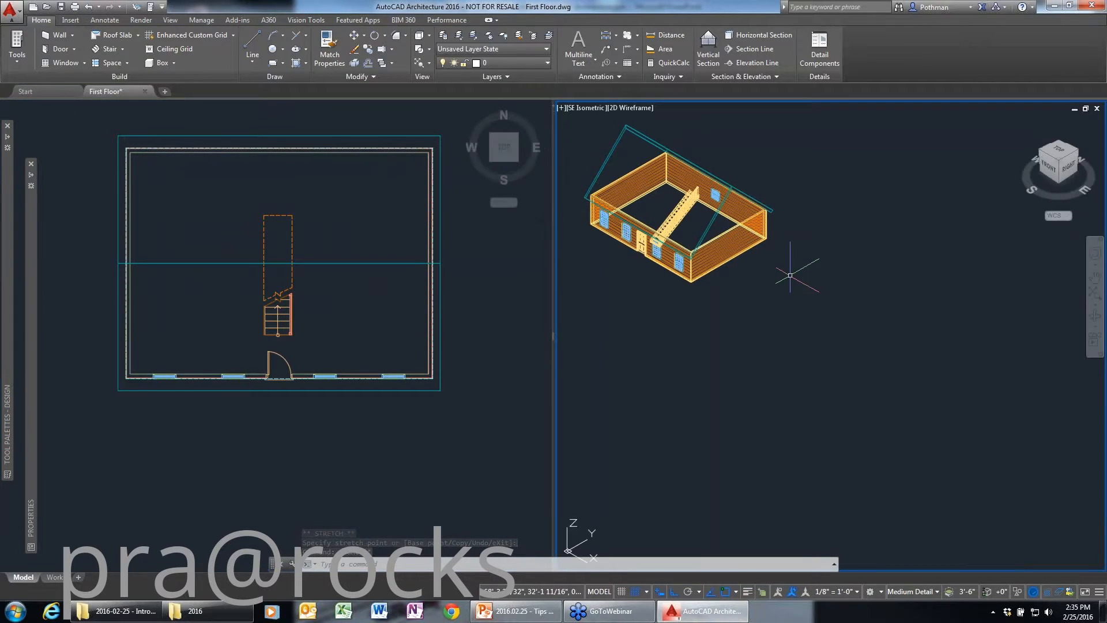
{"action": "scroll", "coordinate": [751, 206], "scroll_direction": "up", "scroll_amount": 2}
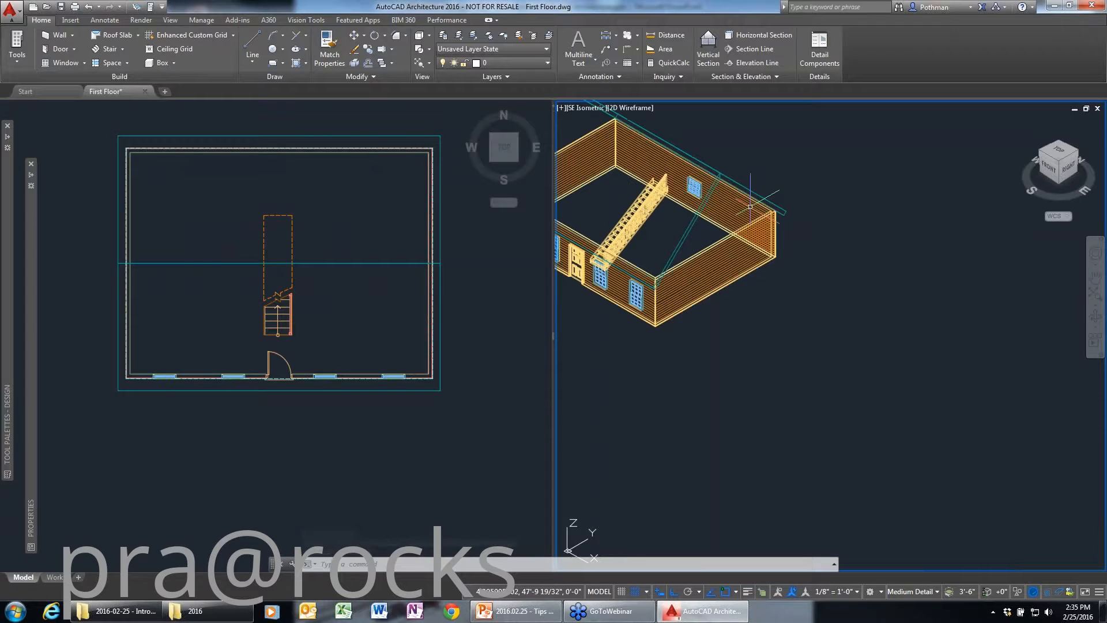
{"action": "middle_click", "coordinate": [749, 212]}
{"action": "middle_click", "coordinate": [749, 213]}
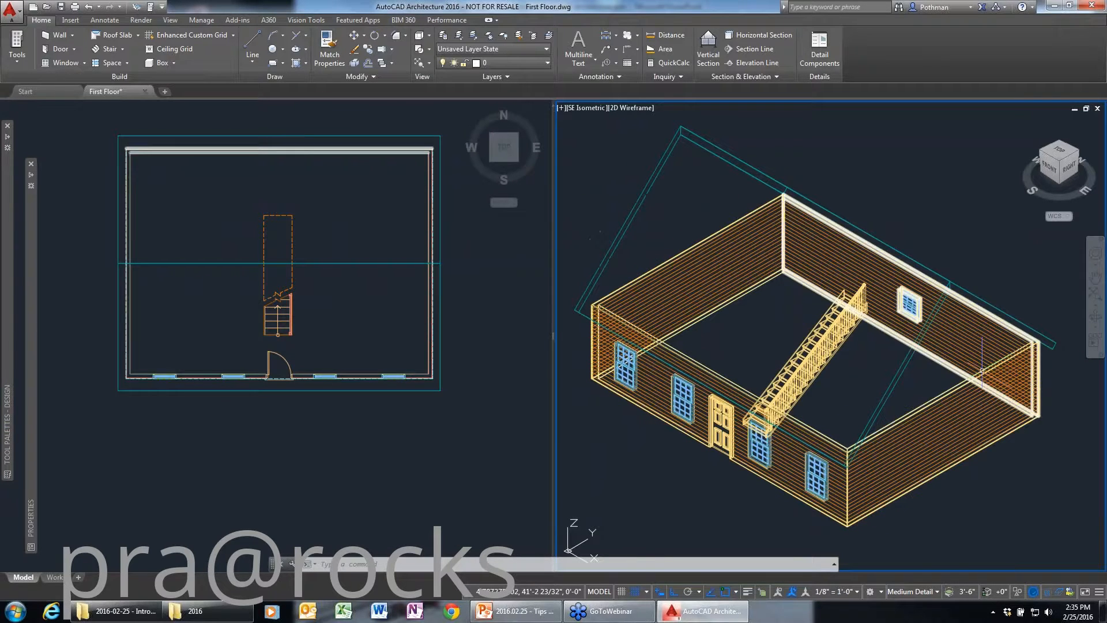
{"action": "left_click", "coordinate": [634, 108]}
{"action": "left_click", "coordinate": [669, 178]}
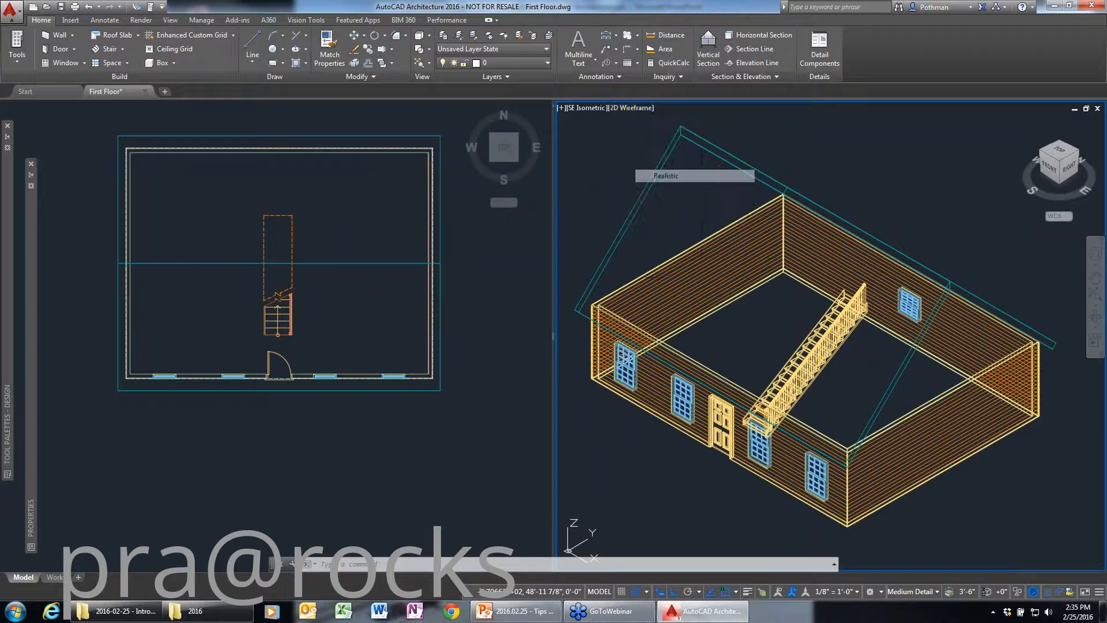
{"action": "left_click", "coordinate": [907, 321]}
{"action": "key", "text": "Escape"}
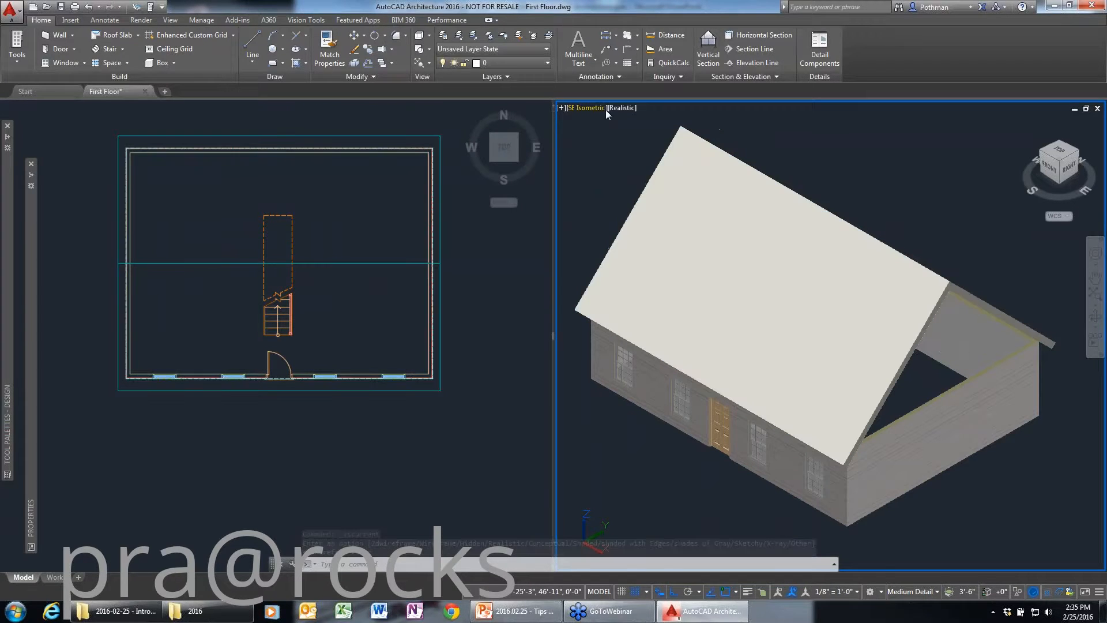
{"action": "left_click", "coordinate": [622, 108]}
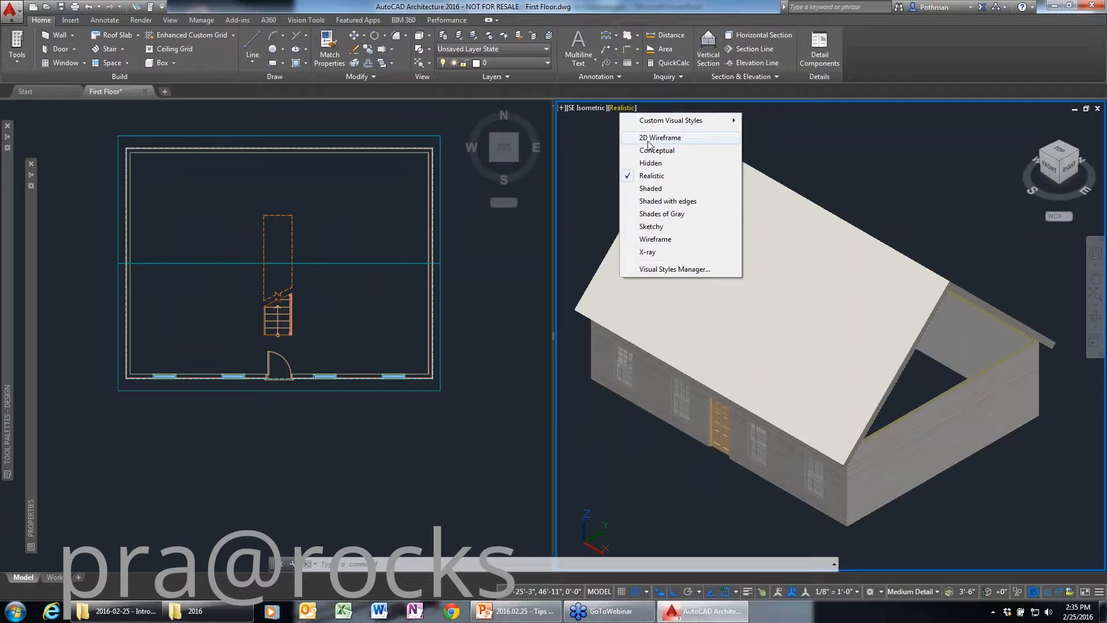
{"action": "left_click", "coordinate": [649, 140]}
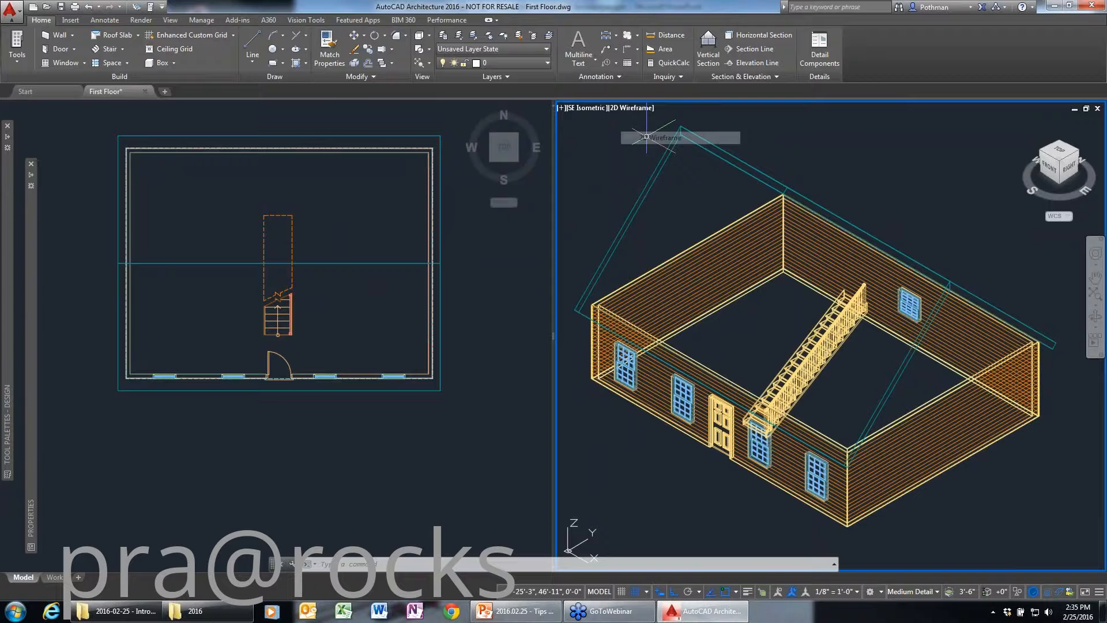
- Modify the east end wall's roof line with Auto project, using the roof as the object to project to
{"action": "left_click", "coordinate": [1002, 393]}
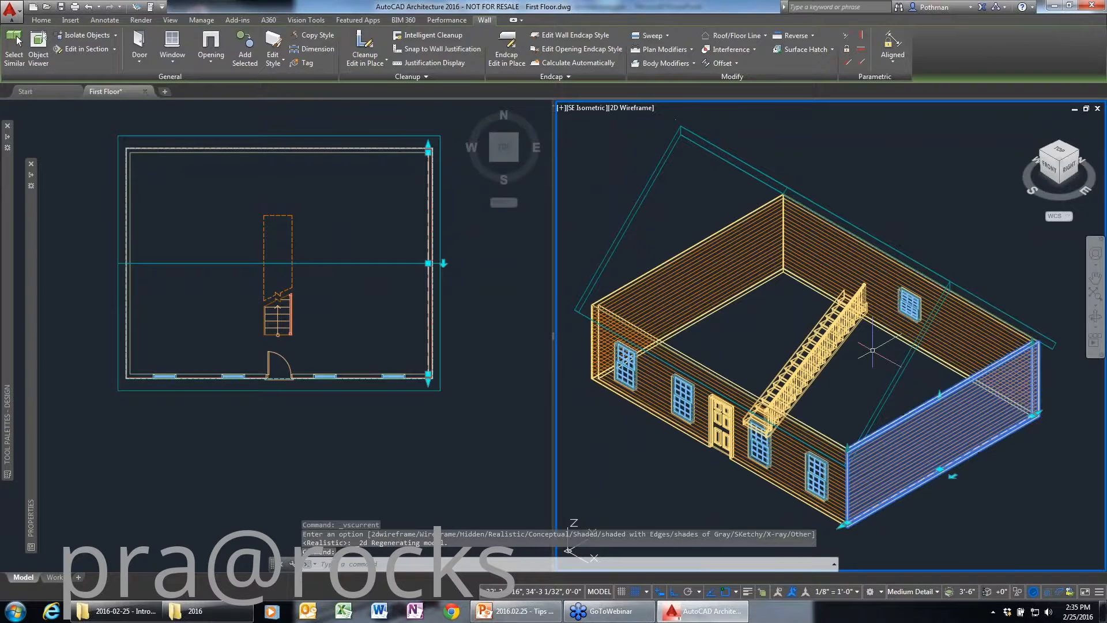
{"action": "right_click", "coordinate": [1002, 393]}
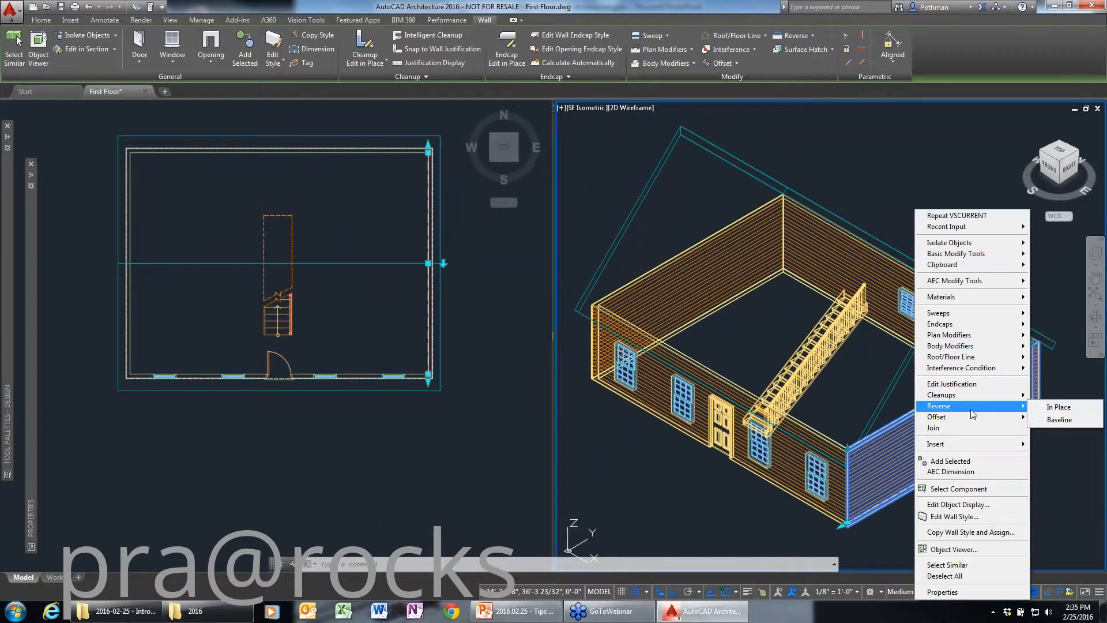
{"action": "mouse_move", "coordinate": [964, 364]}
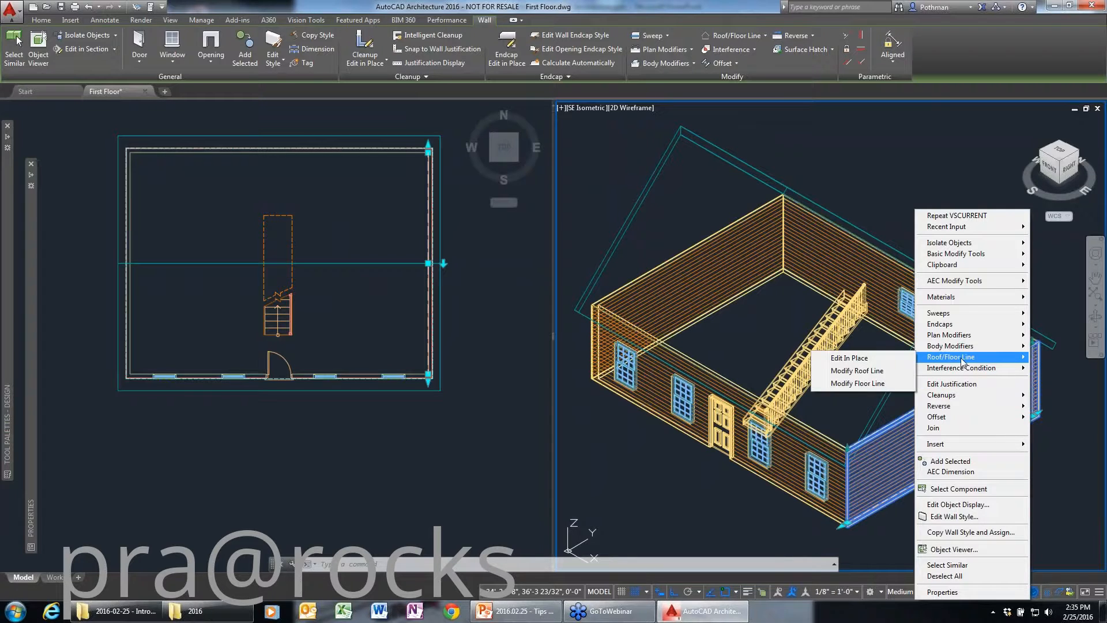
{"action": "left_click", "coordinate": [857, 371]}
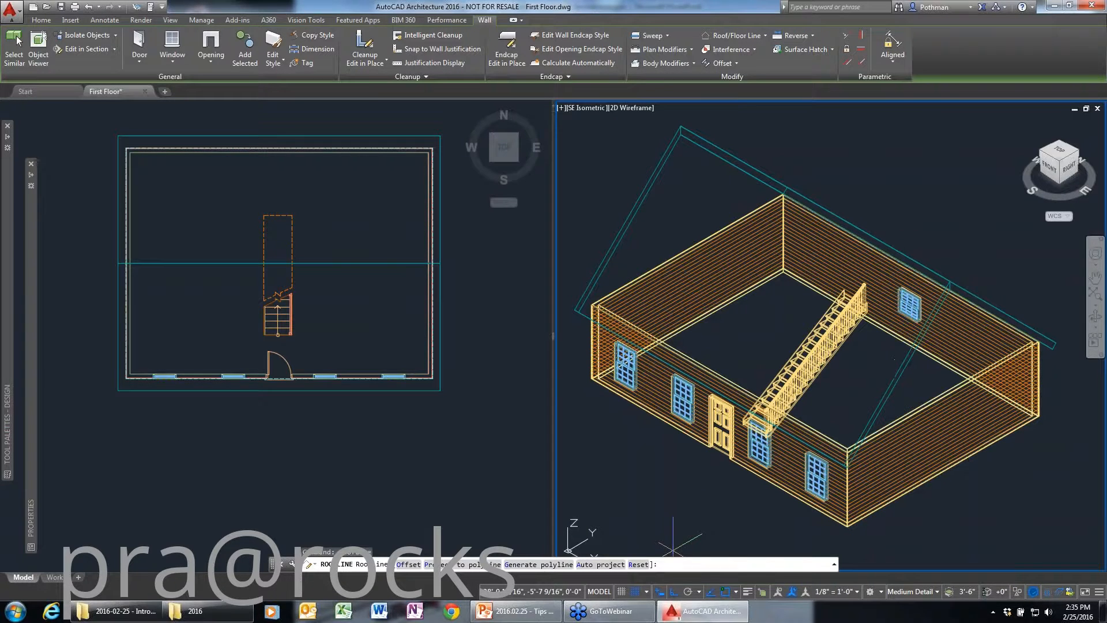
{"action": "left_click", "coordinate": [591, 566]}
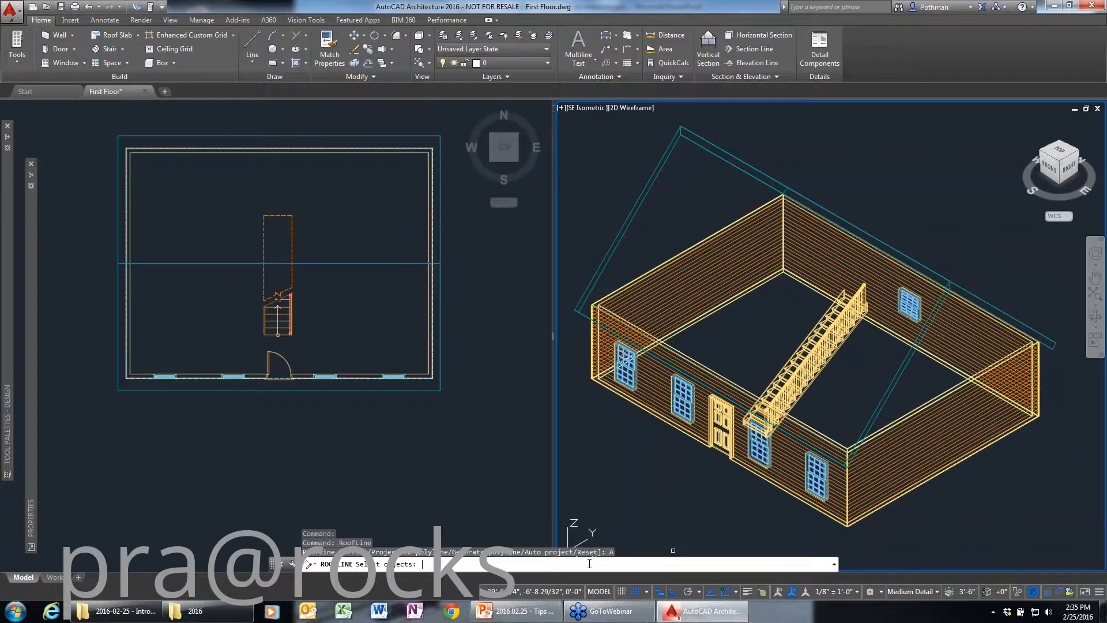
{"action": "left_click", "coordinate": [965, 289]}
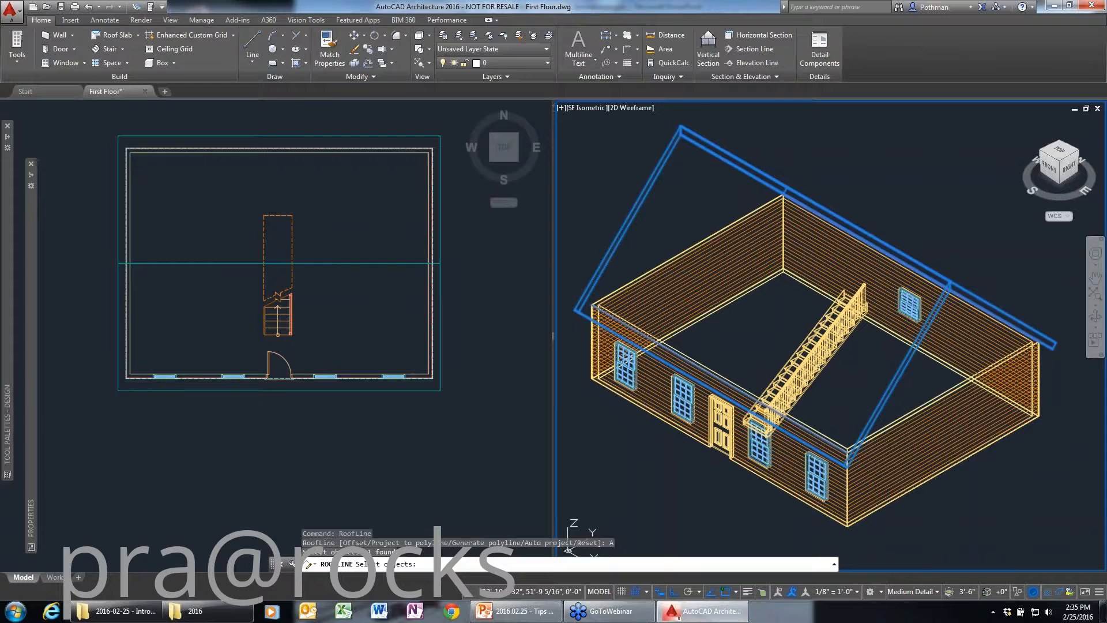
{"action": "key", "text": "Return"}
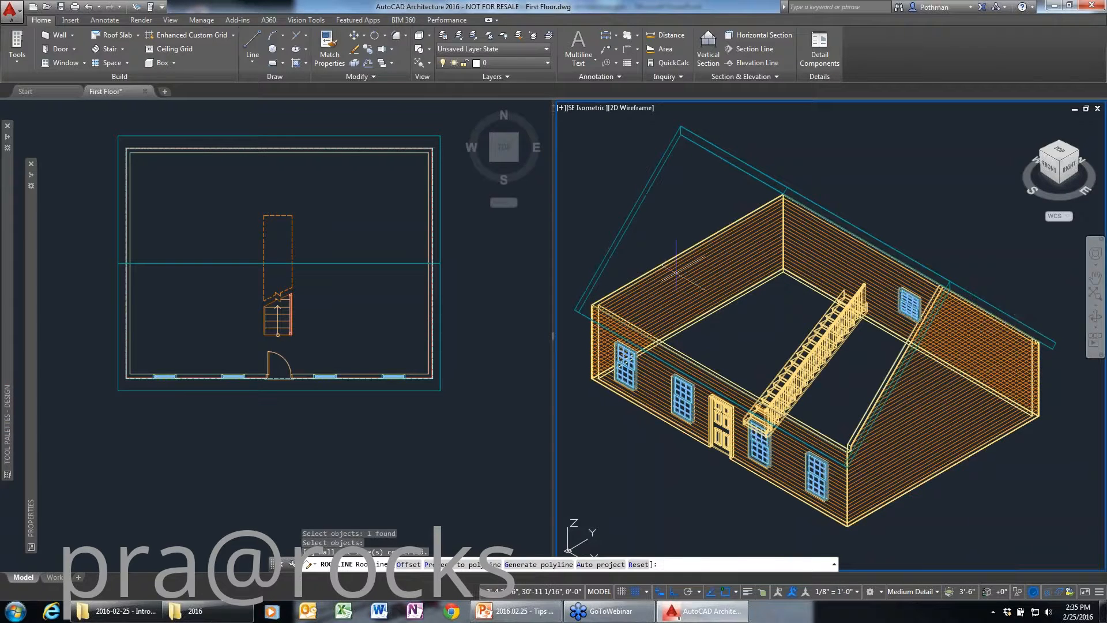
{"action": "key", "text": "Escape"}
- Extend the west end wall up to the roof by modifying its roof line with Auto project
{"action": "left_click", "coordinate": [675, 274]}
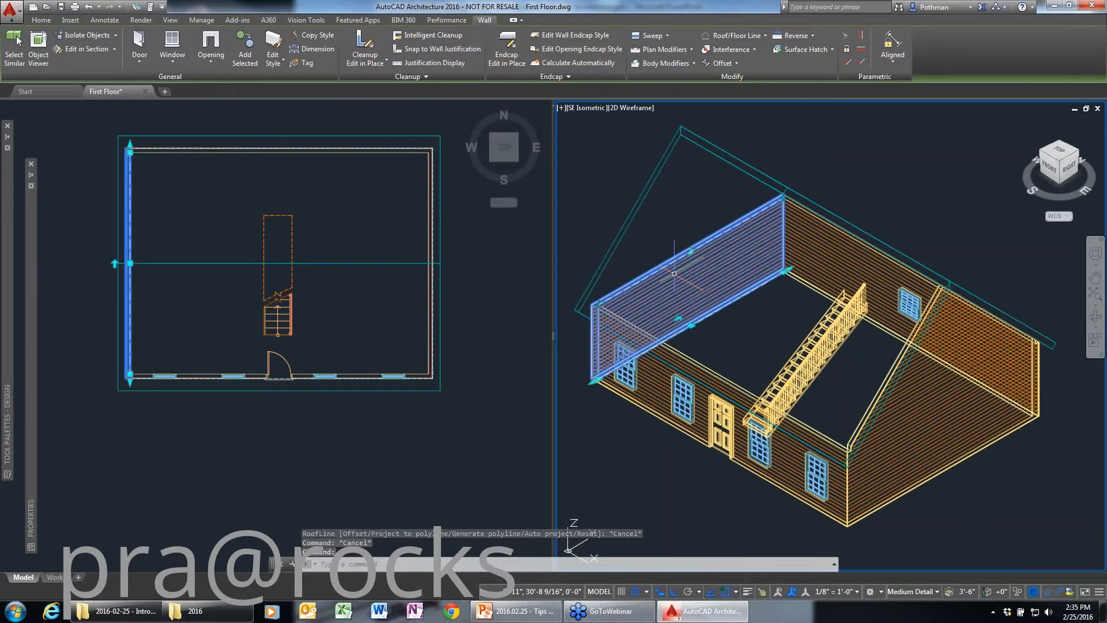
{"action": "right_click", "coordinate": [674, 274]}
{"action": "mouse_move", "coordinate": [710, 357]}
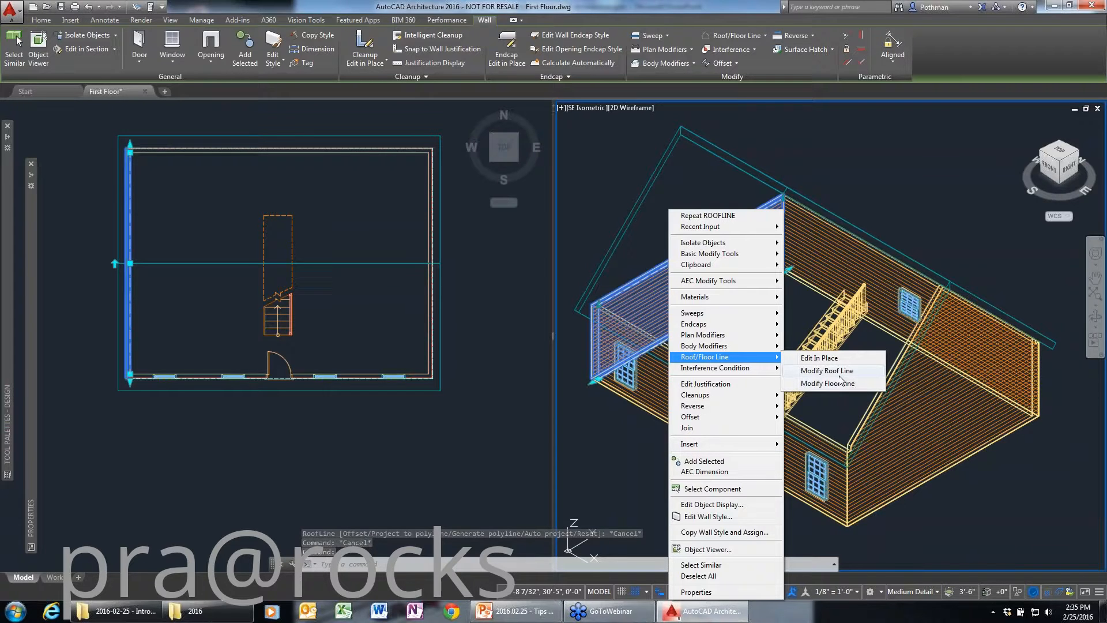
{"action": "left_click", "coordinate": [827, 371]}
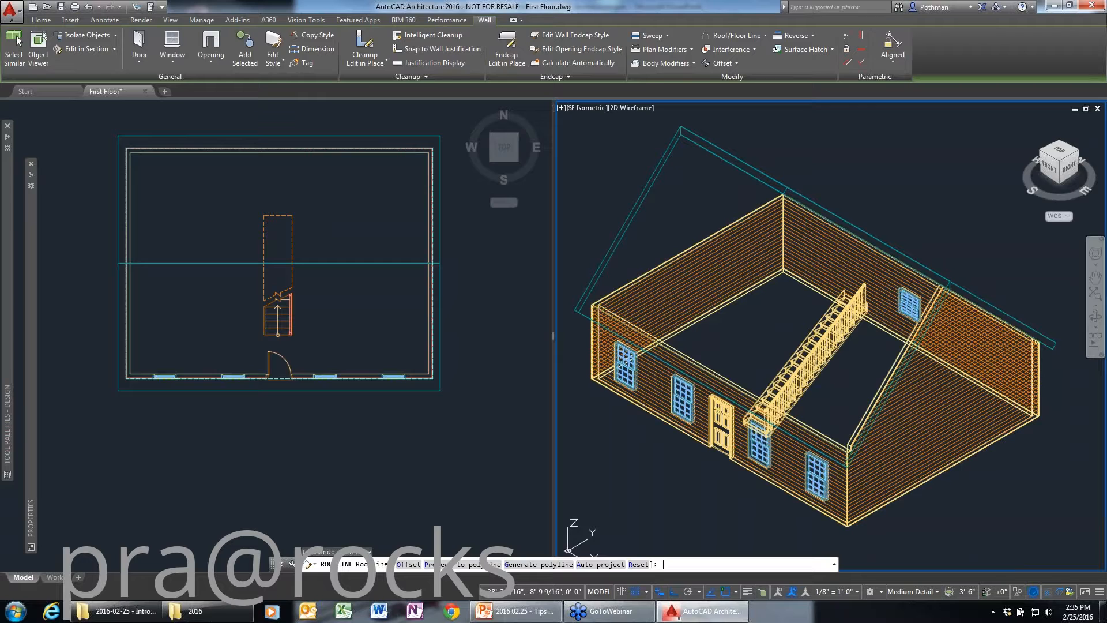
{"action": "type", "text": "A"}
{"action": "key", "text": "Return"}
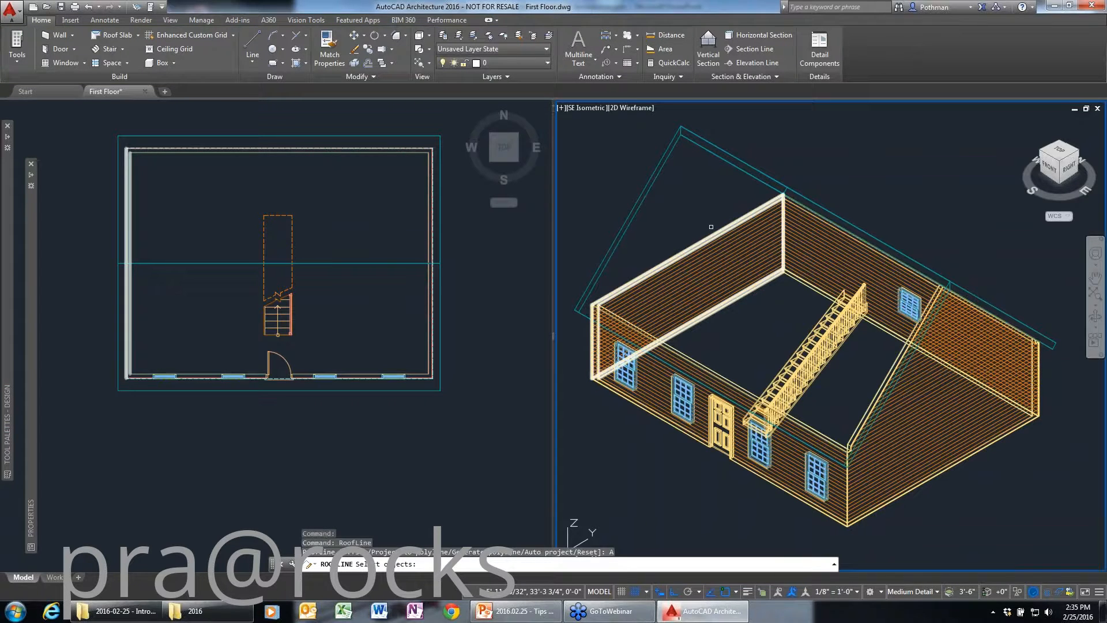
{"action": "left_click", "coordinate": [709, 143]}
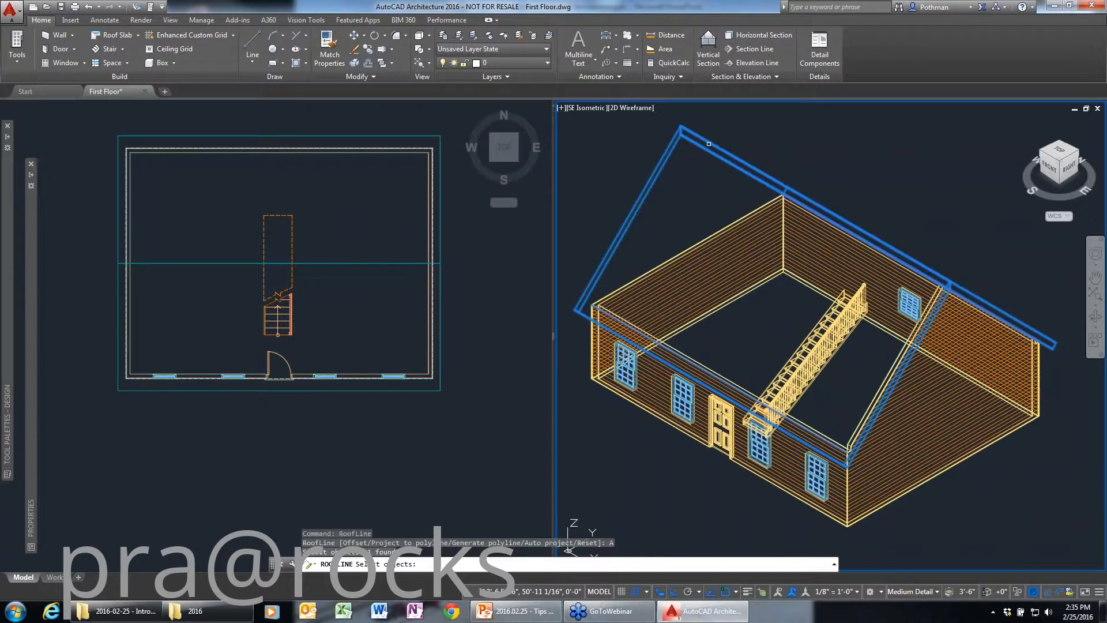
{"action": "key", "text": "Return"}
{"action": "key", "text": "Escape"}
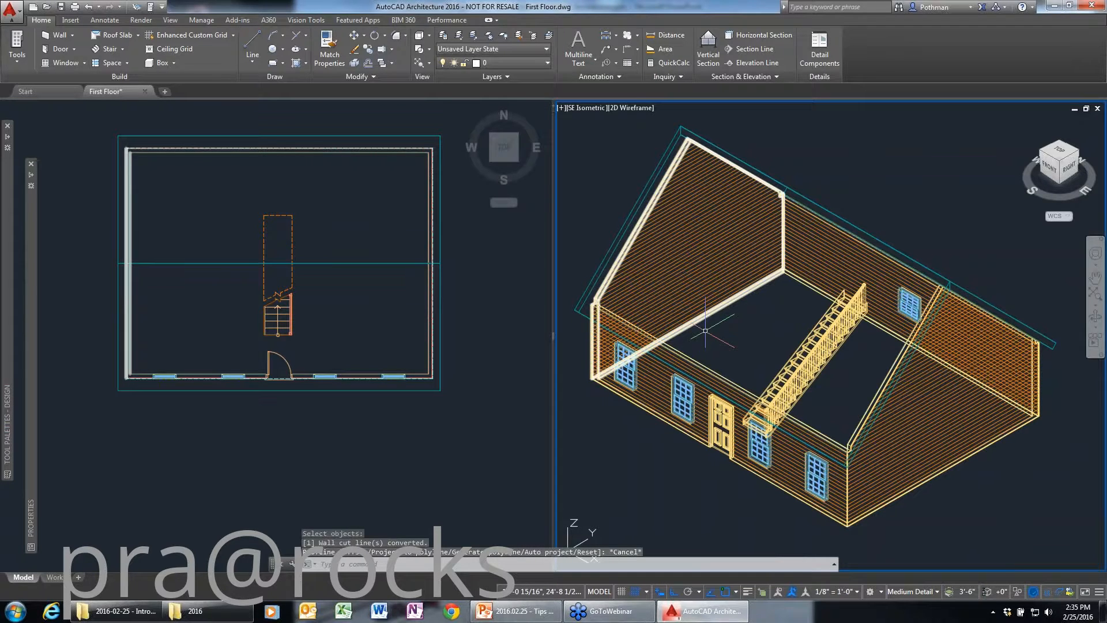
- Add a door matching the front door's settings to the middle of the east end wall
{"action": "left_click", "coordinate": [721, 421]}
{"action": "right_click", "coordinate": [709, 184]}
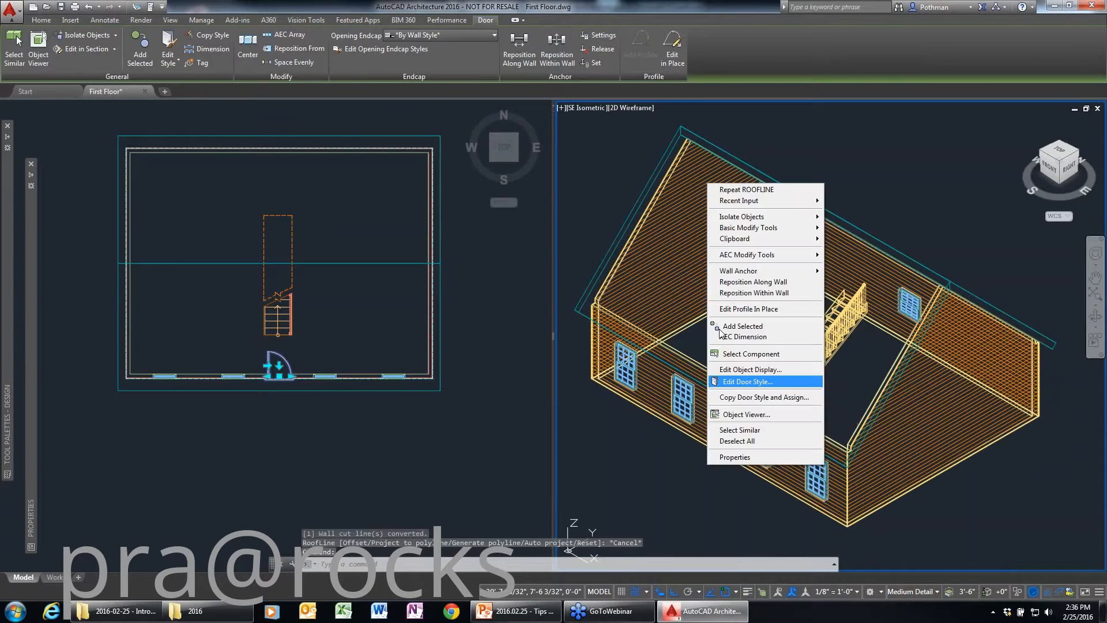
{"action": "left_click", "coordinate": [746, 326]}
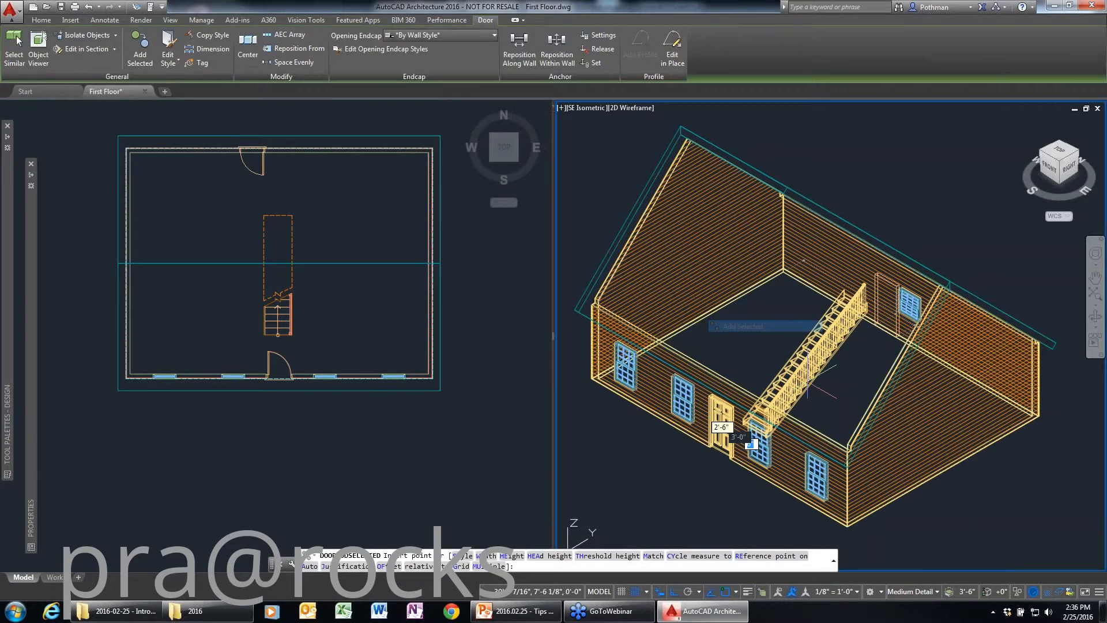
{"action": "left_click", "coordinate": [939, 447]}
{"action": "key", "text": "Return"}
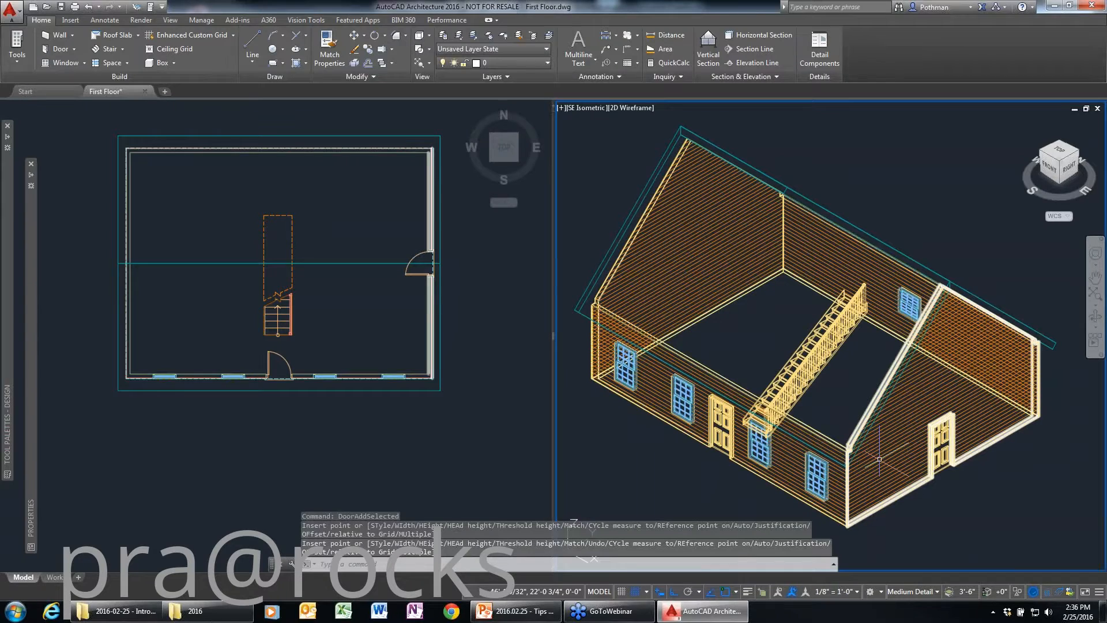
- Add two windows matching the existing front windows to the east end wall, one on each side of its door
{"action": "left_click", "coordinate": [810, 478]}
{"action": "right_click", "coordinate": [809, 480]}
{"action": "left_click", "coordinate": [844, 339]}
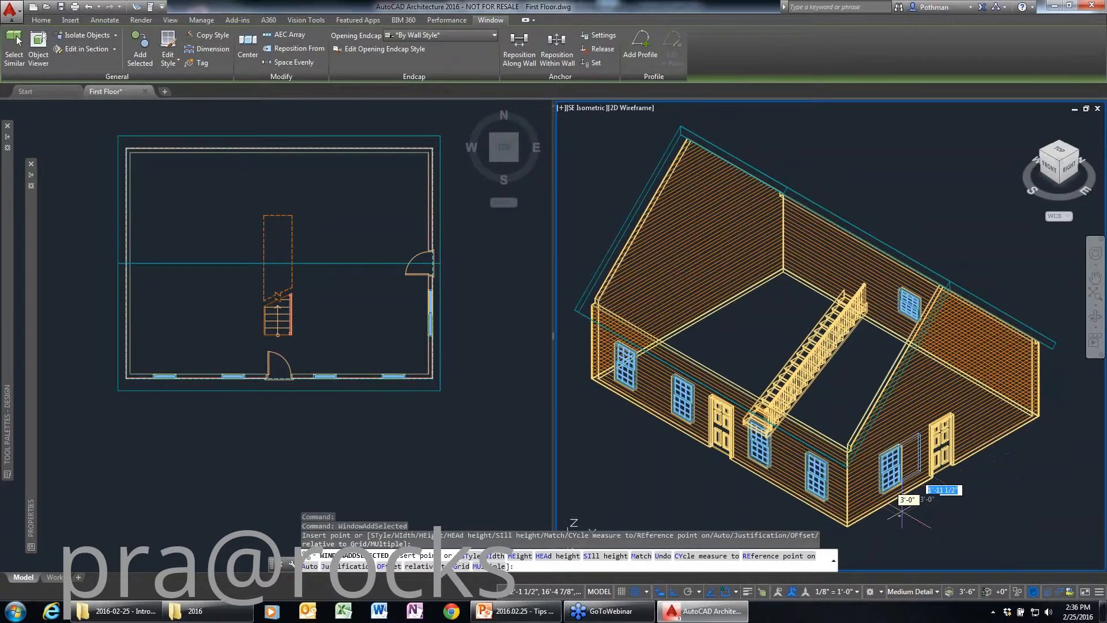
{"action": "left_click", "coordinate": [989, 456]}
{"action": "key", "text": "Escape"}
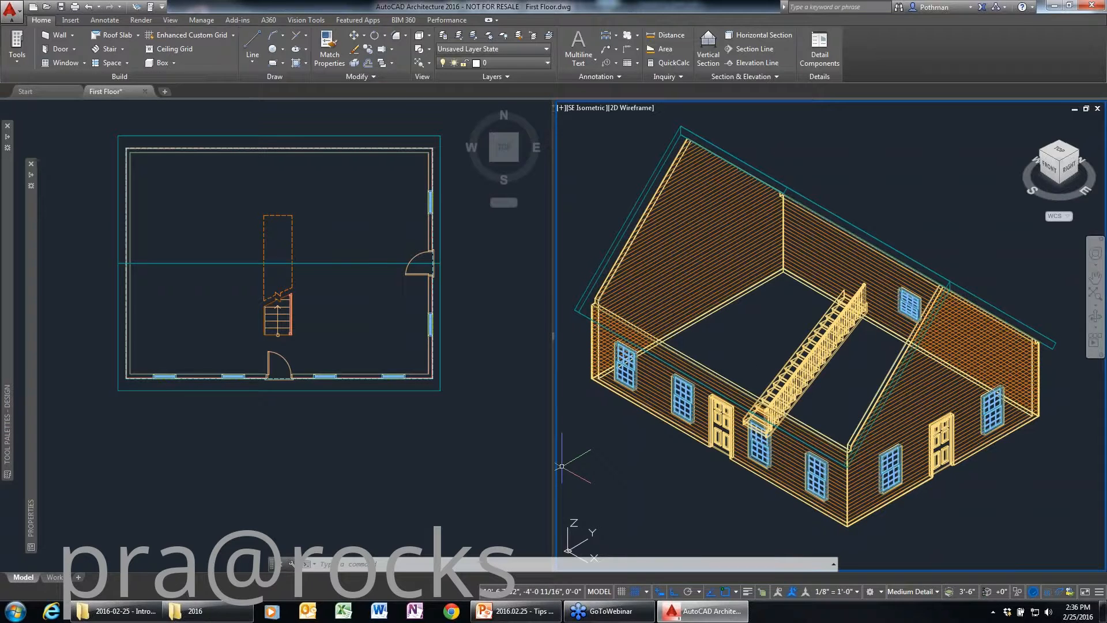
- Zoom out in both the plan and isometric views to show open space east of the building
{"action": "left_click", "coordinate": [269, 411]}
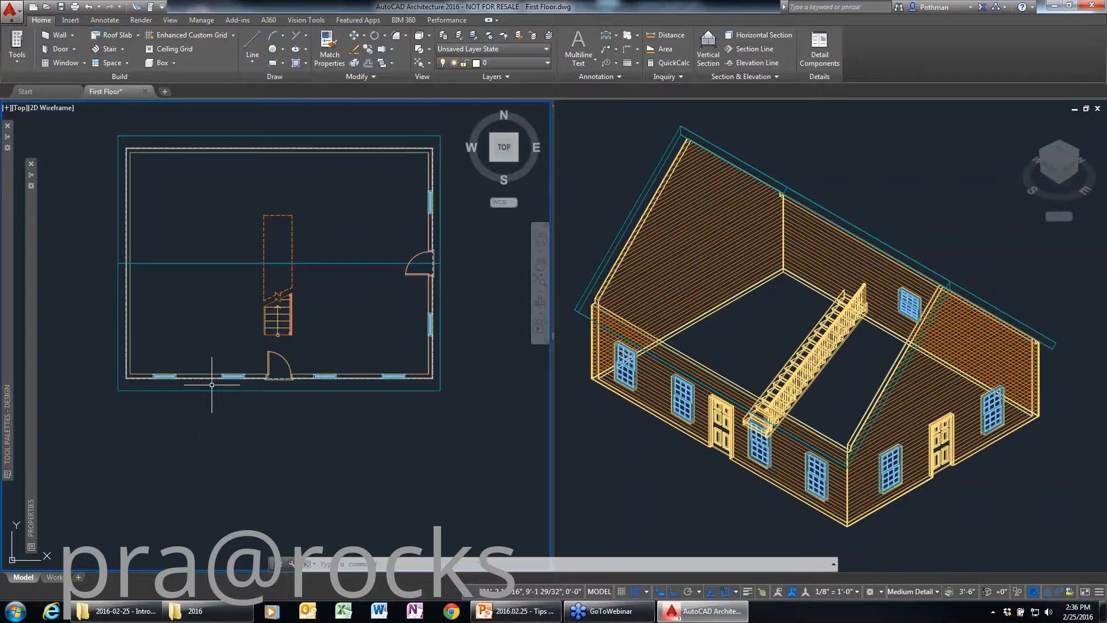
{"action": "left_click", "coordinate": [348, 496]}
{"action": "left_click", "coordinate": [297, 441]}
{"action": "scroll", "coordinate": [304, 453], "scroll_direction": "down", "scroll_amount": 4}
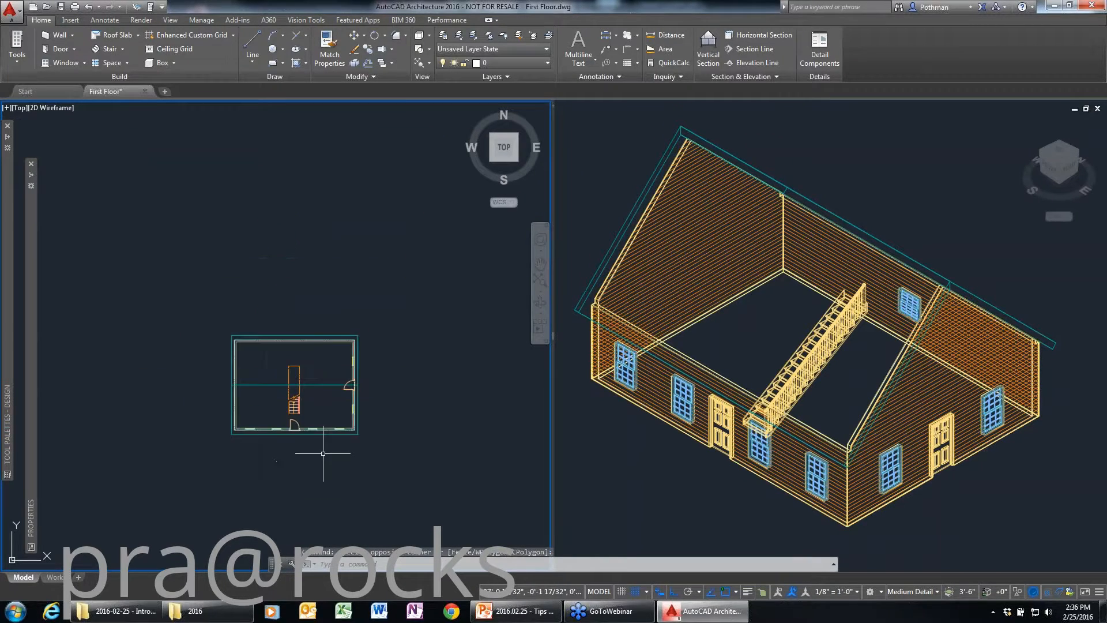
{"action": "middle_click_drag", "start_coordinate": [398, 451], "coordinate": [265, 400]}
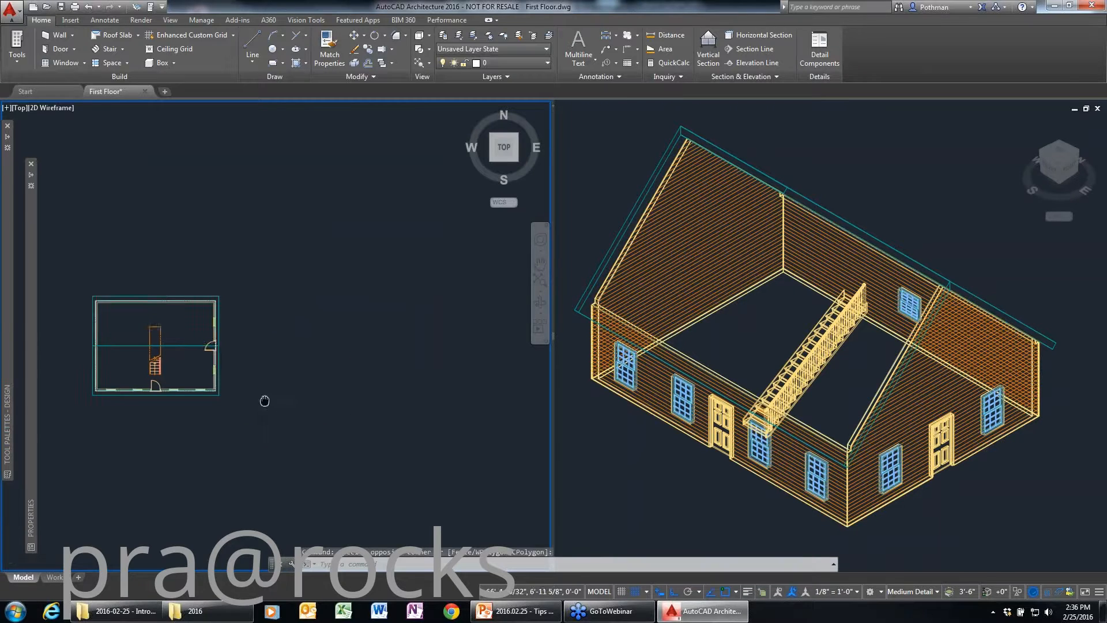
{"action": "left_click", "coordinate": [664, 466]}
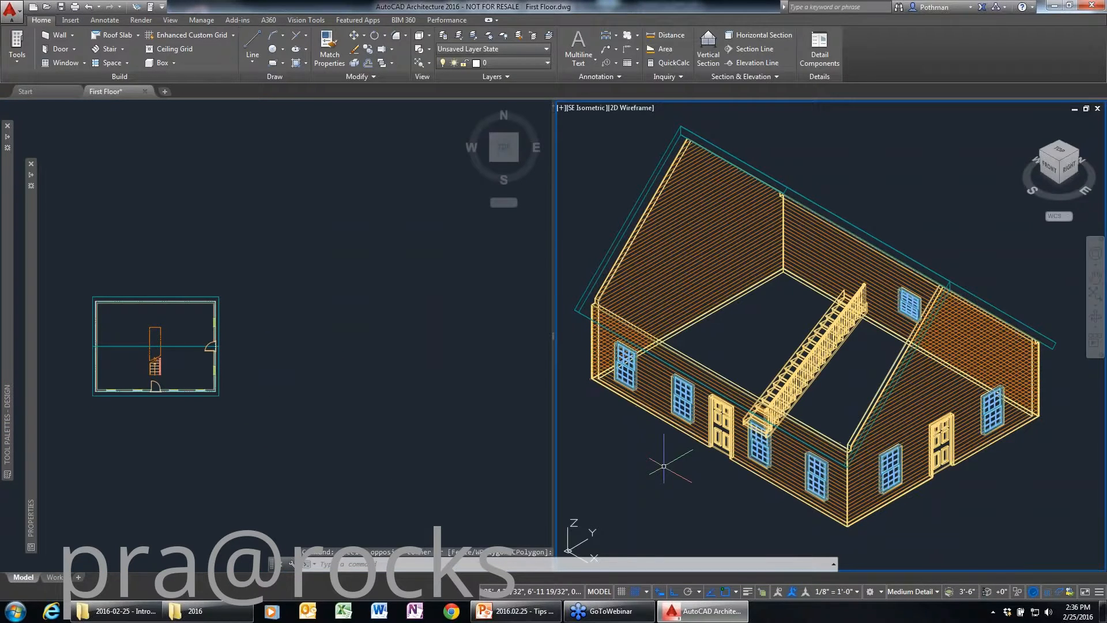
{"action": "scroll", "coordinate": [664, 466], "scroll_direction": "down", "scroll_amount": 5}
{"action": "scroll", "coordinate": [590, 217], "scroll_direction": "down", "scroll_amount": 2}
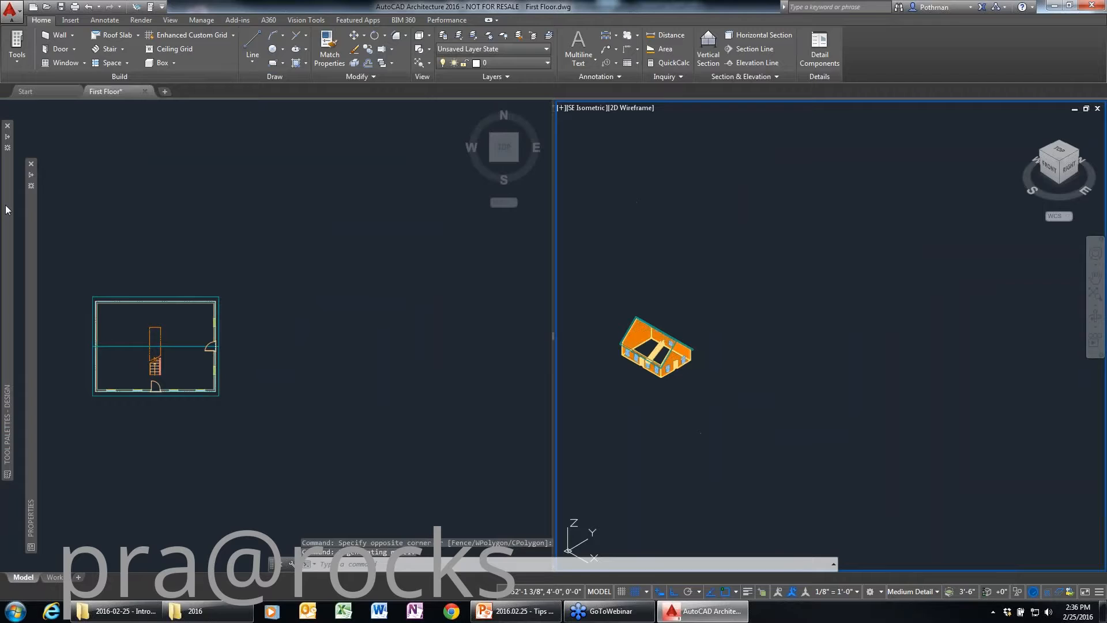
{"action": "mouse_move", "coordinate": [7, 277]}
{"action": "left_click", "coordinate": [50, 240]}
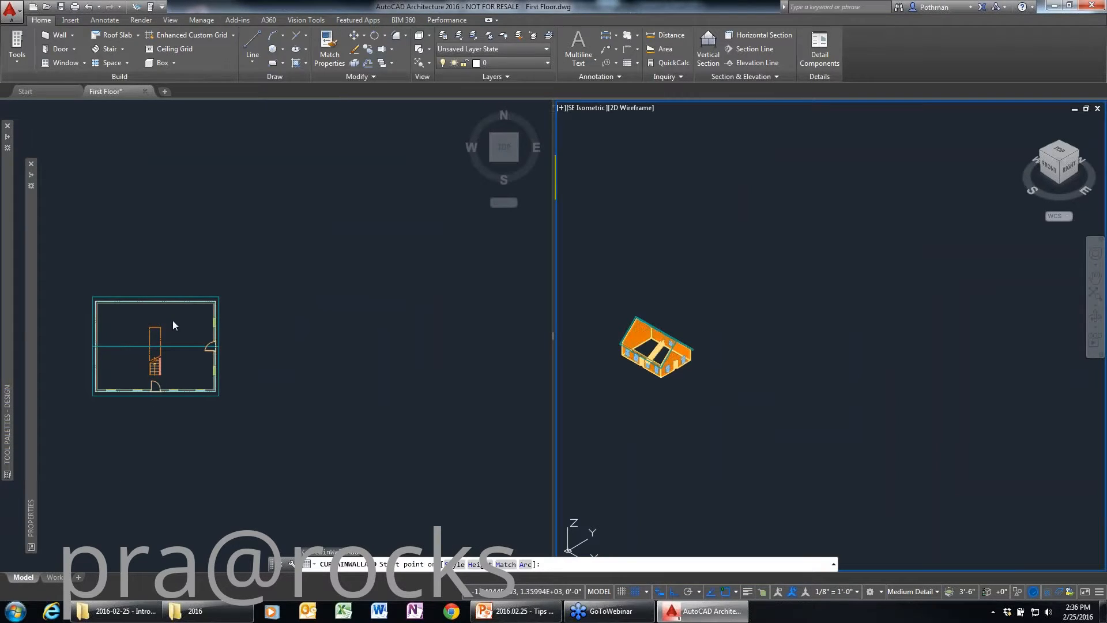
{"action": "mouse_move", "coordinate": [8, 398]}
{"action": "mouse_move", "coordinate": [32, 510]}
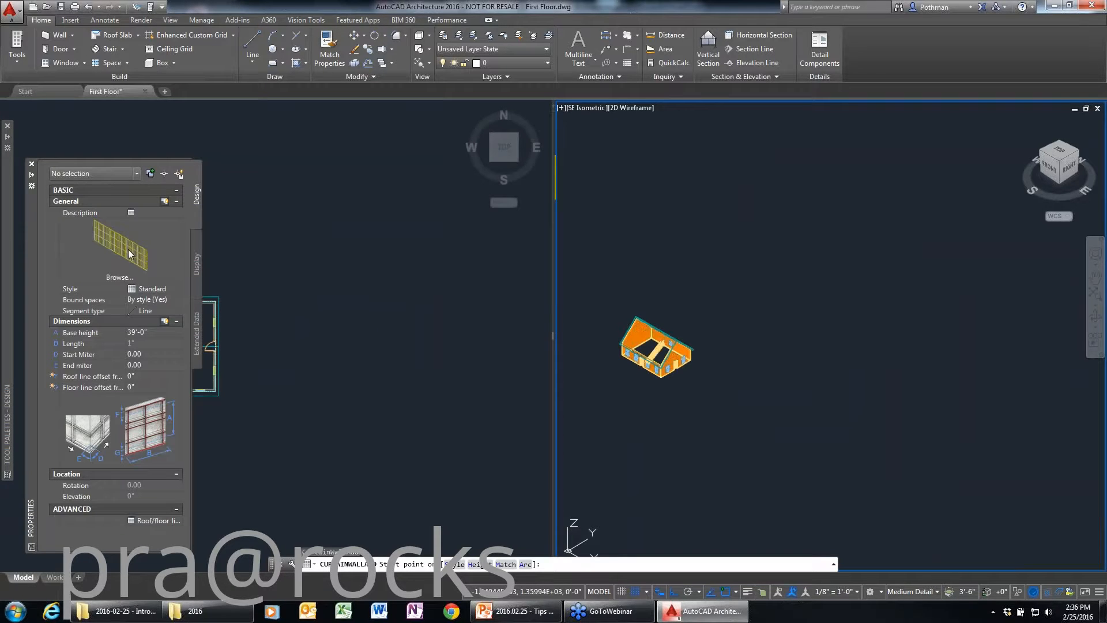
{"action": "left_click", "coordinate": [151, 290]}
{"action": "left_click", "coordinate": [177, 292]}
{"action": "left_click", "coordinate": [151, 299]}
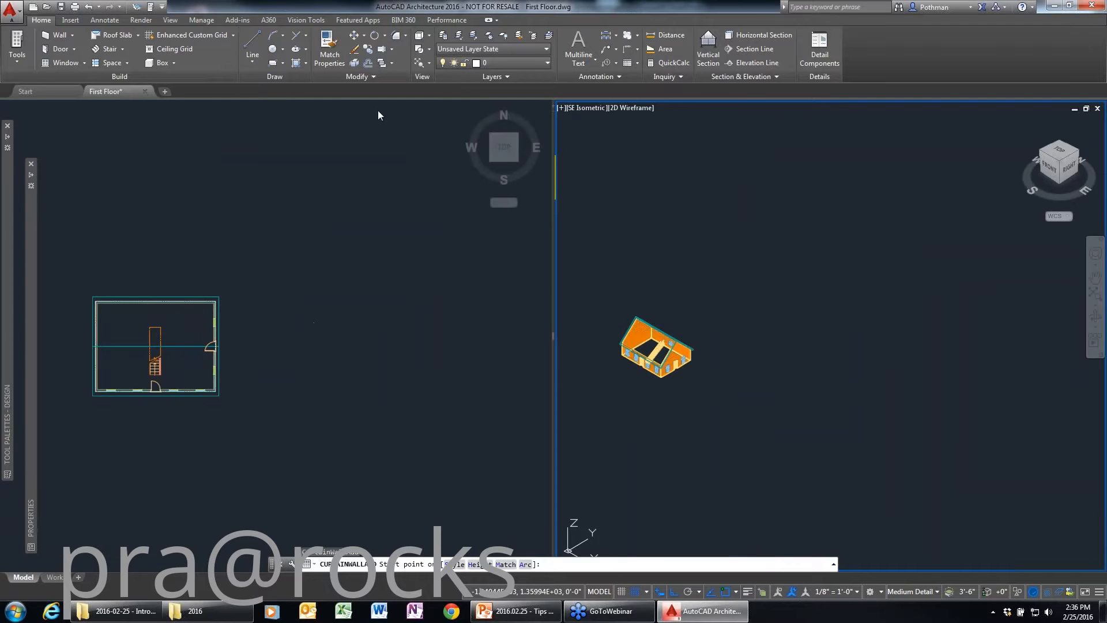
{"action": "key", "text": "Escape"}
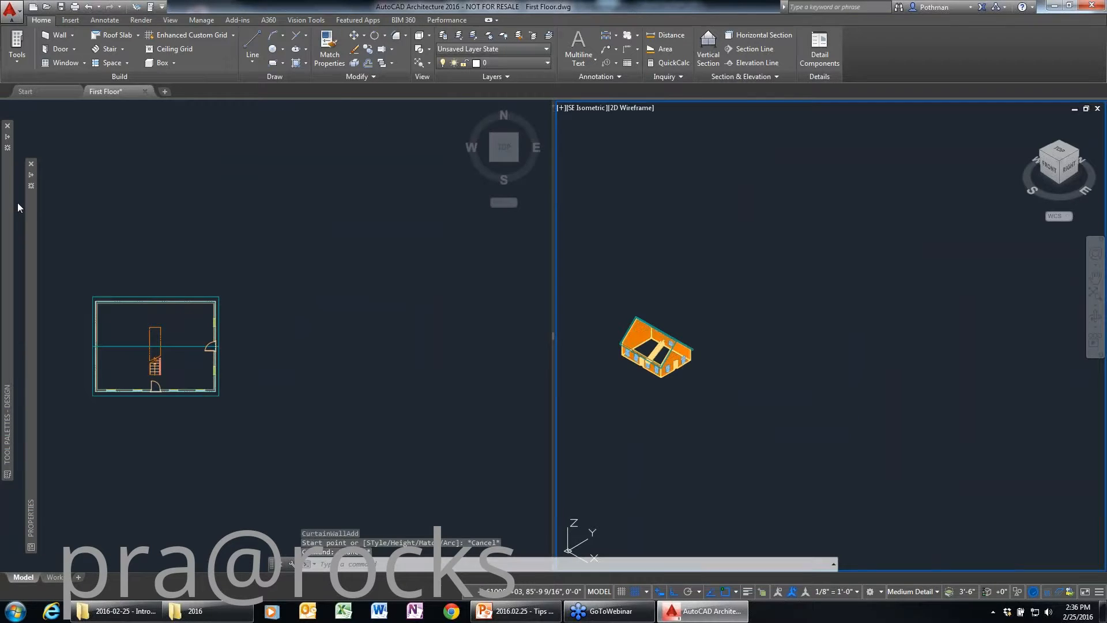
- Draw an L-shaped Standard curtain wall with a 39'-0" base height east of the building, running east and turning north
{"action": "mouse_move", "coordinate": [5, 209]}
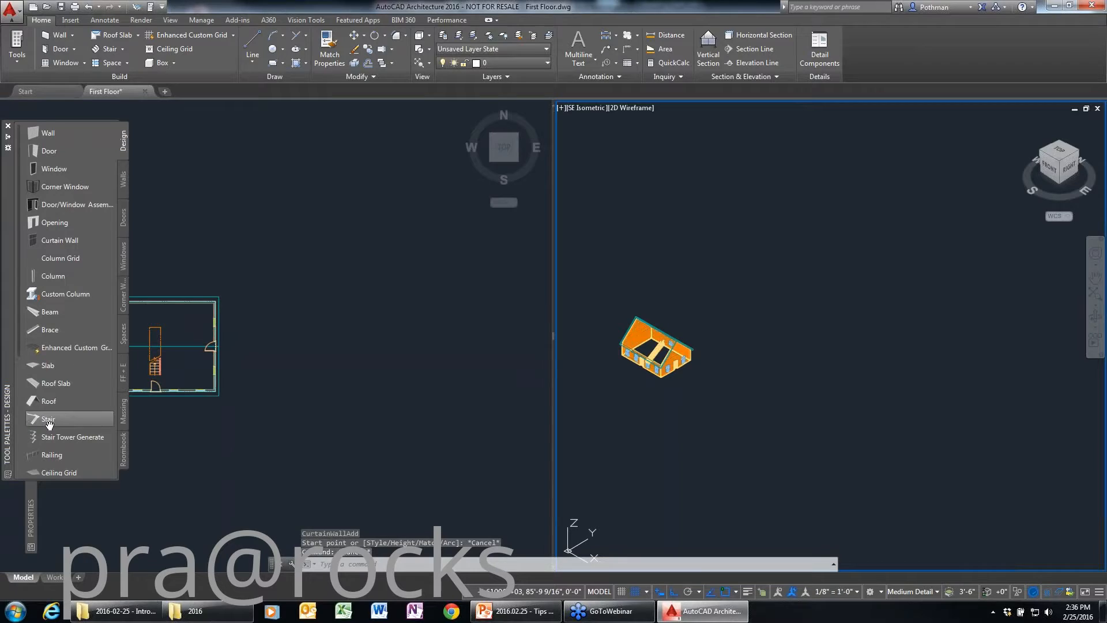
{"action": "left_click", "coordinate": [58, 240]}
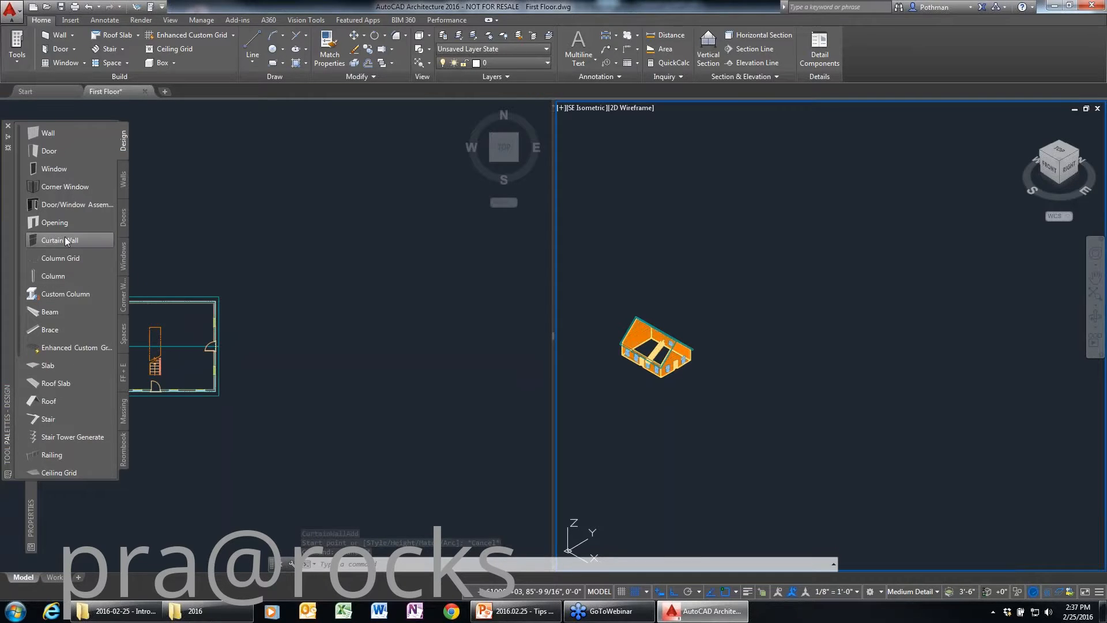
{"action": "mouse_move", "coordinate": [33, 493]}
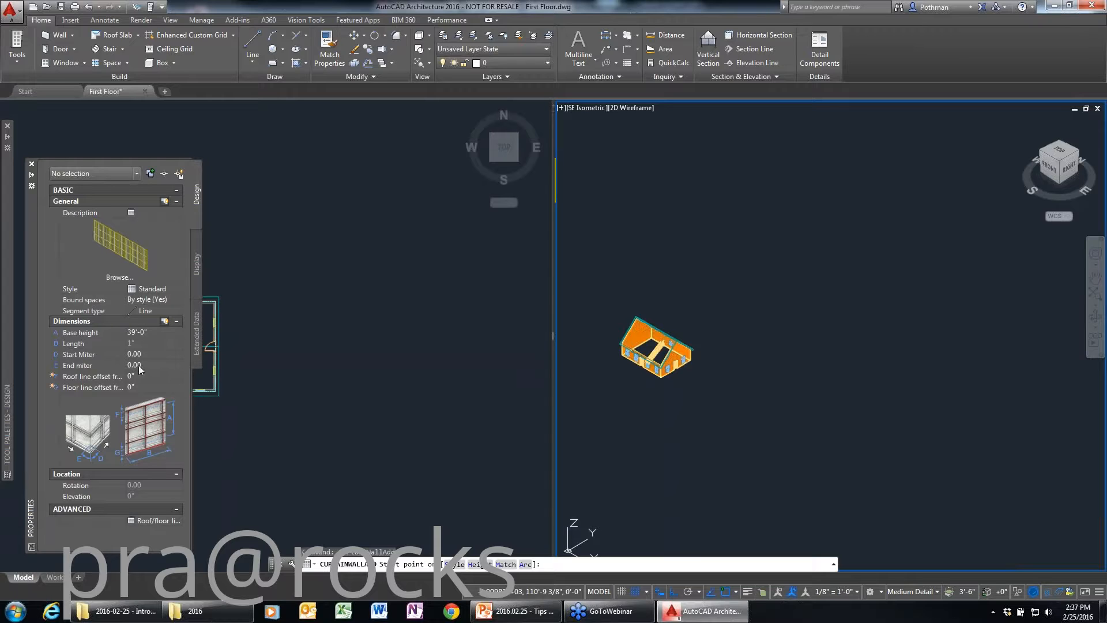
{"action": "left_click", "coordinate": [265, 365]}
{"action": "left_click", "coordinate": [261, 364]}
{"action": "left_click", "coordinate": [465, 364]}
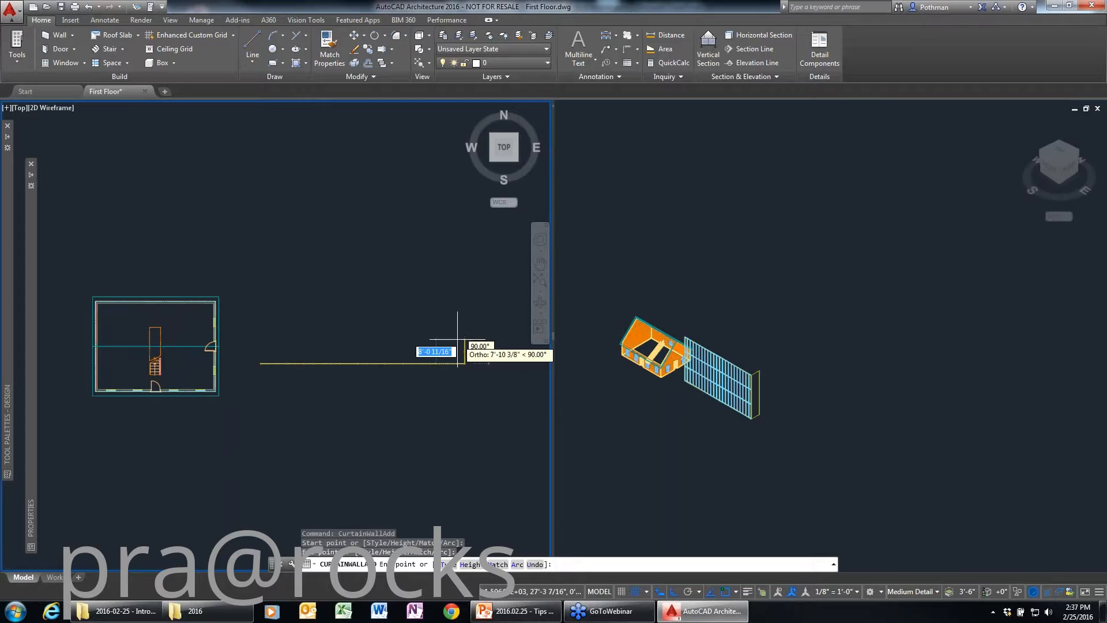
{"action": "left_click", "coordinate": [465, 257]}
{"action": "key", "text": "Escape"}
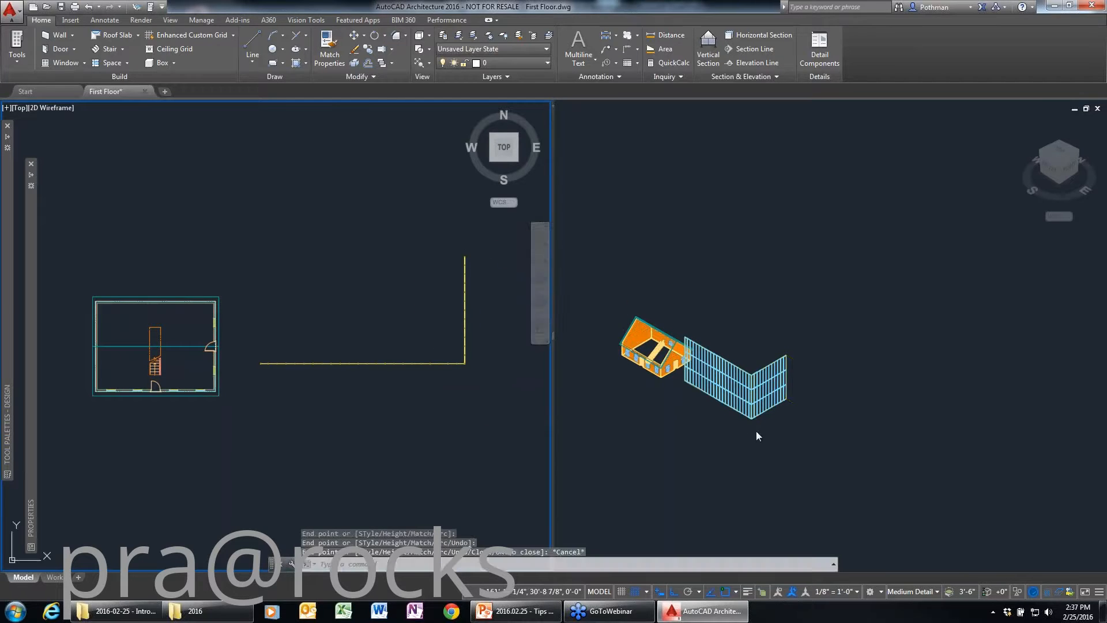
- Open the Styles Browser and list the content library's Curtain Wall styles
{"action": "left_click", "coordinate": [755, 433]}
{"action": "scroll", "coordinate": [744, 427], "scroll_direction": "up", "scroll_amount": 5}
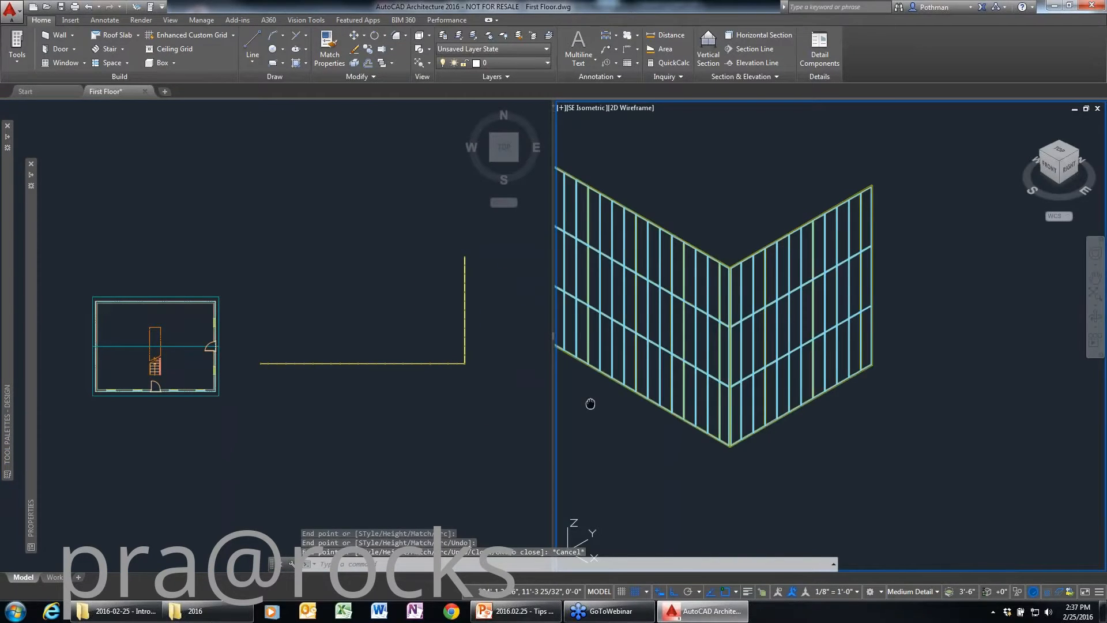
{"action": "middle_click_drag", "start_coordinate": [590, 404], "coordinate": [728, 445]}
{"action": "left_click", "coordinate": [738, 399]}
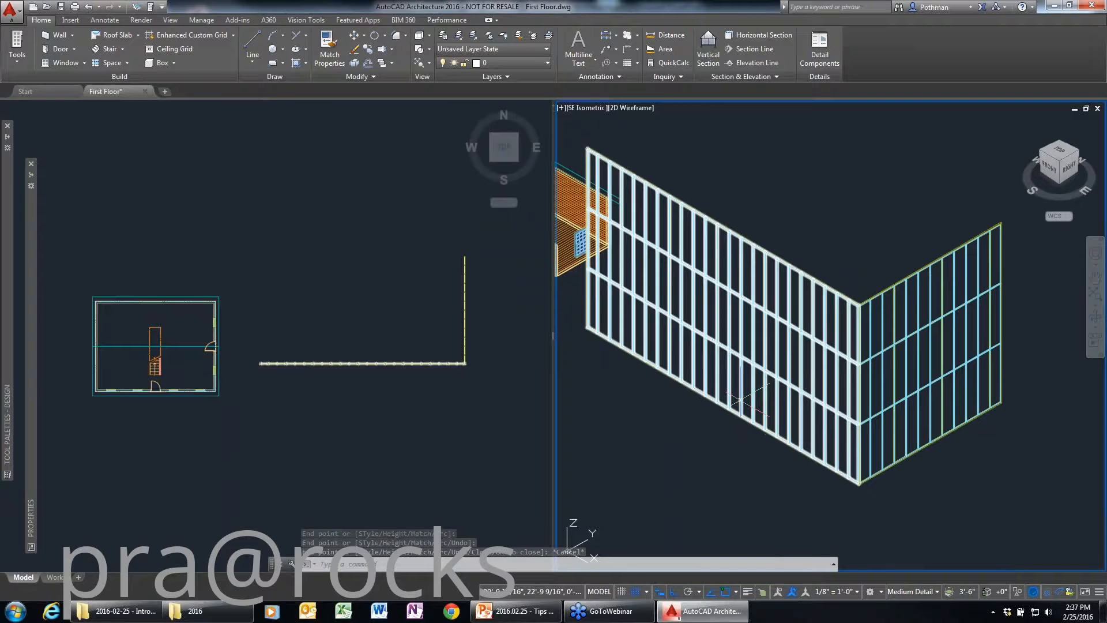
{"action": "key", "text": "Escape"}
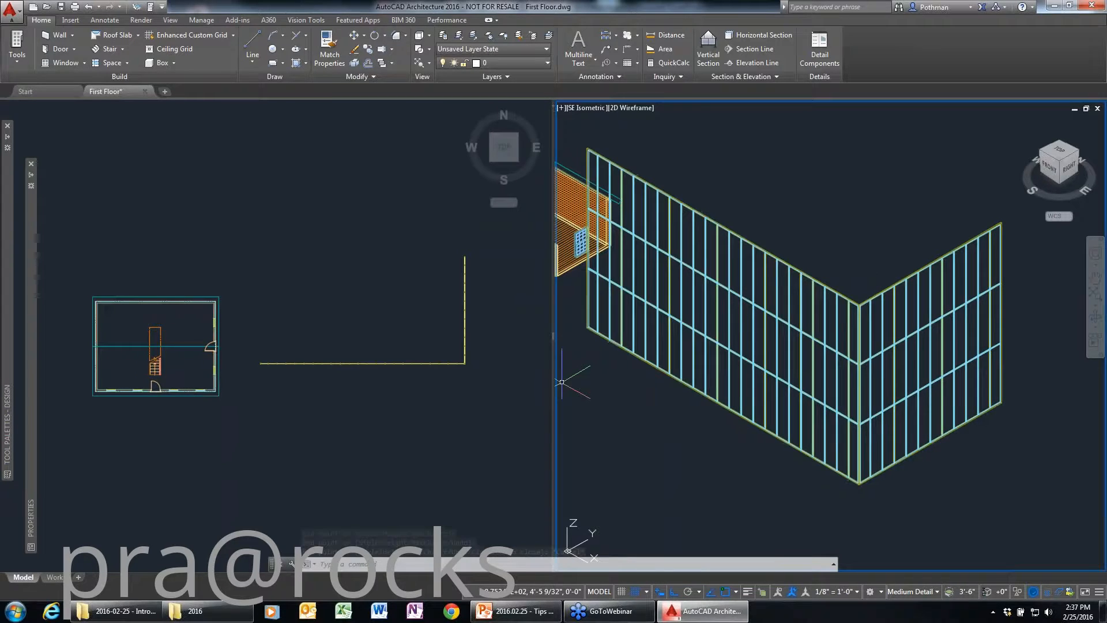
{"action": "left_click", "coordinate": [17, 60]}
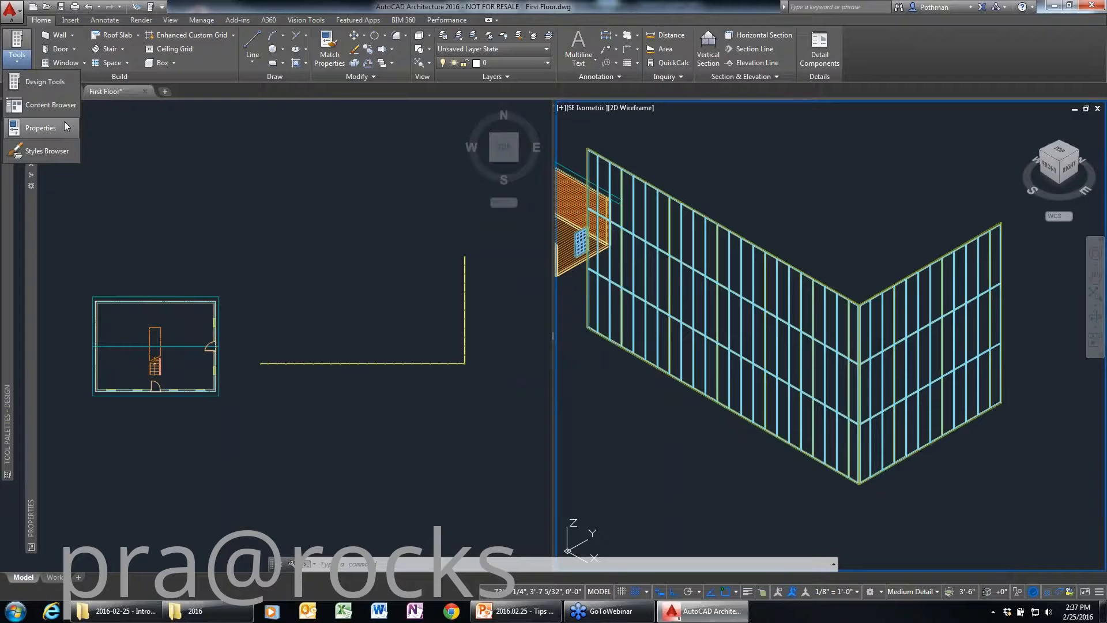
{"action": "left_click", "coordinate": [44, 151]}
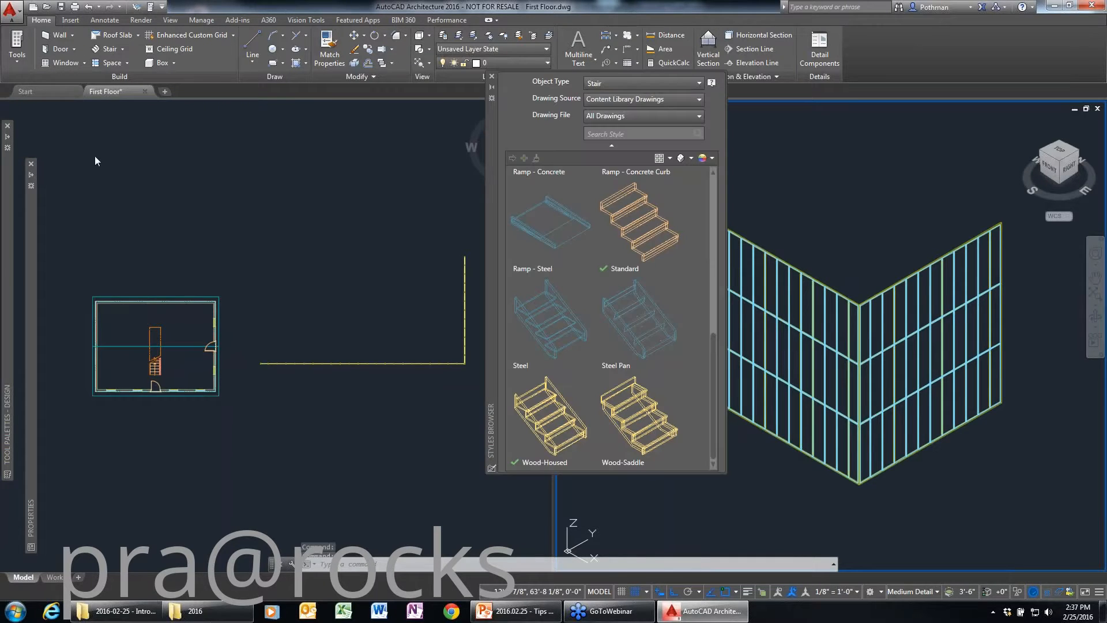
{"action": "left_click", "coordinate": [658, 84]}
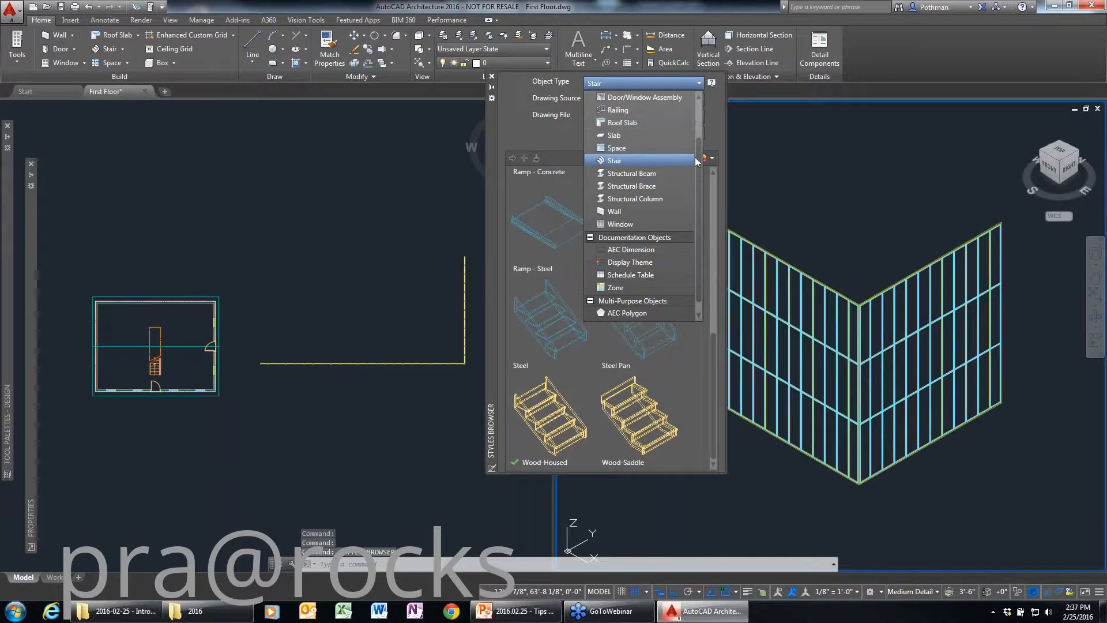
{"action": "left_click_drag", "start_coordinate": [700, 155], "coordinate": [698, 99]}
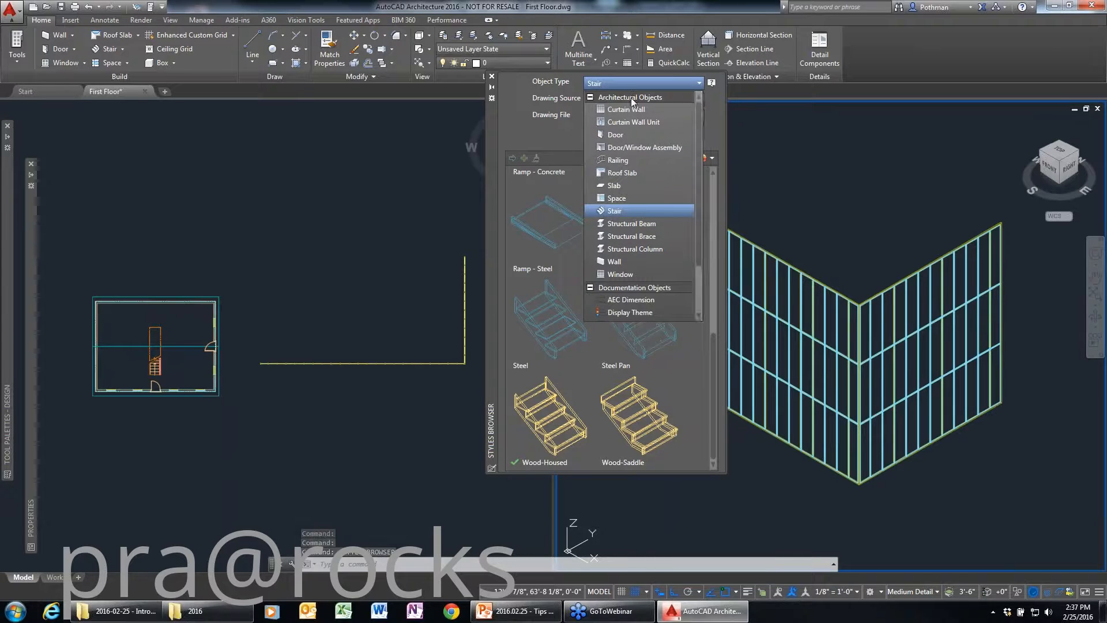
{"action": "left_click", "coordinate": [627, 109]}
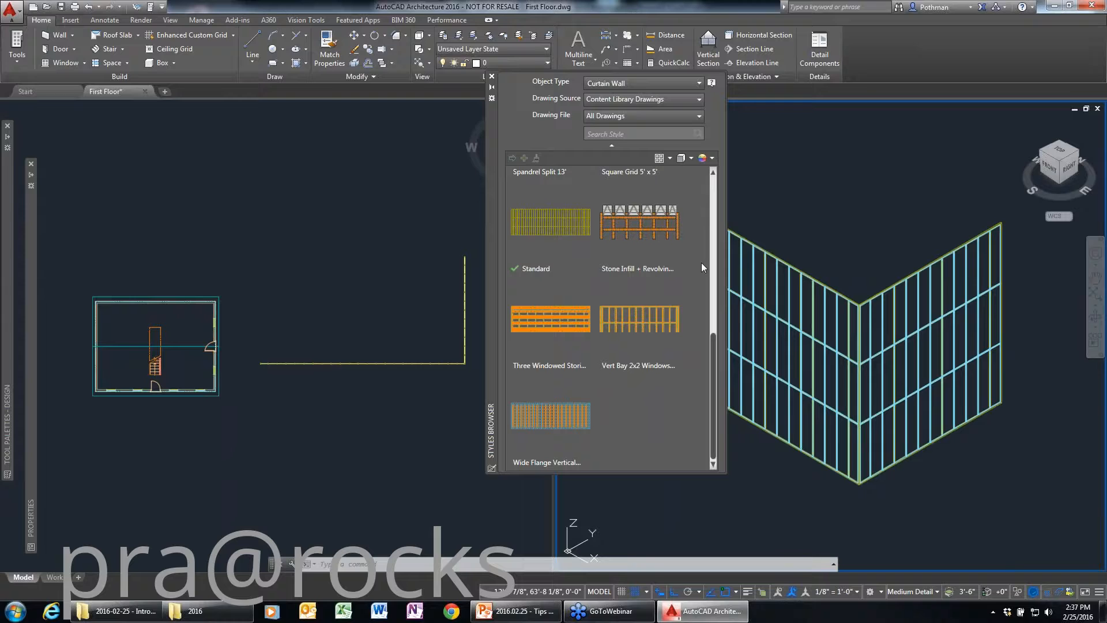
- Import the Three Windowed Stories + Horiz Fins Above curtain wall style into the drawing without placing a new curtain wall
{"action": "left_click", "coordinate": [538, 321]}
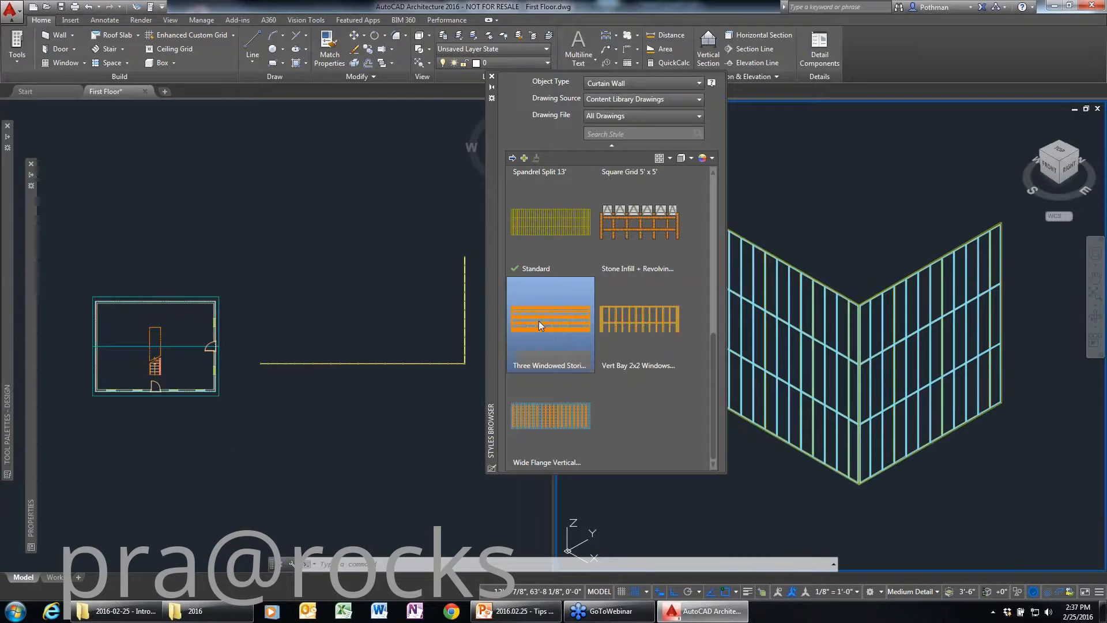
{"action": "double_click", "coordinate": [539, 321]}
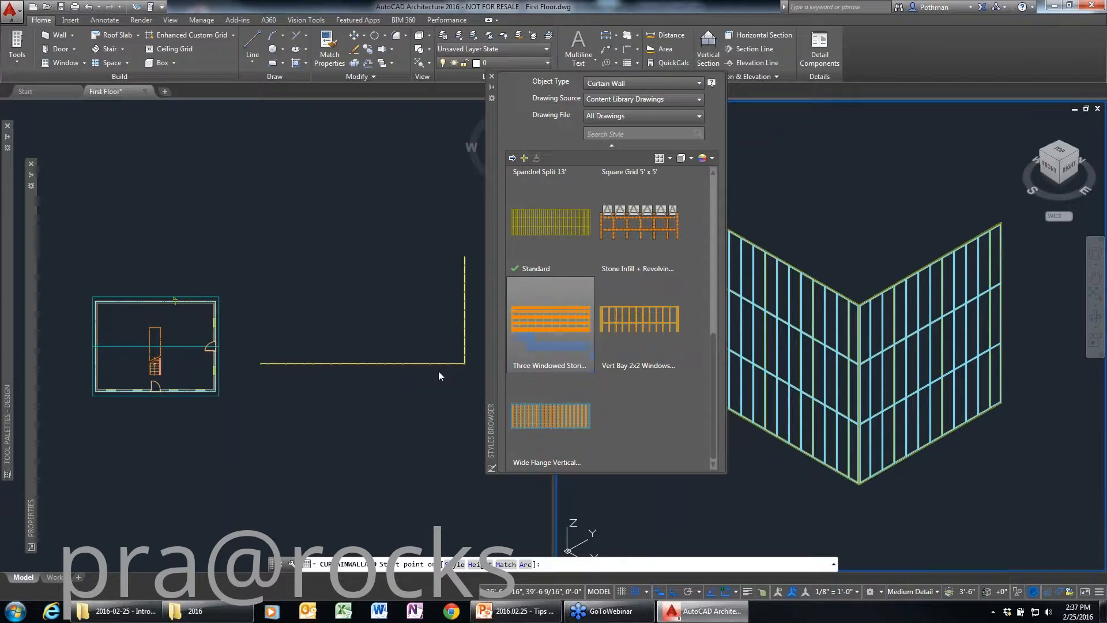
{"action": "left_click", "coordinate": [419, 379]}
{"action": "key", "text": "Escape"}
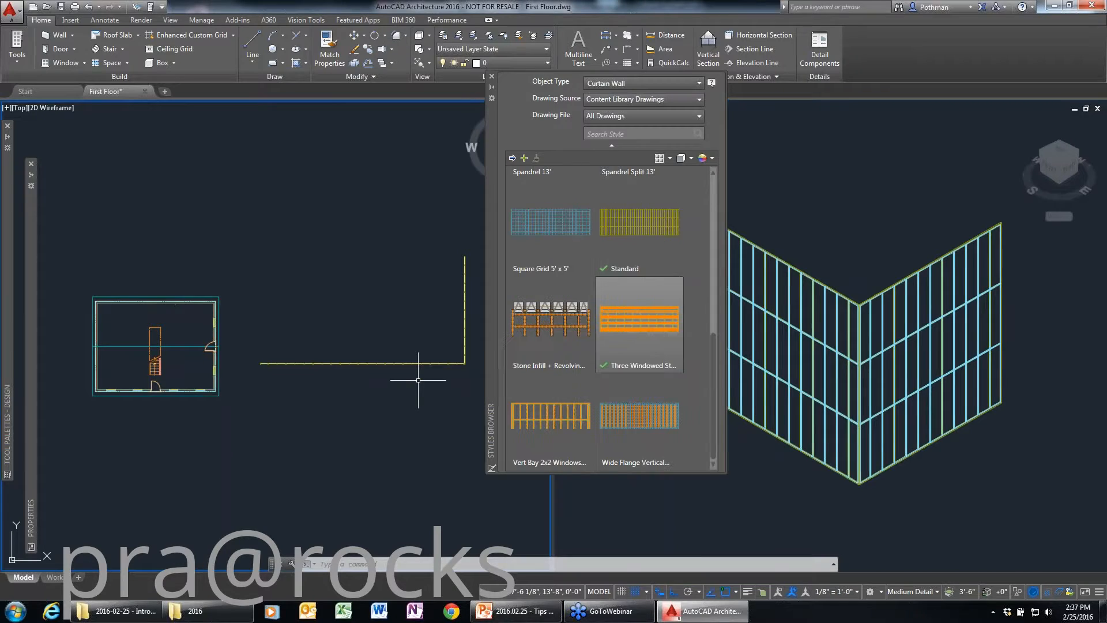
- Change the style of both curtain wall segments to Three Windowed Stories + Horiz Fins Above
{"action": "left_click", "coordinate": [476, 376]}
{"action": "left_click", "coordinate": [404, 290]}
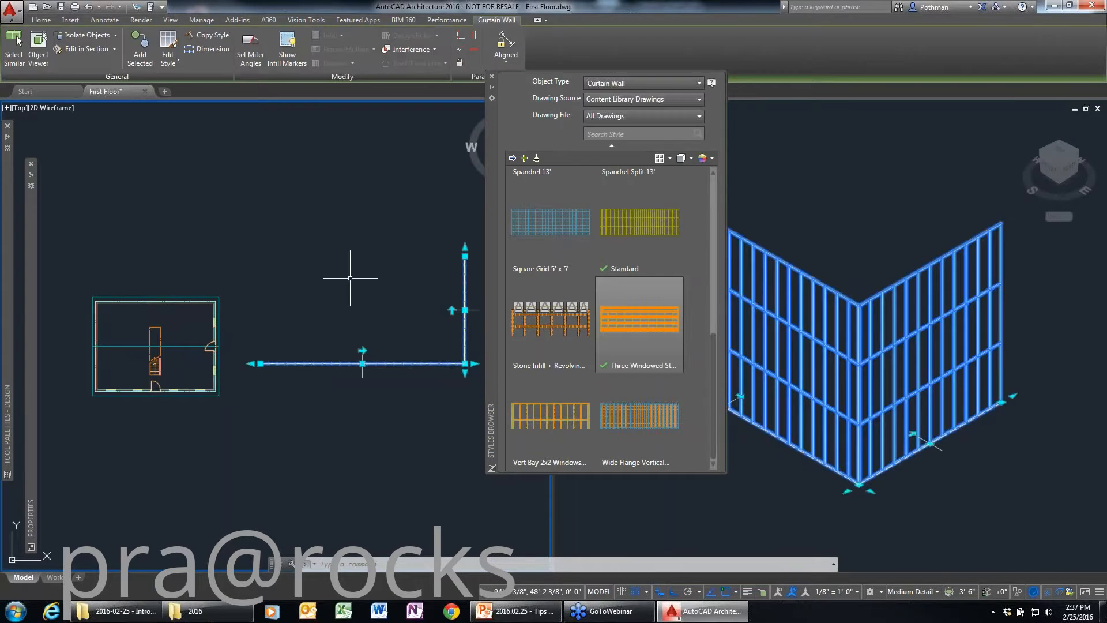
{"action": "mouse_move", "coordinate": [31, 318]}
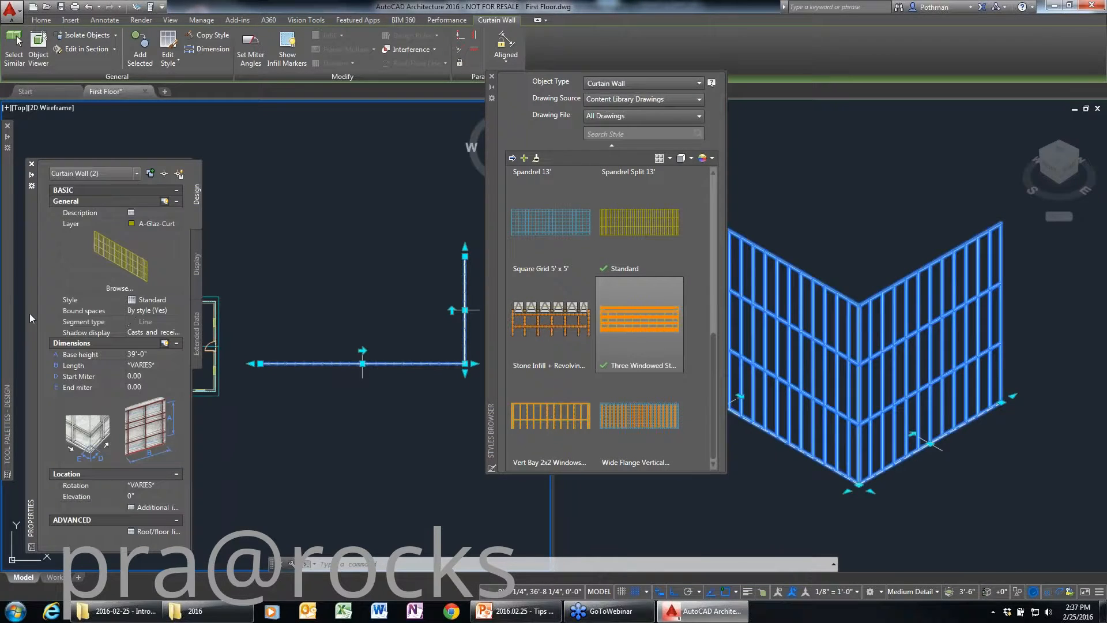
{"action": "left_click", "coordinate": [171, 299]}
{"action": "left_click", "coordinate": [171, 299]}
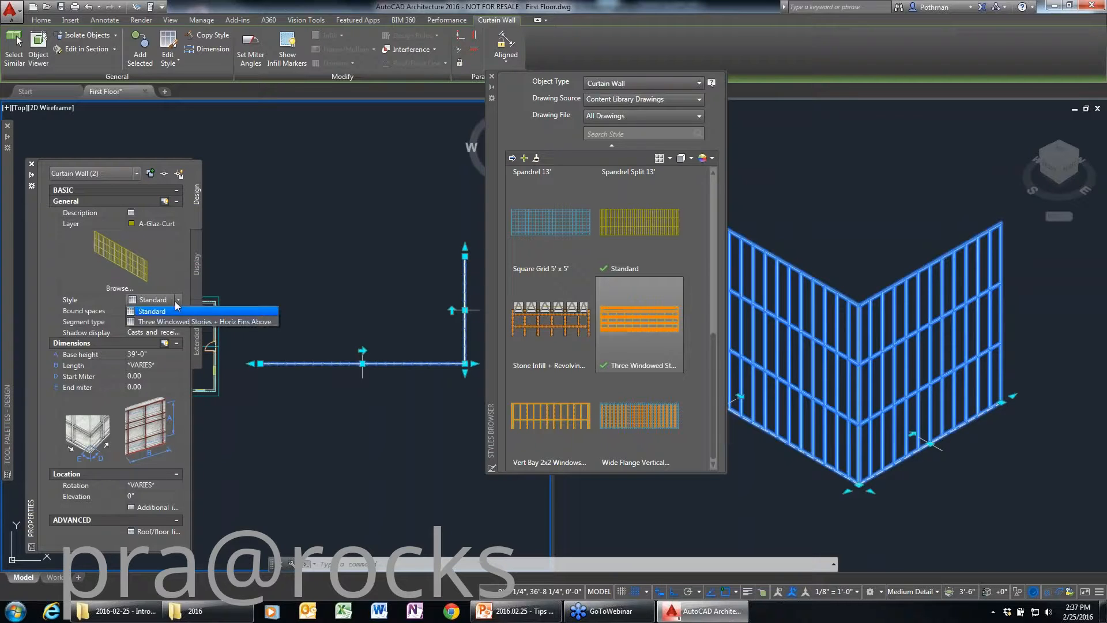
{"action": "left_click", "coordinate": [166, 322]}
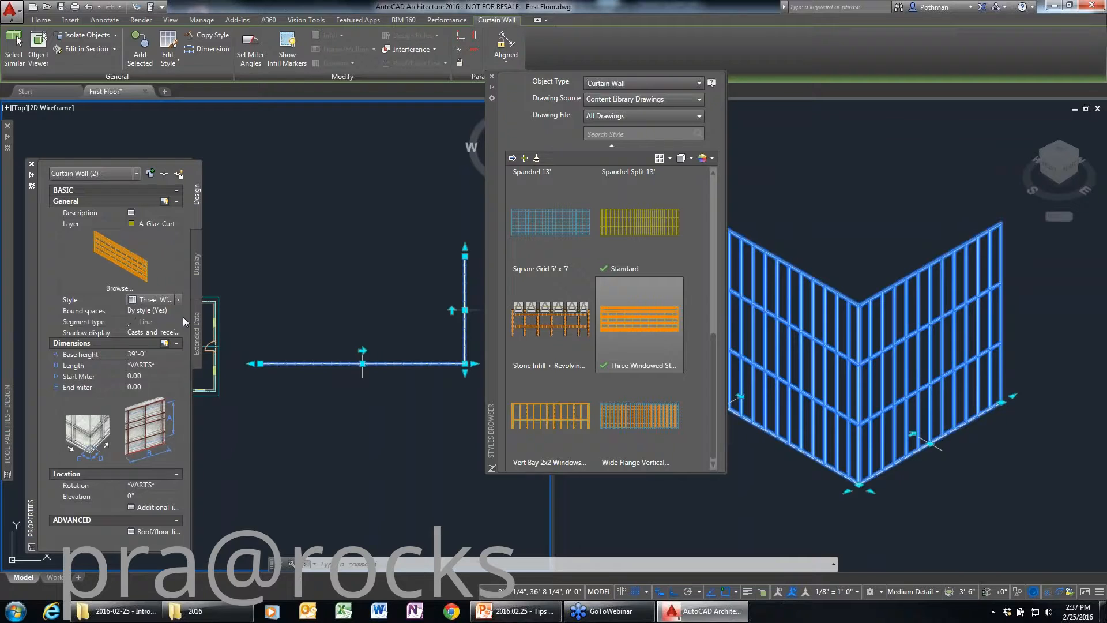
{"action": "key", "text": "Escape"}
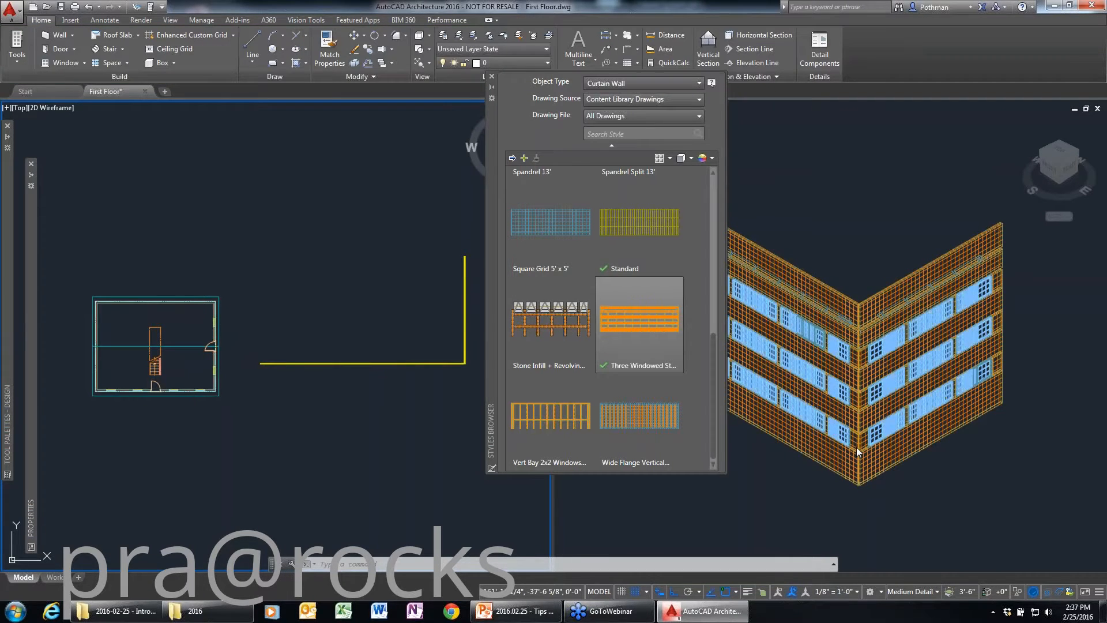
- Delete both curtain wall segments from the plan and close the Styles Browser
{"action": "left_click", "coordinate": [857, 448]}
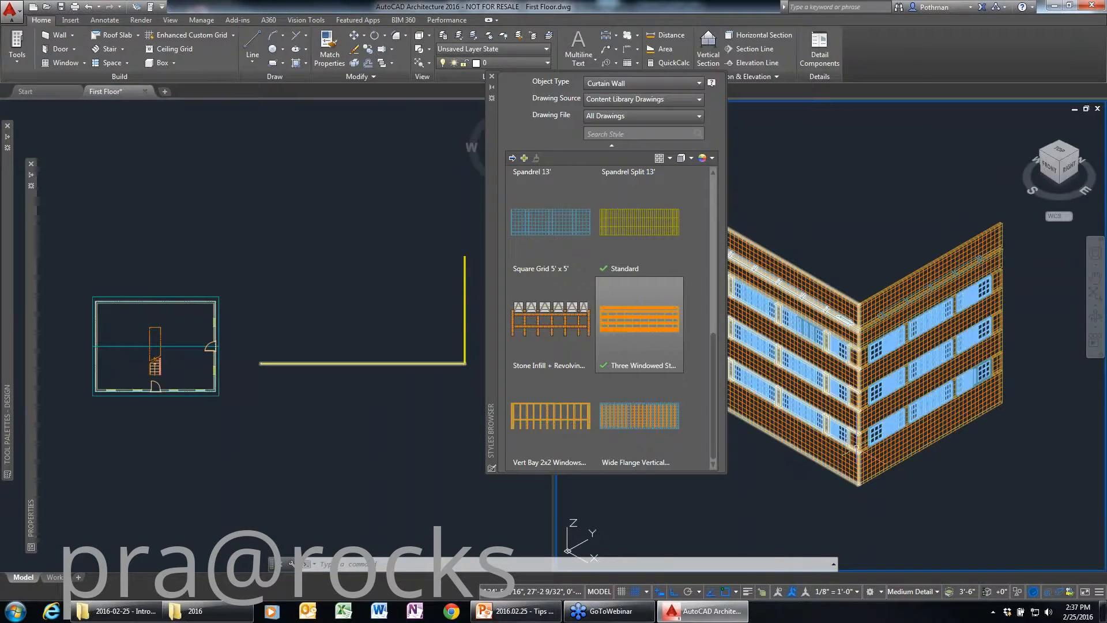
{"action": "scroll", "coordinate": [856, 448], "scroll_direction": "up", "scroll_amount": 5}
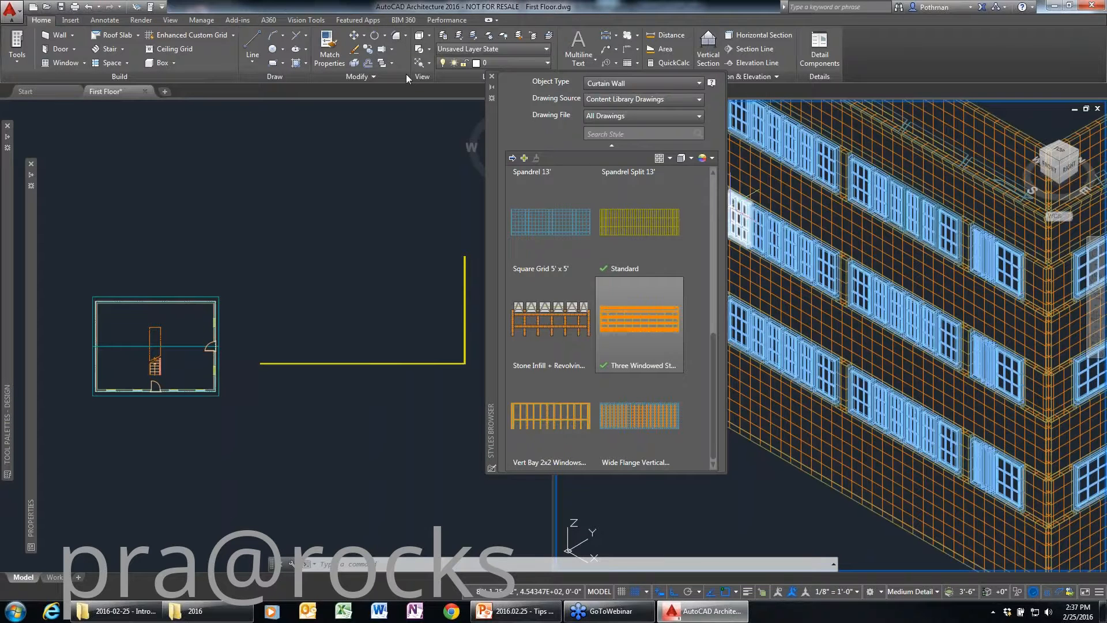
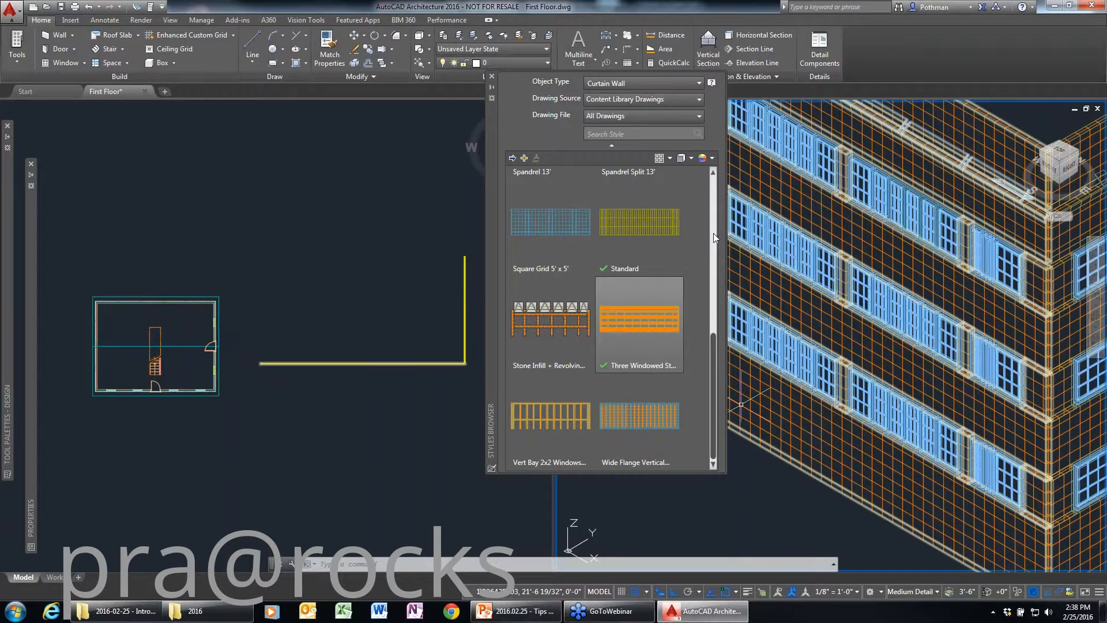
{"action": "left_click_drag", "start_coordinate": [715, 409], "coordinate": [711, 246]}
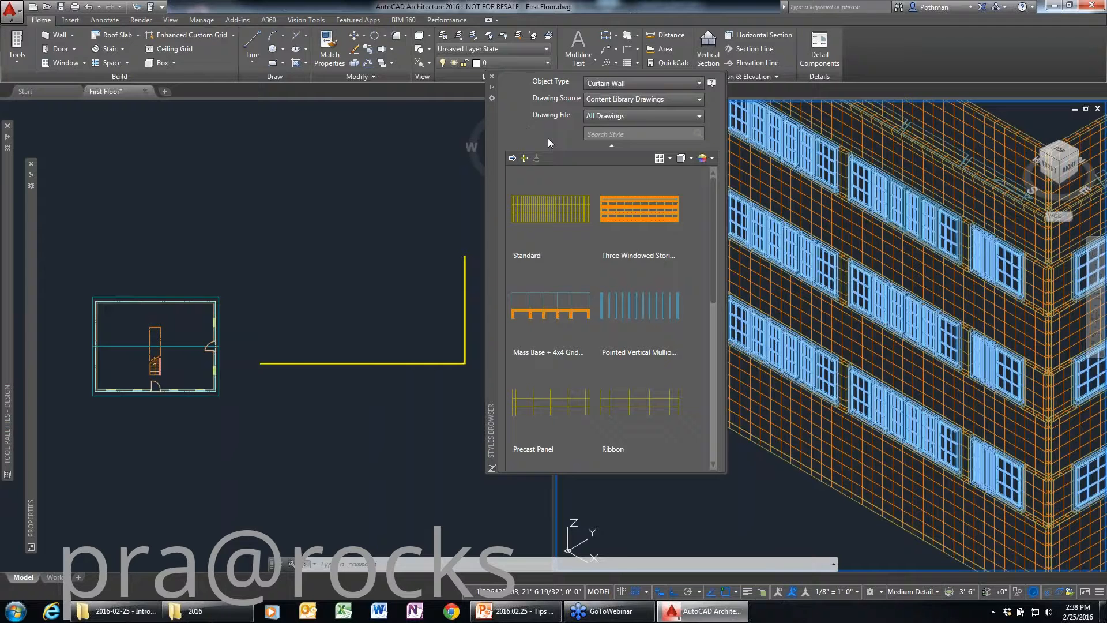
{"action": "left_click", "coordinate": [473, 361]}
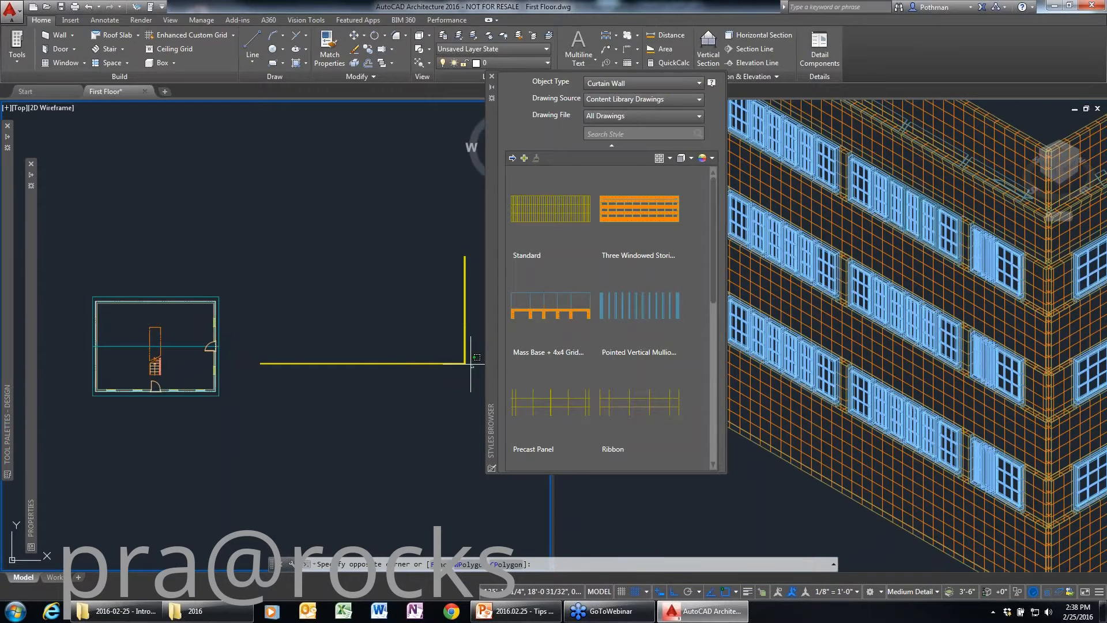
{"action": "left_click", "coordinate": [433, 334]}
{"action": "key", "text": "Delete"}
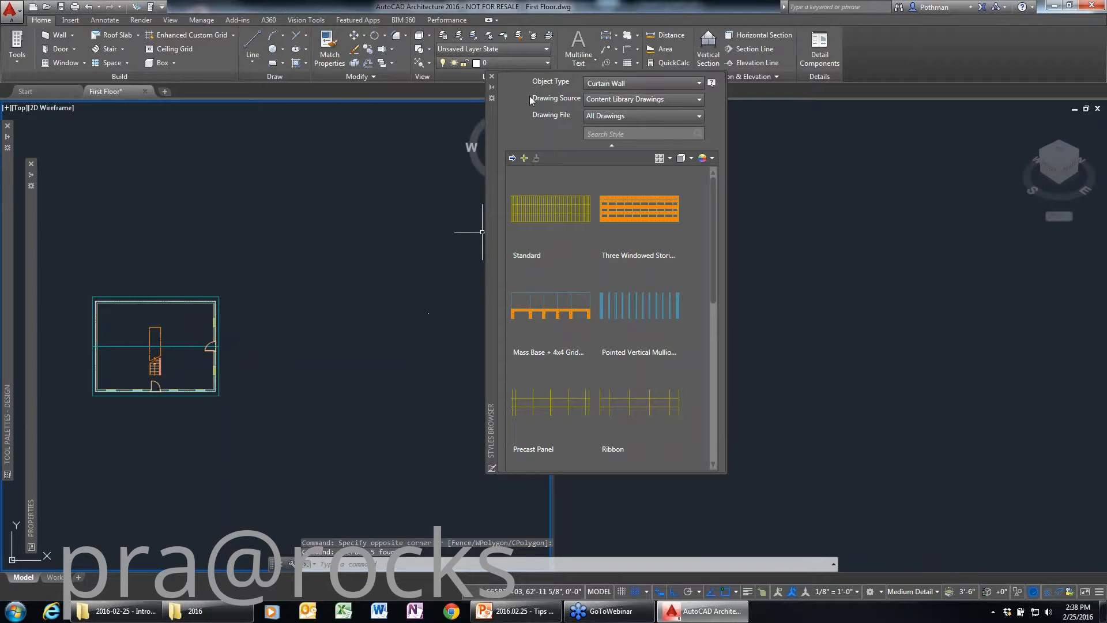
{"action": "left_click", "coordinate": [492, 76]}
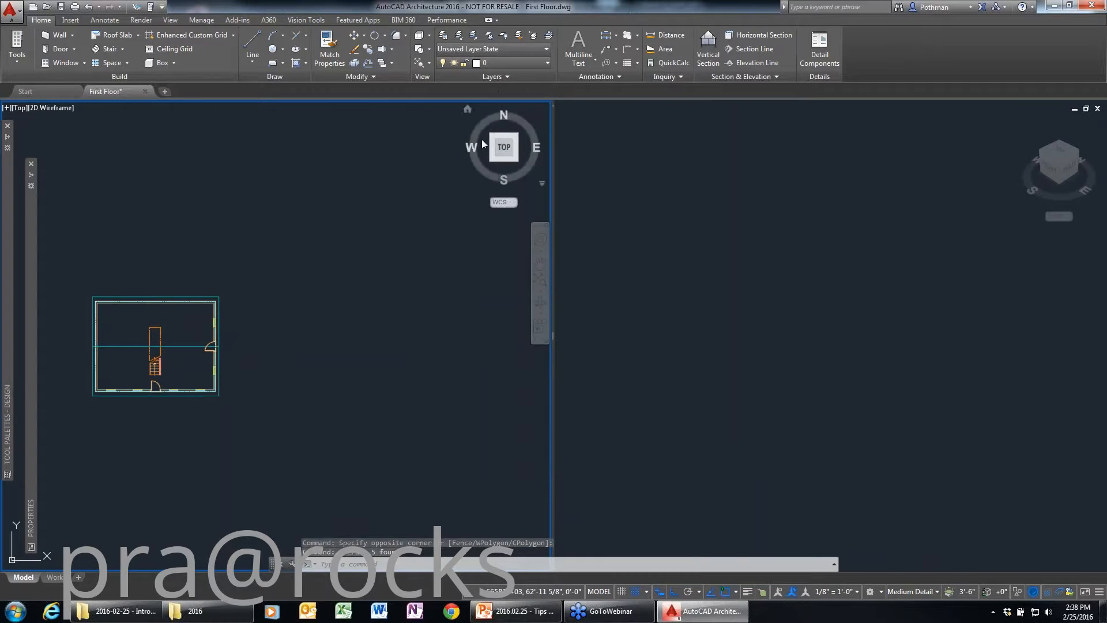
- Change the model space layout to a Single viewport showing the top view of the building
{"action": "scroll", "coordinate": [240, 383], "scroll_direction": "up", "scroll_amount": 1}
{"action": "scroll", "coordinate": [240, 383], "scroll_direction": "down", "scroll_amount": 1}
{"action": "middle_click_drag", "start_coordinate": [329, 394], "coordinate": [427, 403]}
{"action": "scroll", "coordinate": [327, 401], "scroll_direction": "up", "scroll_amount": 2}
{"action": "middle_click_drag", "start_coordinate": [248, 400], "coordinate": [358, 377]}
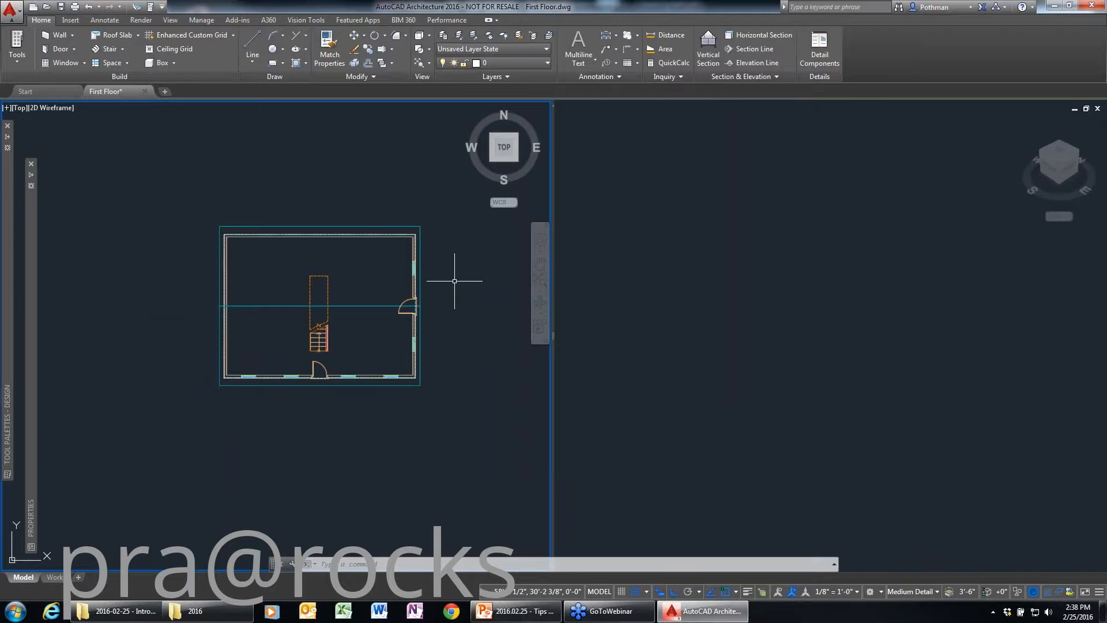
{"action": "type", "text": "rts"}
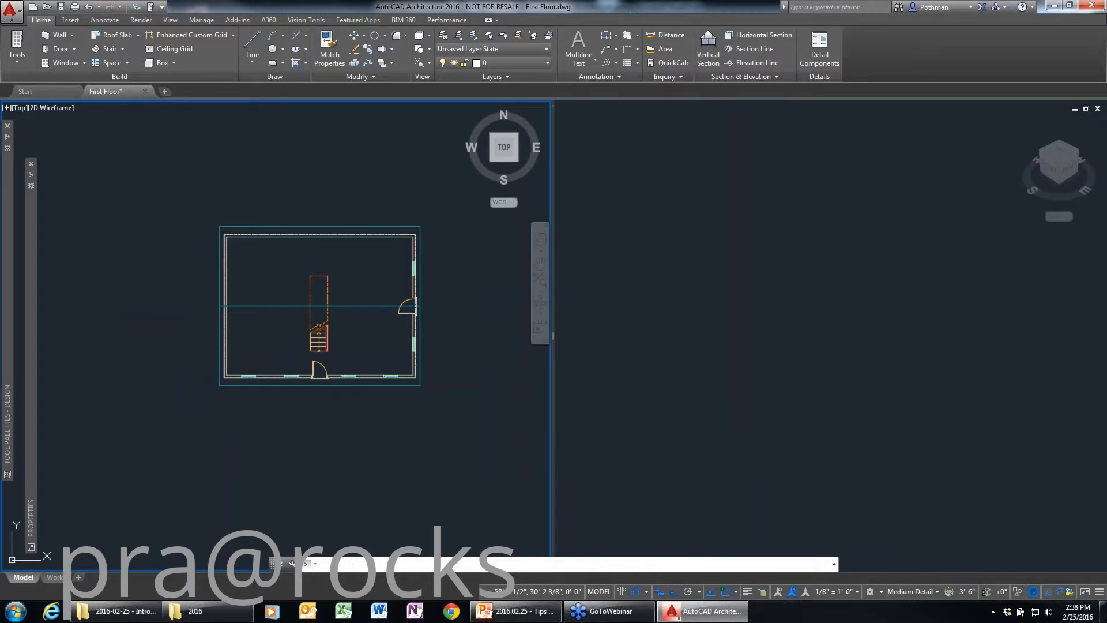
{"action": "key", "text": "Return"}
{"action": "left_click", "coordinate": [414, 250]}
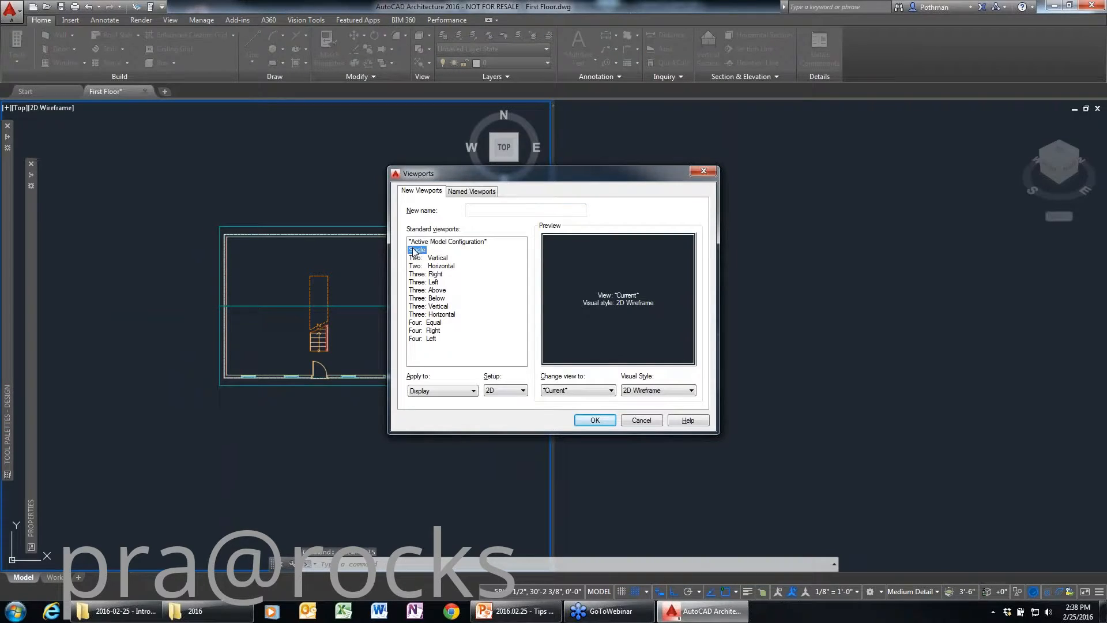
{"action": "left_click", "coordinate": [595, 420]}
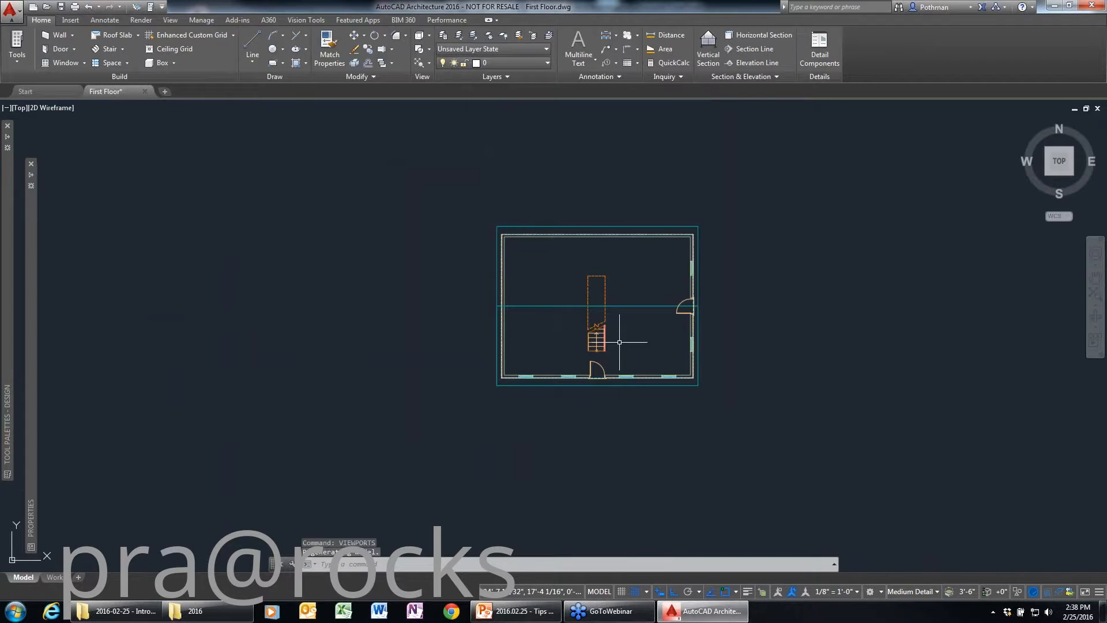
- Place a window tag outside the south wall for its westernmost window, reviewing and accepting the property set data
{"action": "scroll", "coordinate": [626, 340], "scroll_direction": "up", "scroll_amount": 5}
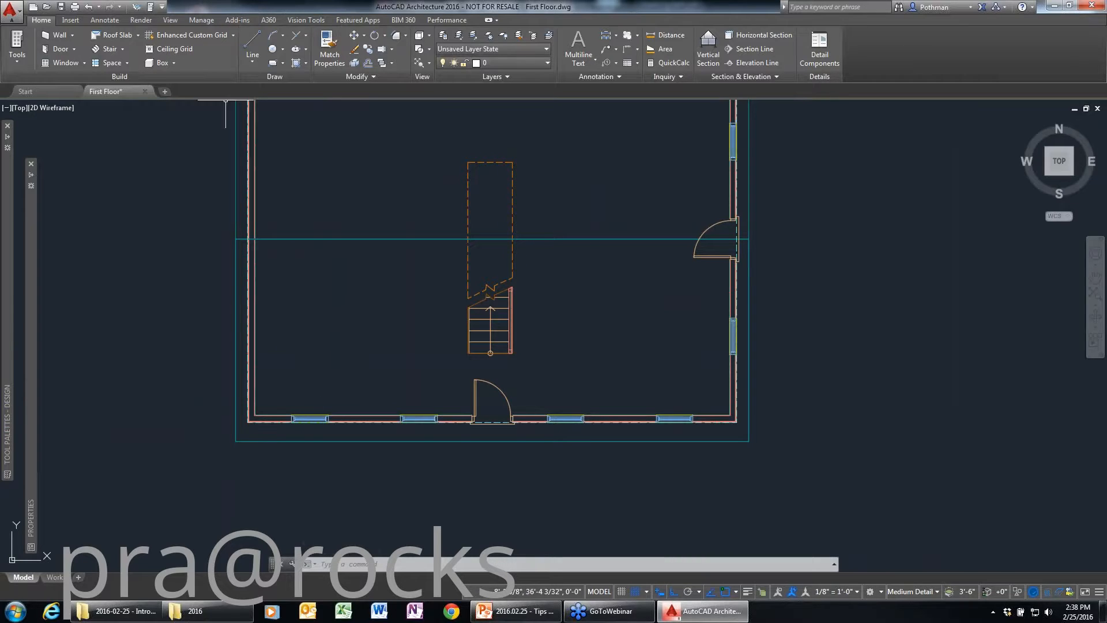
{"action": "left_click", "coordinate": [113, 21]}
{"action": "left_click", "coordinate": [442, 49]}
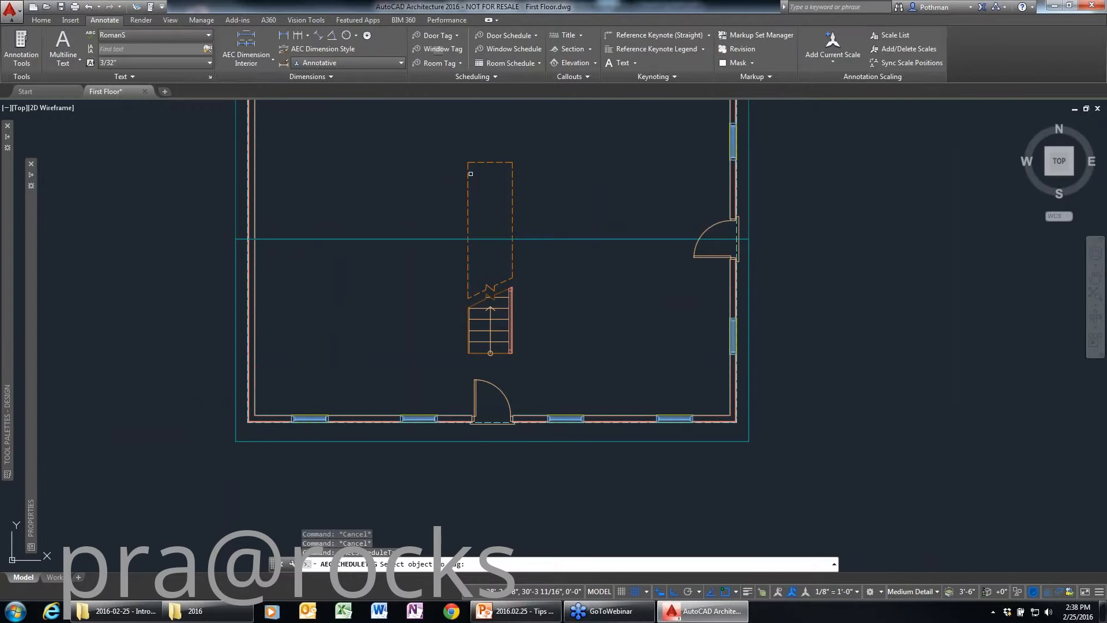
{"action": "left_click", "coordinate": [310, 418]}
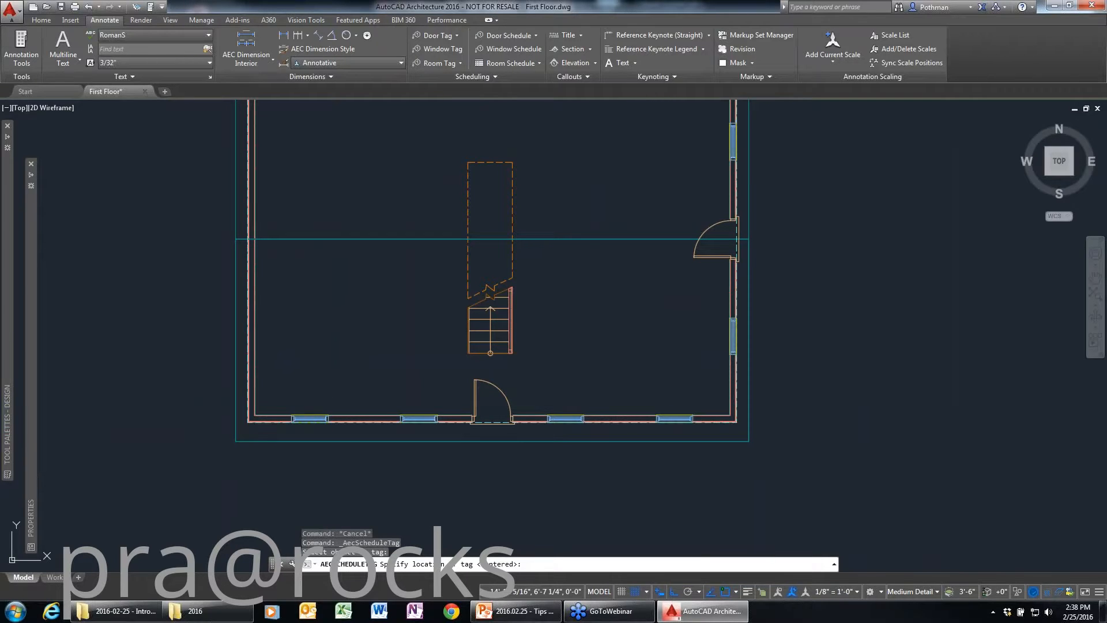
{"action": "left_click", "coordinate": [355, 484]}
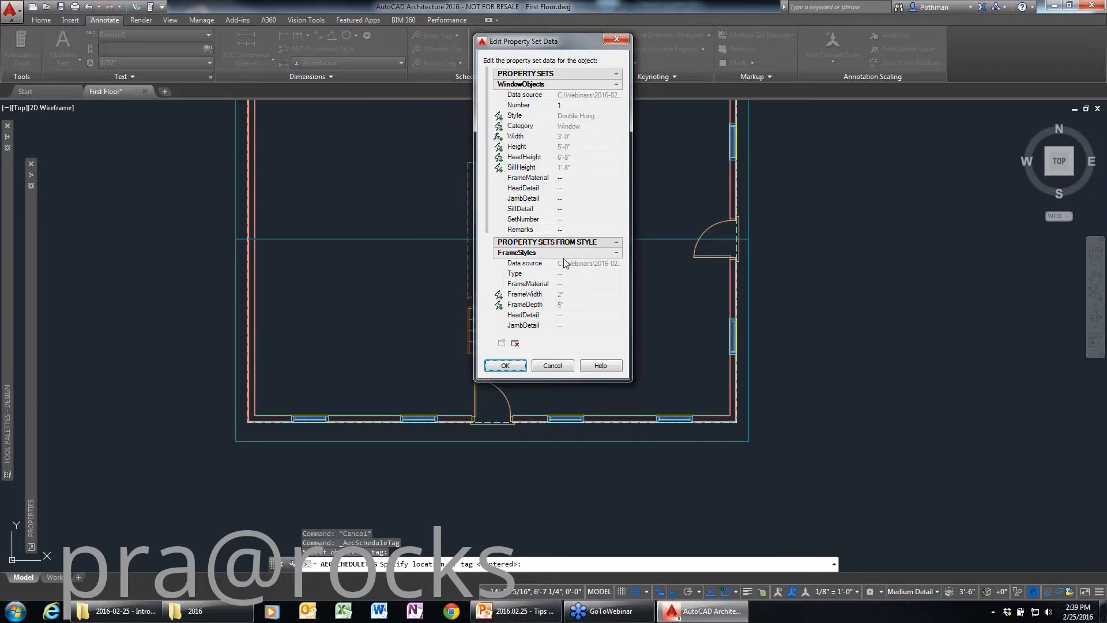
{"action": "scroll", "coordinate": [489, 294], "scroll_direction": "down", "scroll_amount": 3}
{"action": "scroll", "coordinate": [489, 294], "scroll_direction": "down", "scroll_amount": 1}
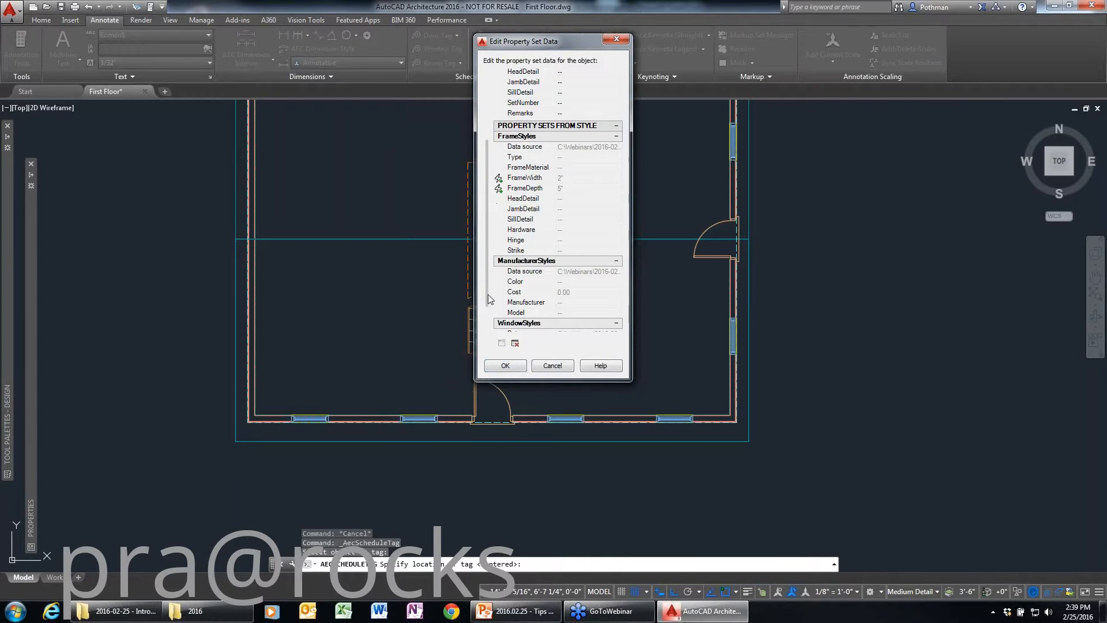
{"action": "scroll", "coordinate": [489, 298], "scroll_direction": "down", "scroll_amount": 1}
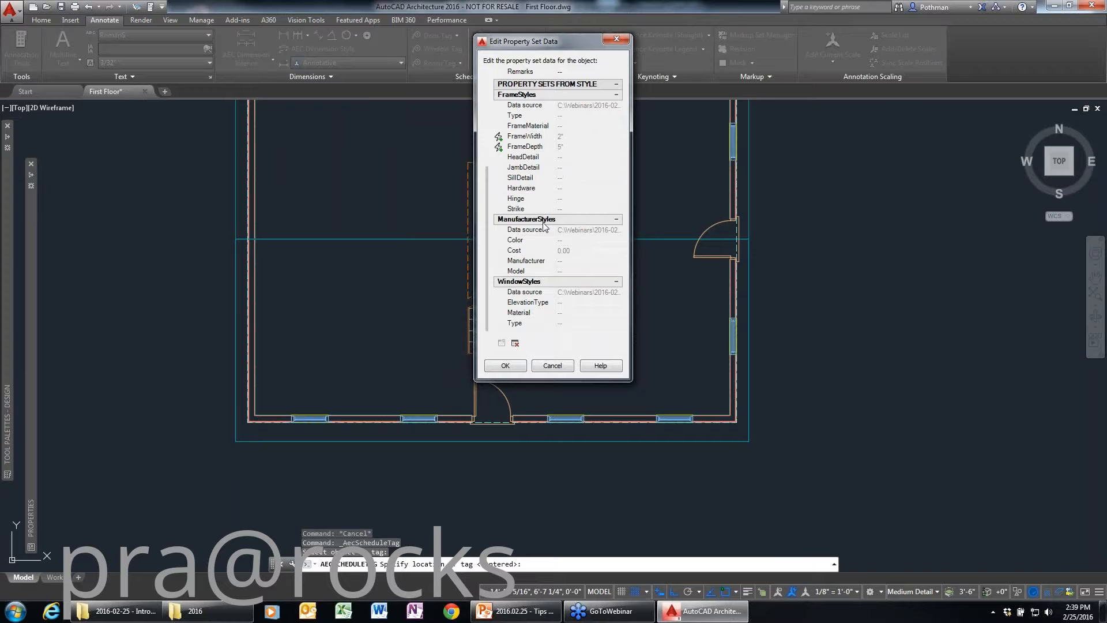
{"action": "left_click", "coordinate": [505, 366]}
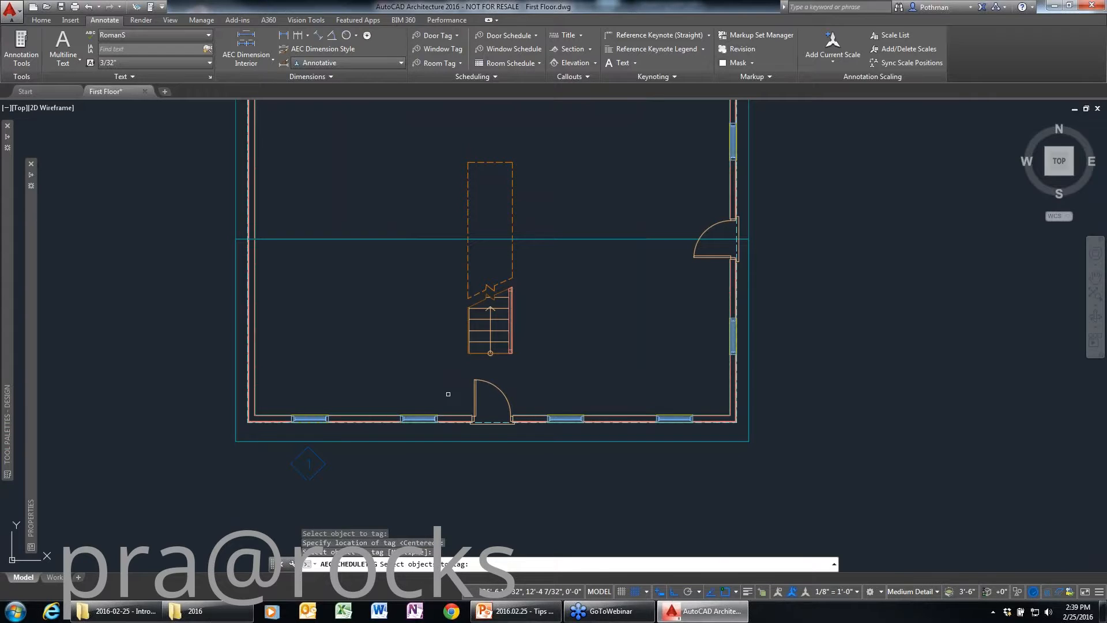
- Tag the two windows flanking the south door and both east wall windows together, accepting their property set data
{"action": "left_click", "coordinate": [427, 418]}
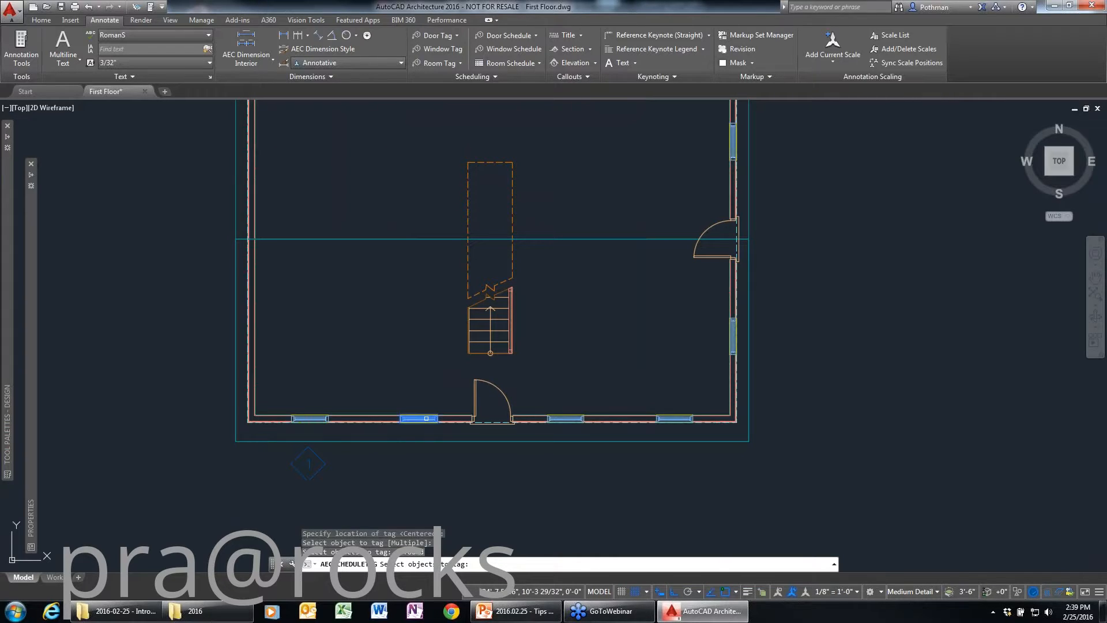
{"action": "left_click", "coordinate": [565, 419]}
{"action": "left_click", "coordinate": [675, 419]}
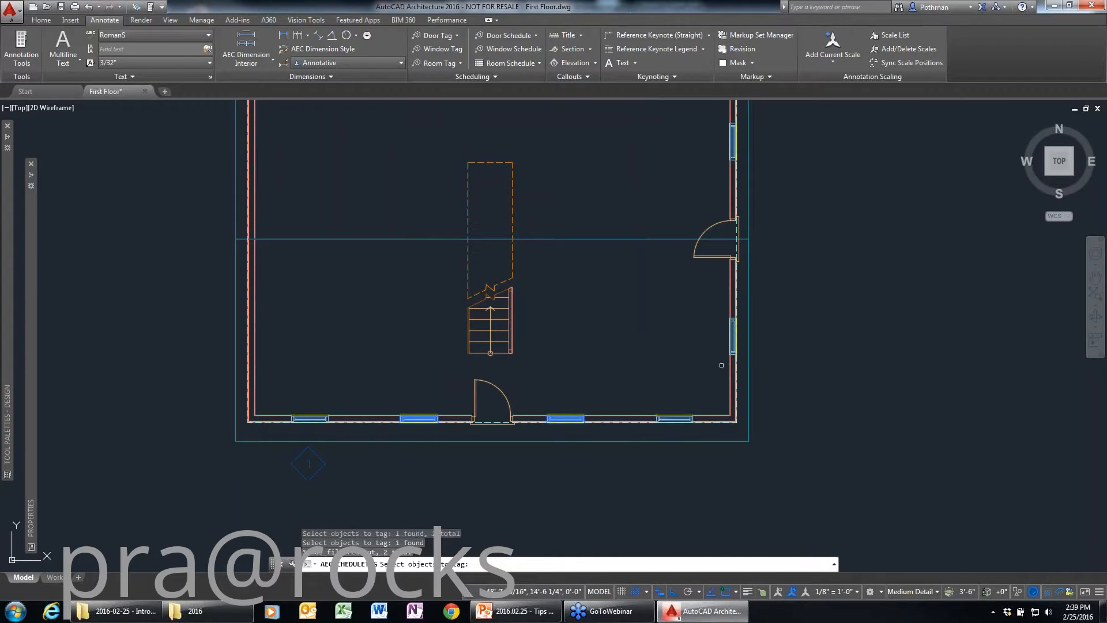
{"action": "left_click", "coordinate": [731, 336]}
{"action": "left_click", "coordinate": [737, 137]}
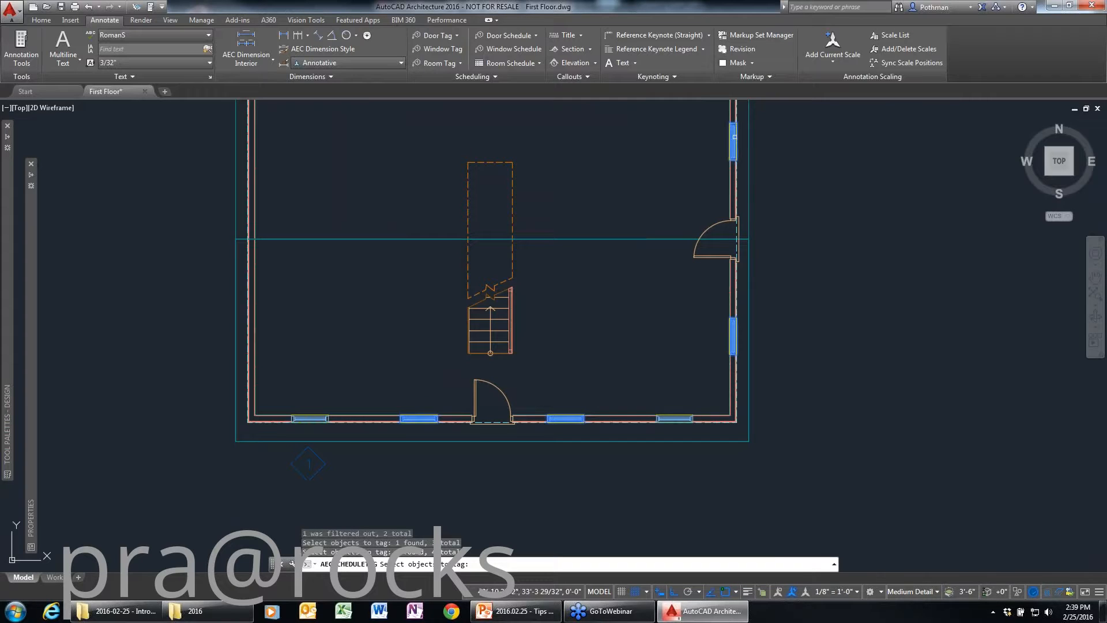
{"action": "key", "text": "Return"}
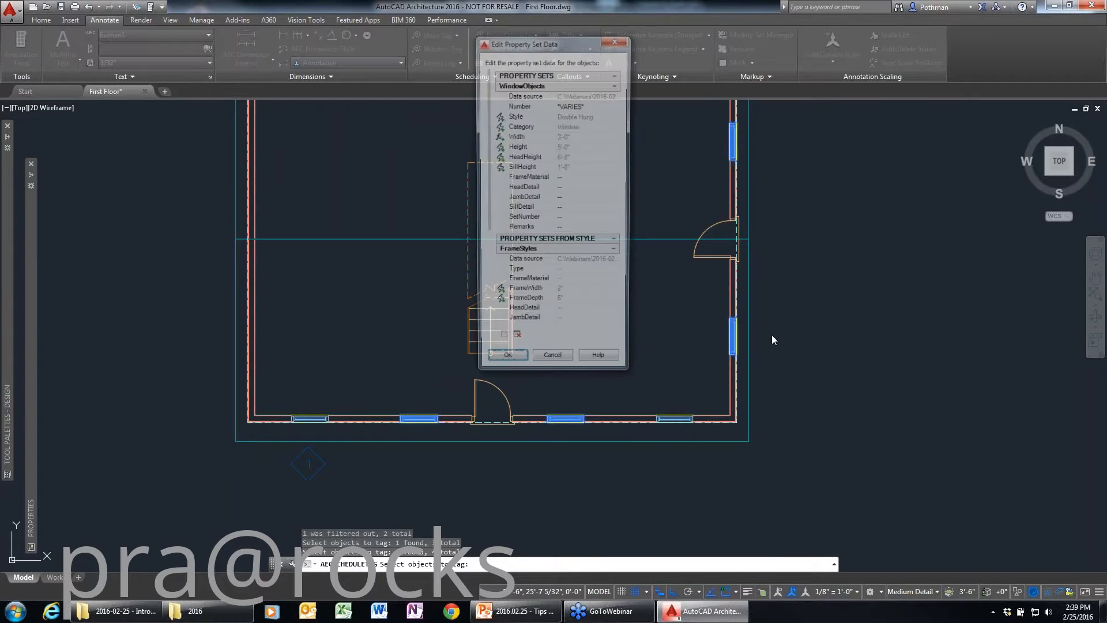
{"action": "left_click", "coordinate": [506, 366]}
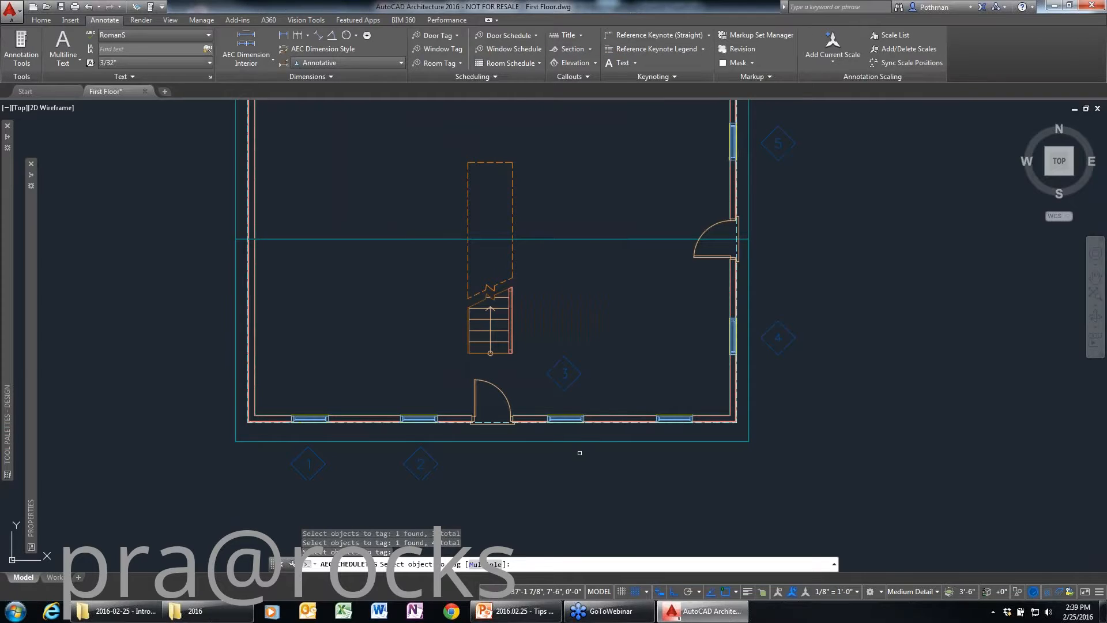
{"action": "scroll", "coordinate": [696, 406], "scroll_direction": "down", "scroll_amount": 4}
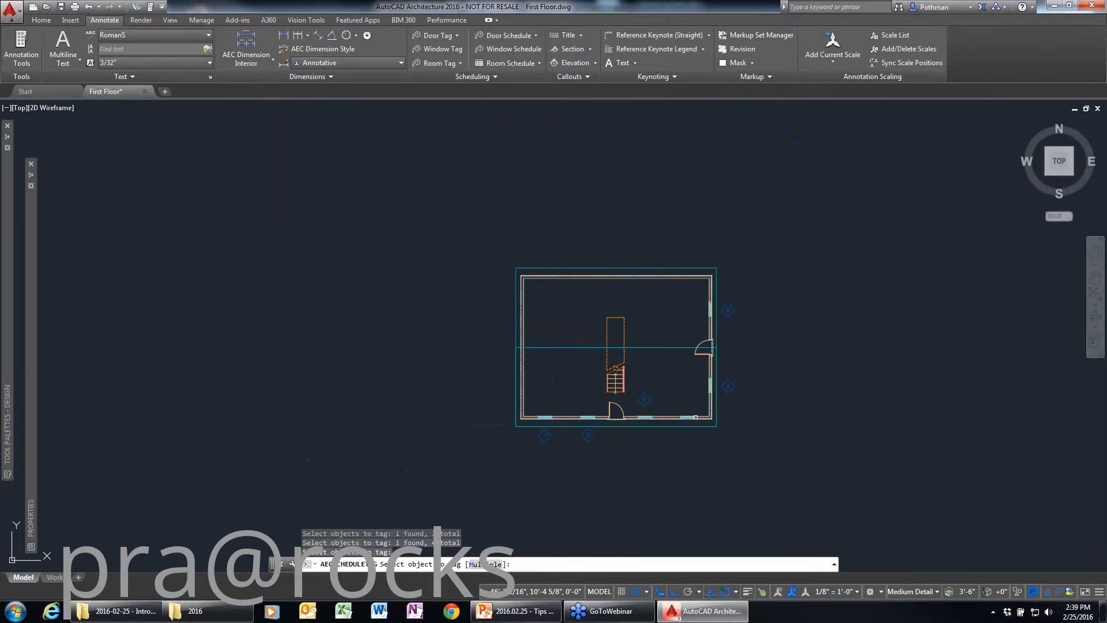
{"action": "scroll", "coordinate": [696, 416], "scroll_direction": "up", "scroll_amount": 3}
{"action": "key", "text": "Escape"}
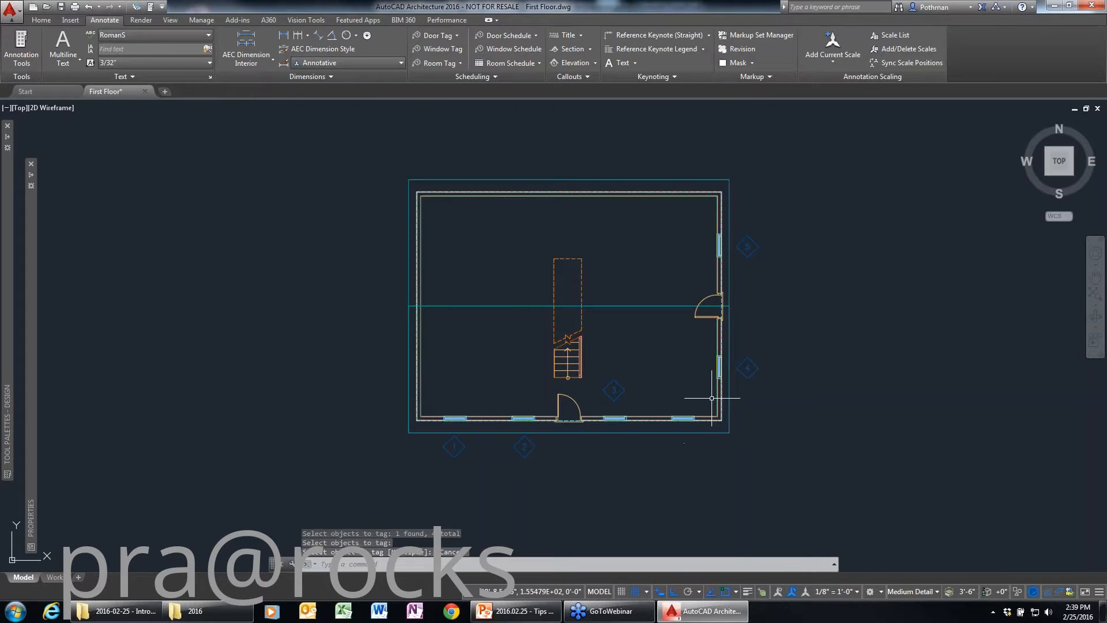
- Tag the westernmost south wall window again, placing the tag just outside the wall with its default property data
{"action": "scroll", "coordinate": [712, 398], "scroll_direction": "up", "scroll_amount": 2}
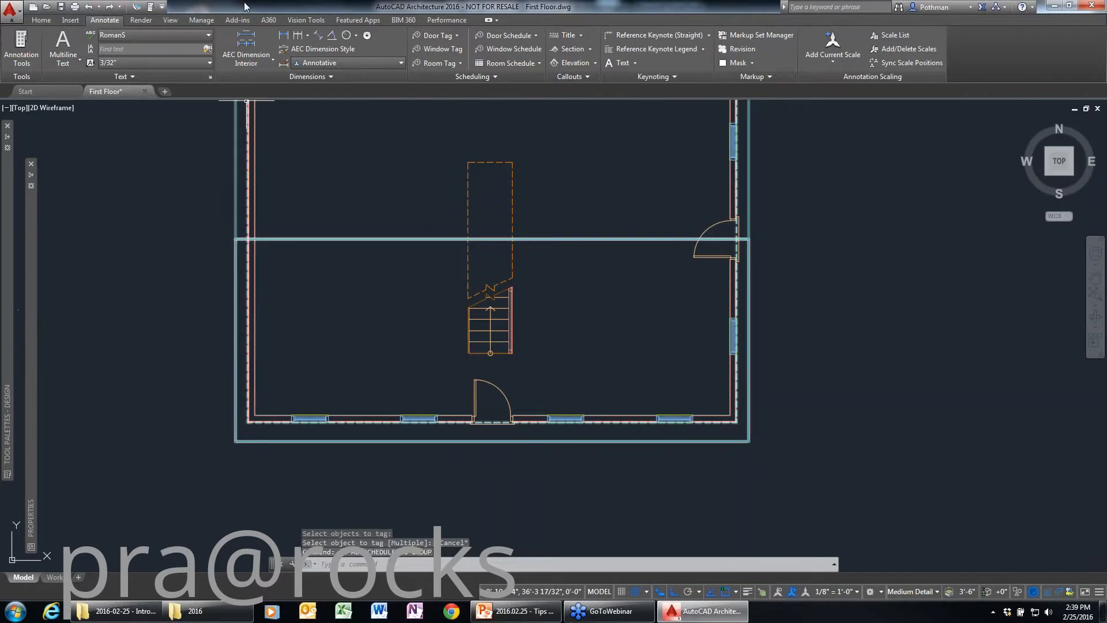
{"action": "left_click", "coordinate": [442, 53]}
{"action": "left_click", "coordinate": [310, 418]}
{"action": "left_click", "coordinate": [315, 464]}
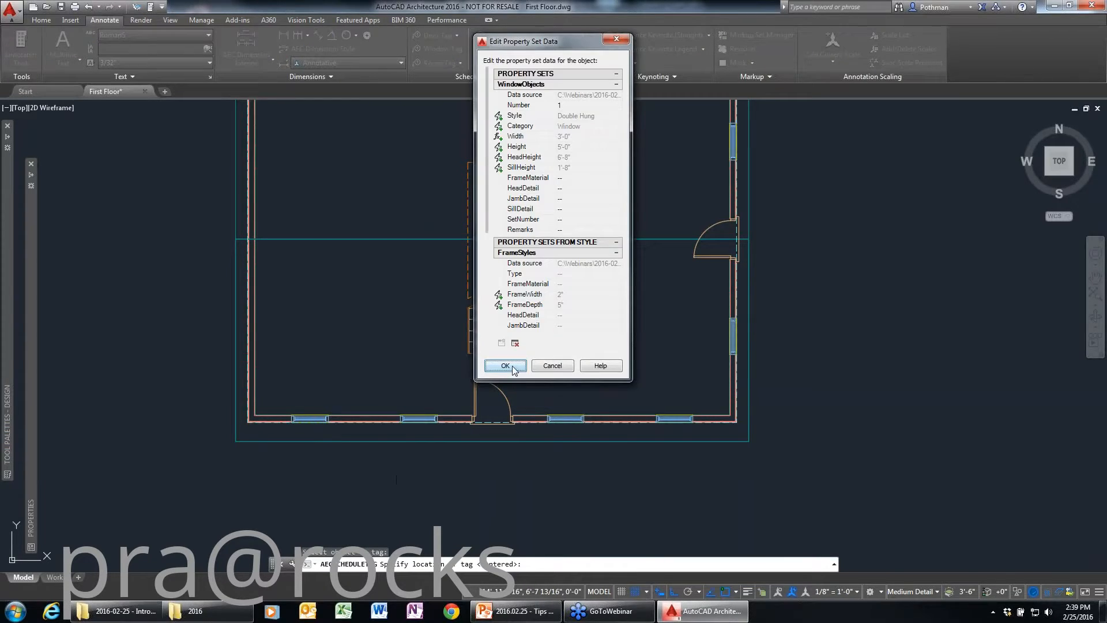
{"action": "left_click", "coordinate": [506, 366]}
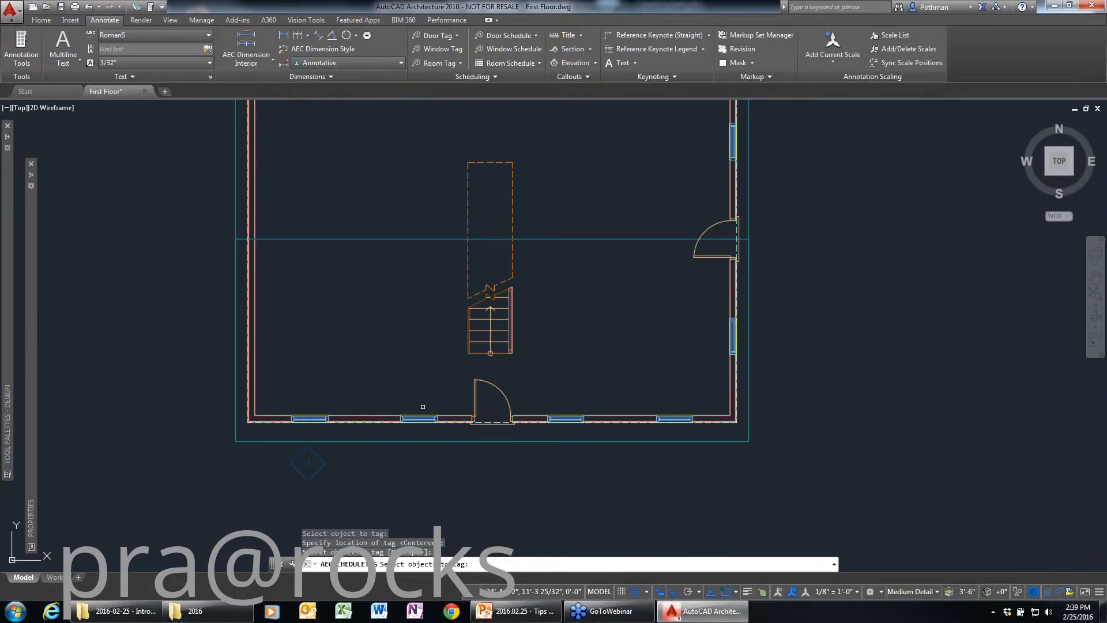
- Tag the two windows on either side of the south door as a multiple selection, accepting their property set data
{"action": "left_click", "coordinate": [438, 415]}
{"action": "left_click", "coordinate": [419, 418]}
{"action": "left_click", "coordinate": [565, 419]}
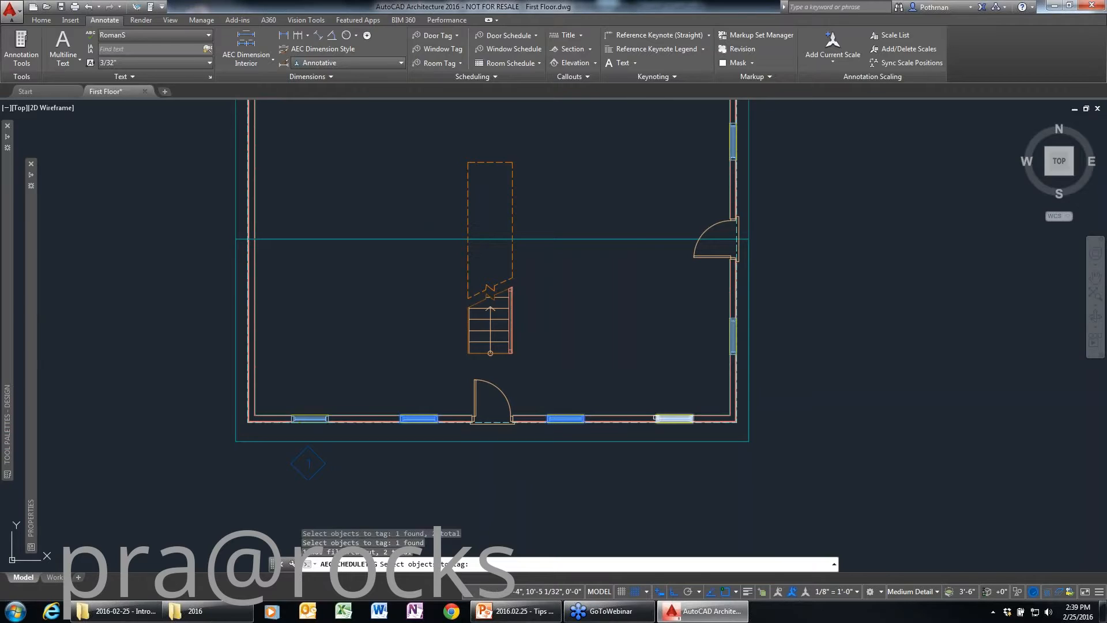
{"action": "key", "text": "Return"}
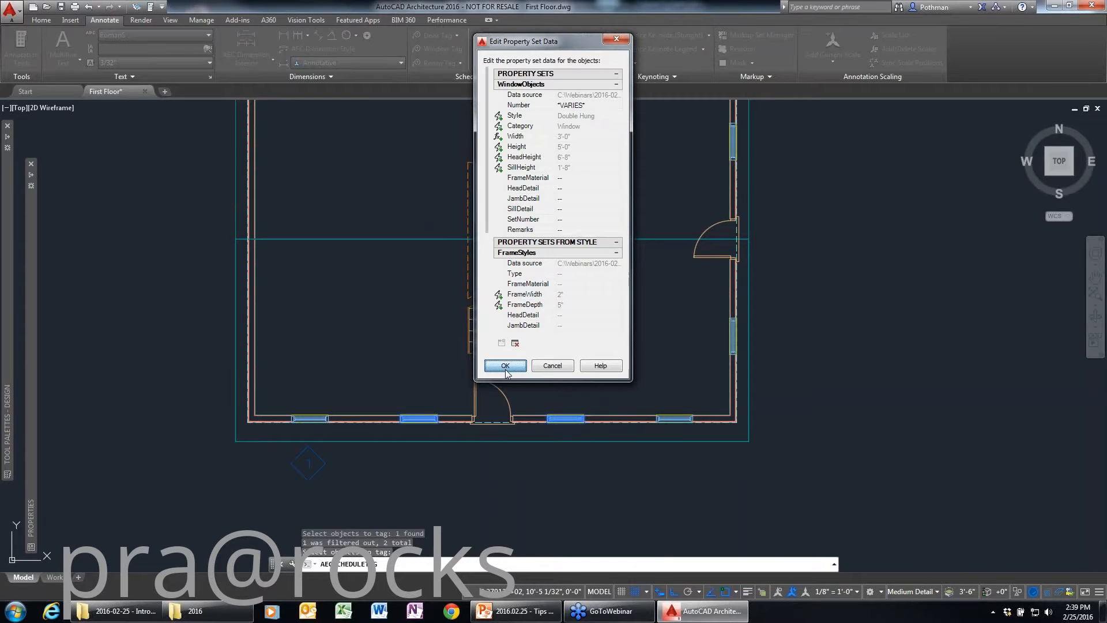
{"action": "left_click", "coordinate": [505, 366]}
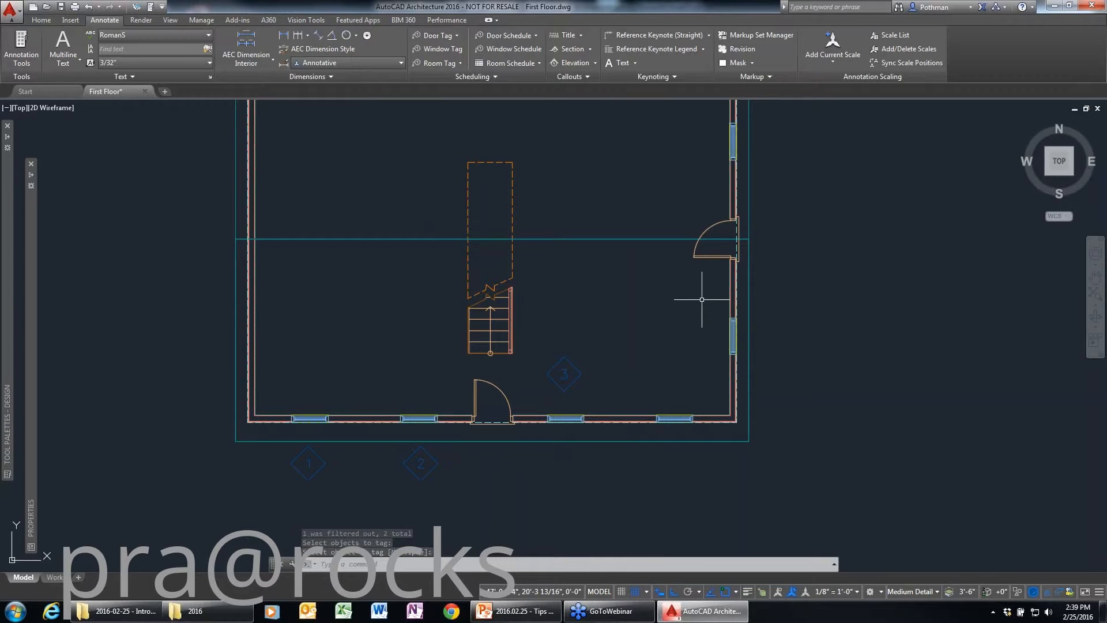
- Create a window schedule from all the building's windows and place the table east of the floor plan at default size
{"action": "scroll", "coordinate": [608, 376], "scroll_direction": "down", "scroll_amount": 2}
{"action": "middle_click_drag", "start_coordinate": [630, 346], "coordinate": [450, 329]}
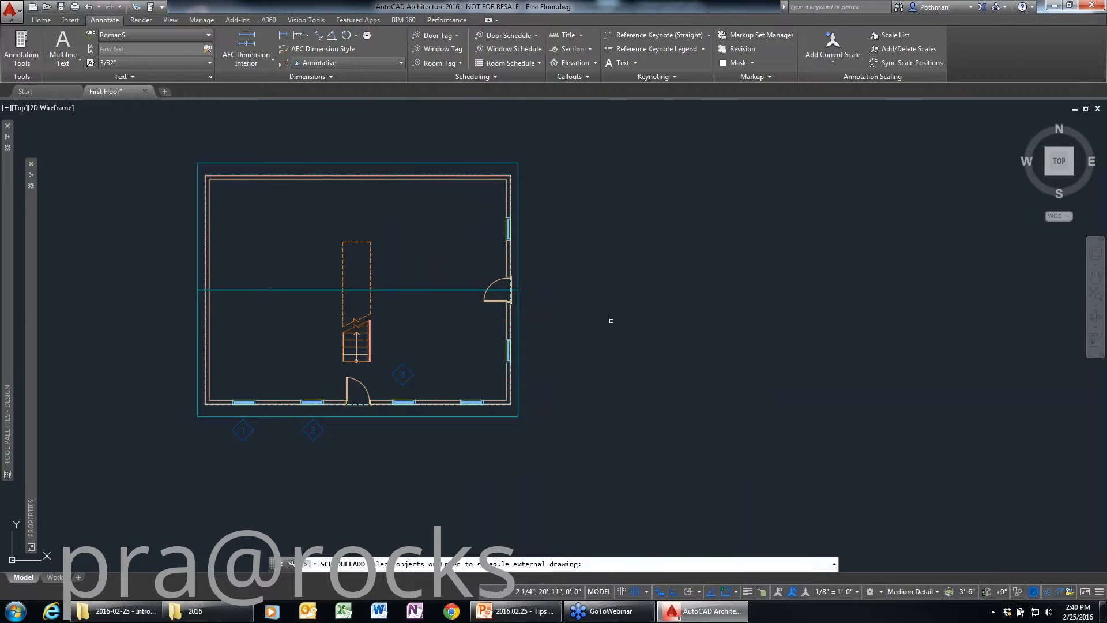
{"action": "left_click", "coordinate": [634, 492]}
{"action": "left_click", "coordinate": [173, 111]}
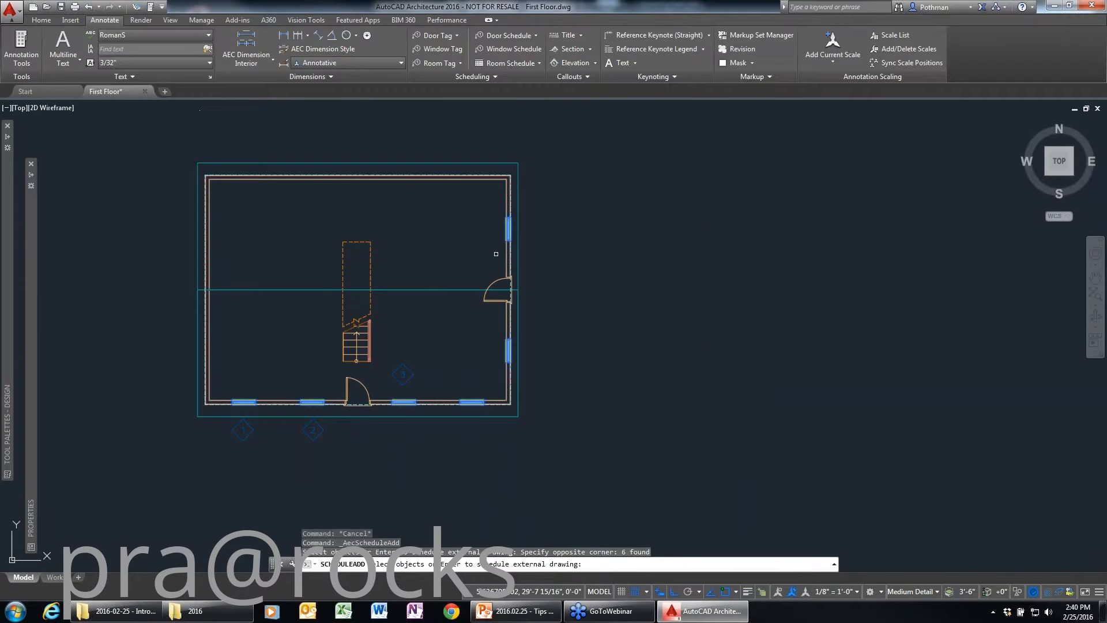
{"action": "key", "text": "Return"}
{"action": "left_click", "coordinate": [644, 217]}
{"action": "key", "text": "Return"}
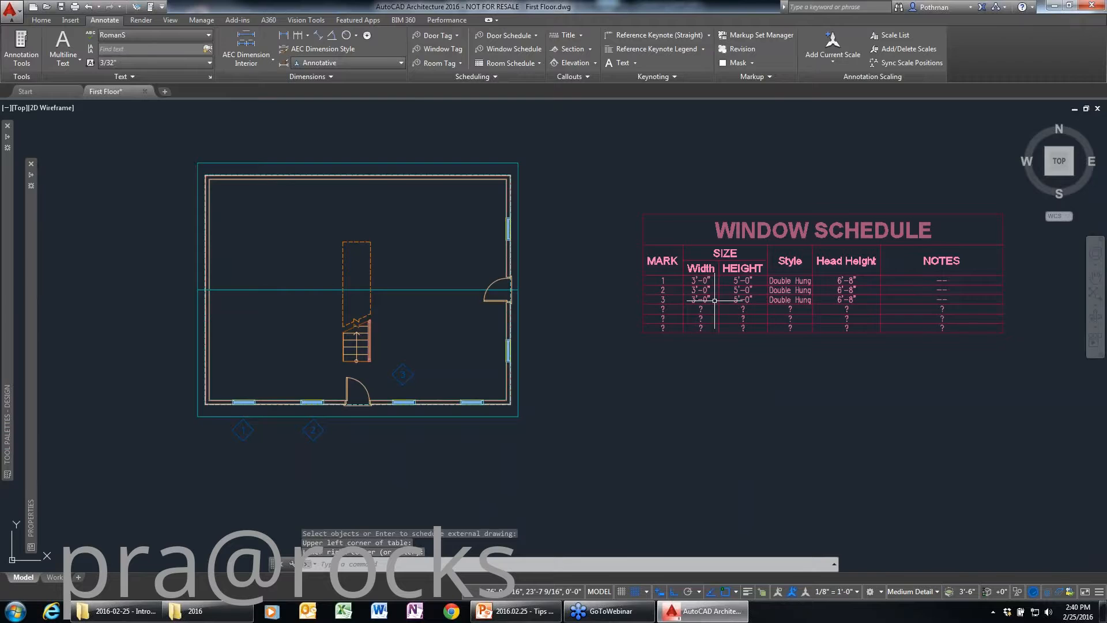
{"action": "scroll", "coordinate": [715, 301], "scroll_direction": "up", "scroll_amount": 2}
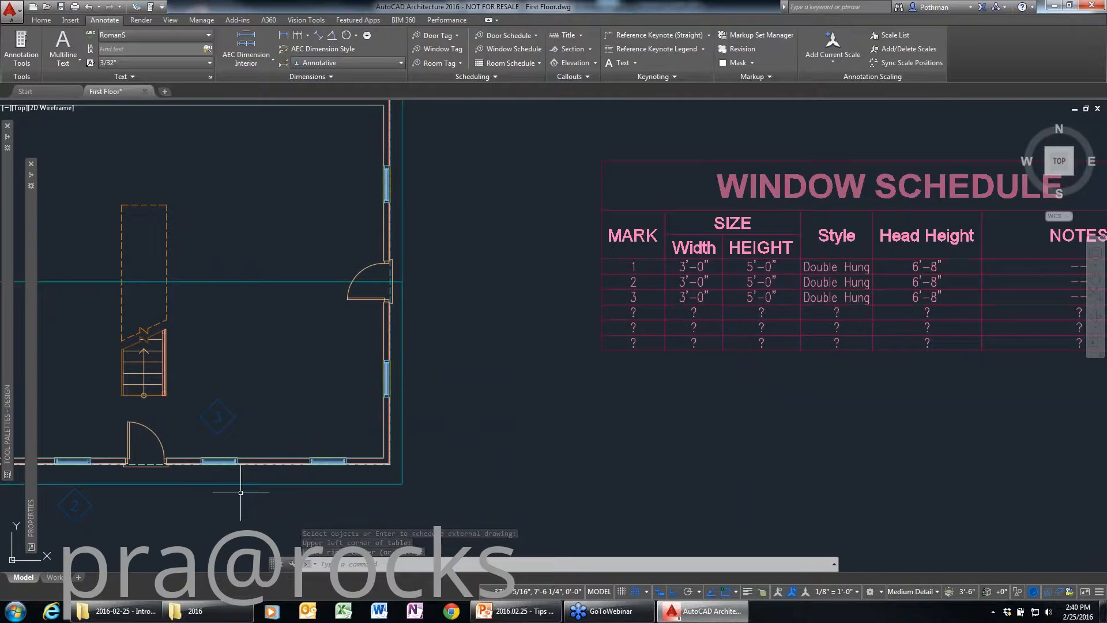
- Tag the easternmost south wall window with the same kind of tag as window 3, placing it just inside the wall
{"action": "left_click", "coordinate": [257, 416]}
{"action": "left_click", "coordinate": [214, 395]}
{"action": "right_click", "coordinate": [228, 122]}
{"action": "left_click", "coordinate": [289, 247]}
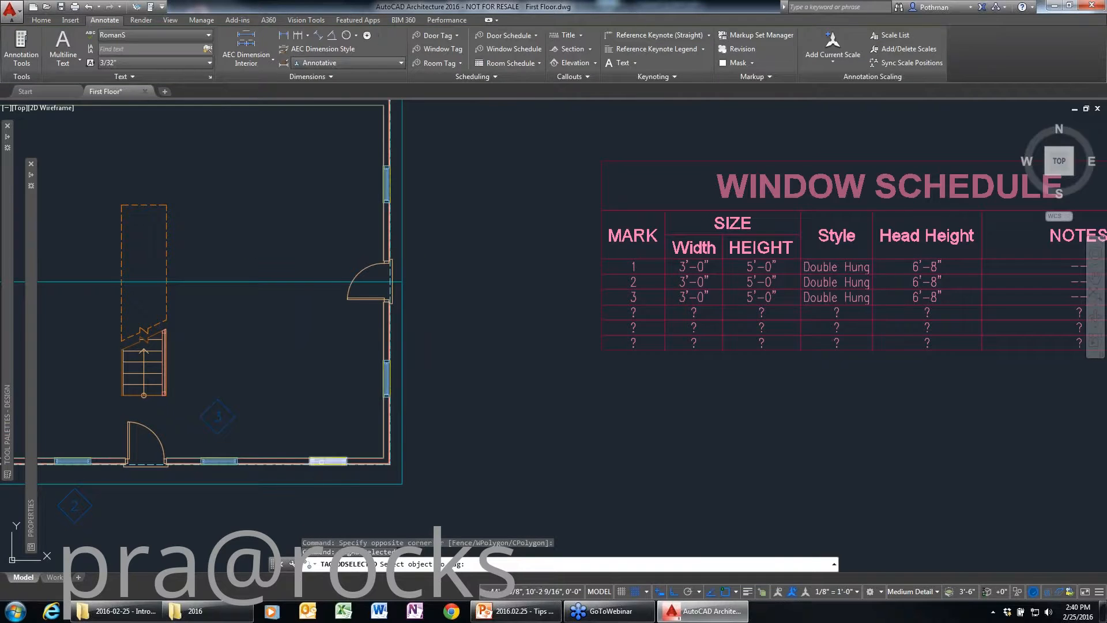
{"action": "left_click", "coordinate": [328, 461]}
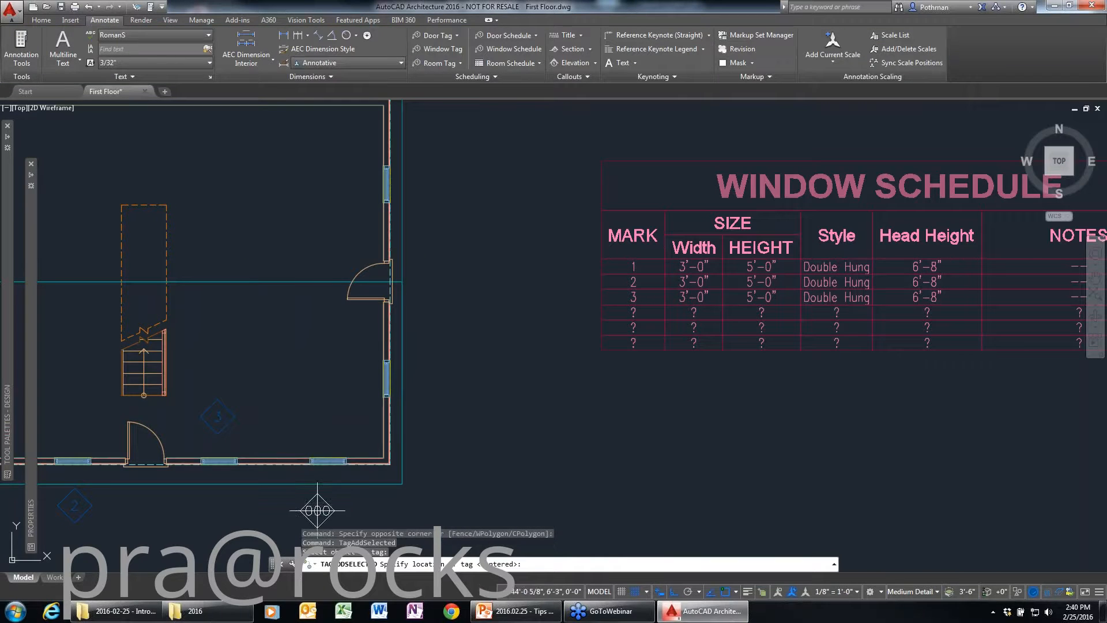
{"action": "left_click", "coordinate": [324, 422]}
{"action": "key", "text": "Return"}
- Tag both east wall windows, placing their tags just outside the wall and accepting the default property set data
{"action": "left_click", "coordinate": [384, 376]}
{"action": "key", "text": "Return"}
{"action": "key", "text": "Return"}
{"action": "key", "text": "Return"}
{"action": "key", "text": "Return"}
- Update the window schedule table so it includes the newly tagged windows' data
{"action": "left_click", "coordinate": [762, 266]}
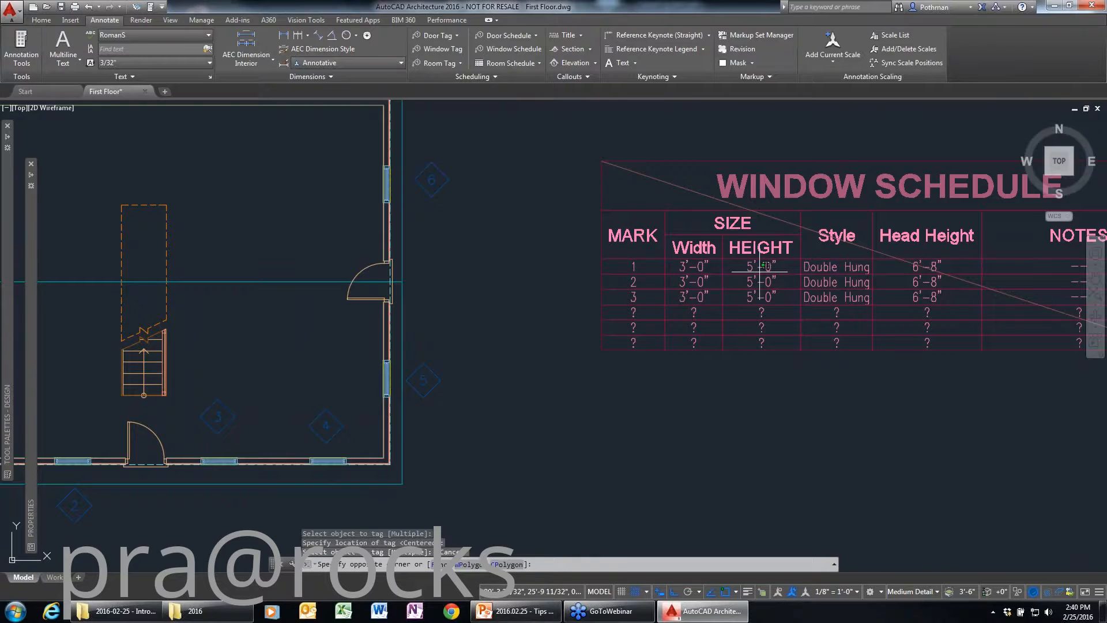
{"action": "left_click", "coordinate": [718, 289]}
{"action": "right_click", "coordinate": [718, 292]}
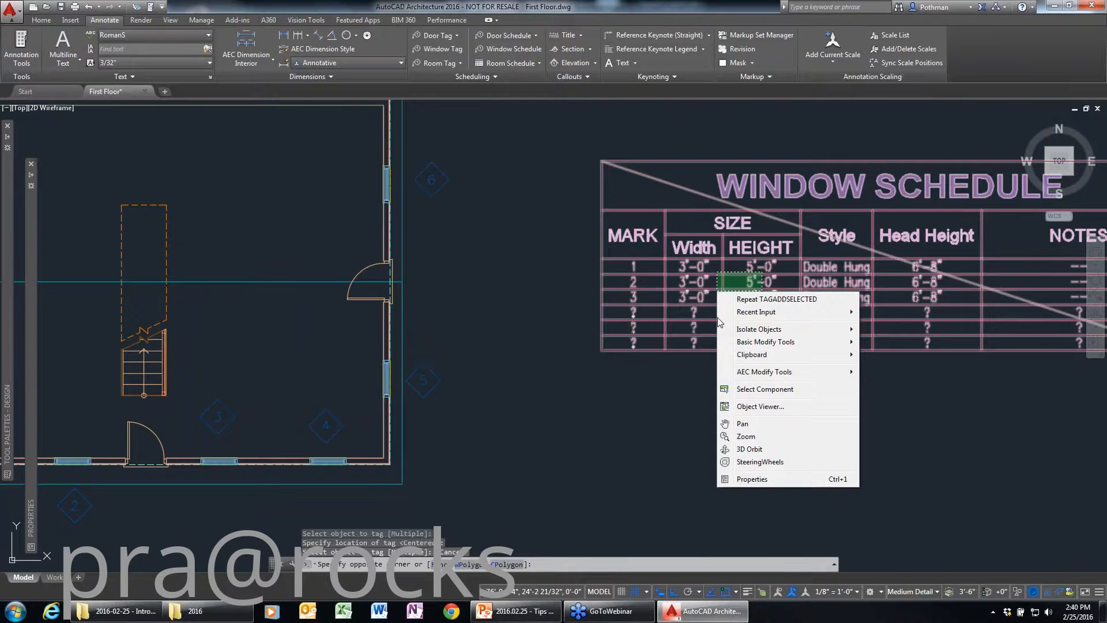
{"action": "left_click", "coordinate": [708, 184]}
{"action": "right_click", "coordinate": [705, 261]}
{"action": "left_click", "coordinate": [744, 349]}
{"action": "key", "text": "Escape"}
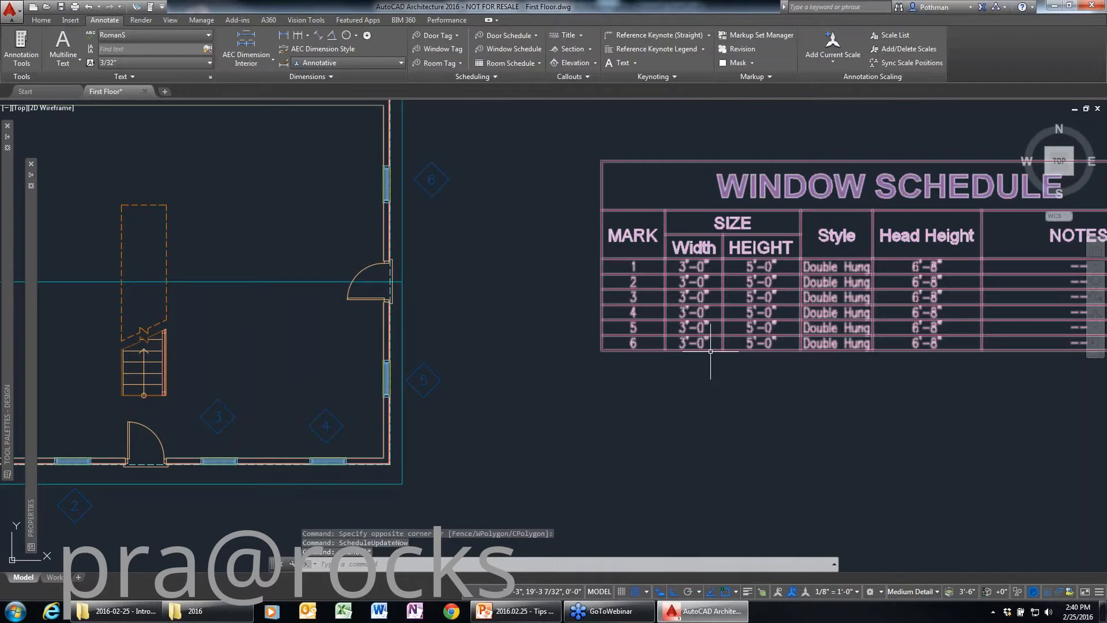
- Set the window schedule to update automatically and to add new objects automatically
{"action": "scroll", "coordinate": [709, 357], "scroll_direction": "down", "scroll_amount": 2}
{"action": "scroll", "coordinate": [314, 181], "scroll_direction": "up", "scroll_amount": 3}
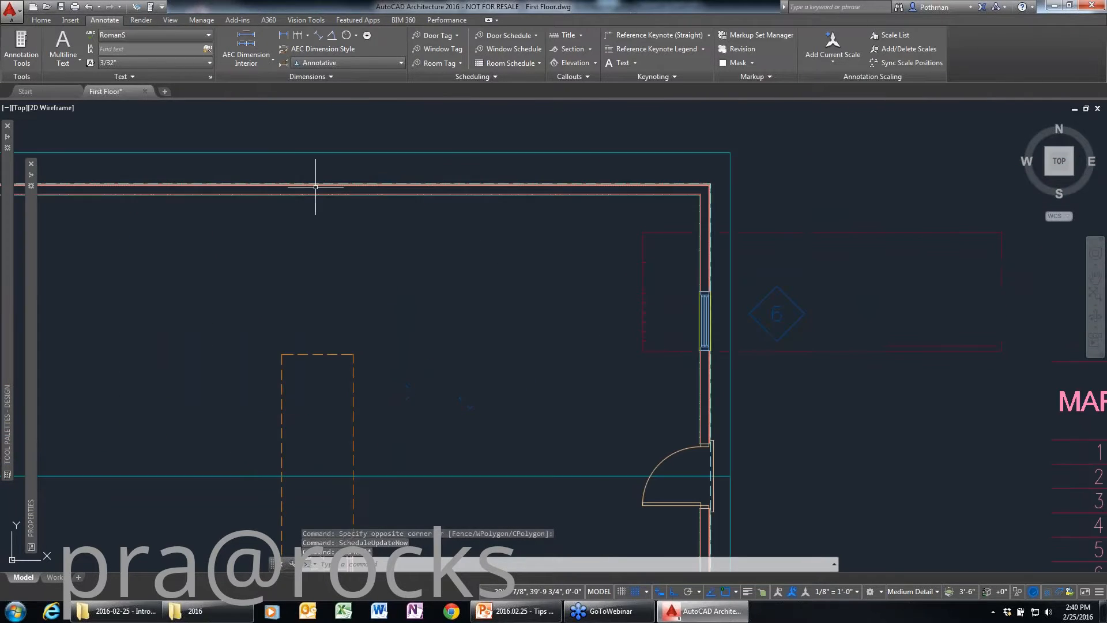
{"action": "scroll", "coordinate": [384, 218], "scroll_direction": "down", "scroll_amount": 1}
{"action": "scroll", "coordinate": [379, 220], "scroll_direction": "down", "scroll_amount": 2}
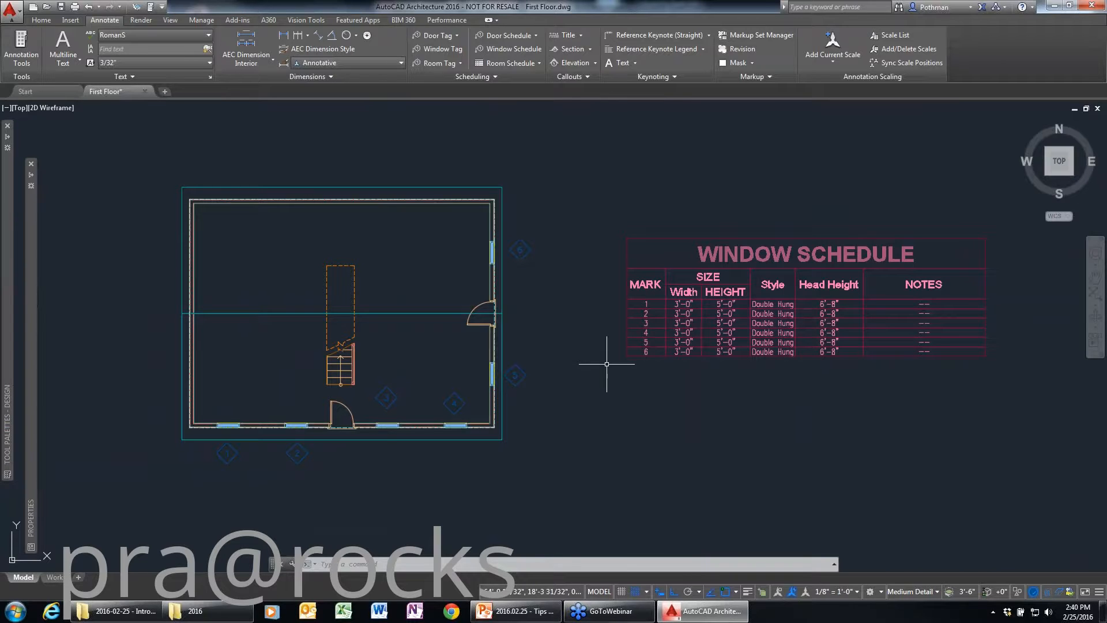
{"action": "left_click", "coordinate": [627, 322]}
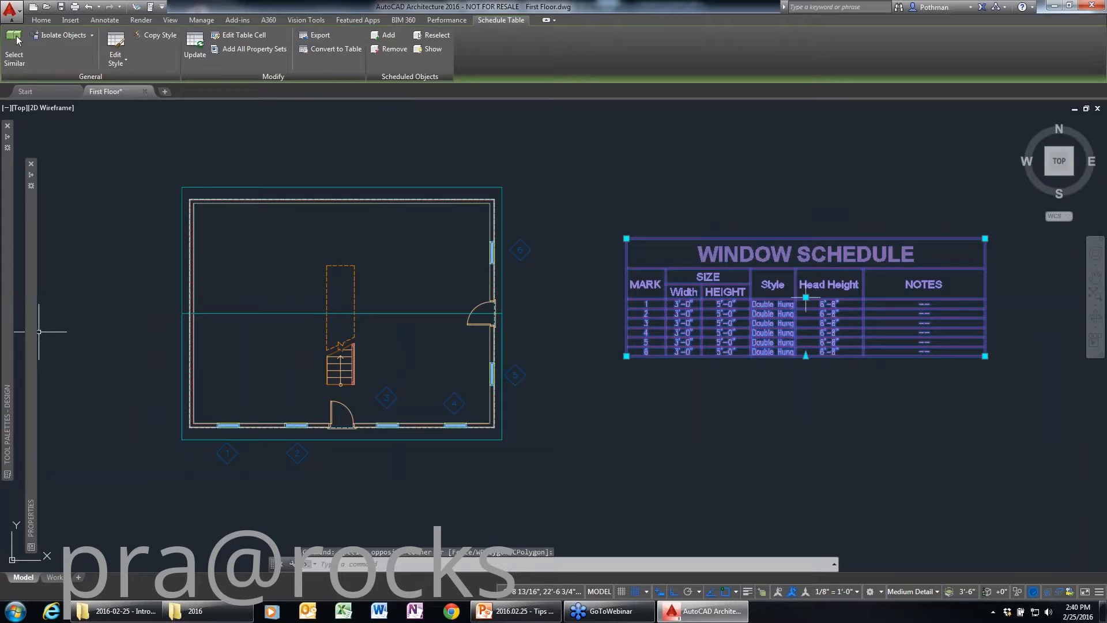
{"action": "mouse_move", "coordinate": [30, 334]}
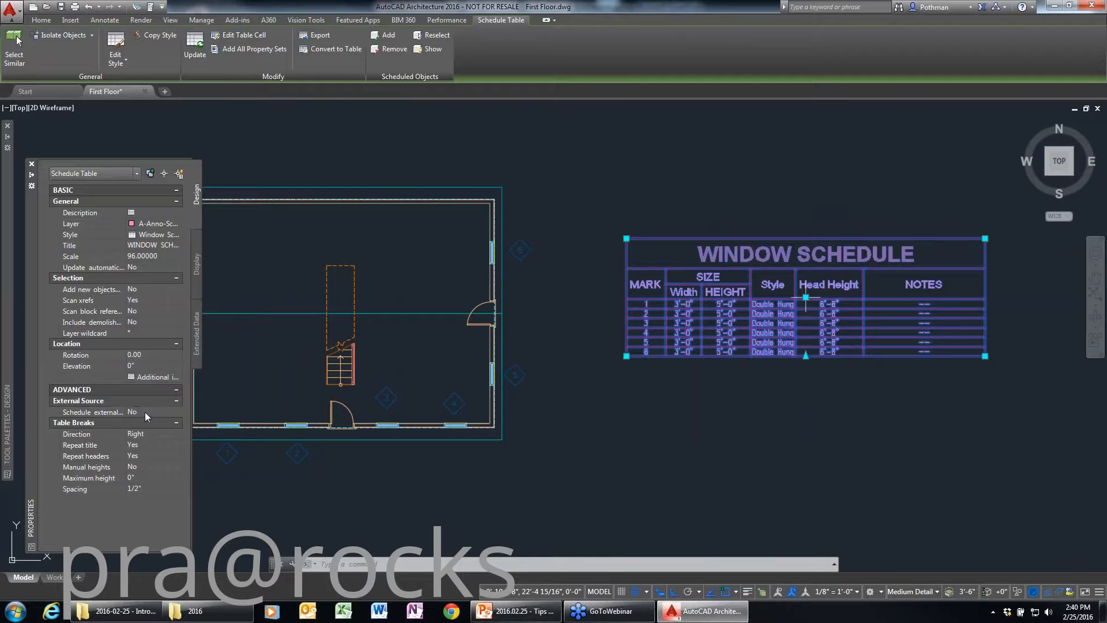
{"action": "left_click", "coordinate": [137, 266]}
{"action": "left_click", "coordinate": [142, 275]}
{"action": "left_click", "coordinate": [136, 290]}
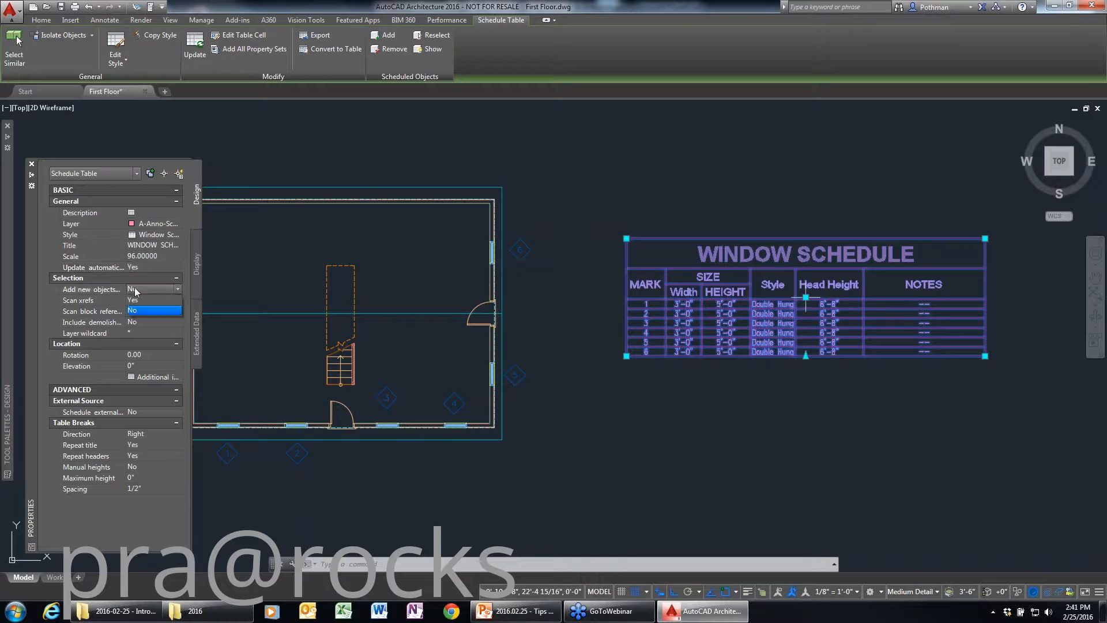
{"action": "left_click", "coordinate": [133, 299]}
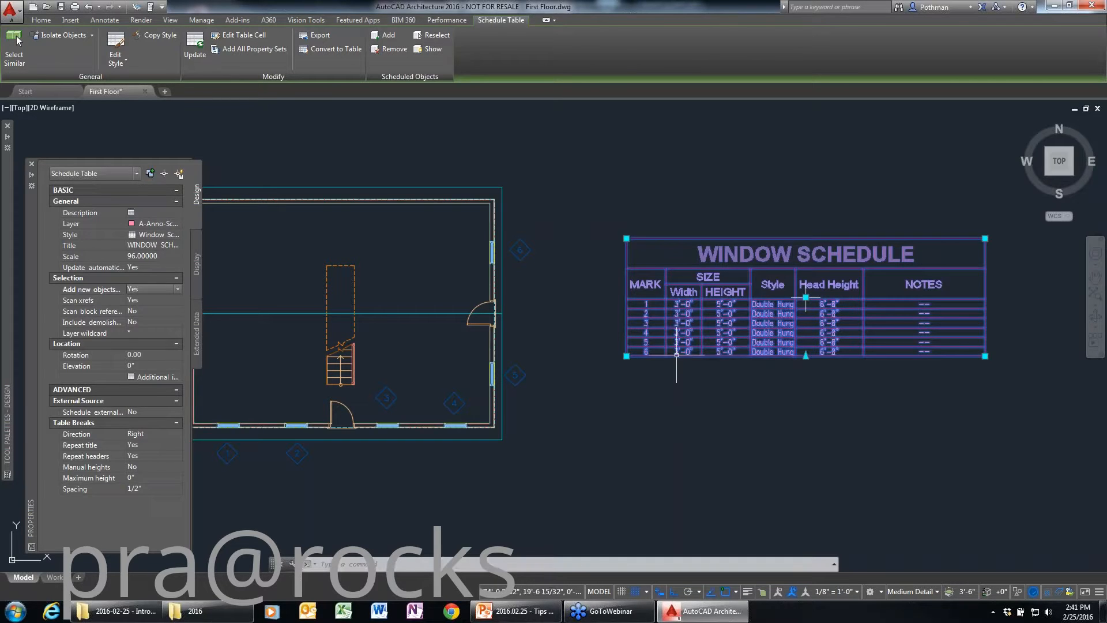
{"action": "key", "text": "Escape"}
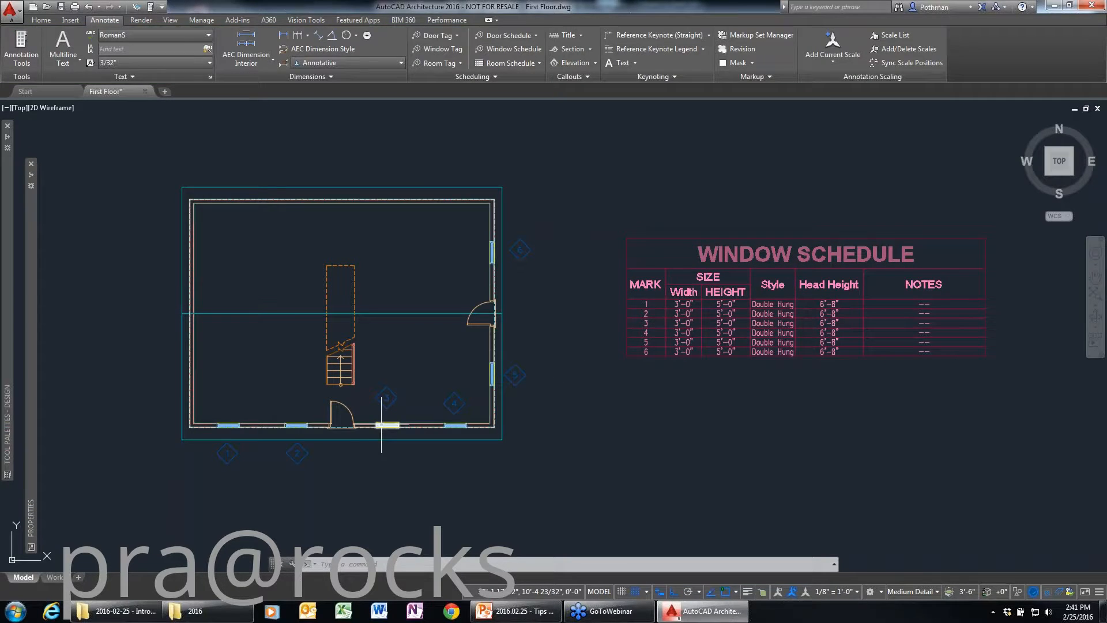
- Set the height of window 3, just east of the south door, to 4' and check its row in the window schedule
{"action": "left_click", "coordinate": [382, 425]}
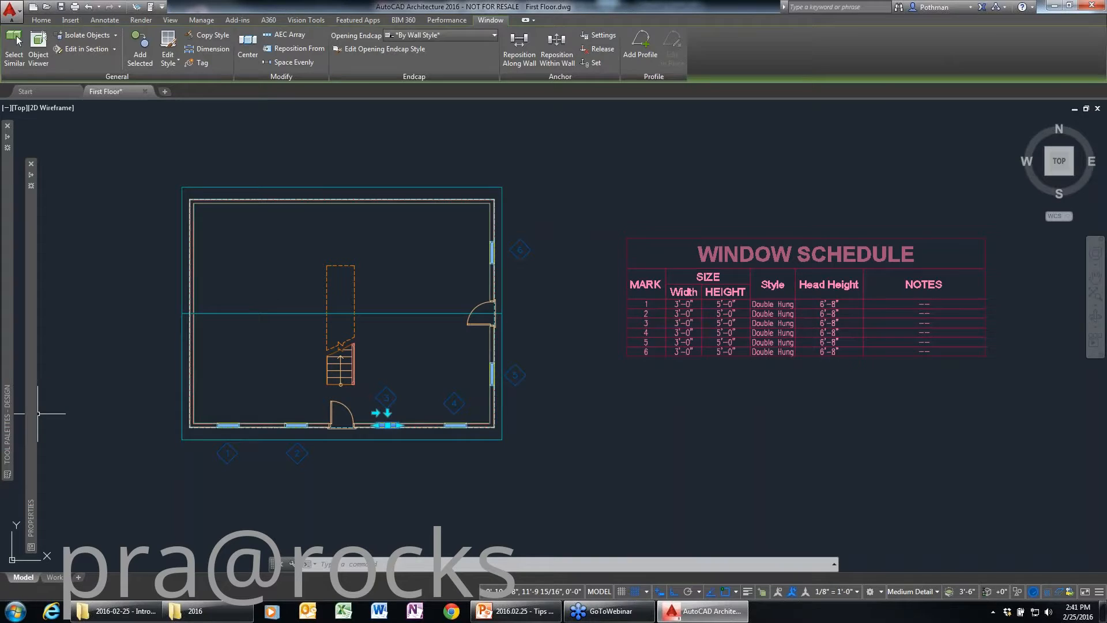
{"action": "left_click", "coordinate": [145, 365]}
{"action": "type", "text": "4'"}
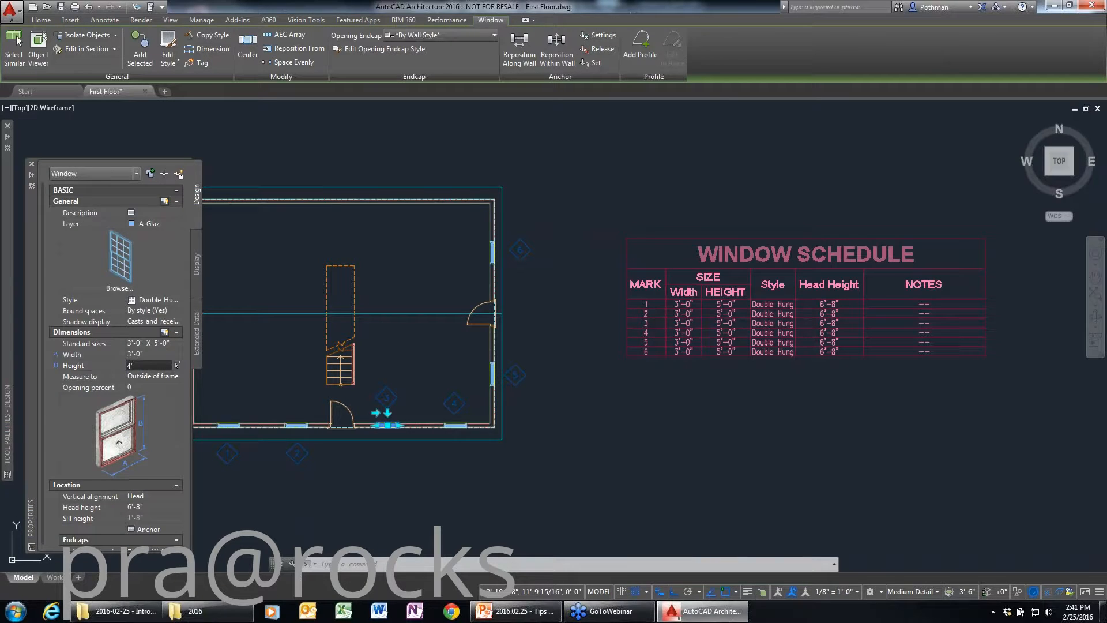
{"action": "key", "text": "Return"}
{"action": "key", "text": "Escape"}
{"action": "scroll", "coordinate": [723, 324], "scroll_direction": "up", "scroll_amount": 4}
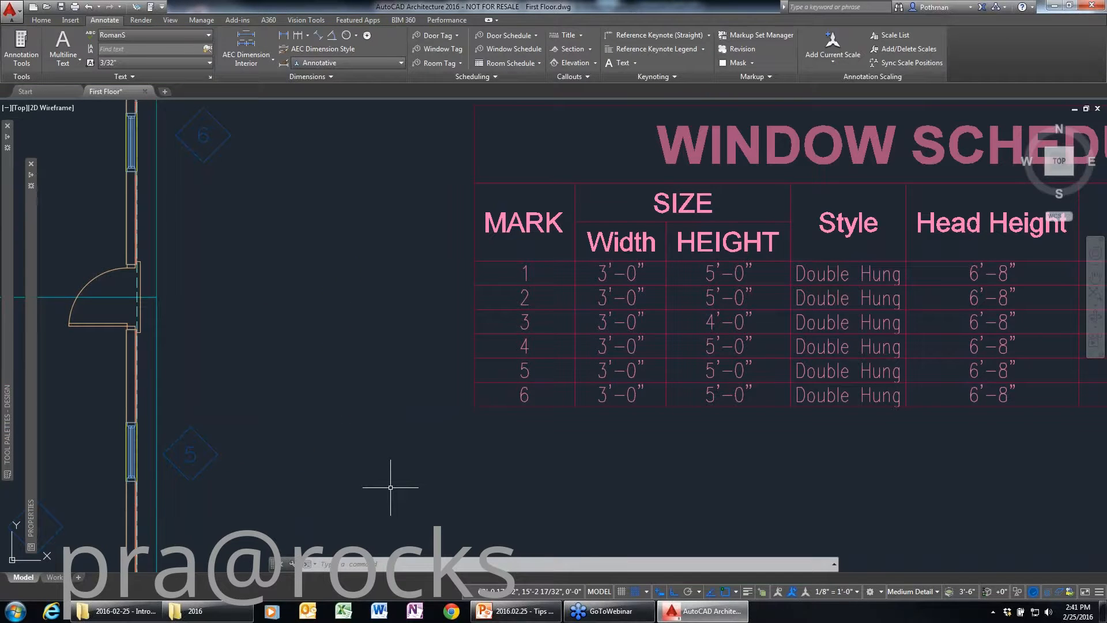
{"action": "scroll", "coordinate": [378, 388], "scroll_direction": "down", "scroll_amount": 2}
{"action": "scroll", "coordinate": [378, 388], "scroll_direction": "down", "scroll_amount": 4}
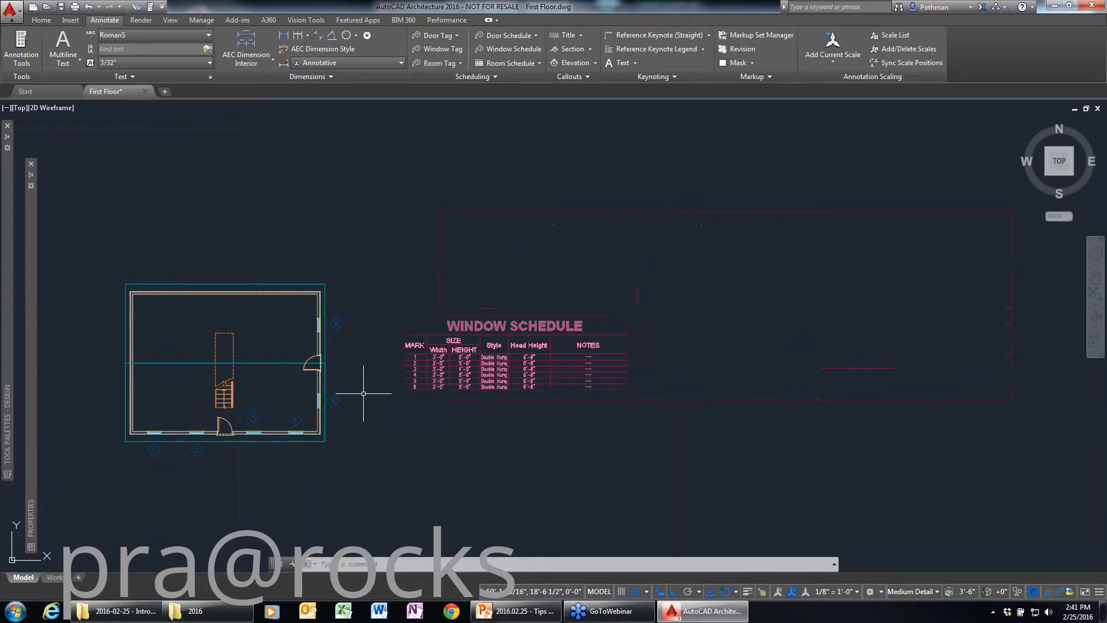
{"action": "middle_click_drag", "start_coordinate": [312, 411], "coordinate": [313, 385]}
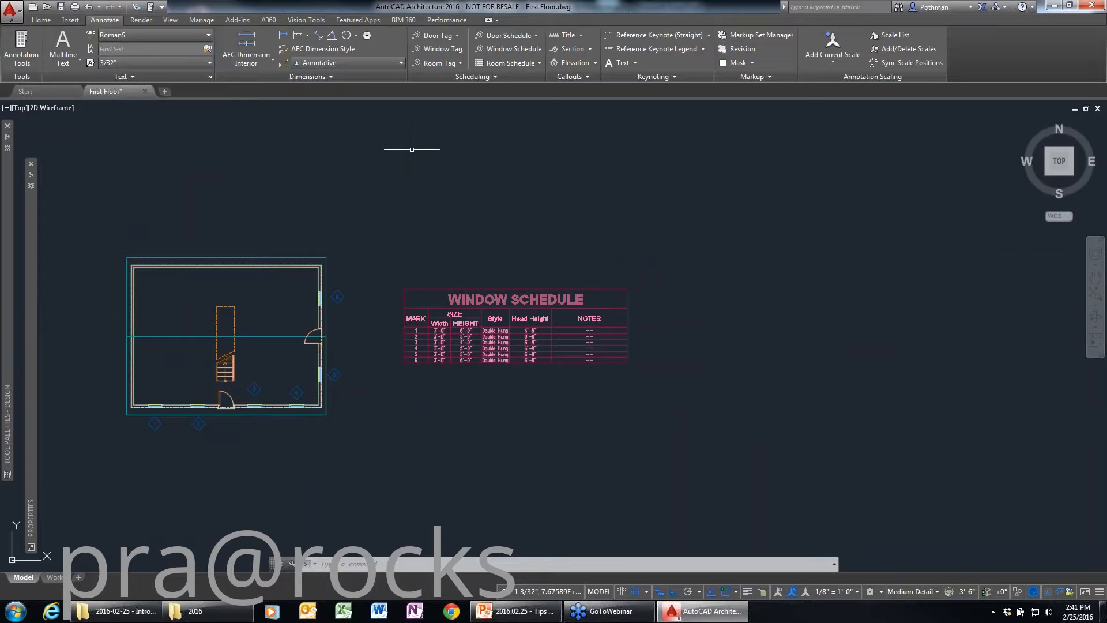
{"action": "left_click", "coordinate": [571, 62]}
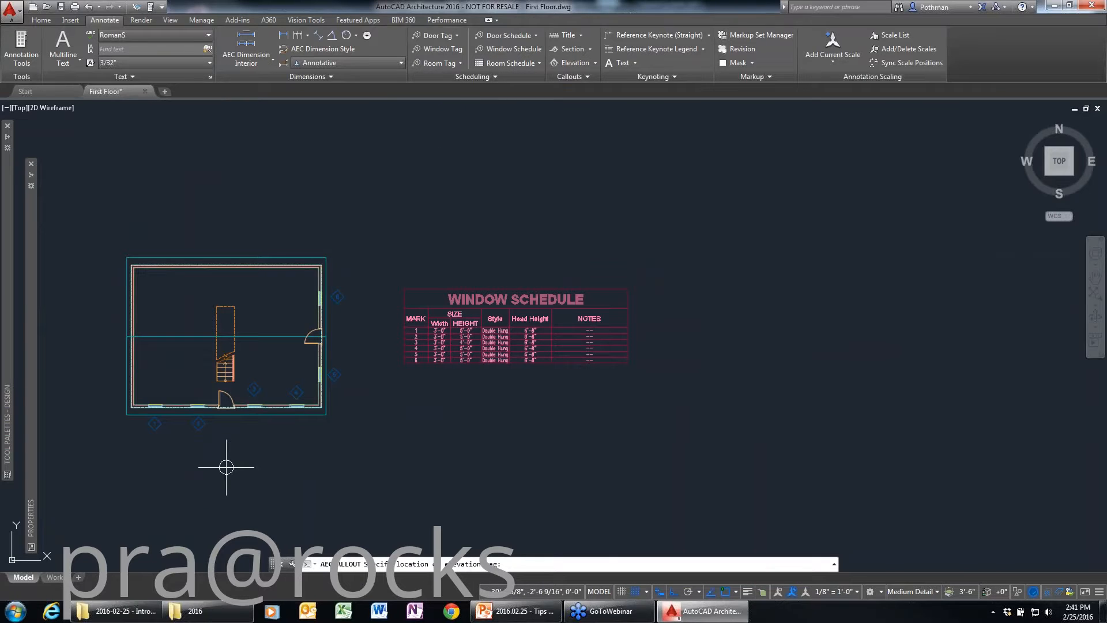
{"action": "left_click", "coordinate": [225, 458]}
{"action": "left_click", "coordinate": [305, 430]}
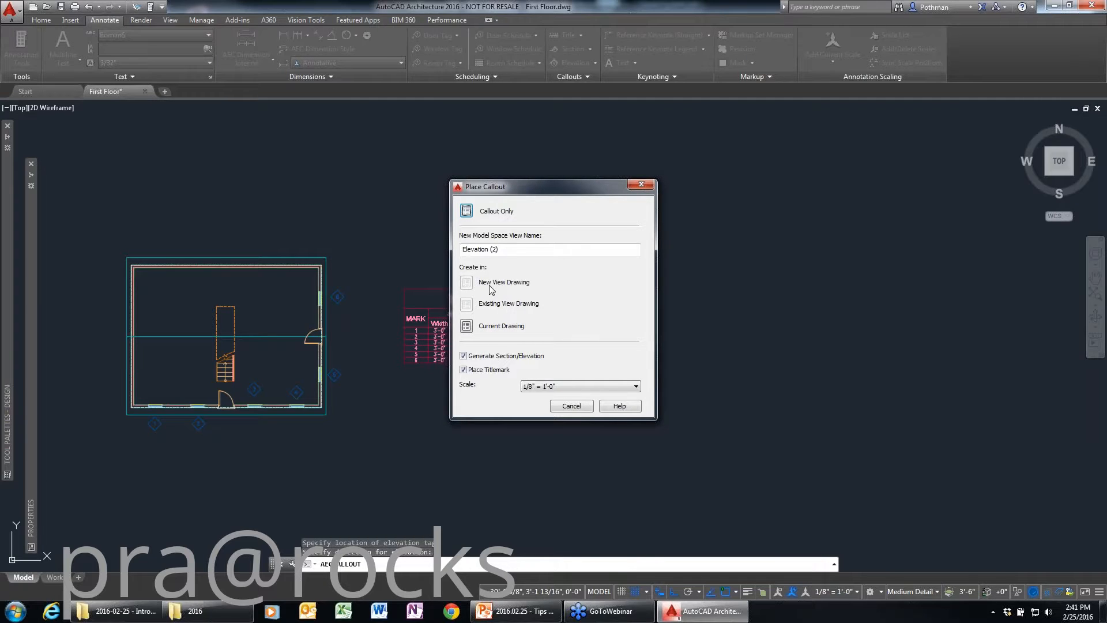
{"action": "left_click", "coordinate": [466, 327]}
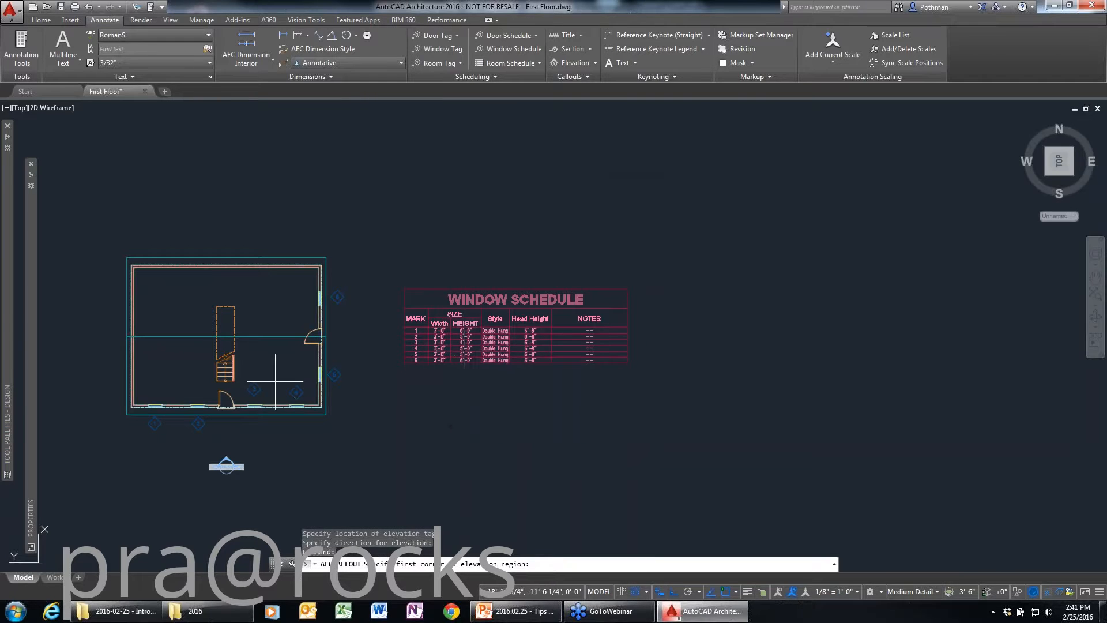
{"action": "left_click", "coordinate": [106, 436]}
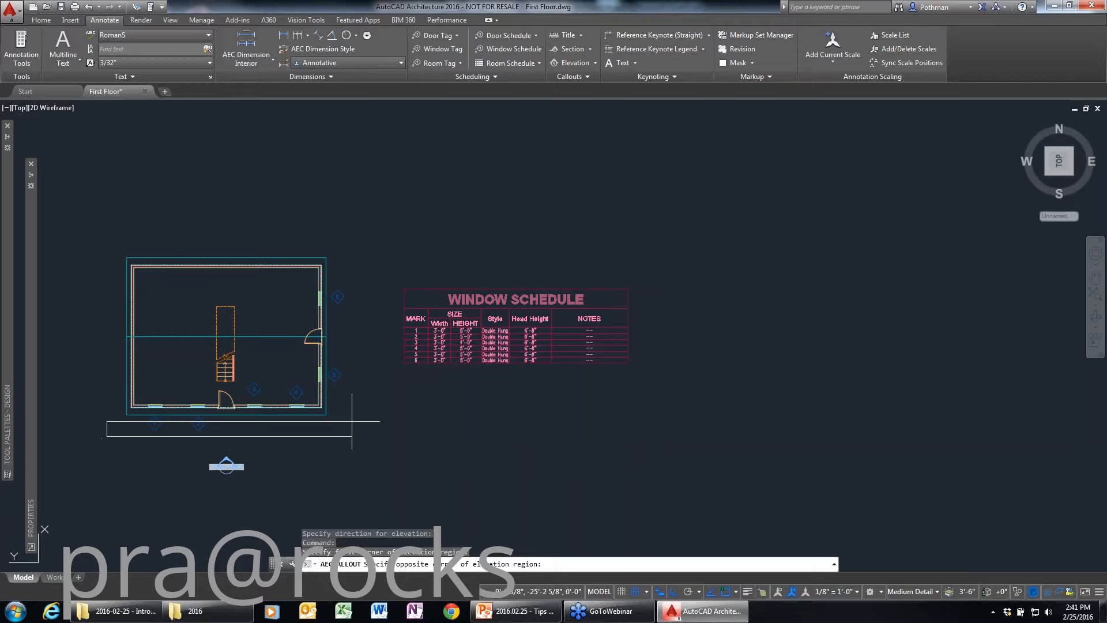
{"action": "left_click", "coordinate": [352, 282]}
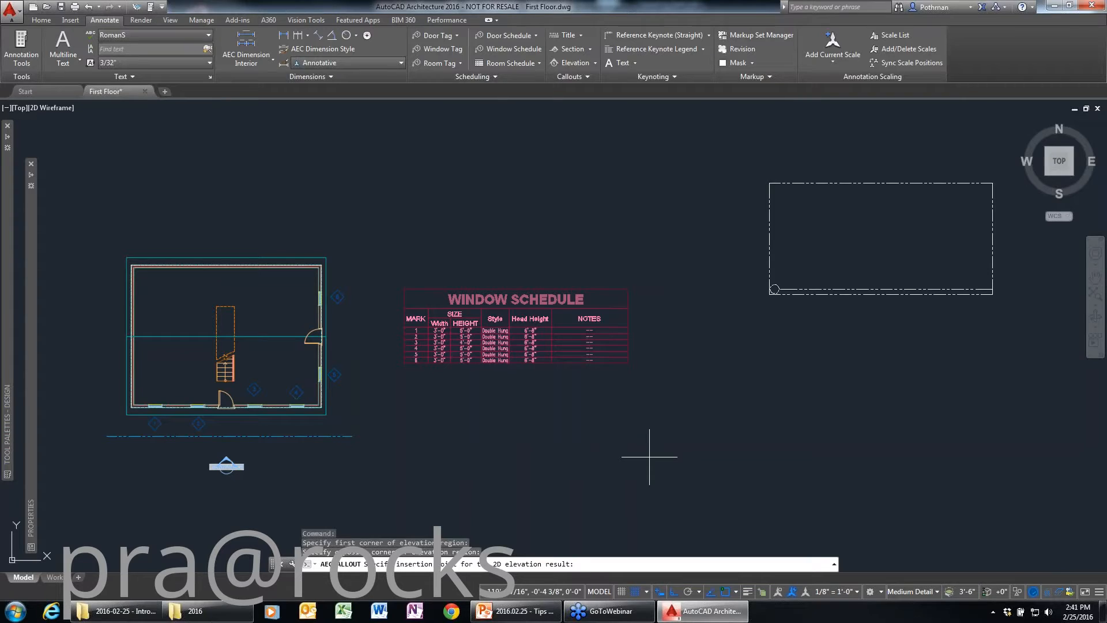
{"action": "key", "text": "Escape"}
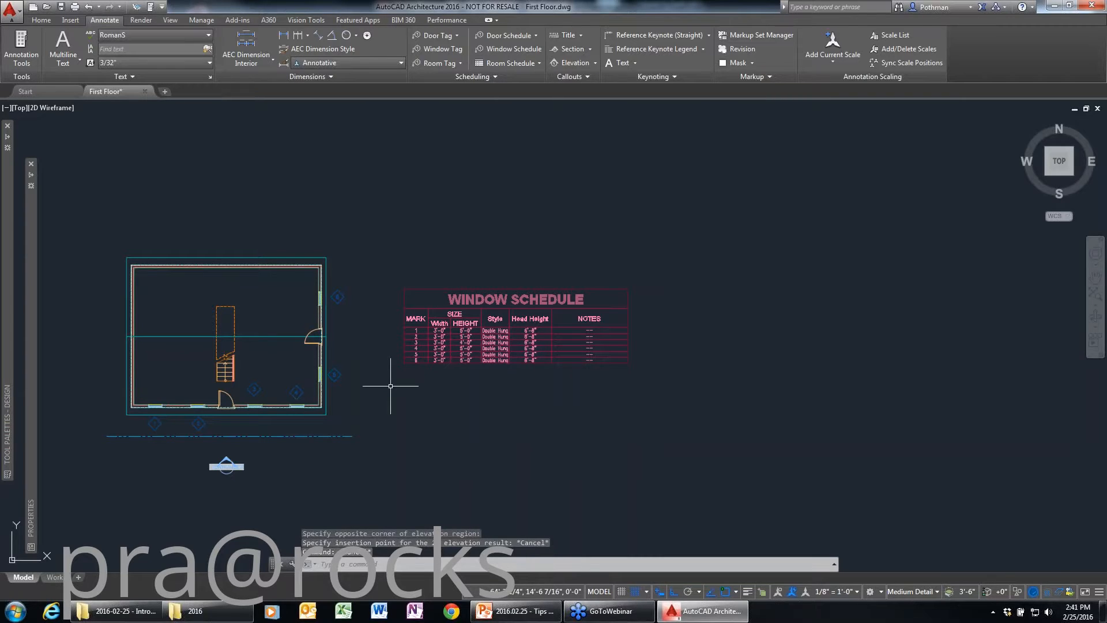
- Create a north-facing elevation of the whole house in the current drawing from a callout south of the plan, with a titlemark, placed east of the window schedule
{"action": "key", "text": "Return"}
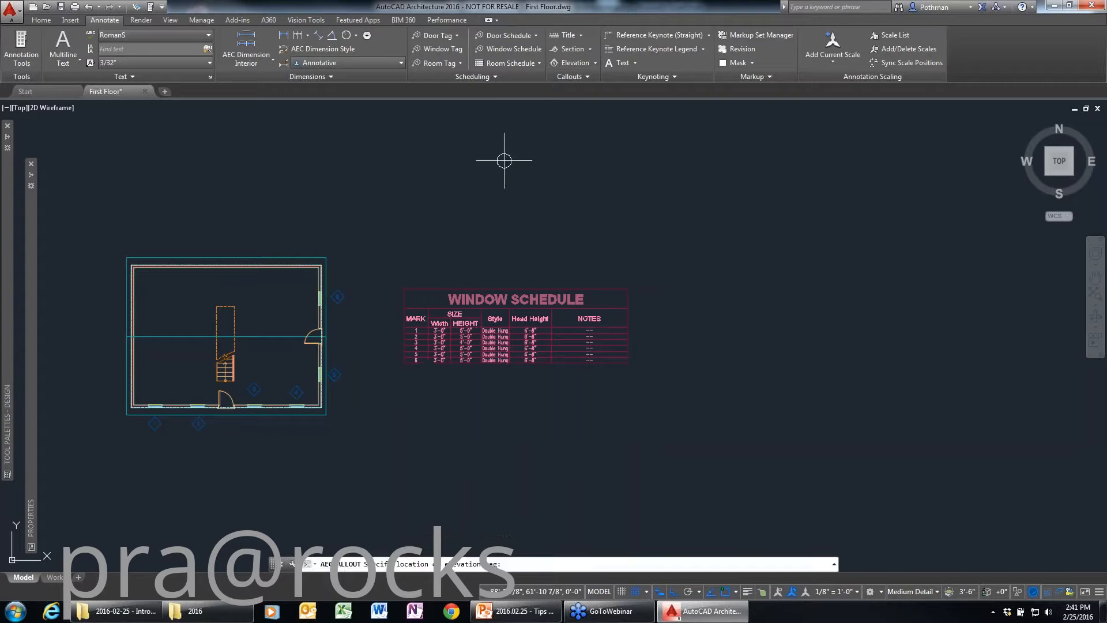
{"action": "left_click", "coordinate": [223, 472]}
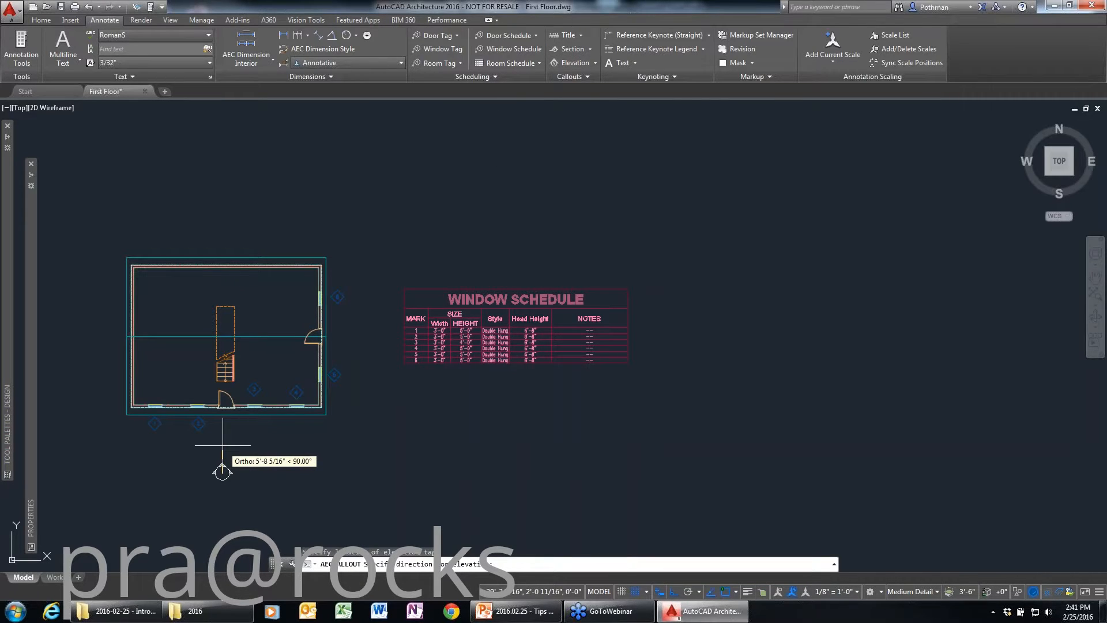
{"action": "left_click", "coordinate": [222, 446]}
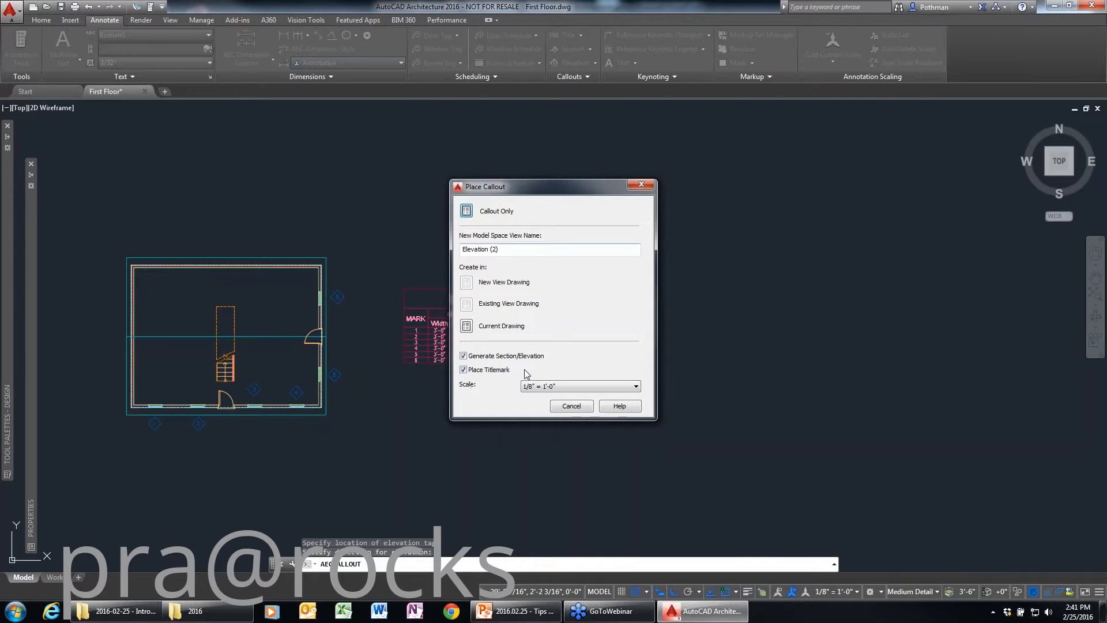
{"action": "left_click", "coordinate": [467, 326]}
{"action": "left_click", "coordinate": [371, 407]}
{"action": "left_click", "coordinate": [77, 277]}
{"action": "left_click", "coordinate": [767, 306]}
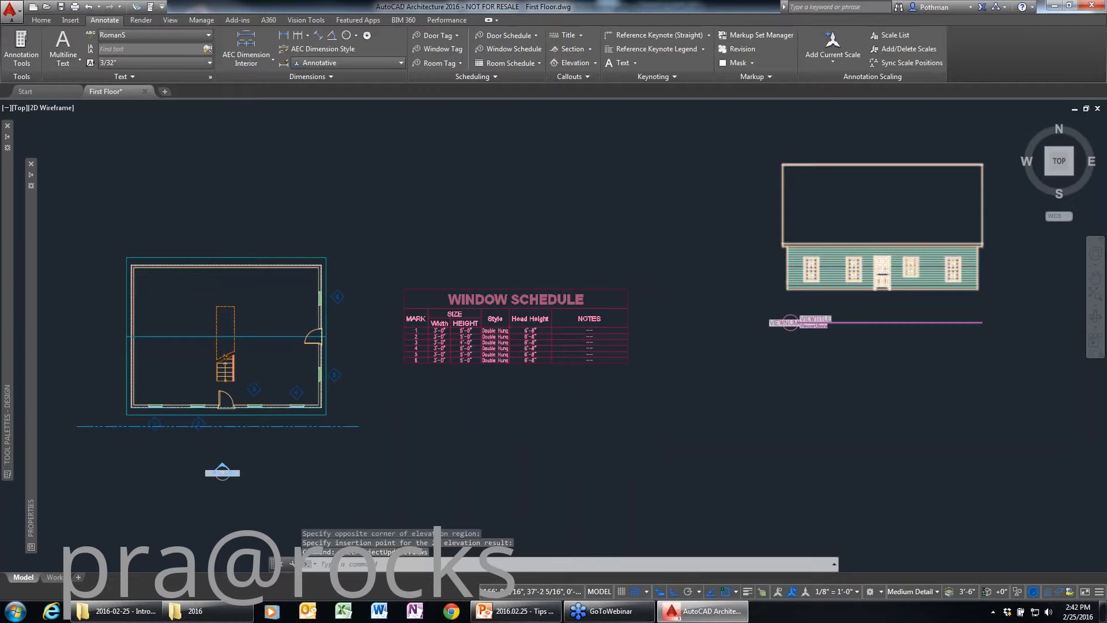
- Create a west-facing elevation of the house in the current drawing from a callout east of the plan, placing it with its titlemark below the south elevation
{"action": "scroll", "coordinate": [877, 278], "scroll_direction": "up", "scroll_amount": 5}
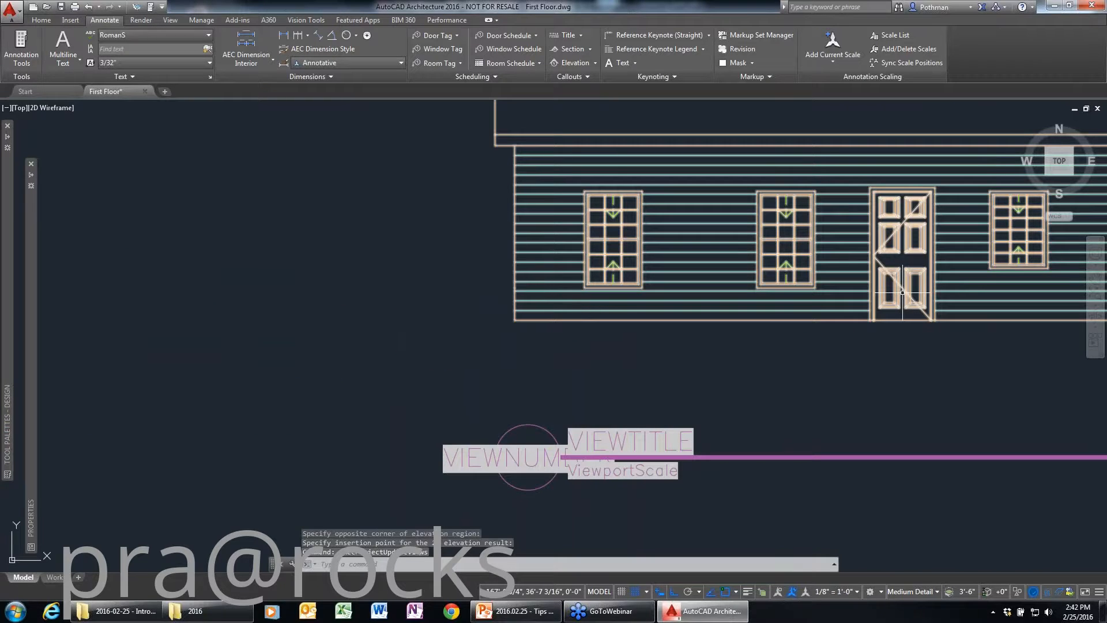
{"action": "middle_click_drag", "start_coordinate": [902, 292], "coordinate": [620, 340]}
{"action": "scroll", "coordinate": [663, 366], "scroll_direction": "down", "scroll_amount": 2}
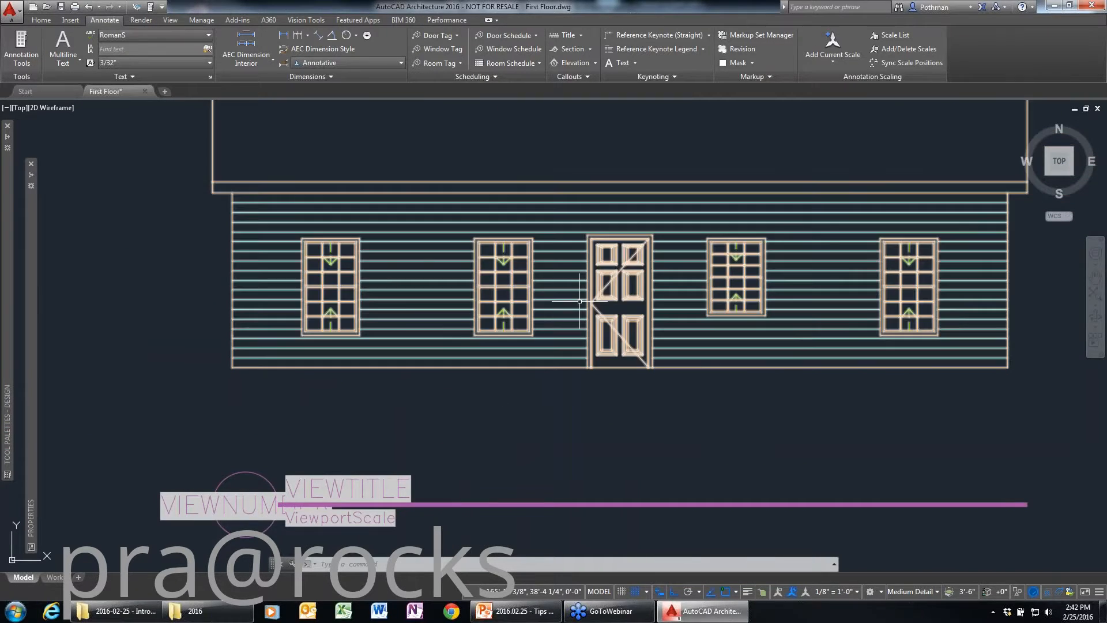
{"action": "scroll", "coordinate": [819, 237], "scroll_direction": "down", "scroll_amount": 2}
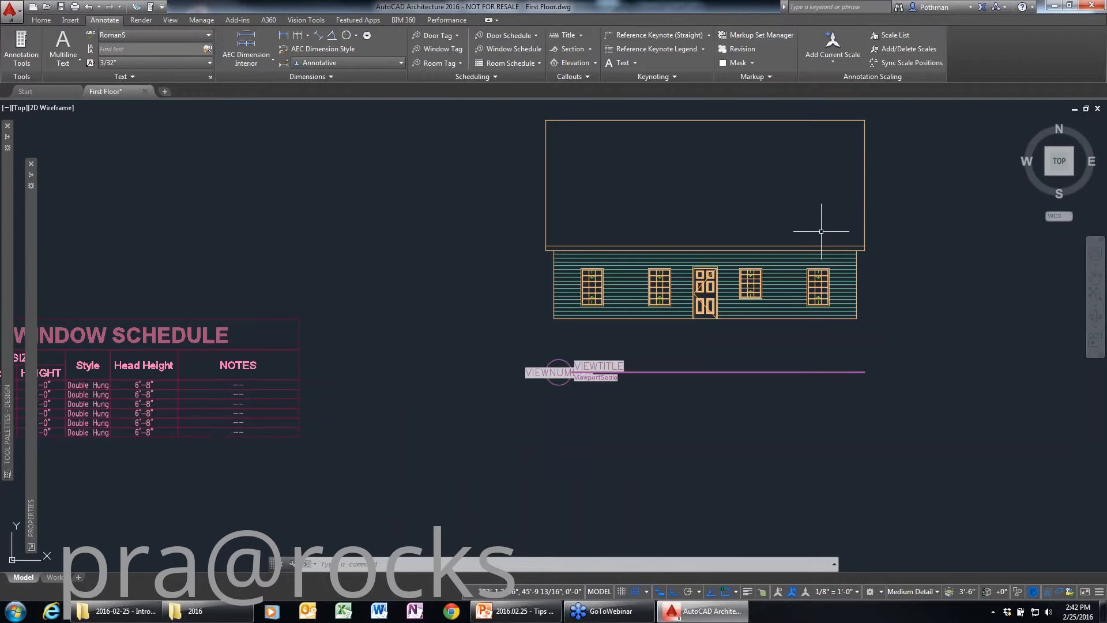
{"action": "scroll", "coordinate": [403, 369], "scroll_direction": "down", "scroll_amount": 3}
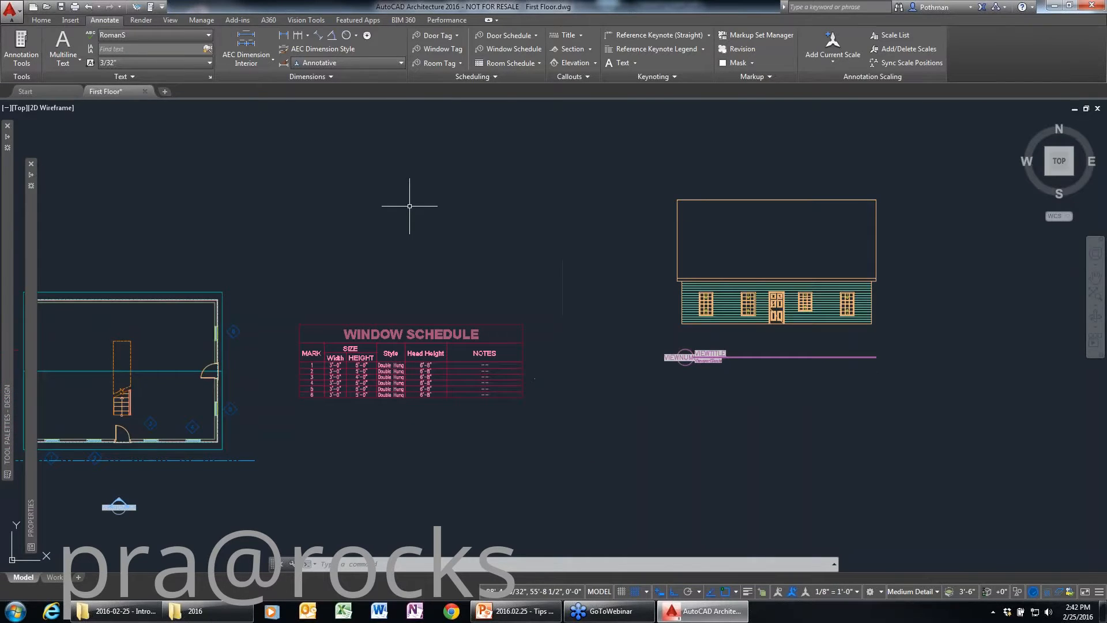
{"action": "left_click", "coordinate": [571, 62]}
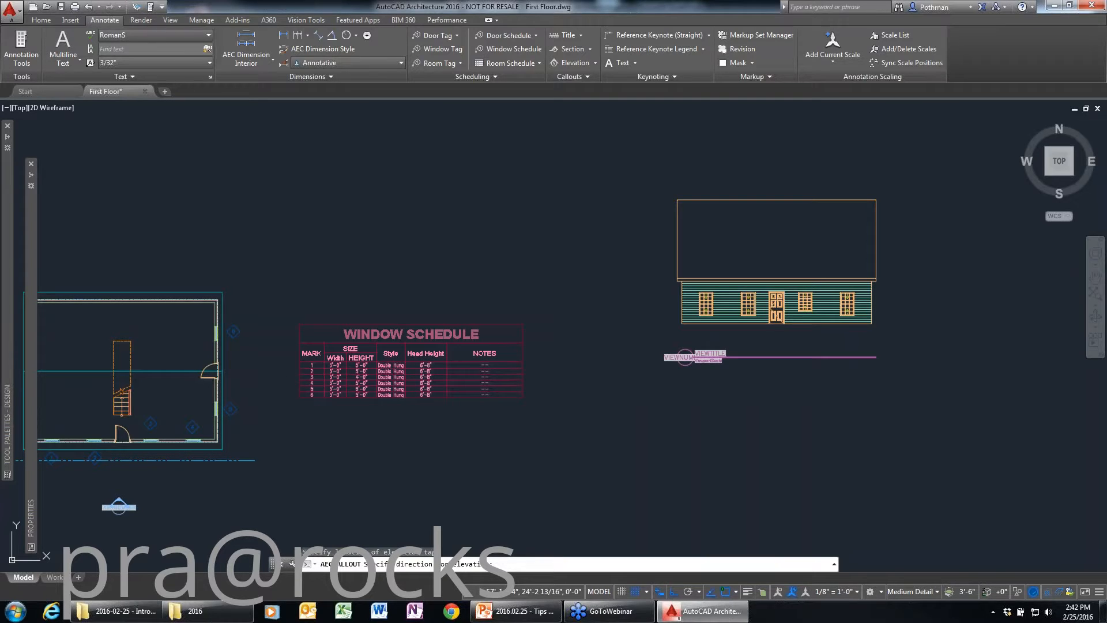
{"action": "left_click", "coordinate": [119, 485]}
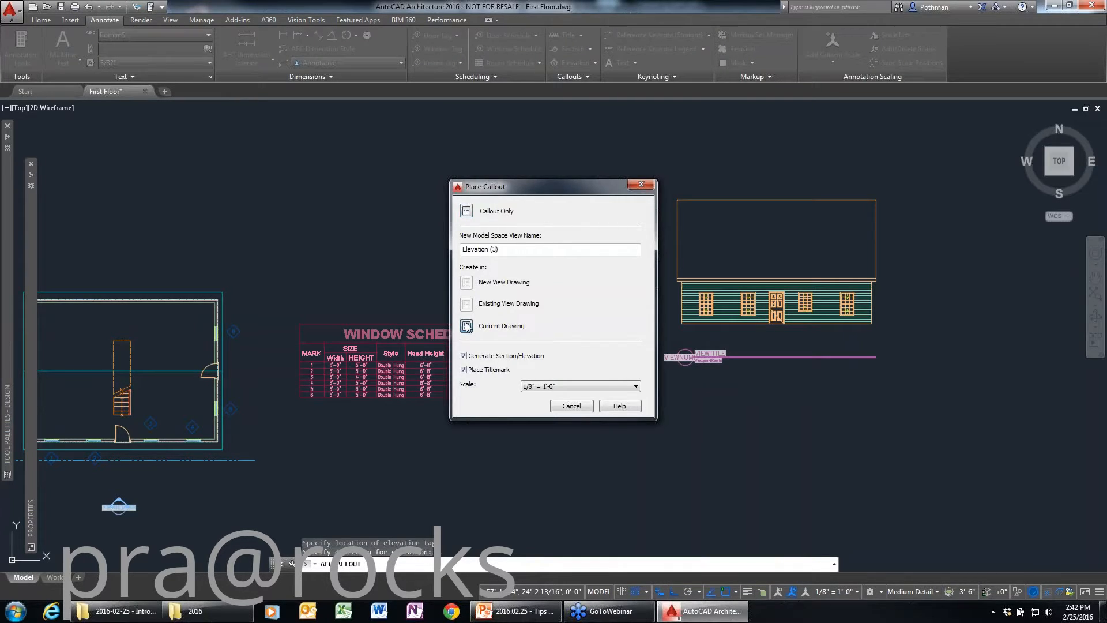
{"action": "left_click", "coordinate": [467, 327]}
{"action": "left_click", "coordinate": [267, 249]}
{"action": "left_click", "coordinate": [638, 433]}
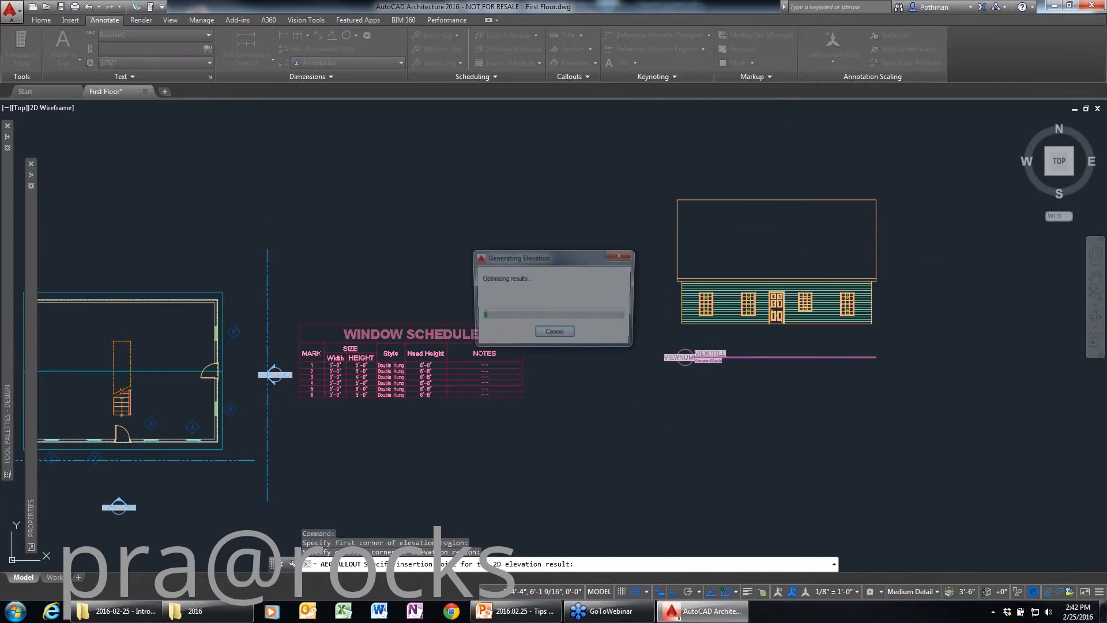
- Move the gable-end elevation and its titlemark straight down, clear of the south elevation and its titlemark
{"action": "type", "text": "m"}
{"action": "key", "text": "Return"}
{"action": "left_click", "coordinate": [857, 506]}
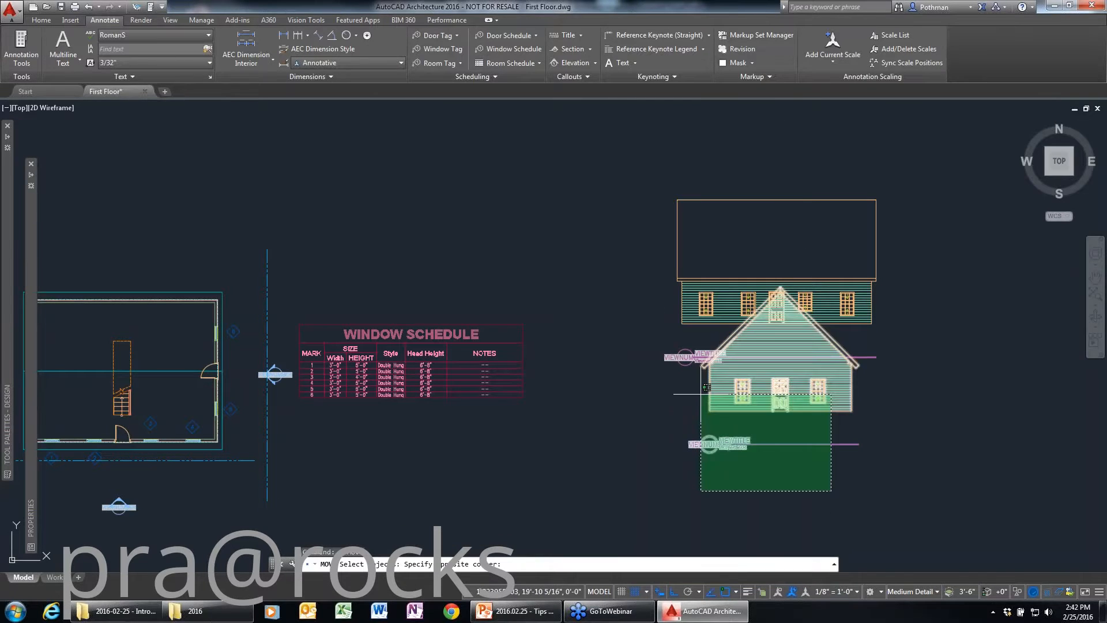
{"action": "left_click", "coordinate": [701, 439]}
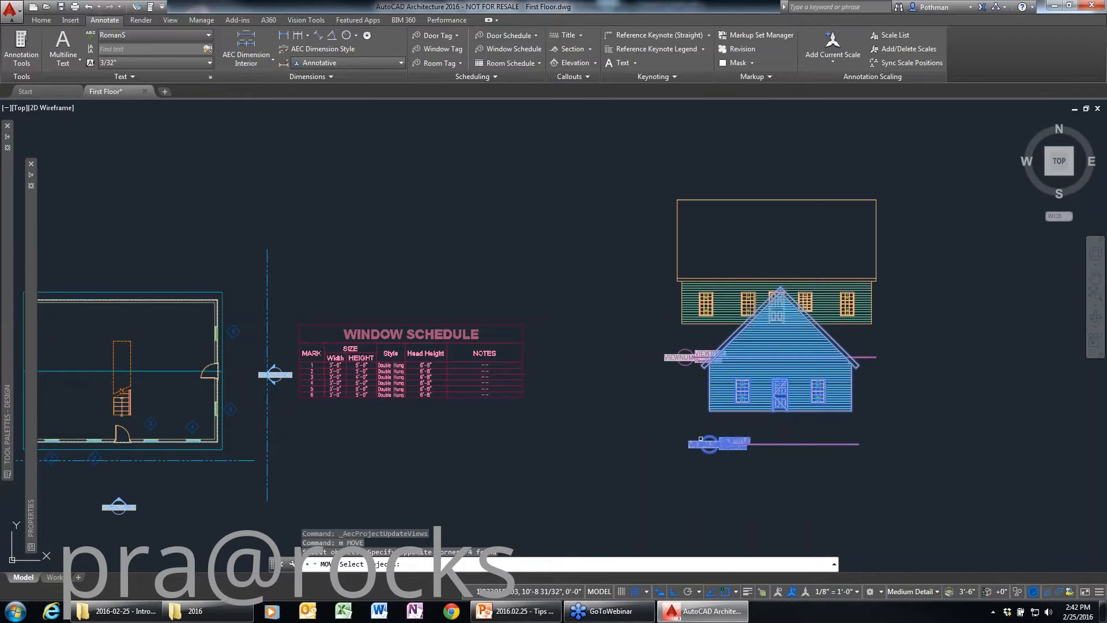
{"action": "key", "text": "Return"}
{"action": "left_click", "coordinate": [709, 444]}
{"action": "left_click", "coordinate": [709, 516]}
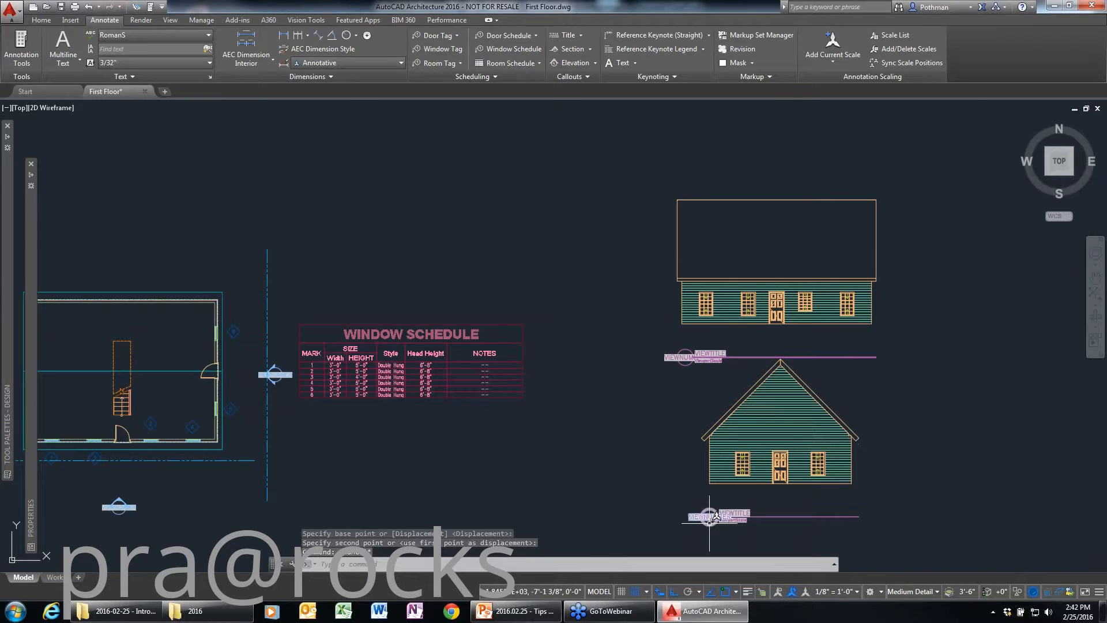
{"action": "scroll", "coordinate": [710, 516], "scroll_direction": "up", "scroll_amount": 2}
{"action": "scroll", "coordinate": [709, 522], "scroll_direction": "up", "scroll_amount": 2}
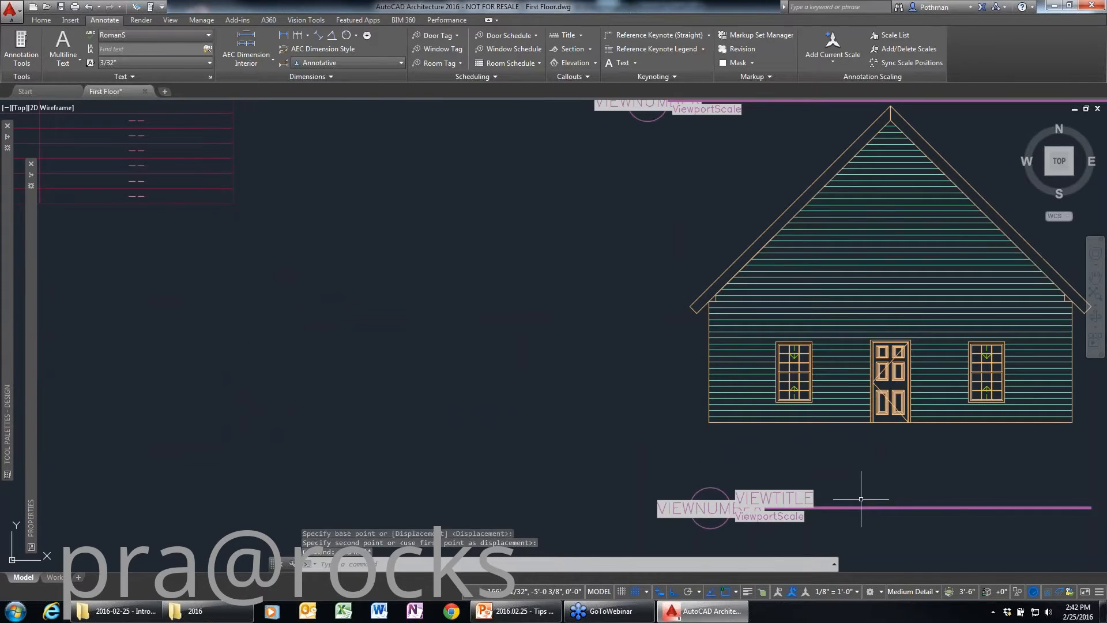
{"action": "key", "text": "Escape"}
{"action": "key", "text": "Escape"}
{"action": "scroll", "coordinate": [861, 499], "scroll_direction": "down", "scroll_amount": 5}
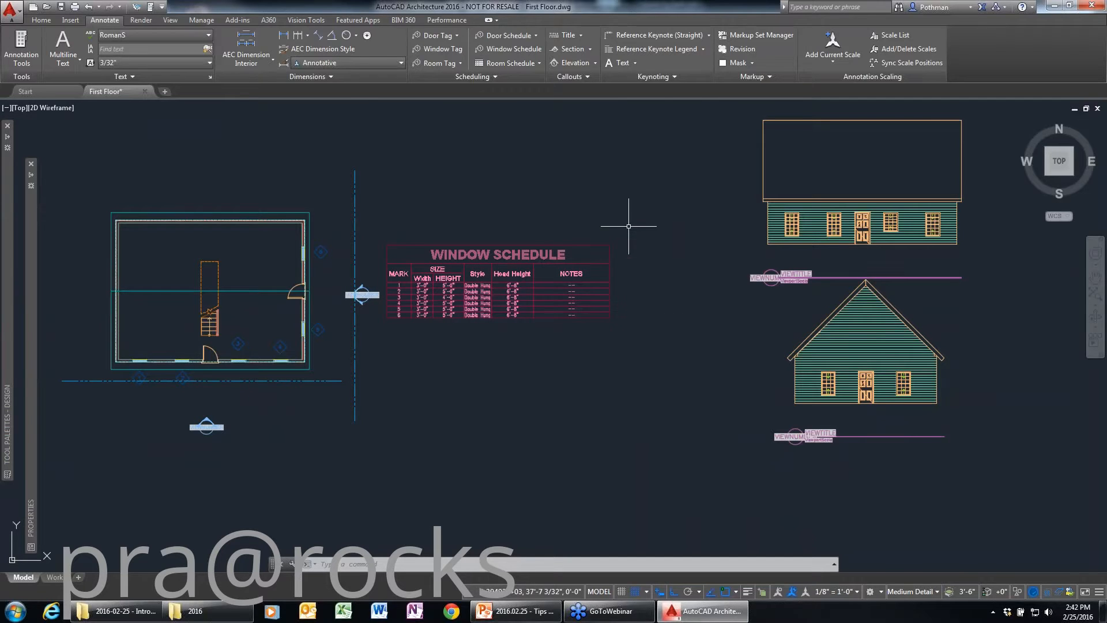
- Pick the 6" X 8" X 8" CMU of type 3 Core CMU, under Division 04 Concrete Unit Masonry, from the detail component database for insertion
{"action": "left_click", "coordinate": [41, 20]}
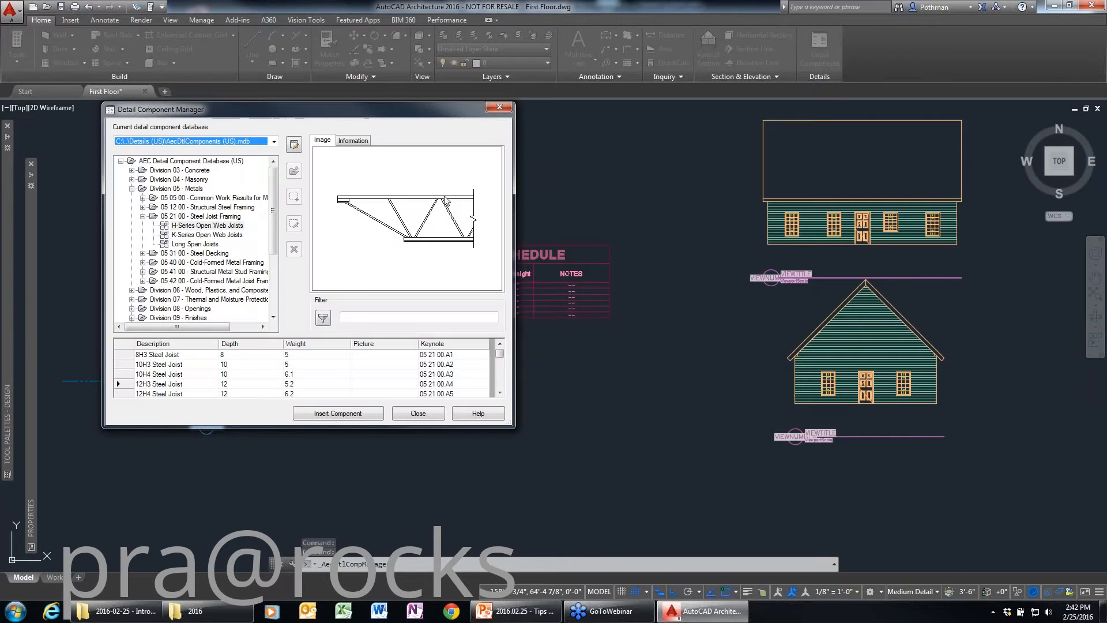
{"action": "left_click", "coordinate": [122, 162]}
{"action": "left_click", "coordinate": [121, 162]}
{"action": "left_click", "coordinate": [131, 189]}
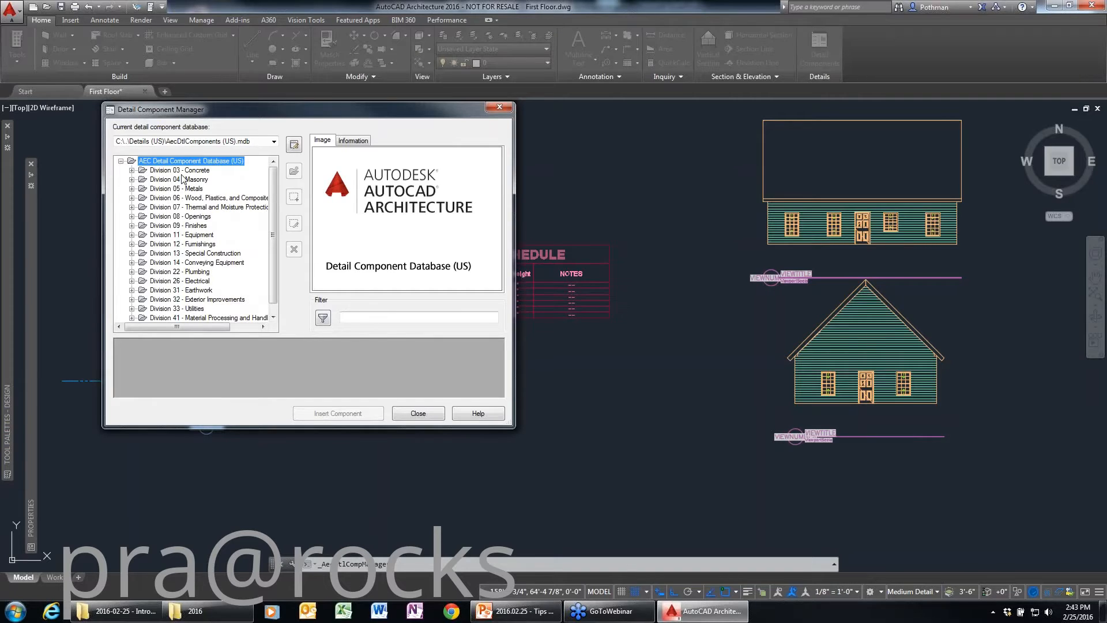
{"action": "left_click", "coordinate": [131, 180]}
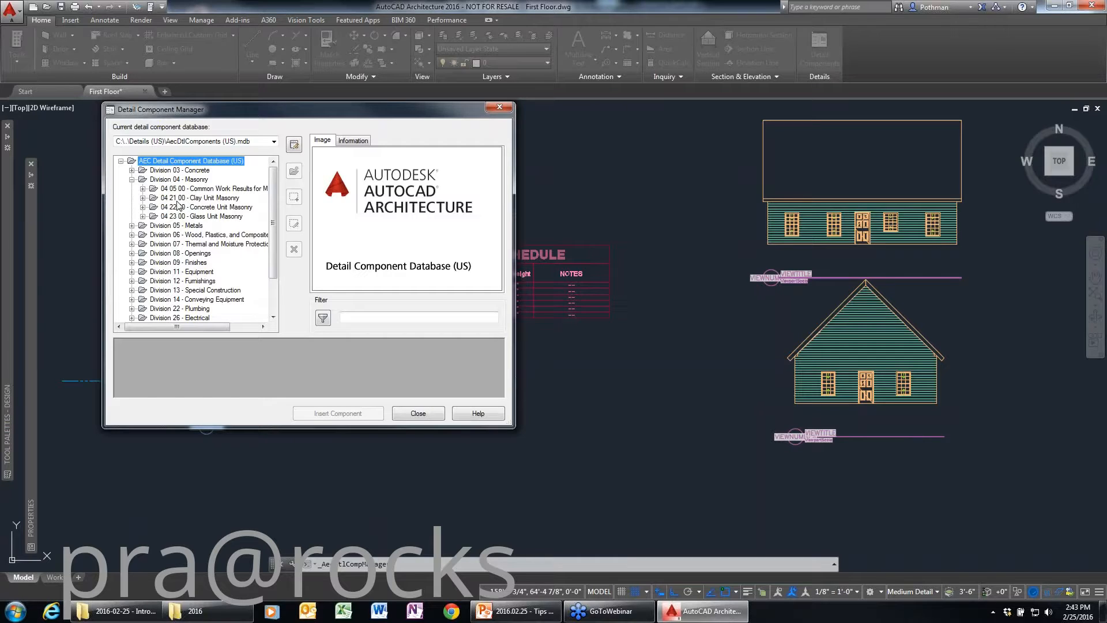
{"action": "left_click", "coordinate": [184, 208]}
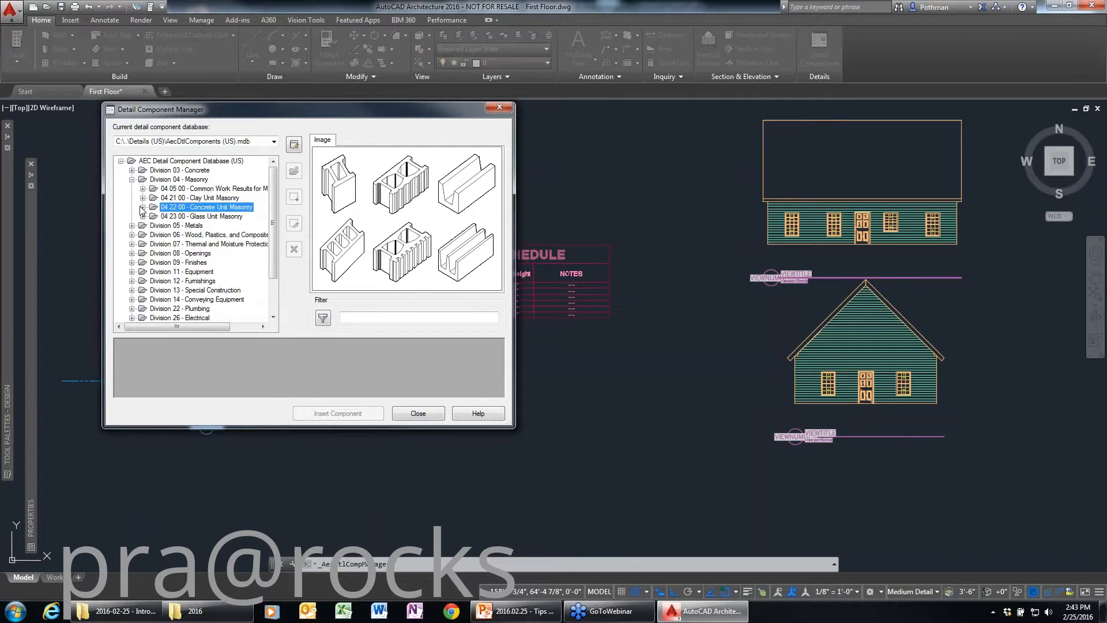
{"action": "left_click", "coordinate": [142, 207]}
{"action": "left_click", "coordinate": [180, 208]}
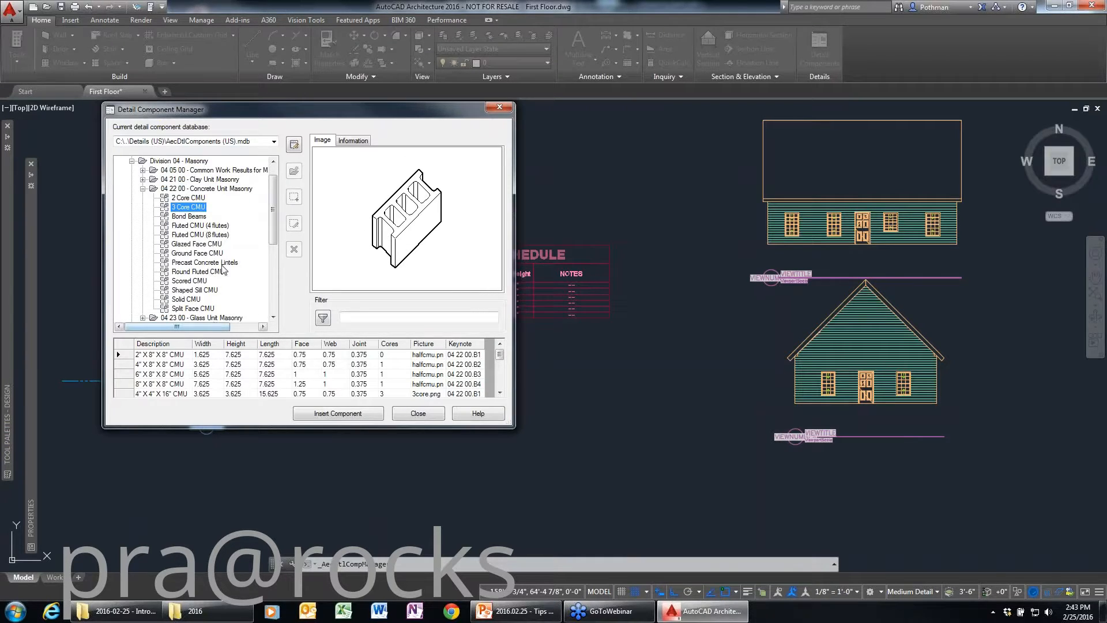
{"action": "left_click", "coordinate": [149, 372]}
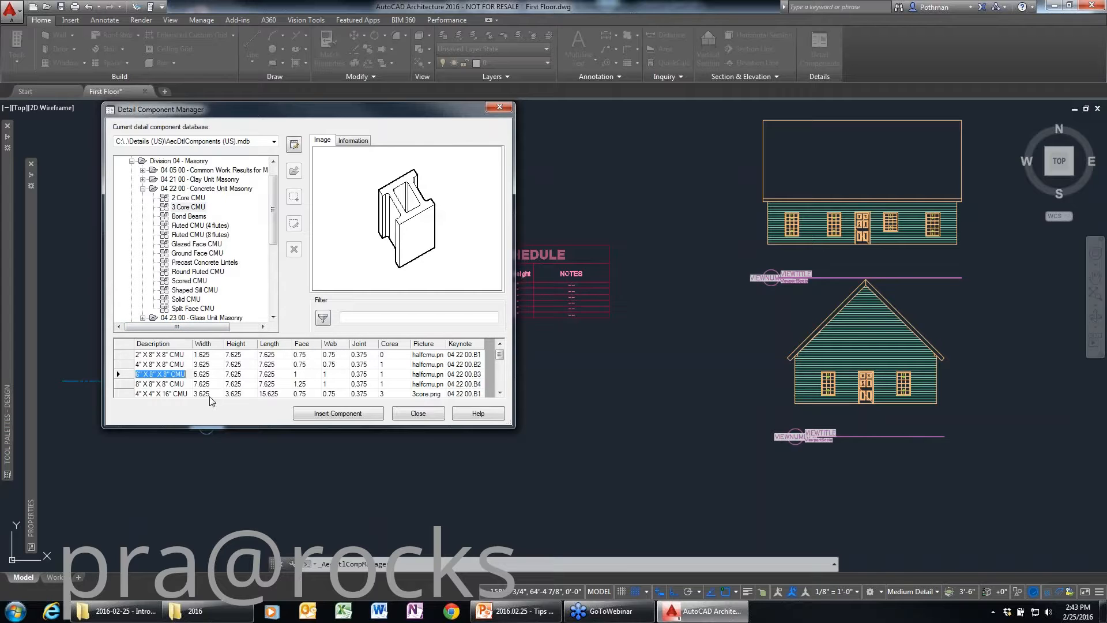
{"action": "left_click", "coordinate": [353, 416]}
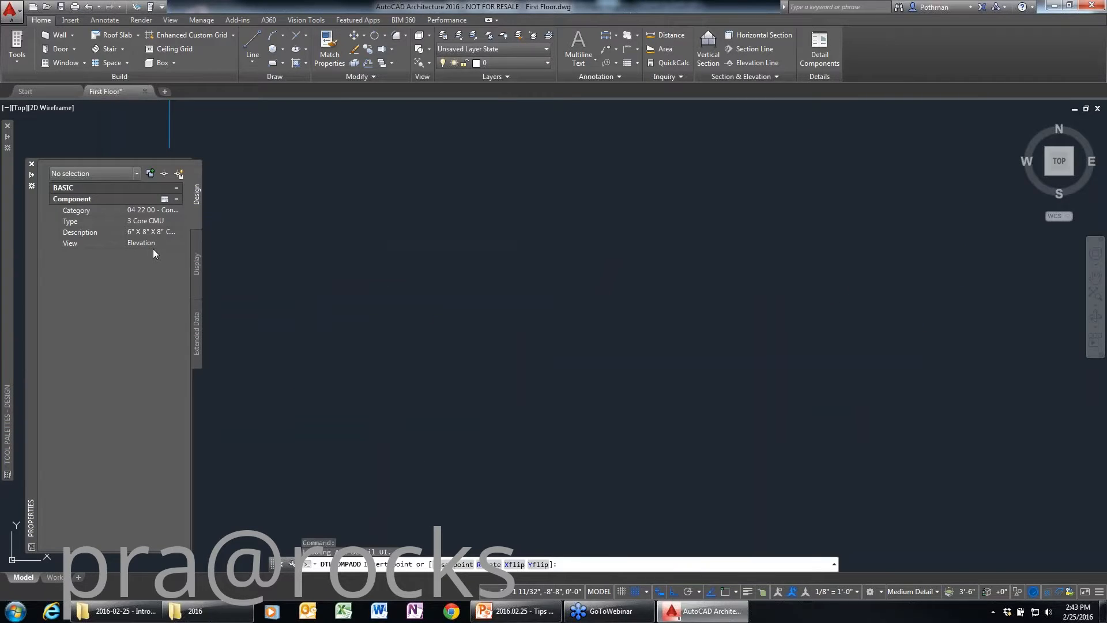
- Place a single CMU block in Elevation view in the empty area southeast of the floor plan
{"action": "left_click", "coordinate": [179, 244]}
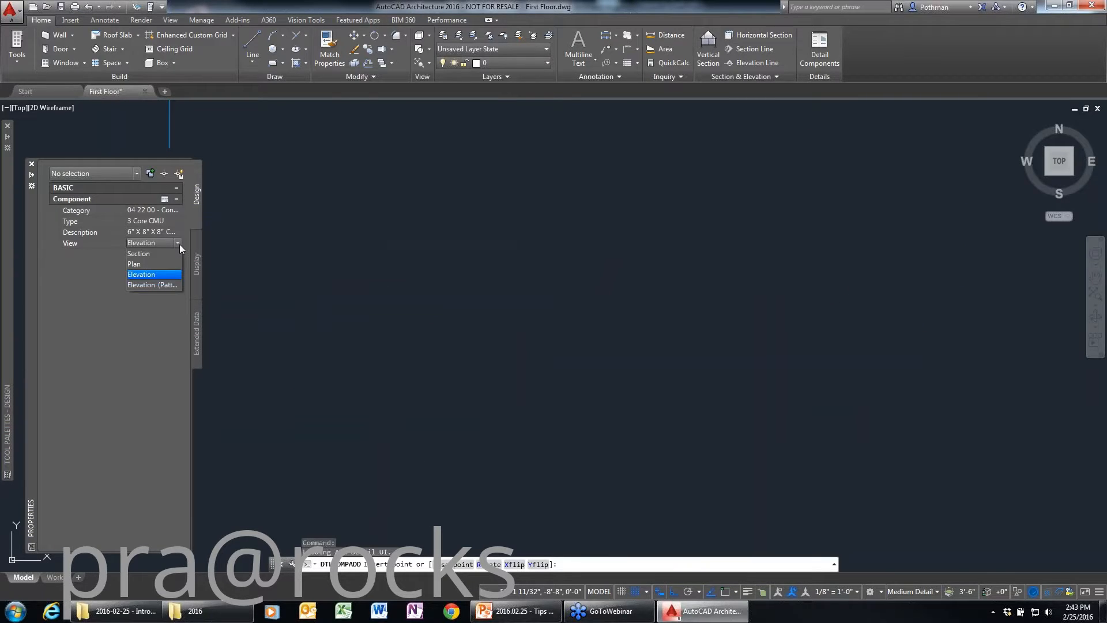
{"action": "left_click", "coordinate": [179, 244]}
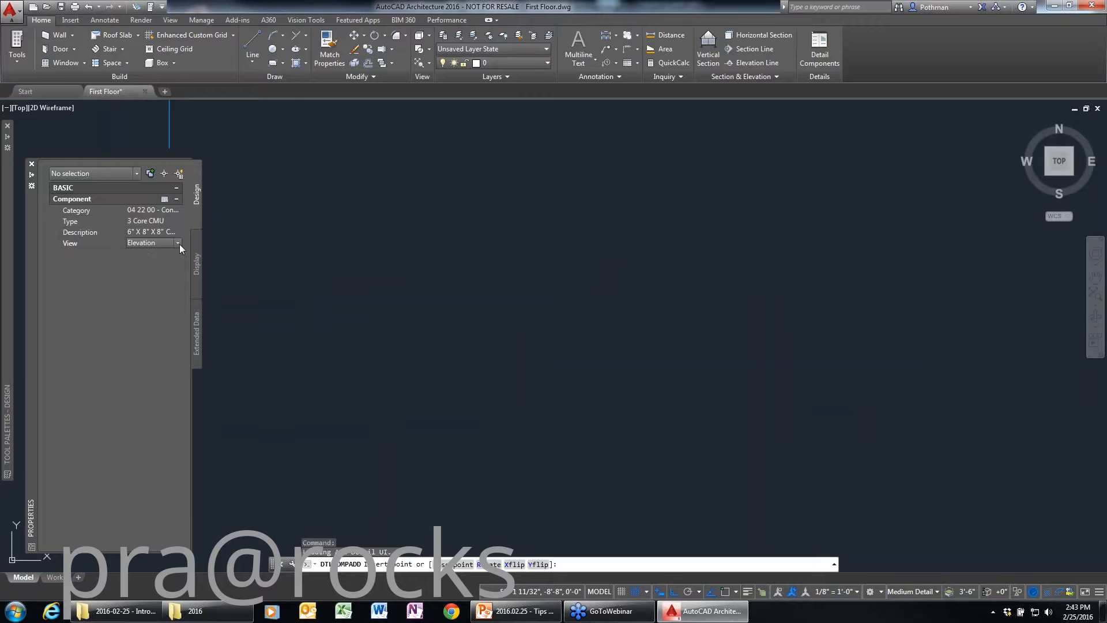
{"action": "left_click", "coordinate": [390, 473]}
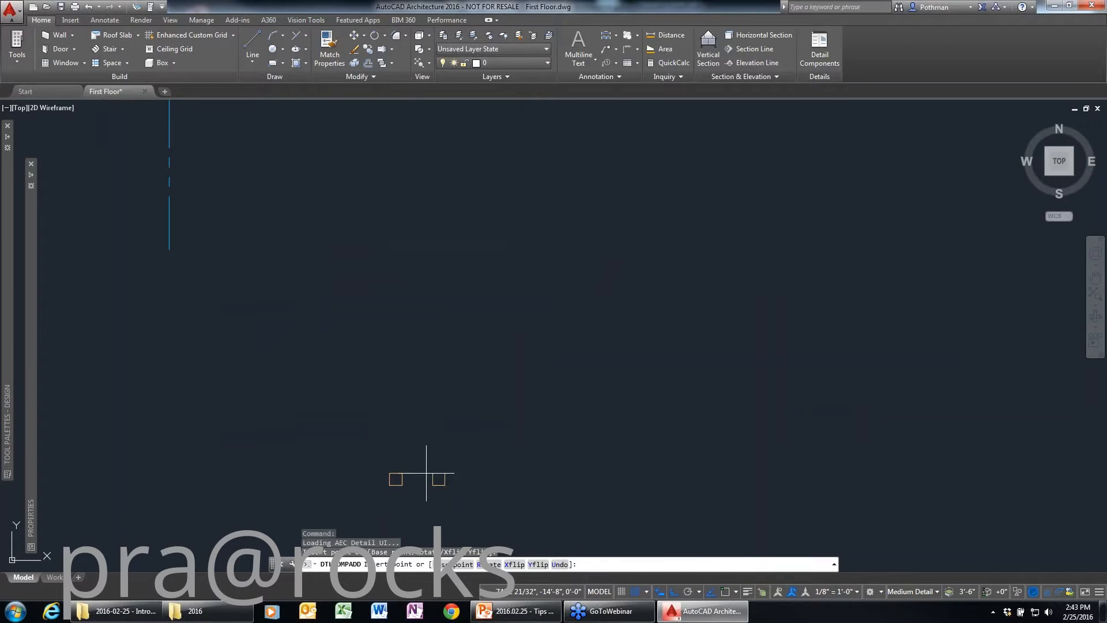
- Draw a vertical stack of the CMU in Section view, 10' high, east of the single block
{"action": "left_click", "coordinate": [177, 243]}
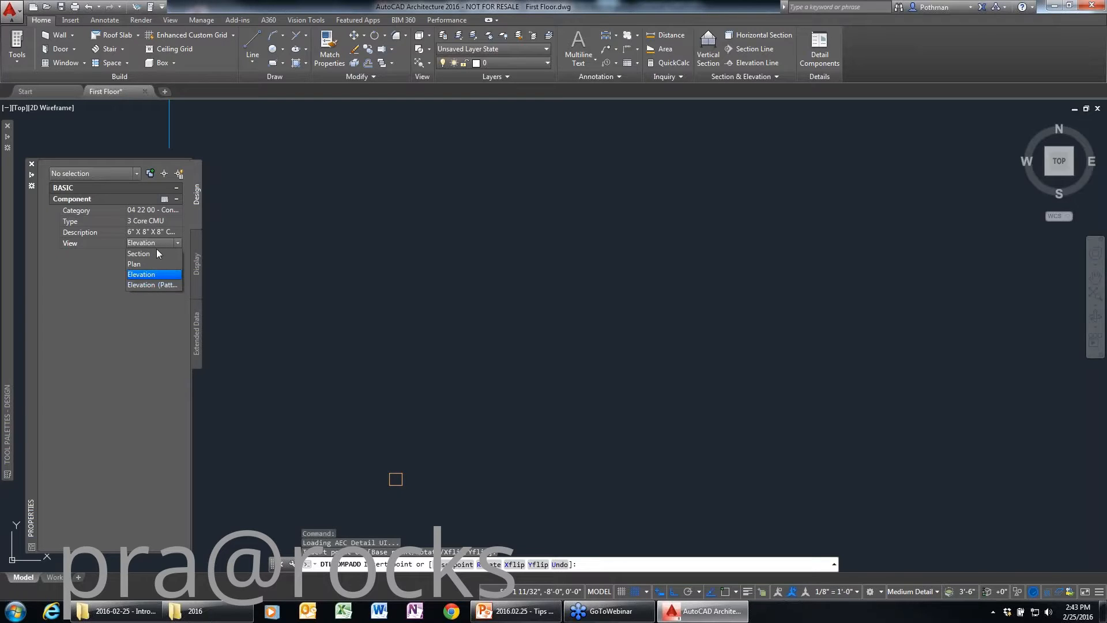
{"action": "left_click", "coordinate": [152, 254]}
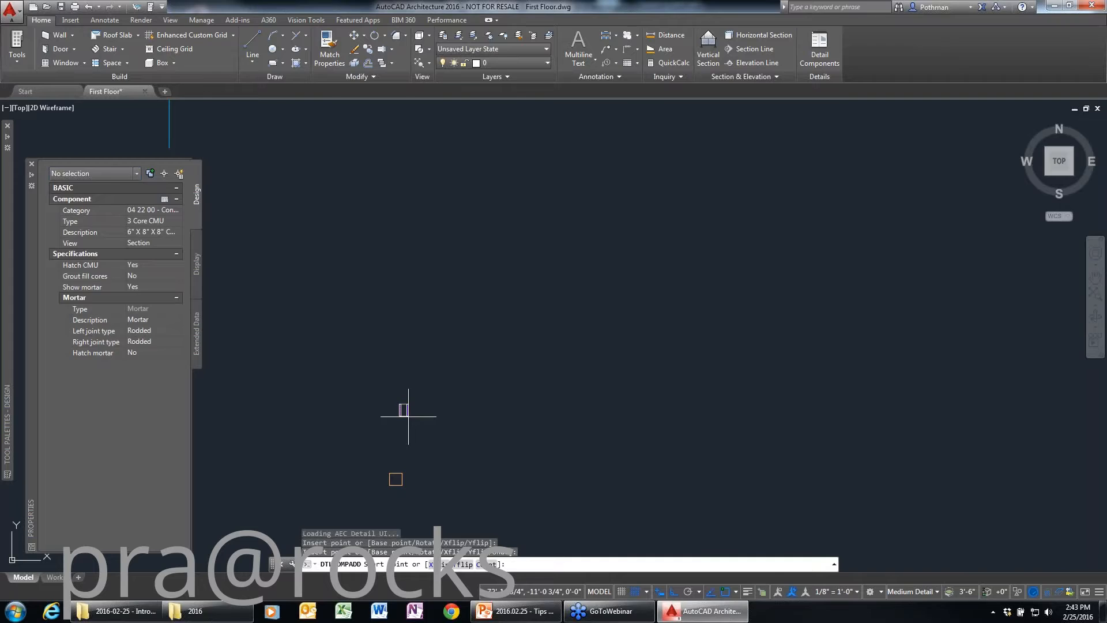
{"action": "left_click", "coordinate": [522, 483]}
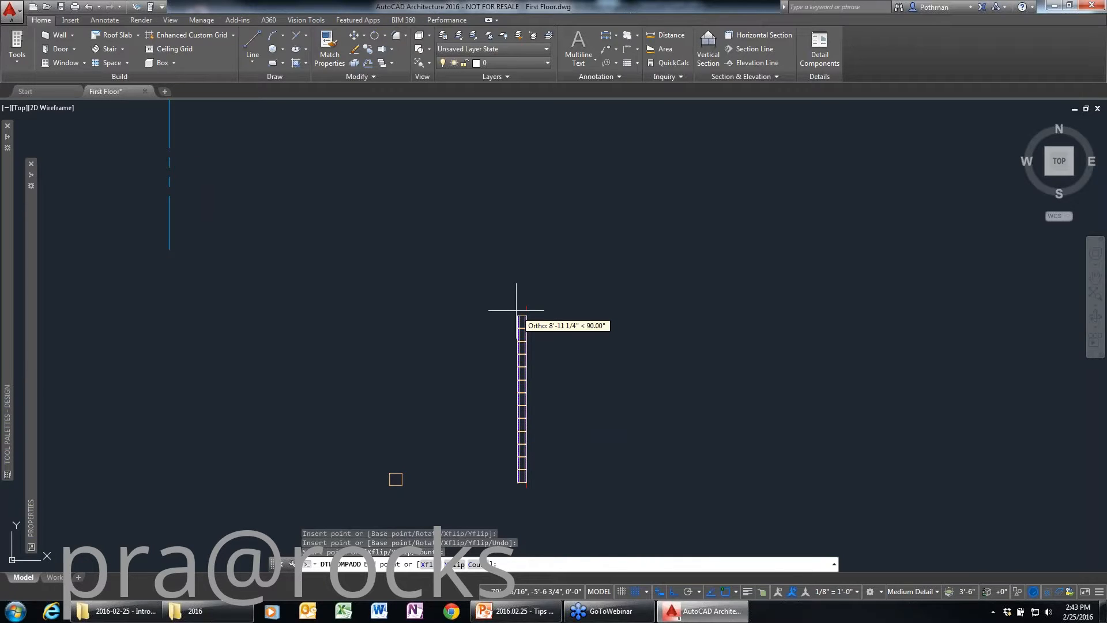
{"action": "type", "text": "10'"}
{"action": "key", "text": "Return"}
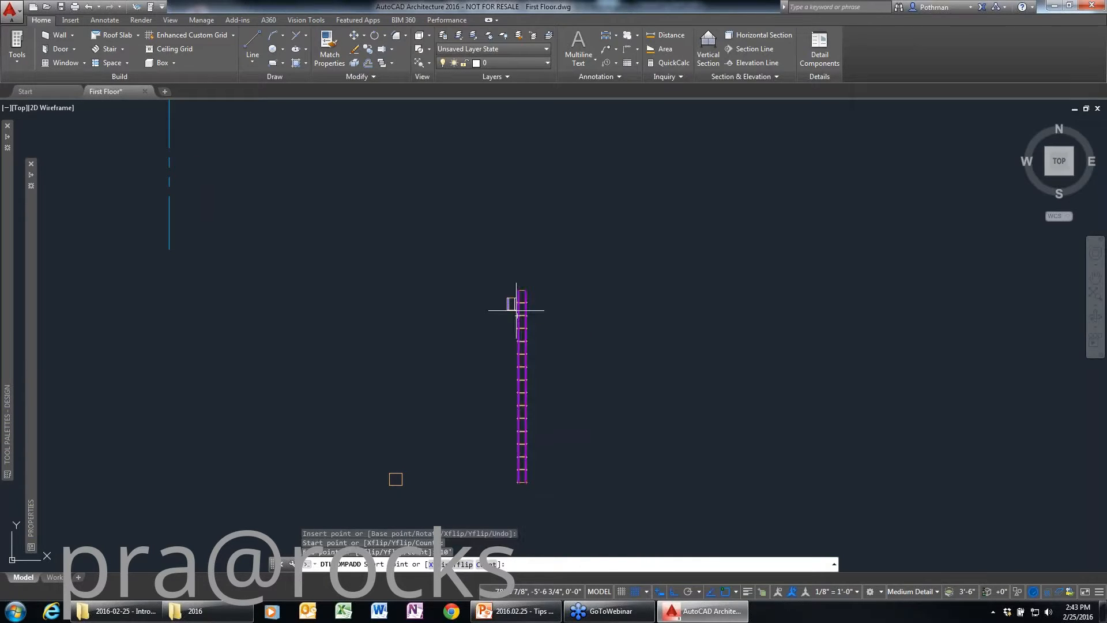
{"action": "key", "text": "Escape"}
- Erase the single elevation block and inspect the hatching and mortar joints of the CMU wall section up close
{"action": "left_click", "coordinate": [395, 477]}
{"action": "left_click", "coordinate": [366, 425]}
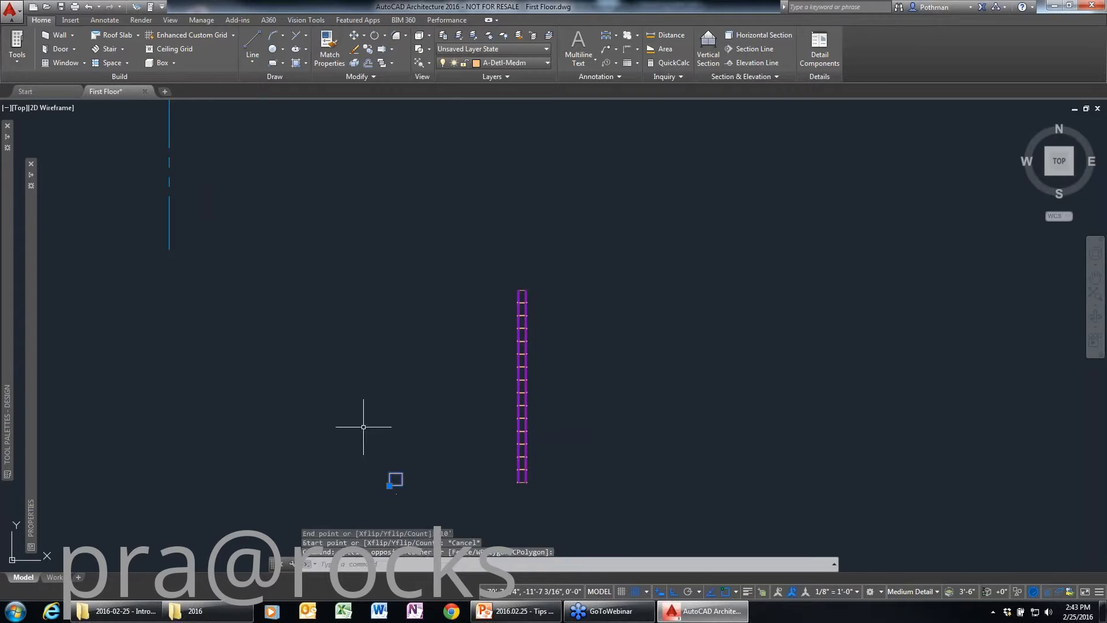
{"action": "scroll", "coordinate": [519, 346], "scroll_direction": "up", "scroll_amount": 2}
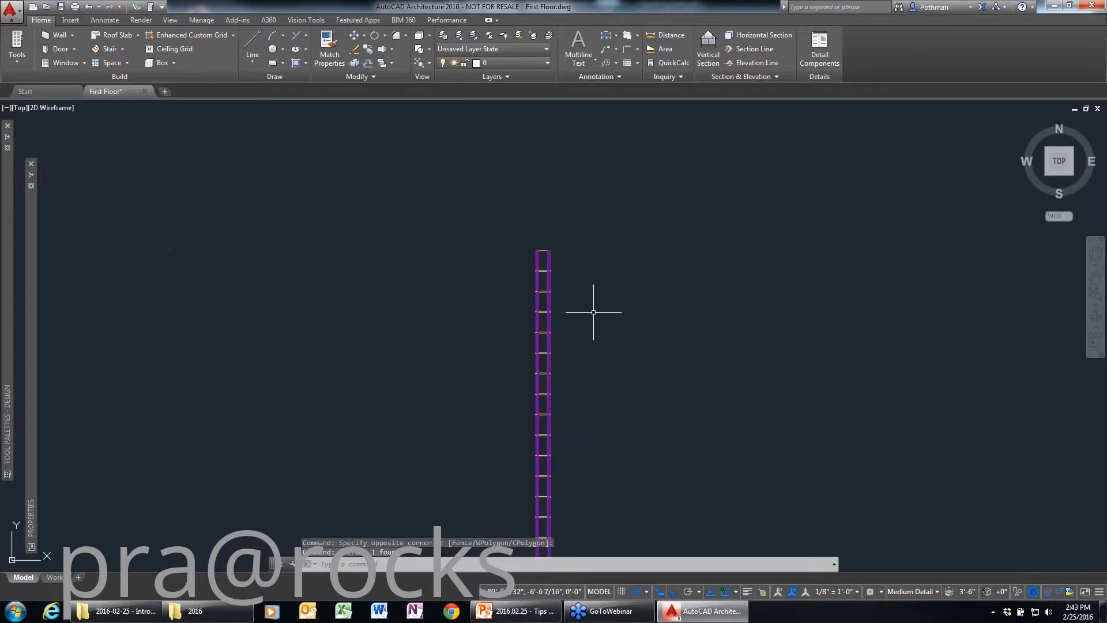
{"action": "scroll", "coordinate": [490, 198], "scroll_direction": "up", "scroll_amount": 2}
{"action": "scroll", "coordinate": [481, 185], "scroll_direction": "up", "scroll_amount": 3}
{"action": "scroll", "coordinate": [502, 217], "scroll_direction": "up", "scroll_amount": 2}
{"action": "scroll", "coordinate": [469, 381], "scroll_direction": "down", "scroll_amount": 2}
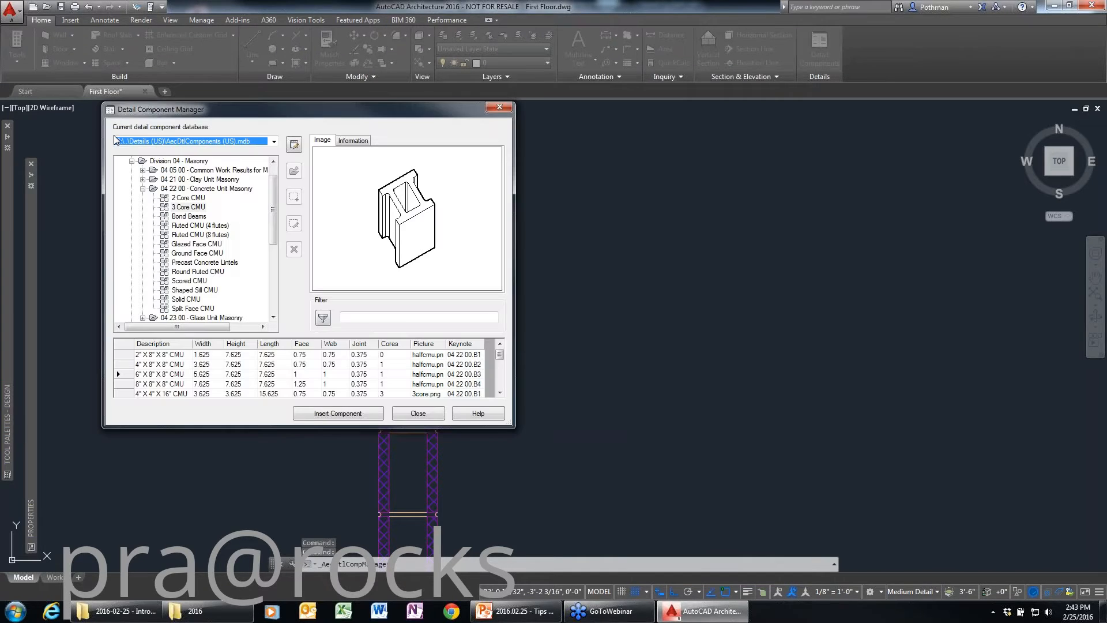
- Pick the 12H3 Steel Joist of type H-Series Open Web Joists, under Division 05 Steel Joist Framing, from the detail component database for insertion
{"action": "left_click", "coordinate": [142, 189]}
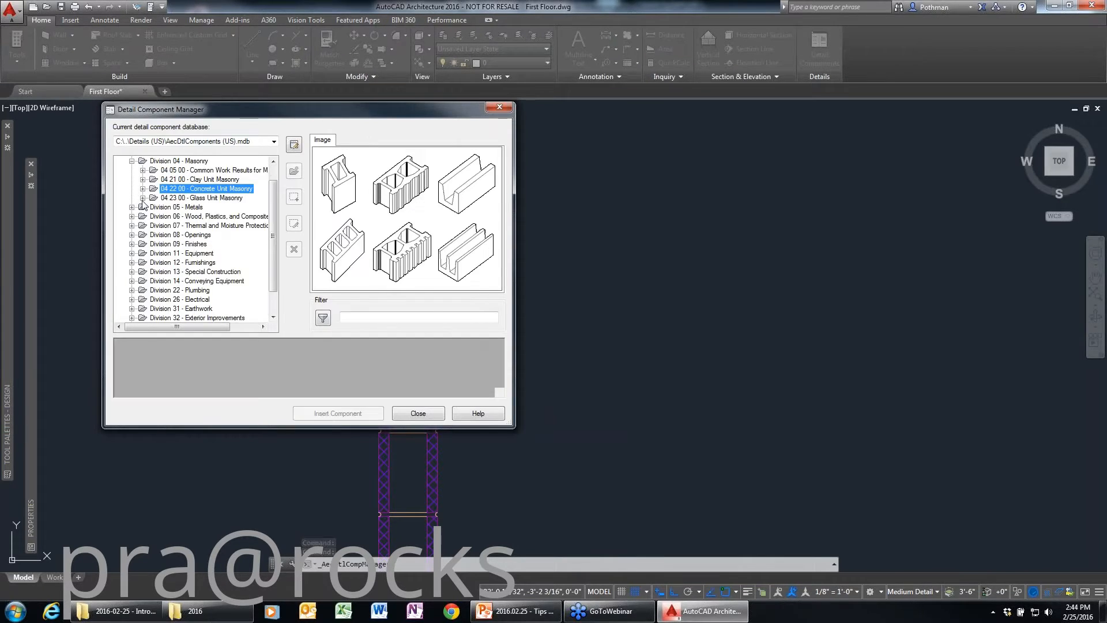
{"action": "left_click", "coordinate": [132, 207]}
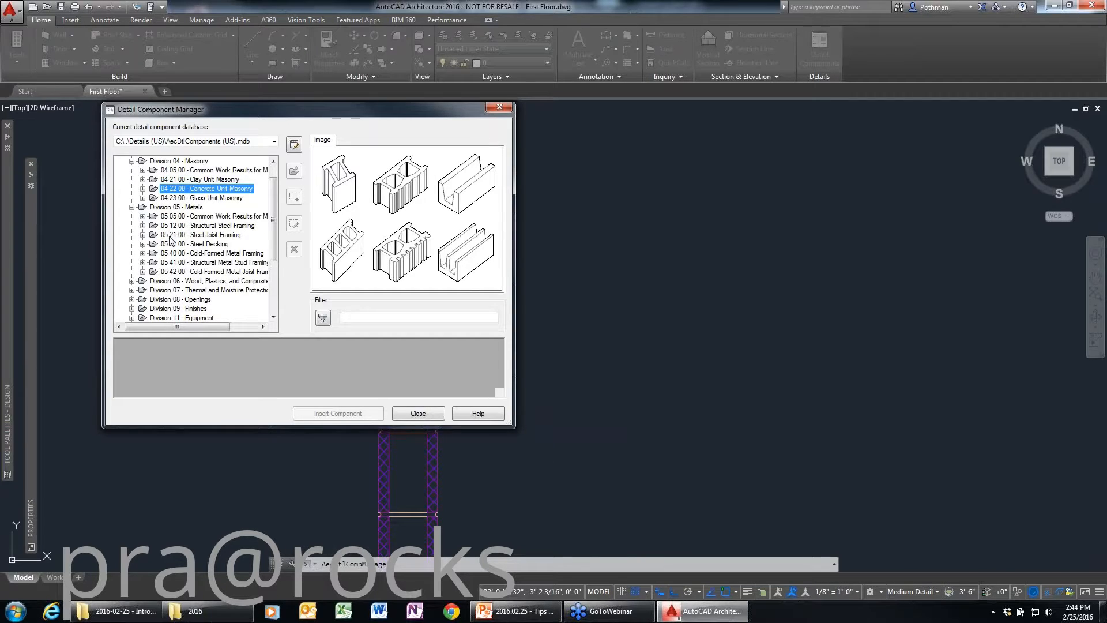
{"action": "left_click", "coordinate": [143, 226]}
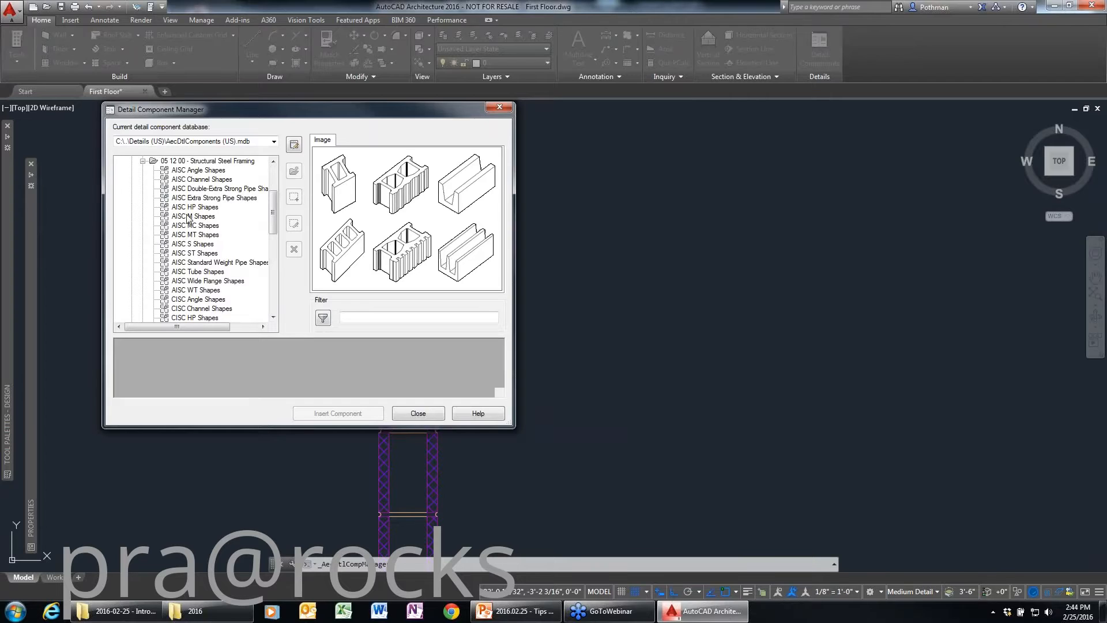
{"action": "left_click", "coordinate": [193, 292]}
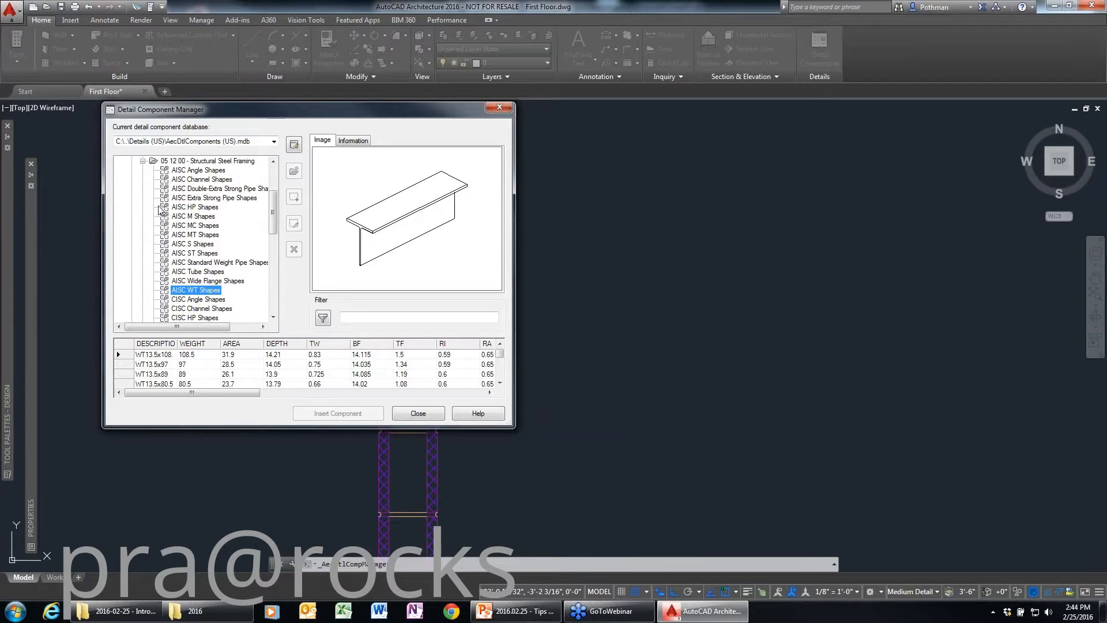
{"action": "scroll", "coordinate": [144, 173], "scroll_direction": "up", "scroll_amount": 2}
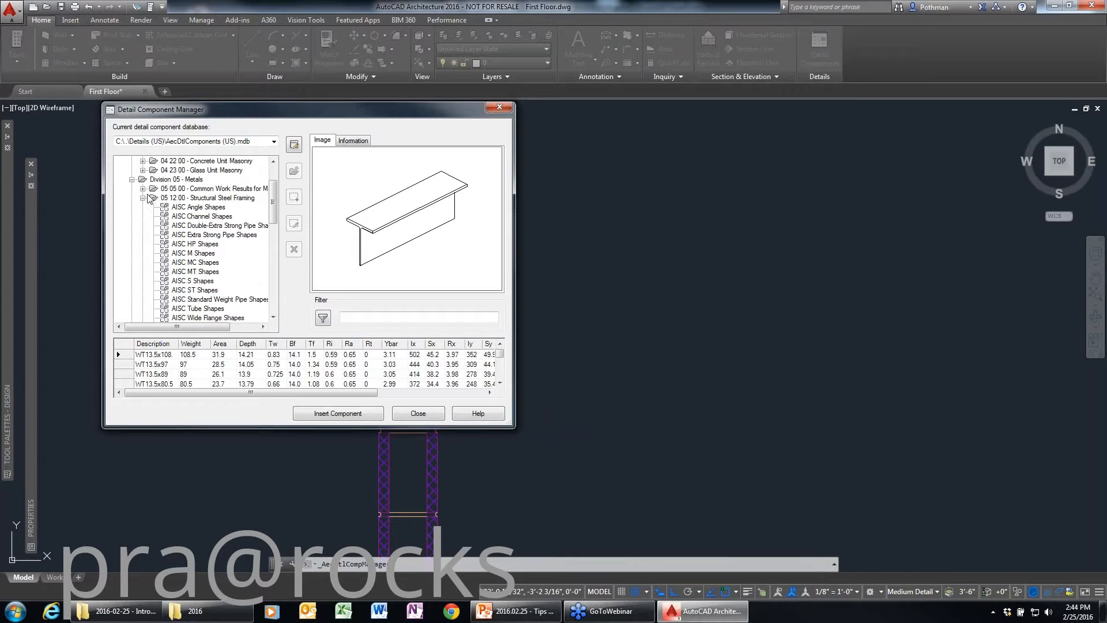
{"action": "left_click", "coordinate": [143, 198]}
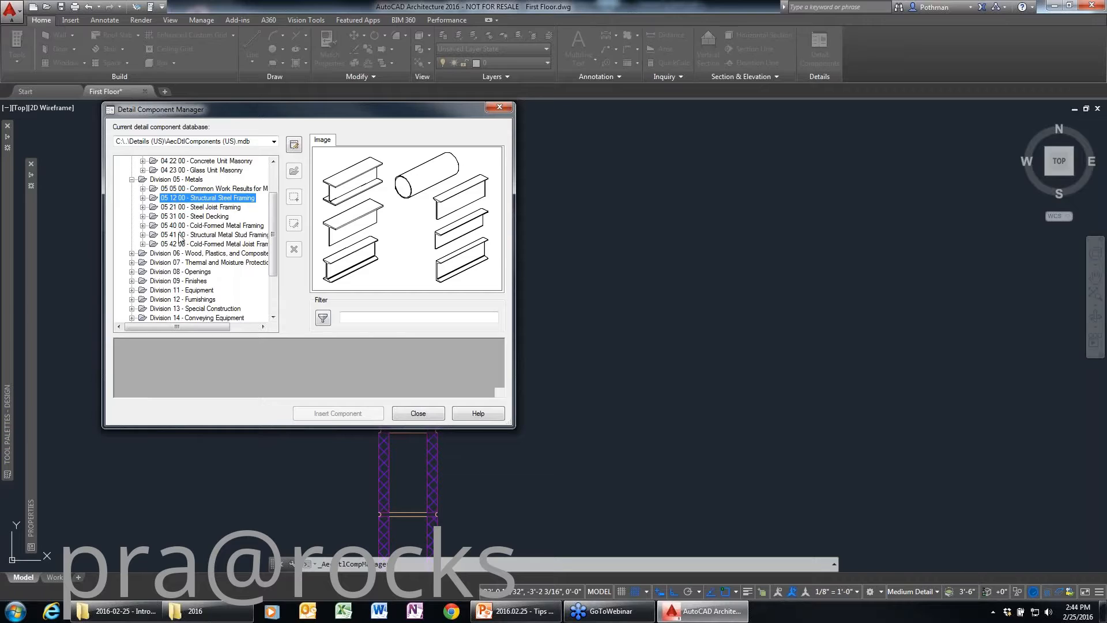
{"action": "left_click", "coordinate": [143, 207]}
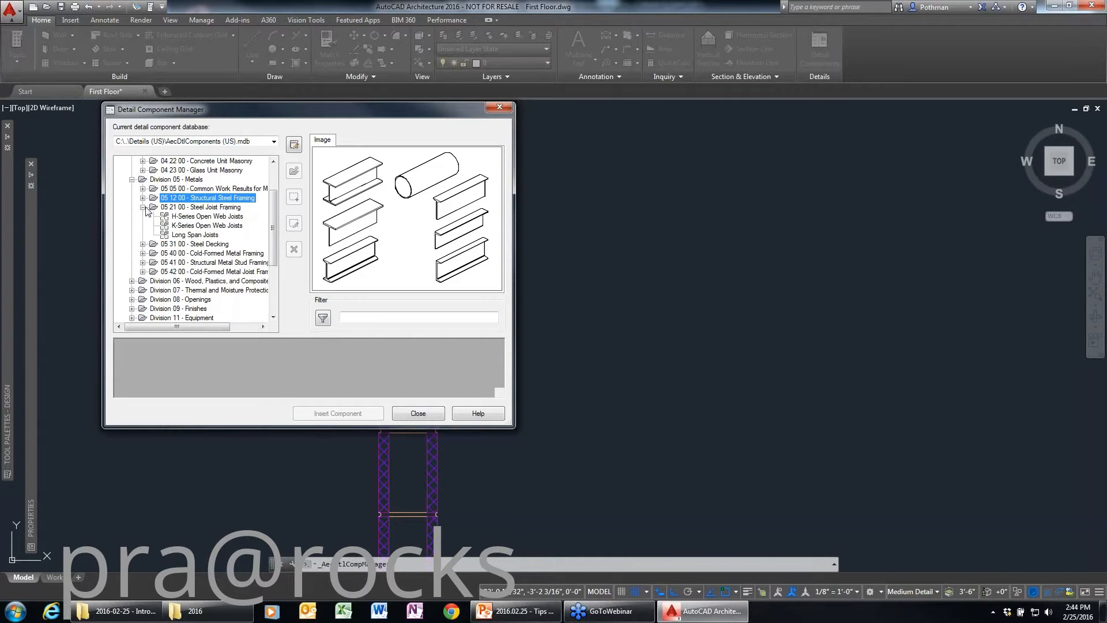
{"action": "left_click", "coordinate": [179, 217]}
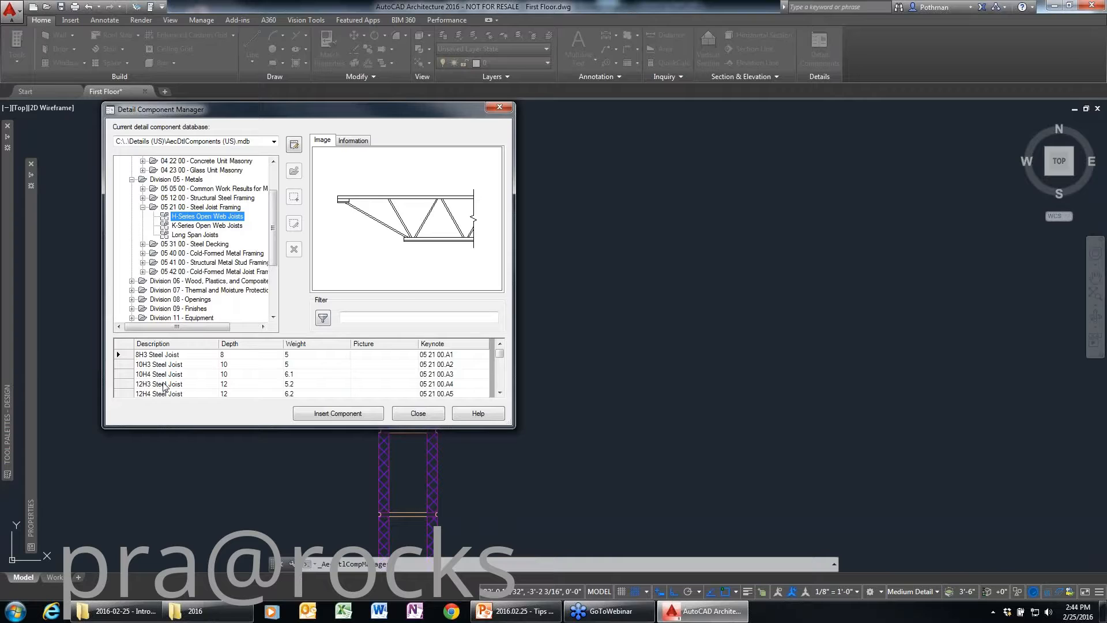
{"action": "left_click", "coordinate": [164, 385]}
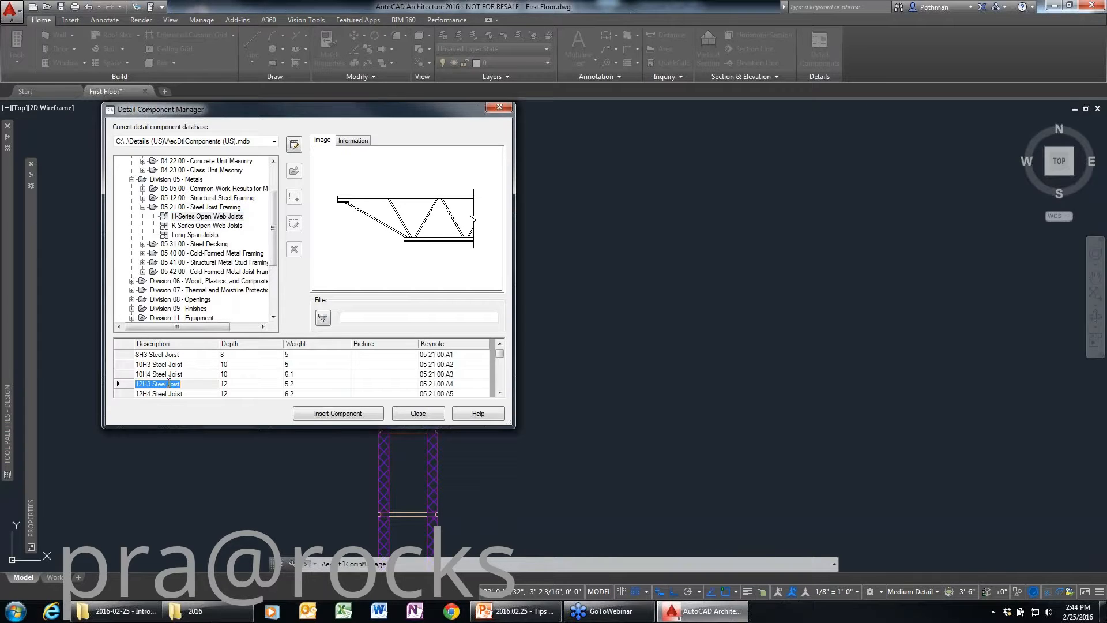
{"action": "left_click", "coordinate": [372, 412]}
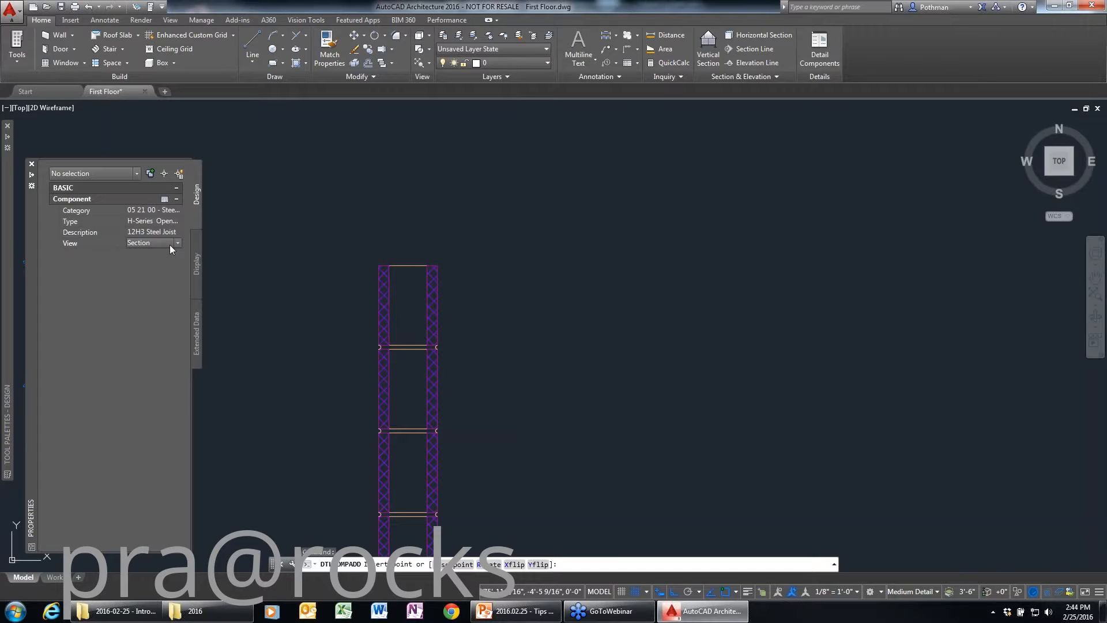
- Draw the steel joist in elevation from the CMU wall's top east corner, about 15'-4" long eastward, with its bearing across the wall's width
{"action": "left_click", "coordinate": [177, 243]}
{"action": "left_click", "coordinate": [144, 254]}
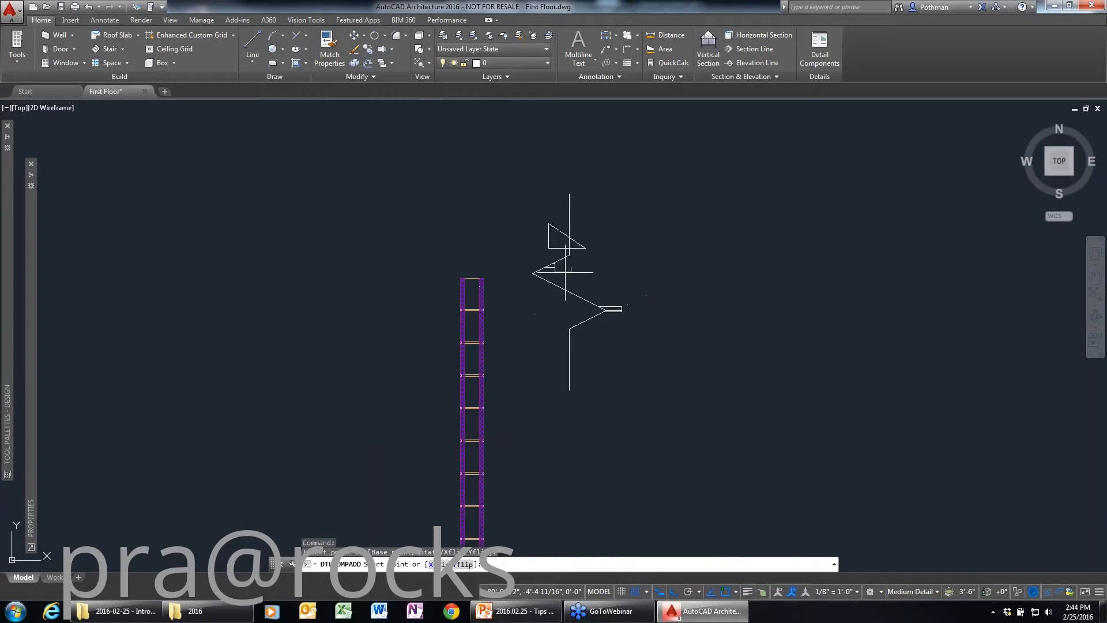
{"action": "left_click", "coordinate": [484, 277]}
{"action": "scroll", "coordinate": [483, 277], "scroll_direction": "up", "scroll_amount": 5}
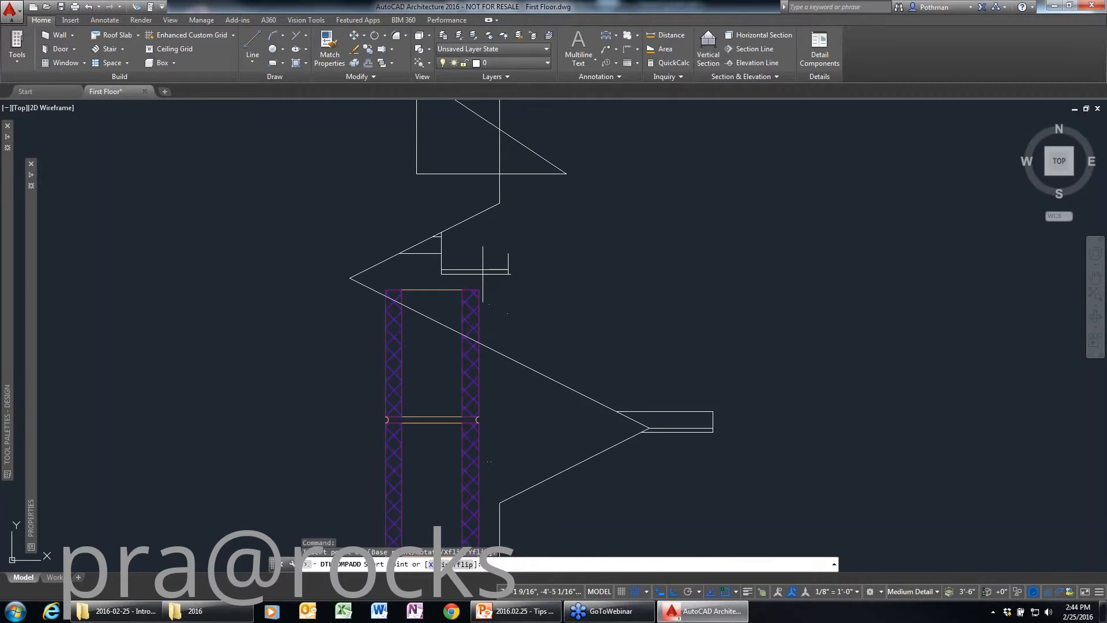
{"action": "scroll", "coordinate": [704, 343], "scroll_direction": "down", "scroll_amount": 5}
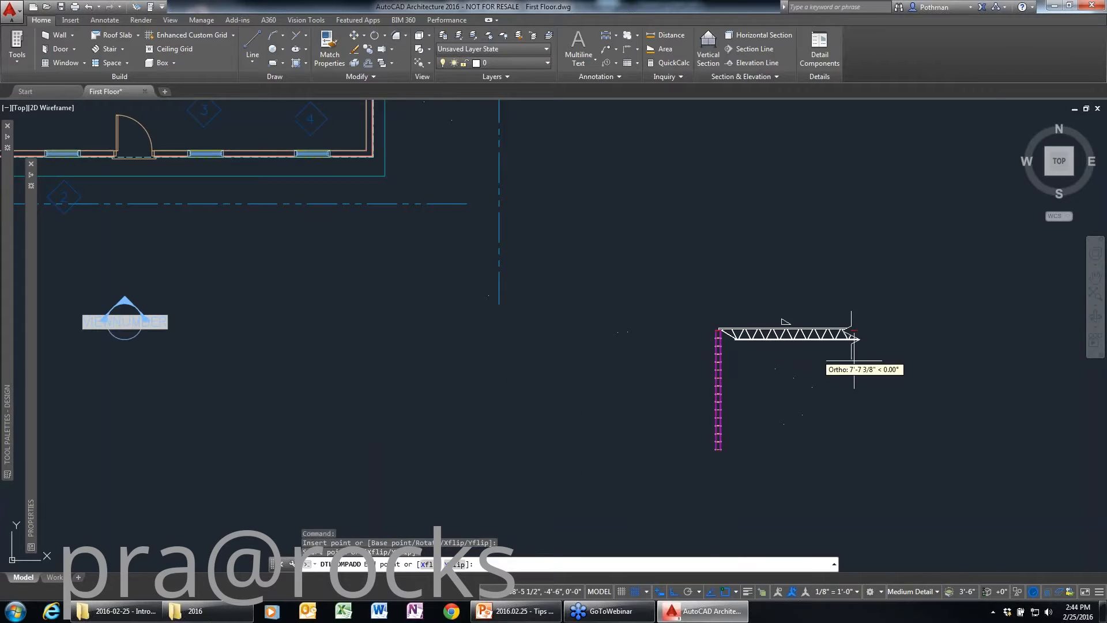
{"action": "left_click", "coordinate": [942, 376]}
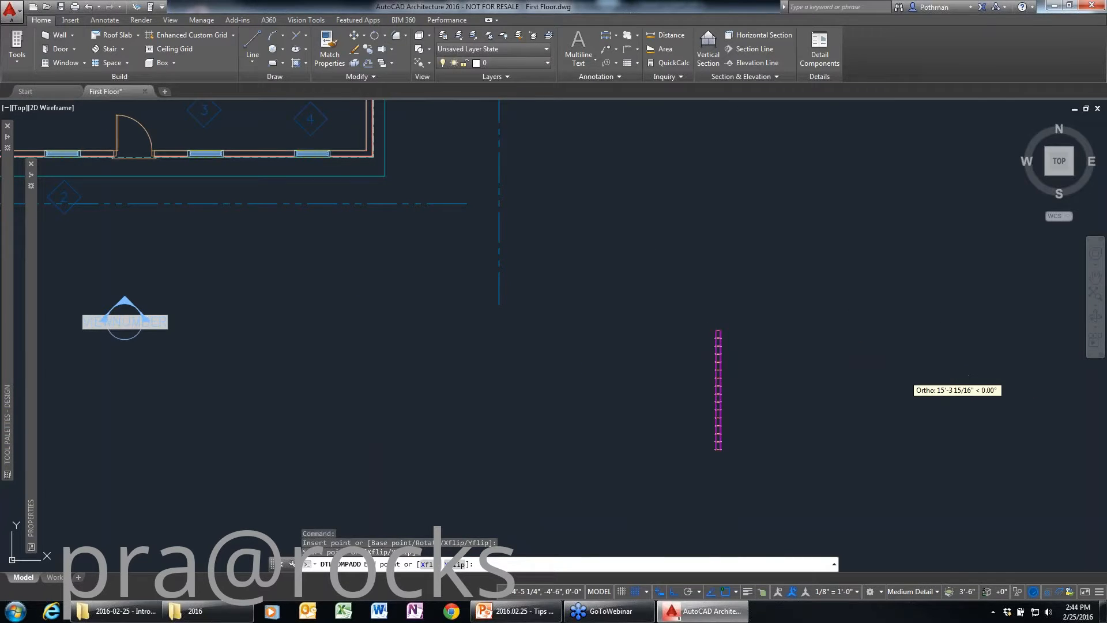
{"action": "scroll", "coordinate": [705, 327], "scroll_direction": "up", "scroll_amount": 4}
{"action": "left_click", "coordinate": [761, 346]}
{"action": "scroll", "coordinate": [767, 341], "scroll_direction": "up", "scroll_amount": 3}
{"action": "key", "text": "Escape"}
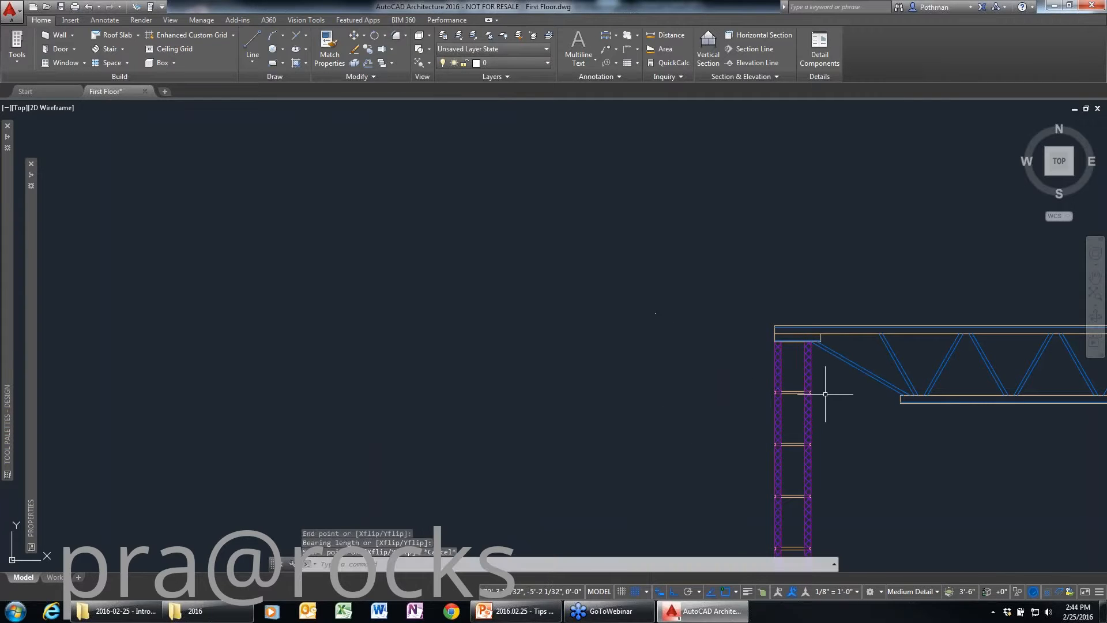
{"action": "middle_click_drag", "start_coordinate": [841, 398], "coordinate": [371, 208]}
{"action": "scroll", "coordinate": [346, 222], "scroll_direction": "down", "scroll_amount": 2}
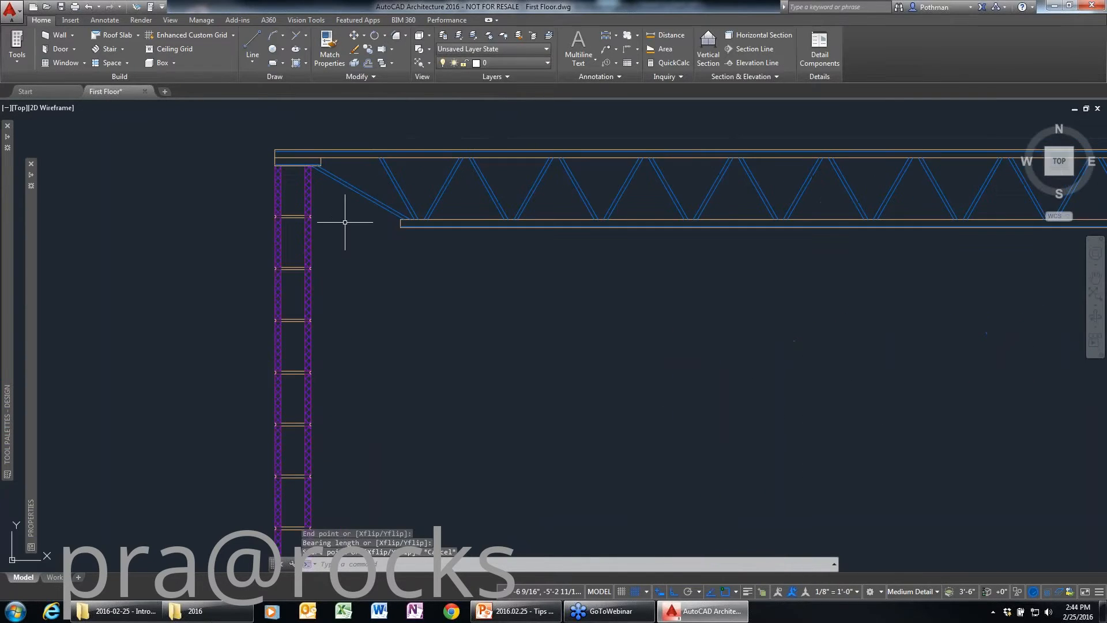
{"action": "scroll", "coordinate": [588, 412], "scroll_direction": "down", "scroll_amount": 1}
{"action": "scroll", "coordinate": [588, 413], "scroll_direction": "down", "scroll_amount": 1}
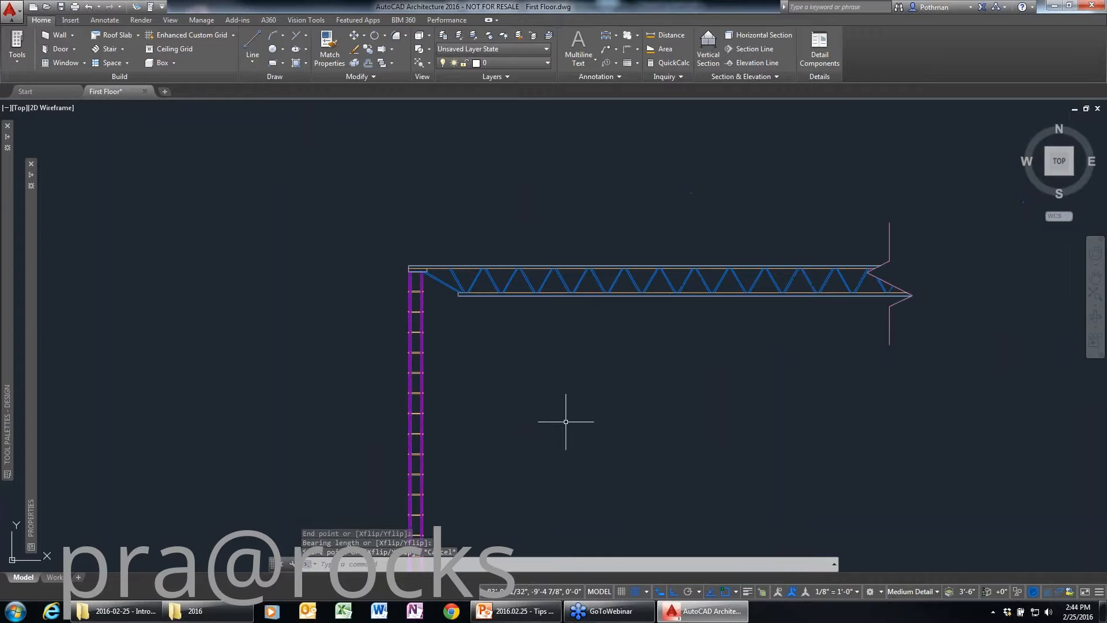
{"action": "middle_click_drag", "start_coordinate": [566, 421], "coordinate": [430, 314]}
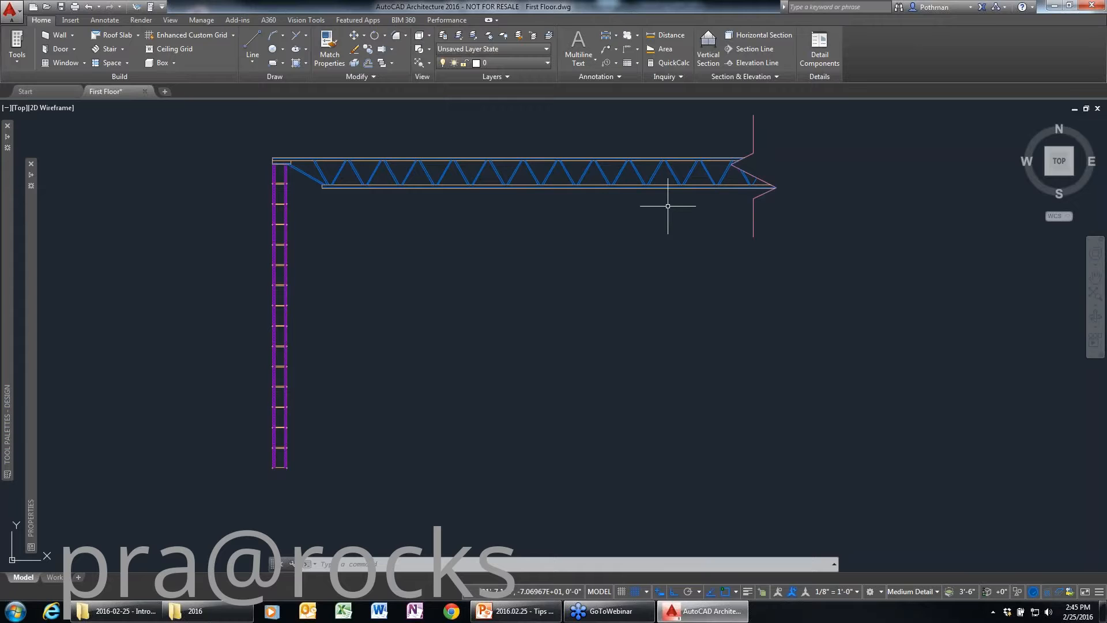
- Erase the whole wall detail, including the CMU wall section and the steel joist
{"action": "scroll", "coordinate": [668, 206], "scroll_direction": "down", "scroll_amount": 6}
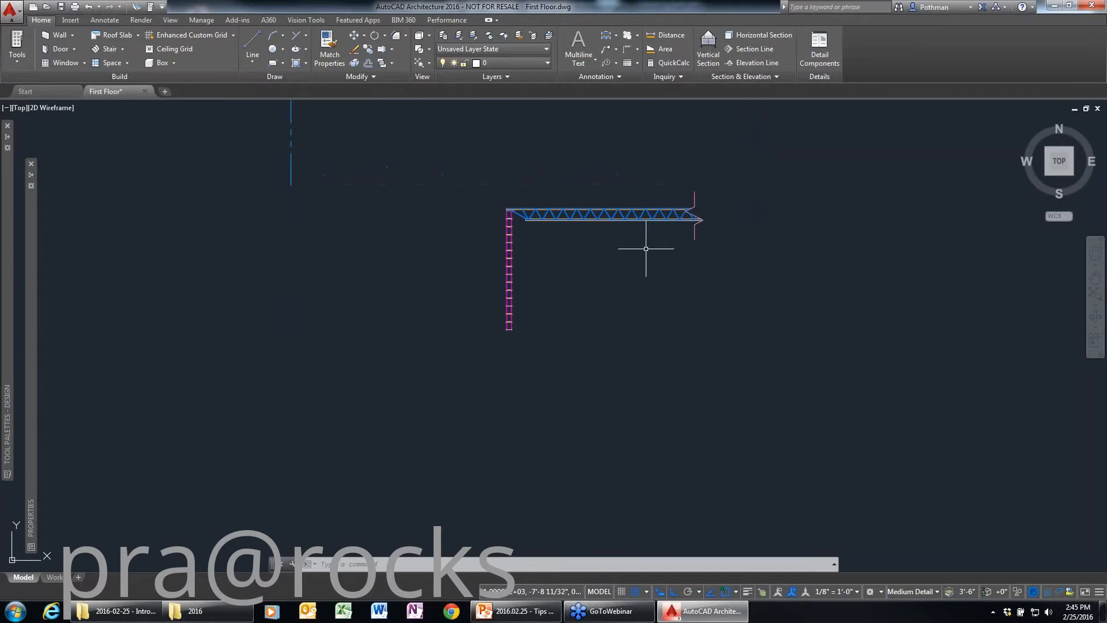
{"action": "left_click", "coordinate": [810, 497]}
{"action": "left_click", "coordinate": [571, 328]}
{"action": "key", "text": "Delete"}
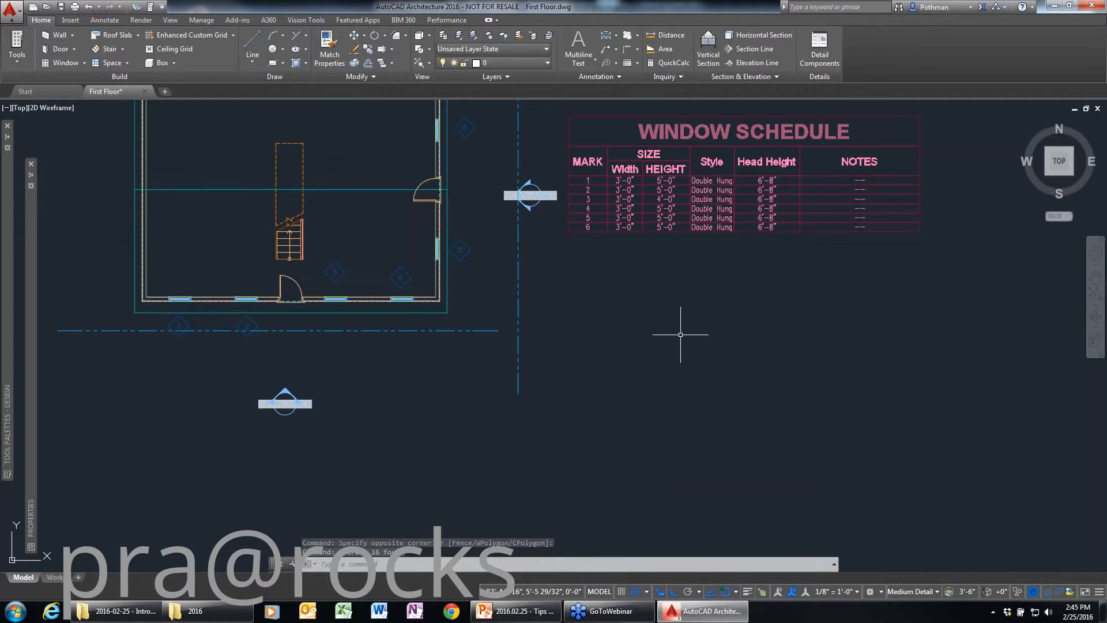
{"action": "scroll", "coordinate": [681, 334], "scroll_direction": "down", "scroll_amount": 4}
{"action": "middle_click_drag", "start_coordinate": [668, 336], "coordinate": [493, 338]}
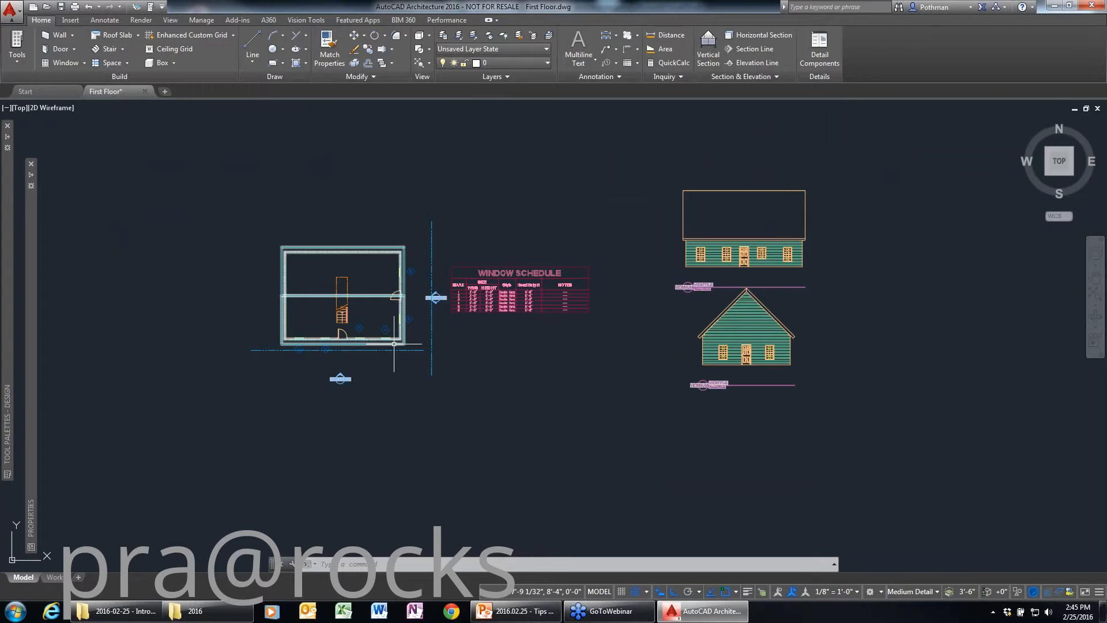
- Start adding a wall and check which wall styles are available in the drawing
{"action": "scroll", "coordinate": [395, 344], "scroll_direction": "up", "scroll_amount": 2}
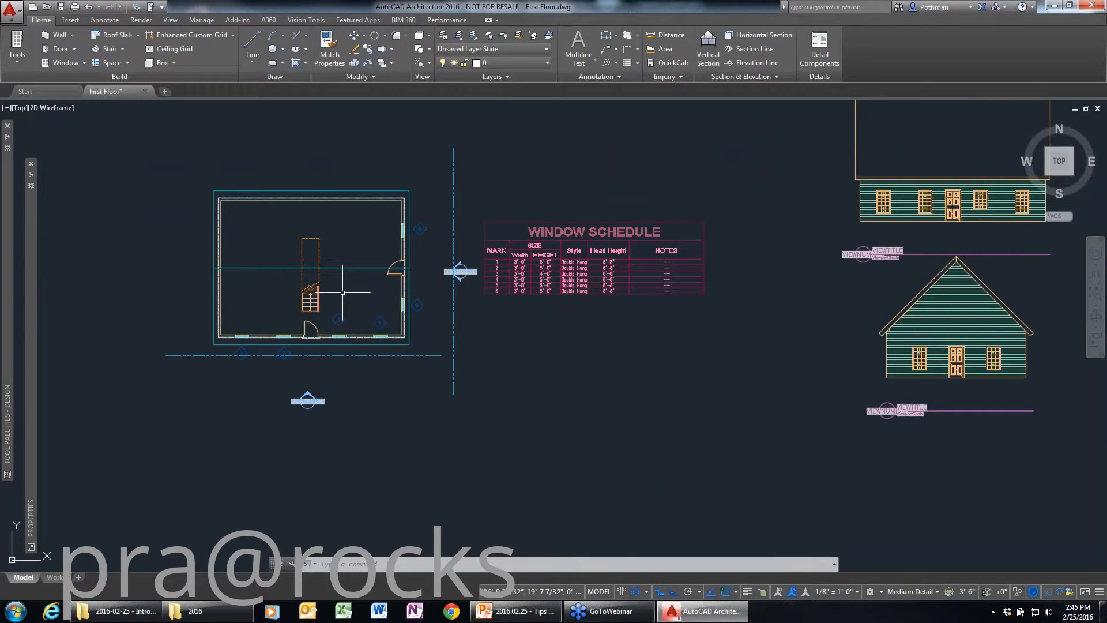
{"action": "scroll", "coordinate": [344, 288], "scroll_direction": "up", "scroll_amount": 2}
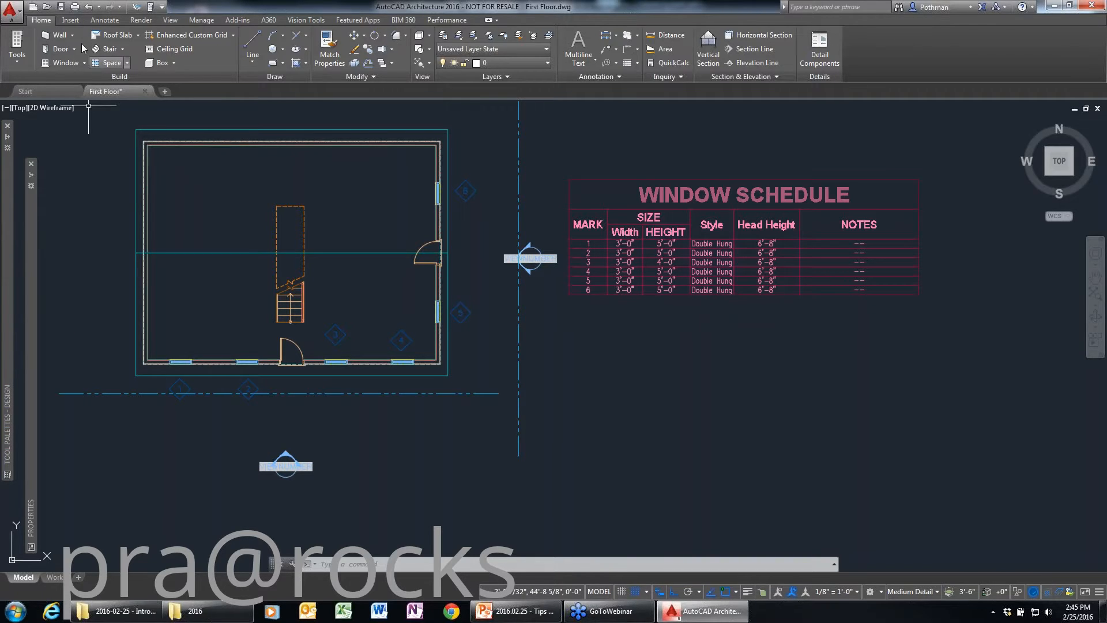
{"action": "left_click", "coordinate": [56, 35]}
{"action": "mouse_move", "coordinate": [7, 233]}
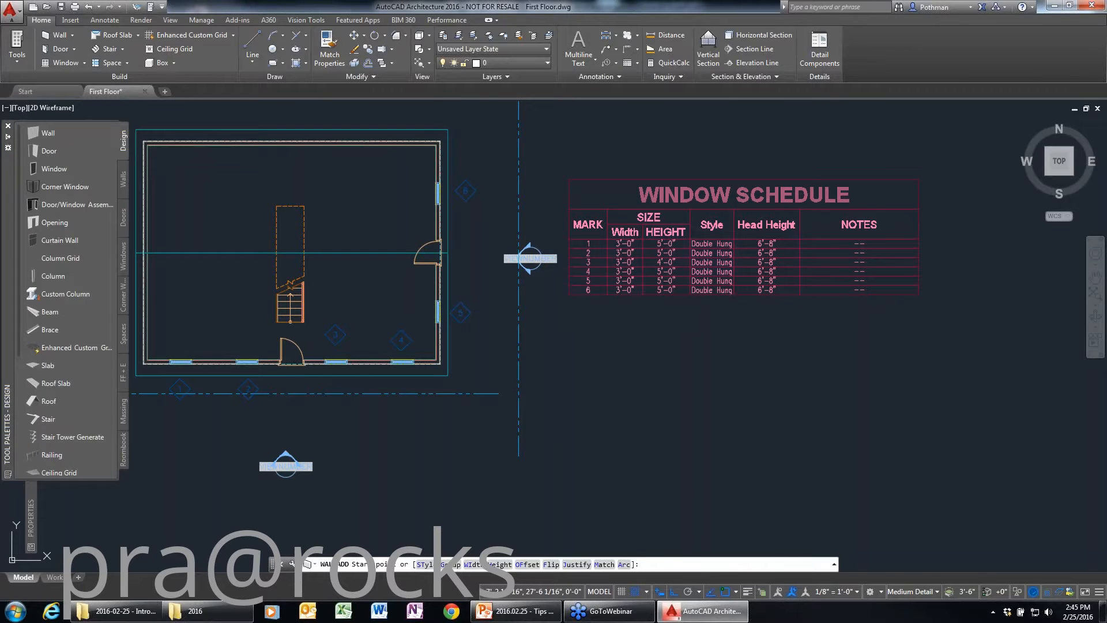
{"action": "mouse_move", "coordinate": [31, 510]}
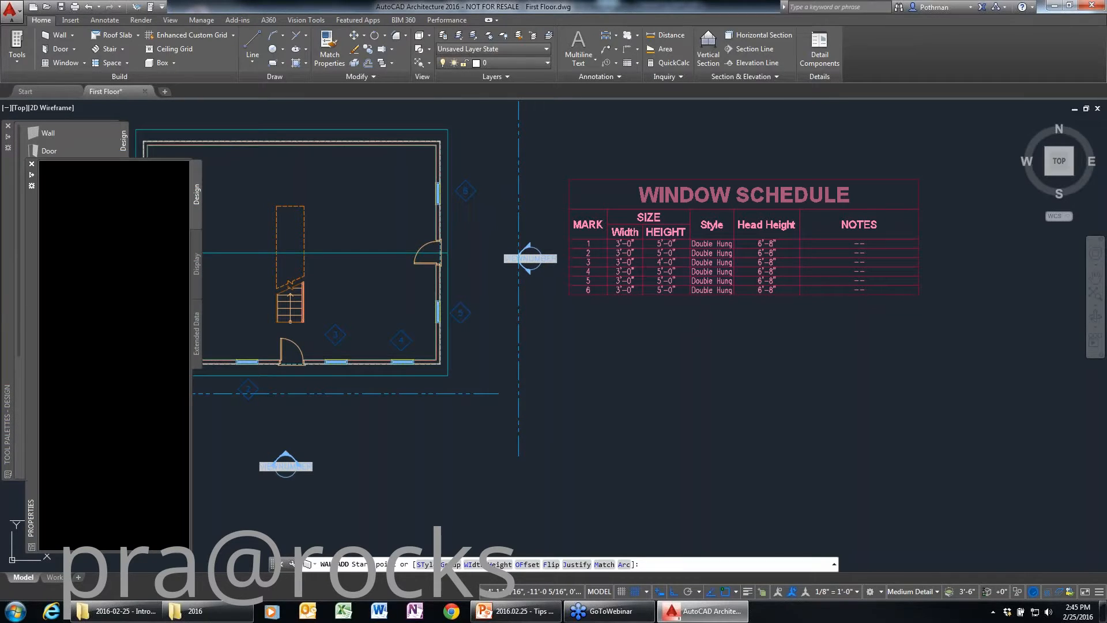
{"action": "left_click", "coordinate": [179, 289]}
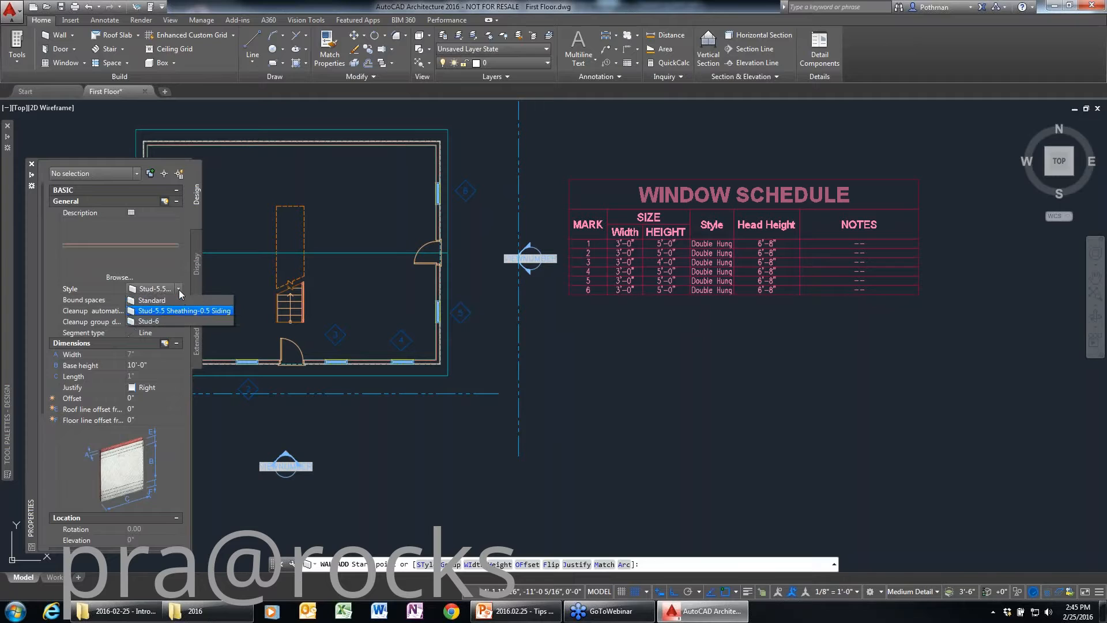
{"action": "left_click", "coordinate": [181, 291]}
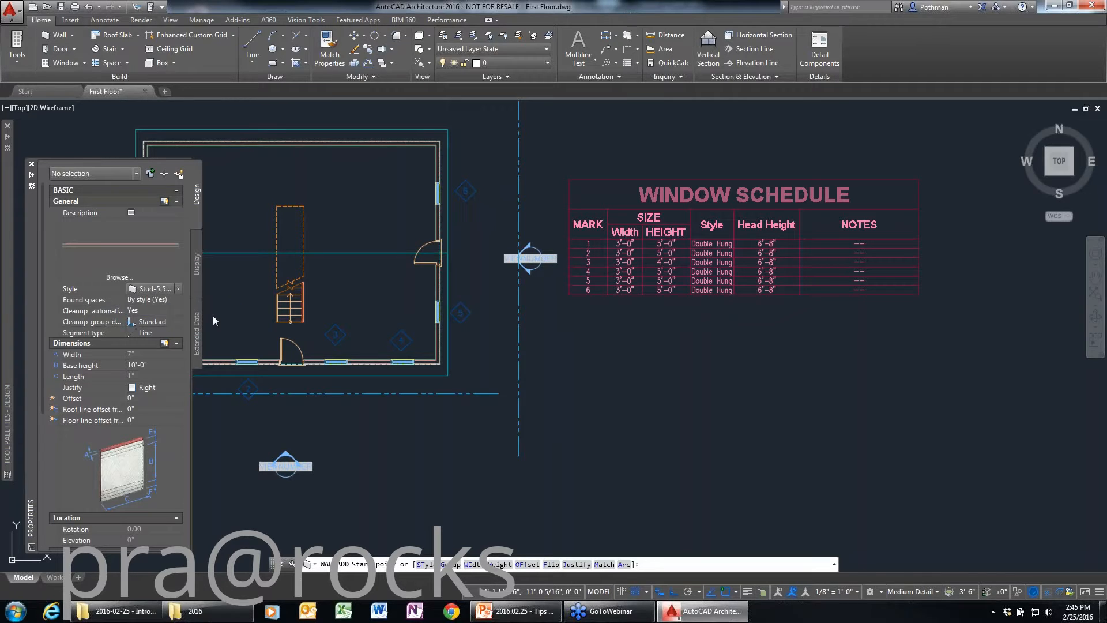
- Find brick wall styles in the Styles Browser's content library drawings and bring the Brick-4 Brick-4 style into the drawing
{"action": "left_click", "coordinate": [16, 57]}
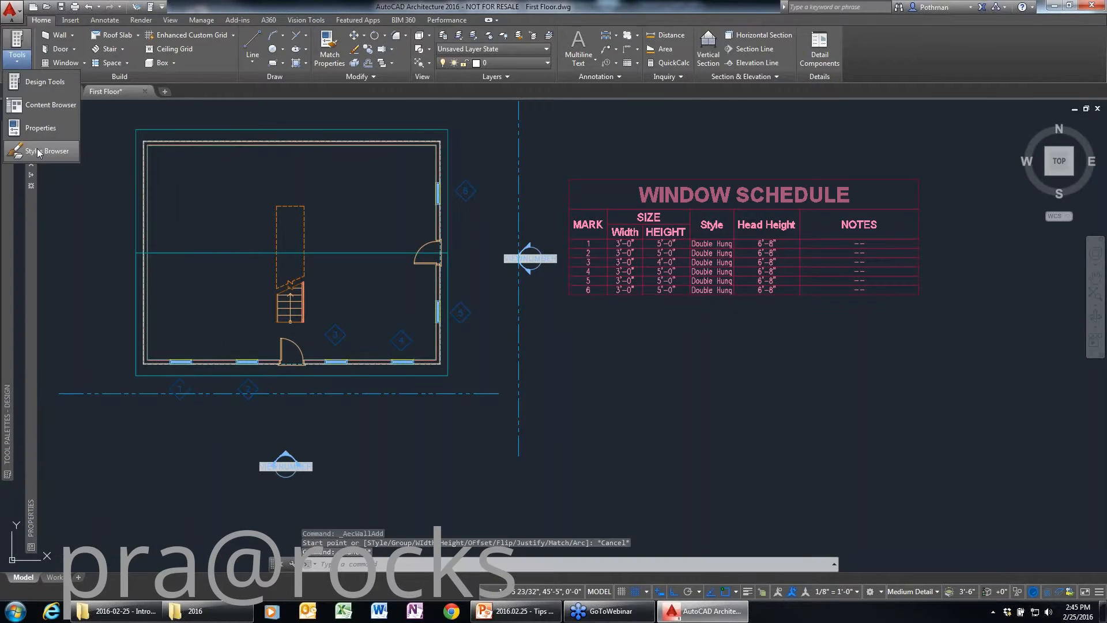
{"action": "left_click", "coordinate": [37, 152]}
{"action": "left_click", "coordinate": [631, 87]}
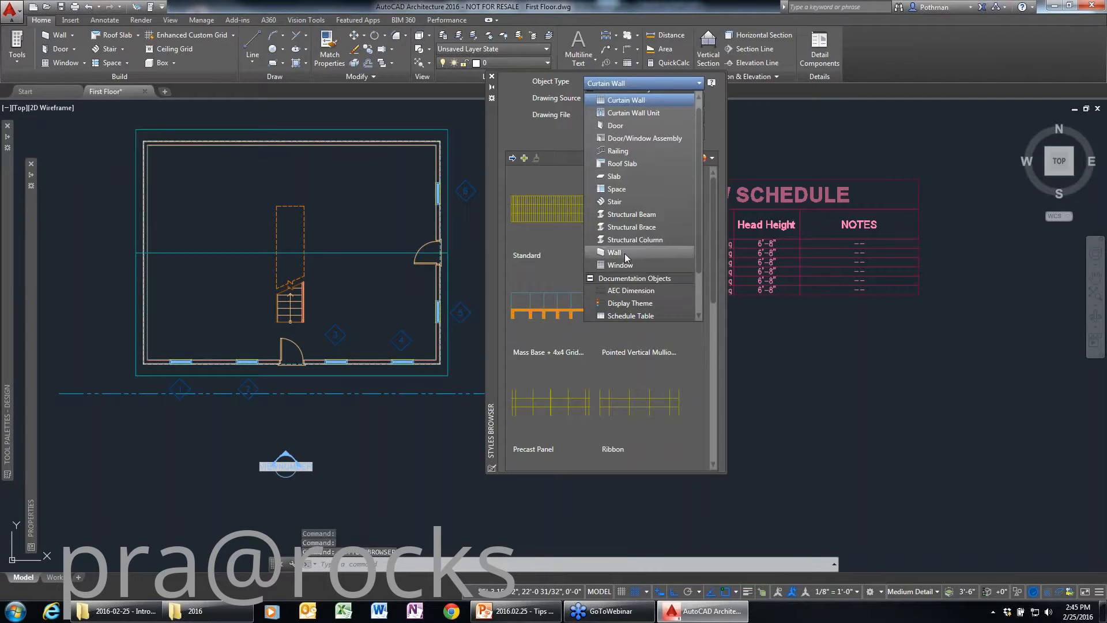
{"action": "left_click", "coordinate": [624, 254]}
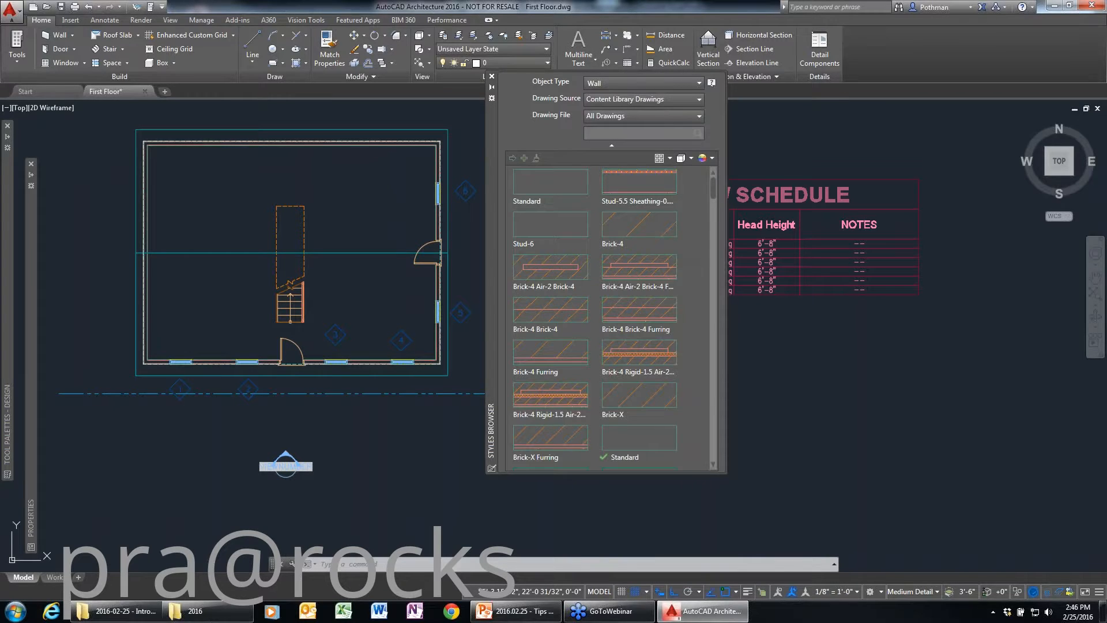
{"action": "type", "text": "brick"}
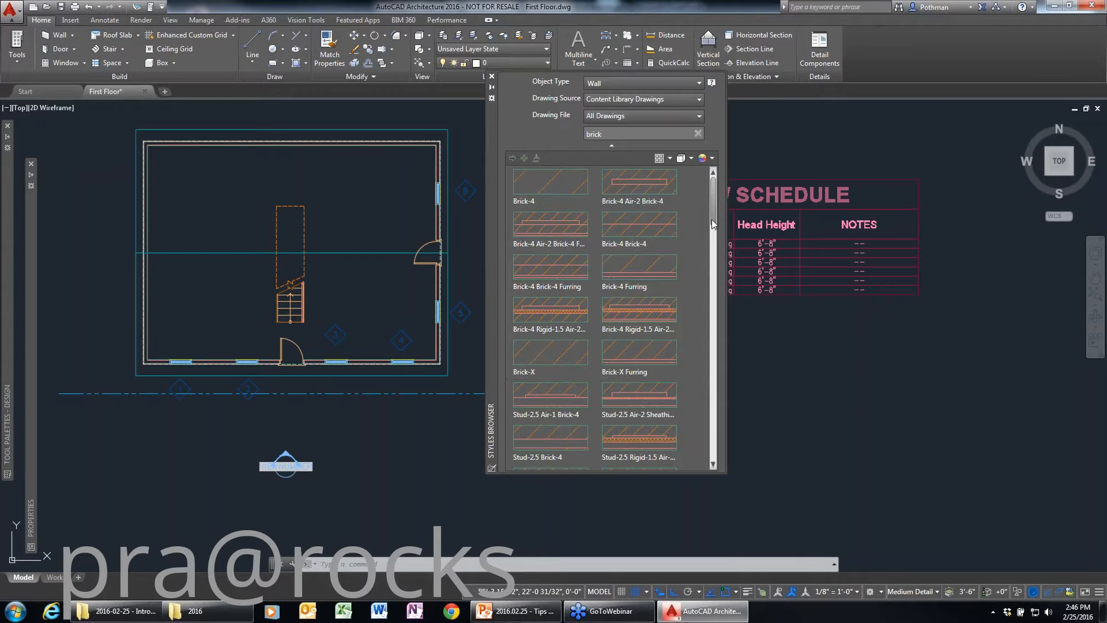
{"action": "double_click", "coordinate": [642, 220]}
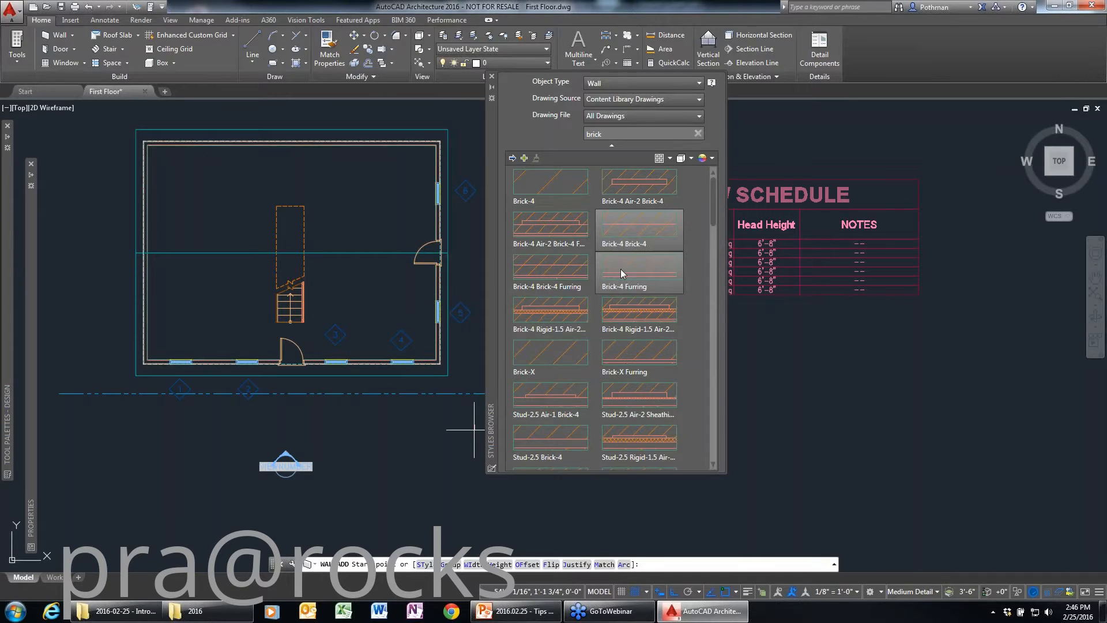
- Change the style of all four exterior walls of the floor plan to Brick-4 Brick-4 and close the Styles Browser
{"action": "left_click", "coordinate": [367, 359]}
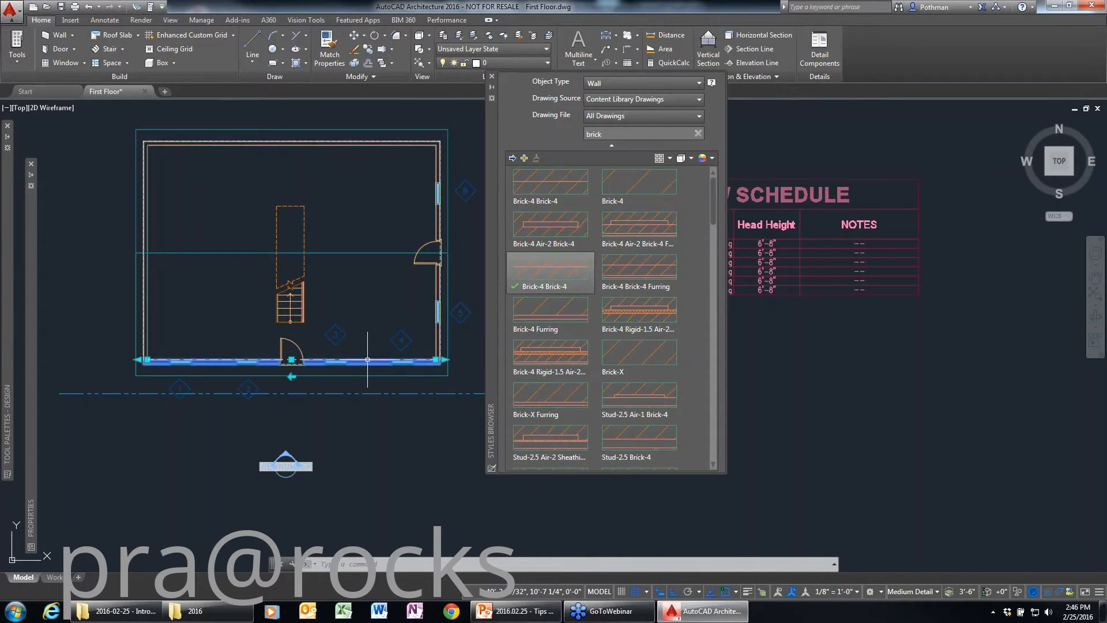
{"action": "left_click", "coordinate": [437, 326]}
{"action": "left_click", "coordinate": [409, 144]}
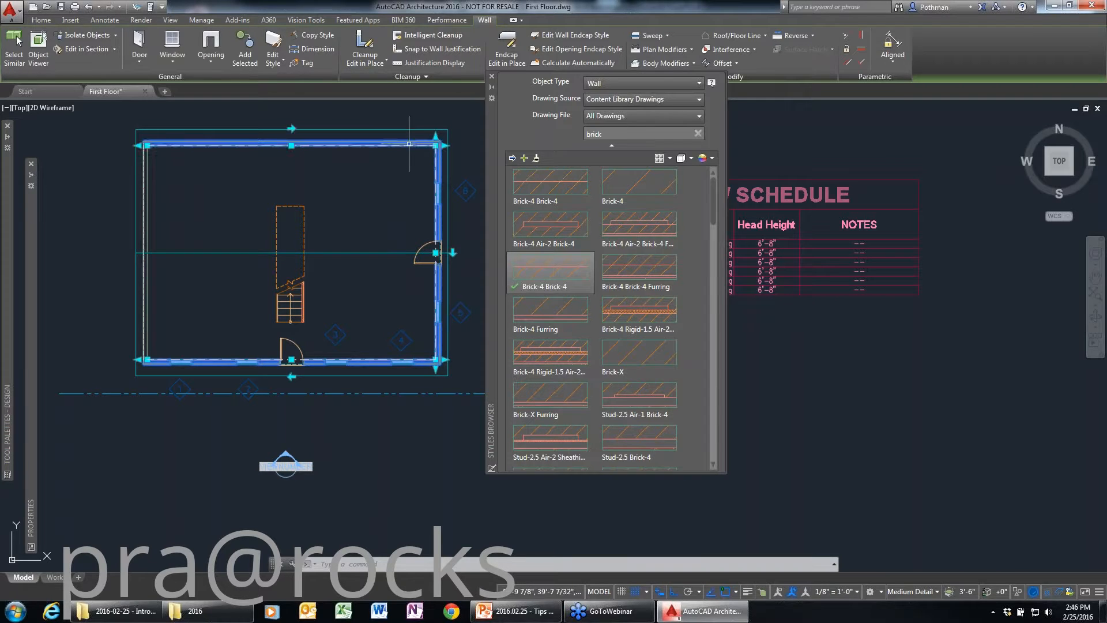
{"action": "left_click", "coordinate": [147, 195]}
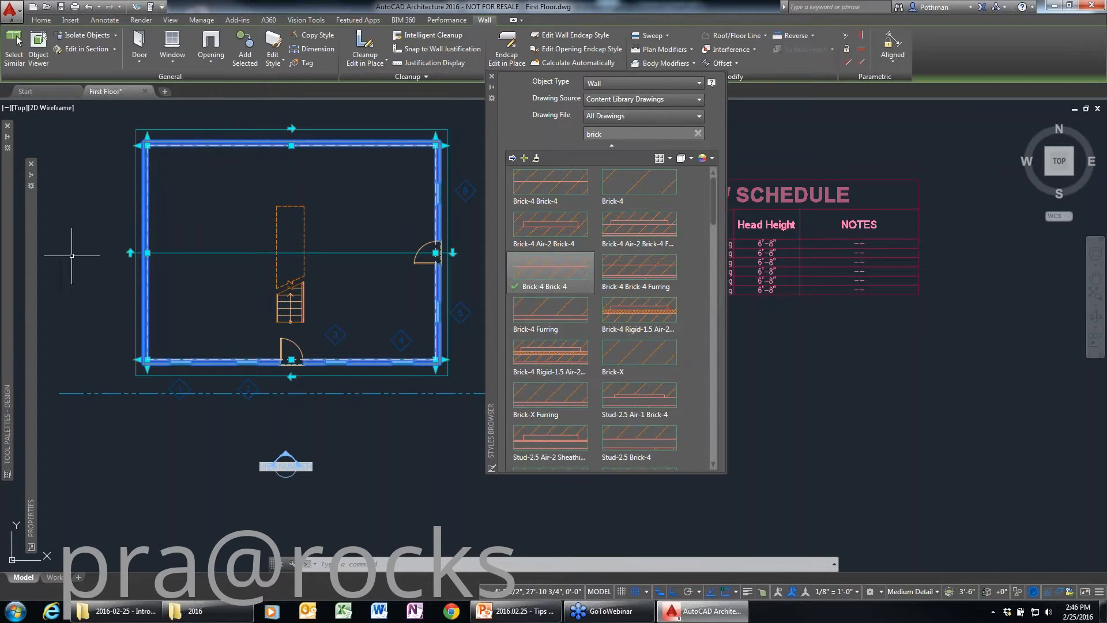
{"action": "mouse_move", "coordinate": [31, 254]}
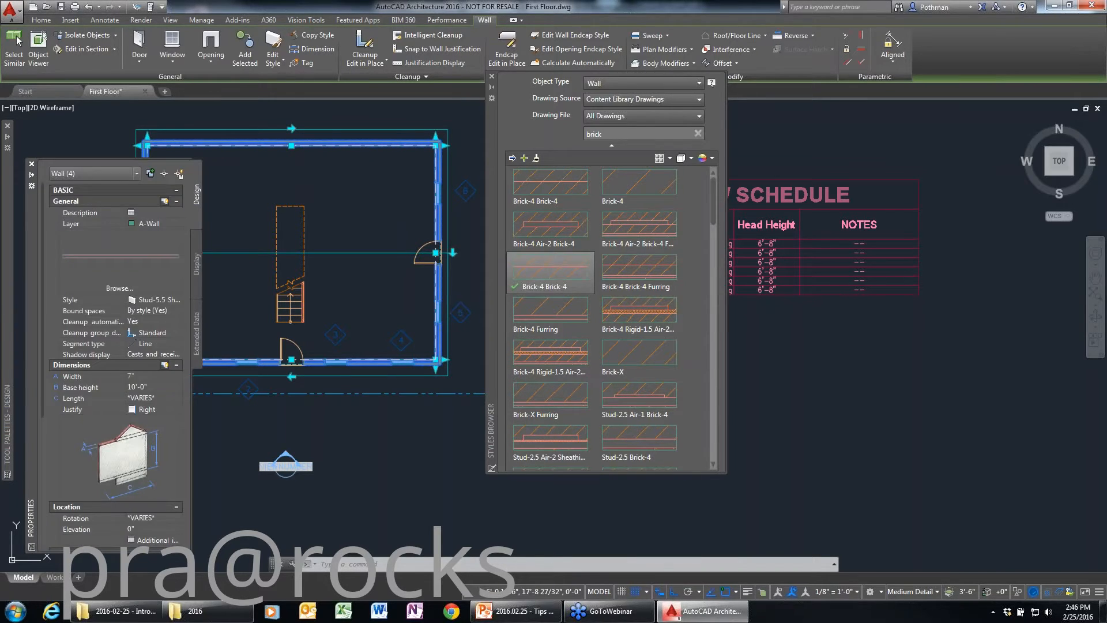
{"action": "left_click", "coordinate": [170, 301]}
{"action": "left_click", "coordinate": [178, 300]}
{"action": "left_click", "coordinate": [164, 312]}
{"action": "key", "text": "Escape"}
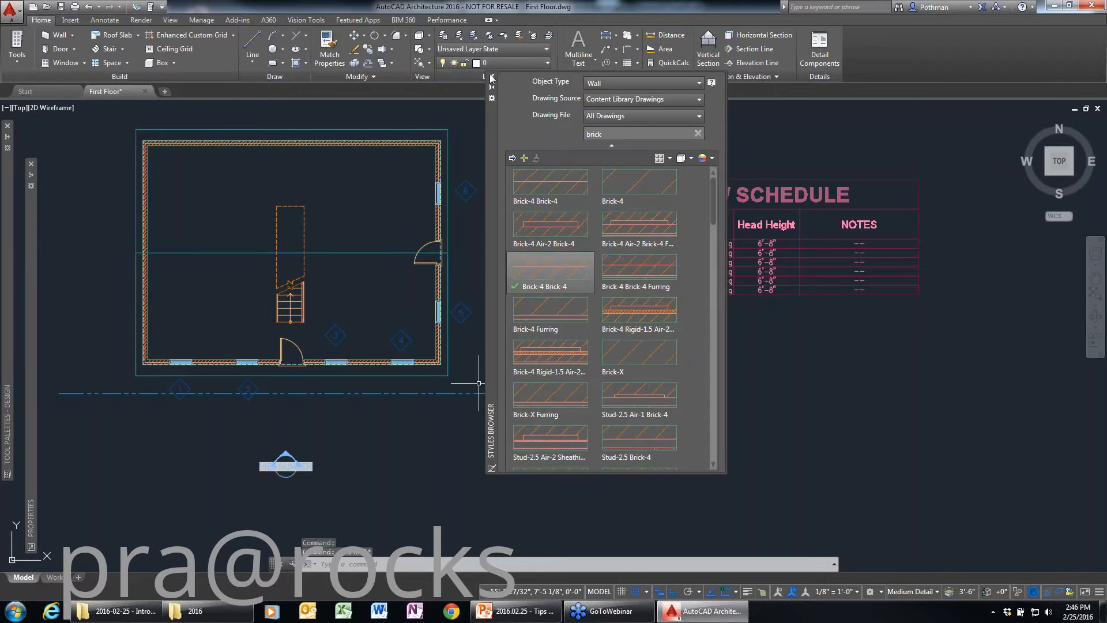
{"action": "left_click", "coordinate": [492, 77]}
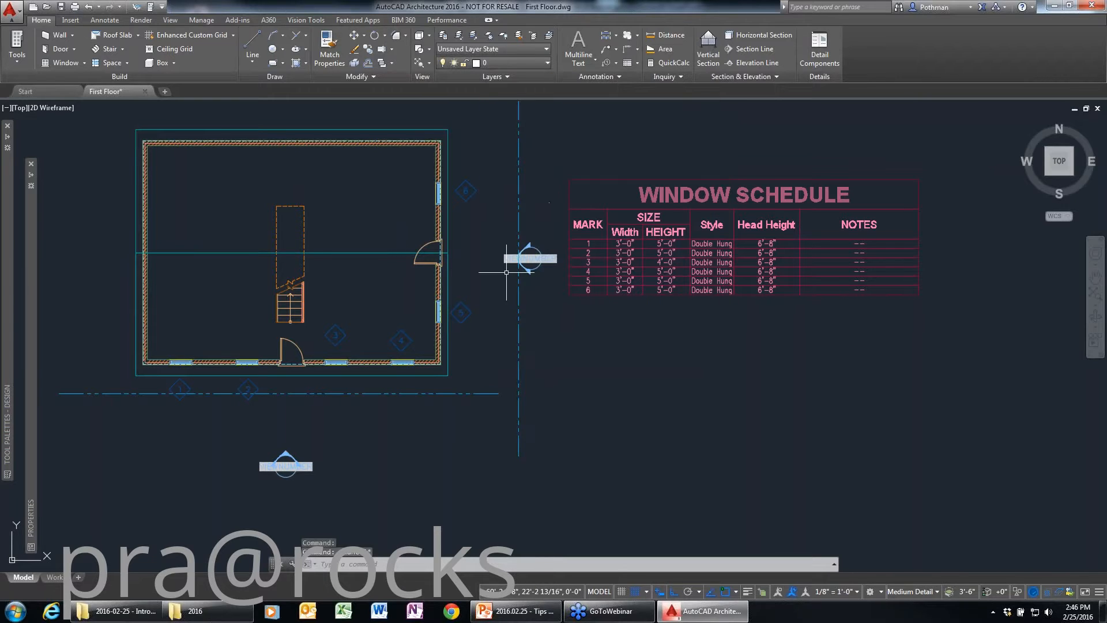
- View the model in SE isometric and examine the brick walls, doors and windows up close
{"action": "left_click", "coordinate": [1071, 172]}
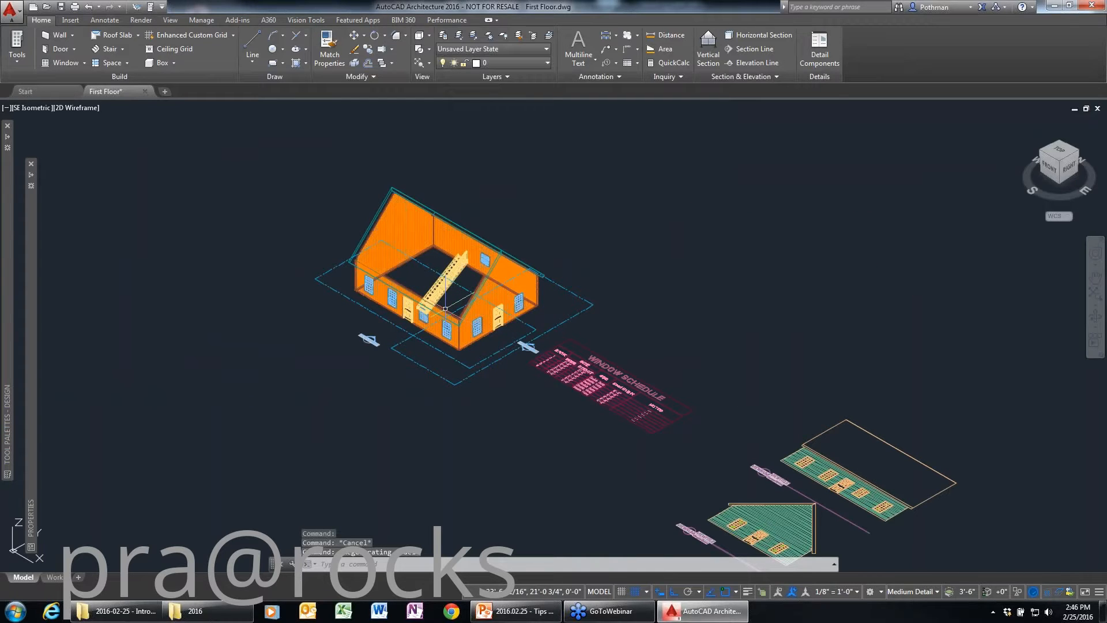
{"action": "scroll", "coordinate": [445, 308], "scroll_direction": "up", "scroll_amount": 5}
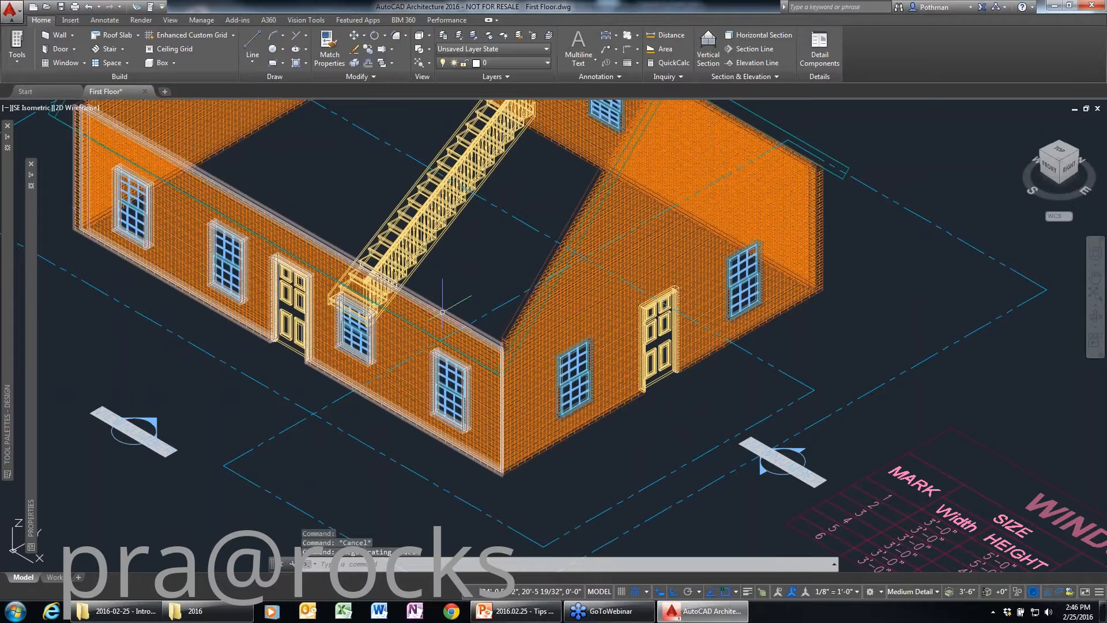
{"action": "scroll", "coordinate": [343, 514], "scroll_direction": "up", "scroll_amount": 2}
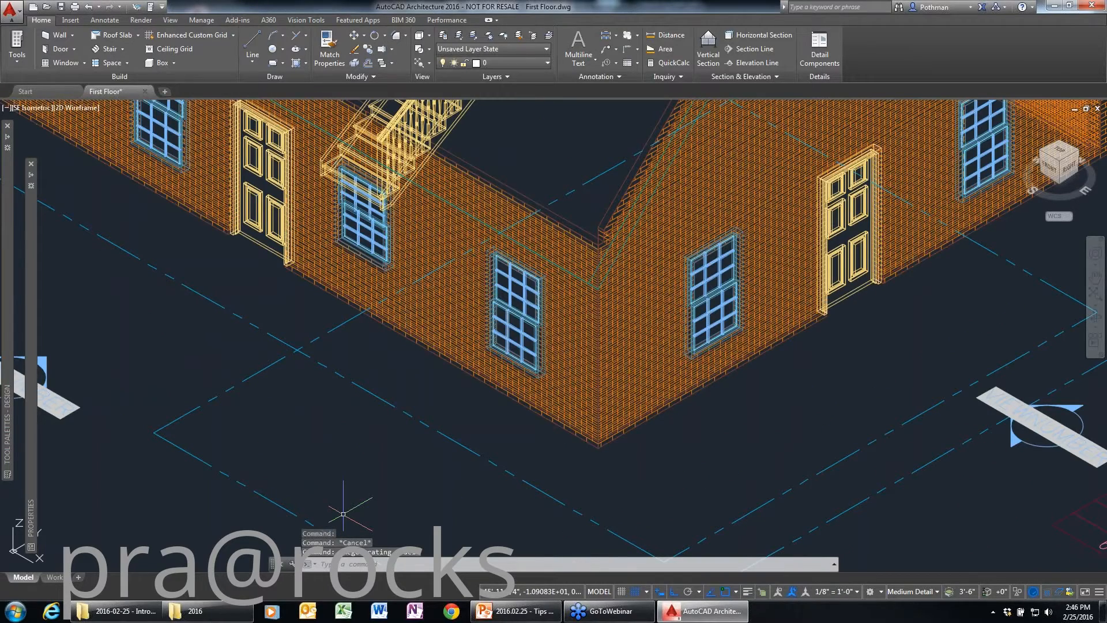
{"action": "middle_click_drag", "start_coordinate": [365, 214], "coordinate": [333, 398]}
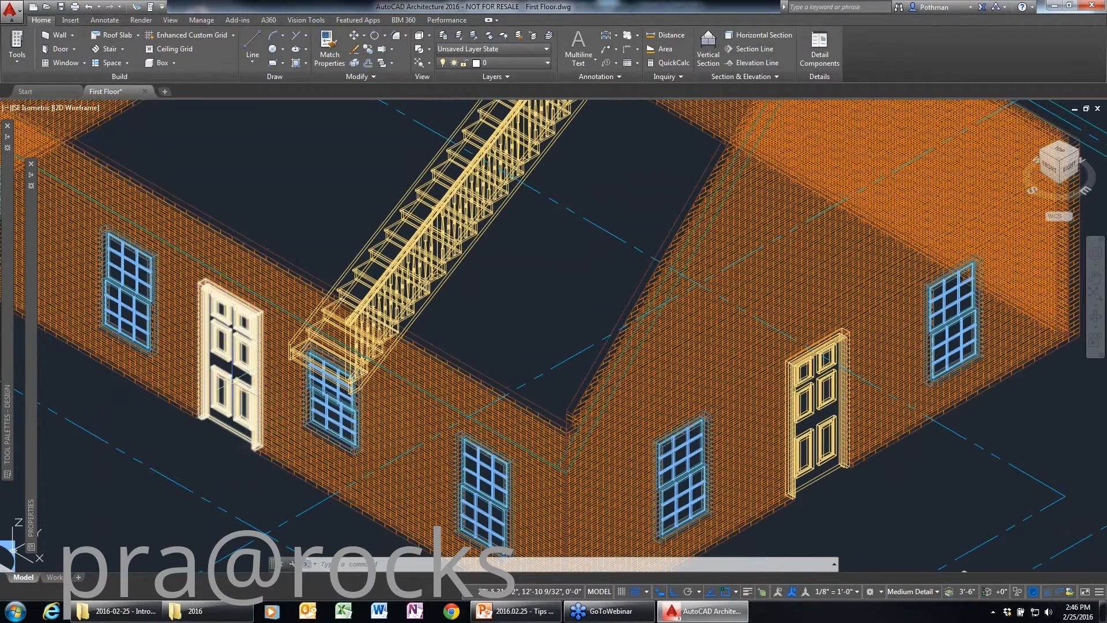
{"action": "mouse_move", "coordinate": [232, 381]}
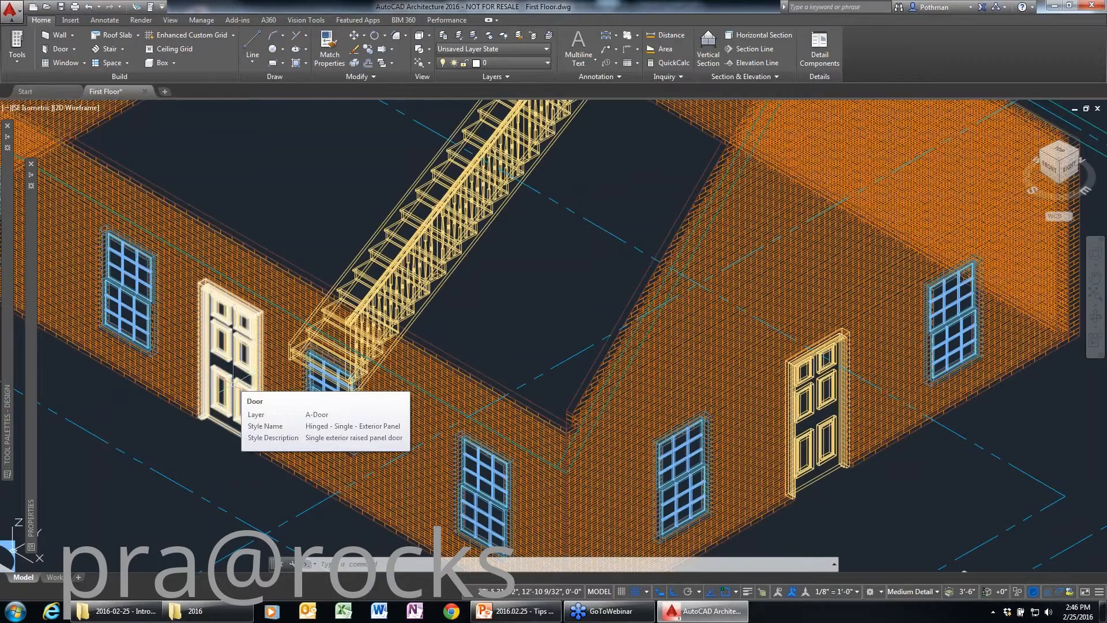
{"action": "scroll", "coordinate": [233, 380], "scroll_direction": "down", "scroll_amount": 2}
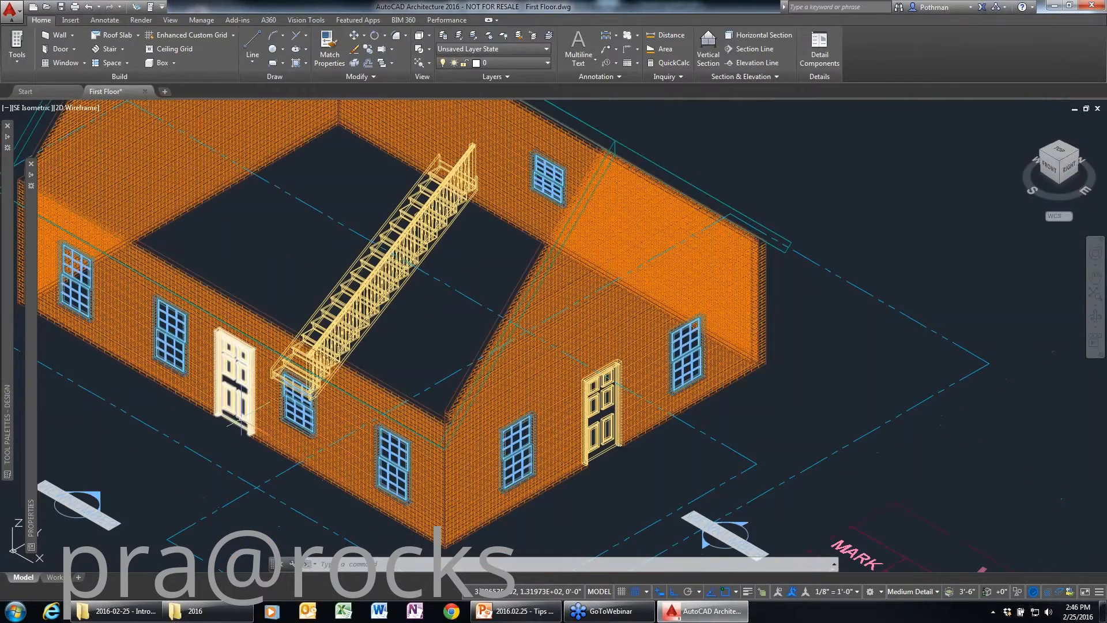
{"action": "middle_click_drag", "start_coordinate": [239, 424], "coordinate": [427, 436]}
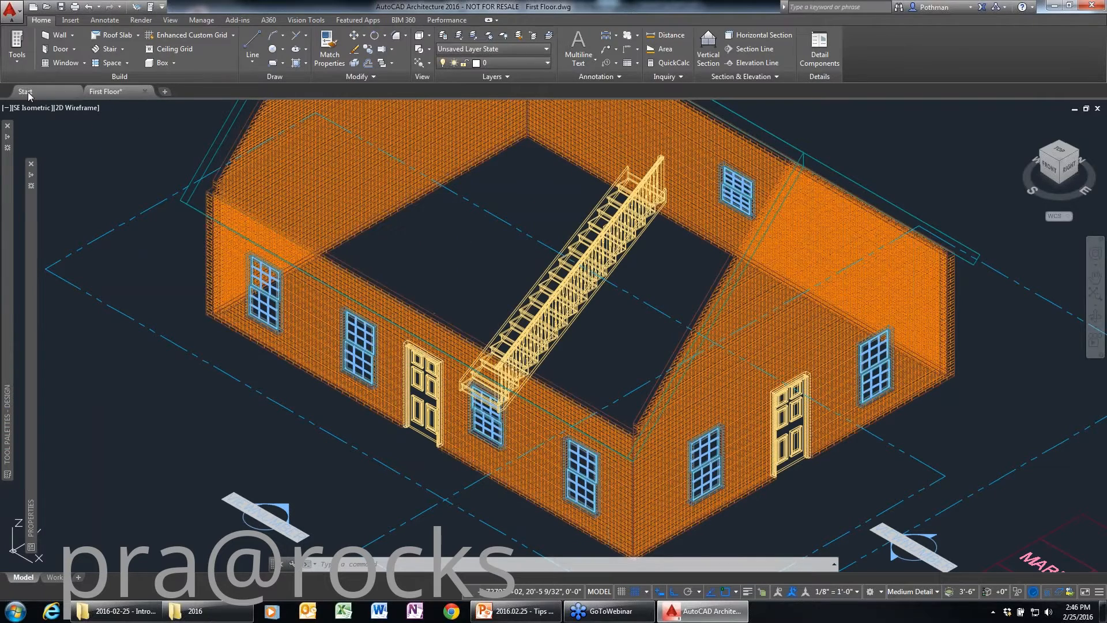
- Find casement window styles in the Styles Browser's content library drawings and bring the Casement - Double style into the drawing
{"action": "left_click", "coordinate": [17, 55]}
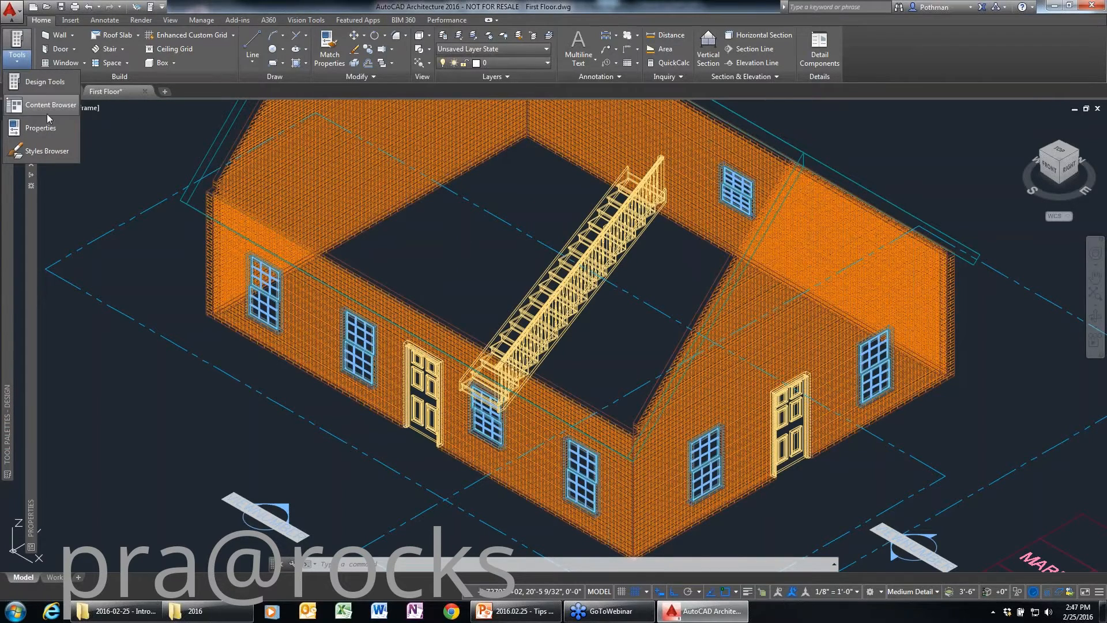
{"action": "left_click", "coordinate": [48, 151]}
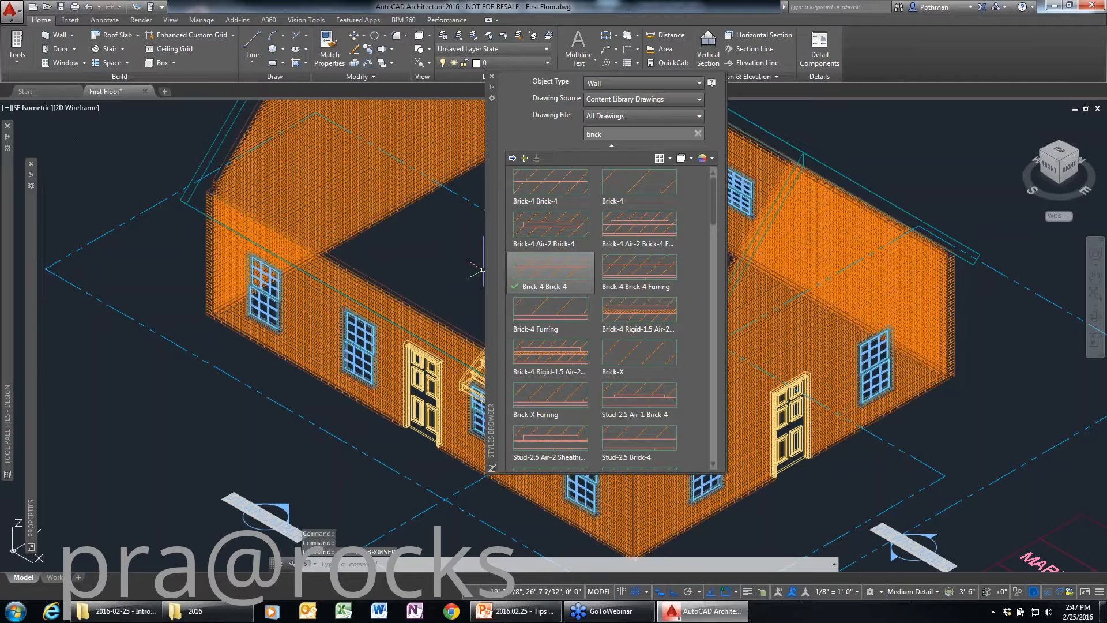
{"action": "left_click", "coordinate": [625, 82]}
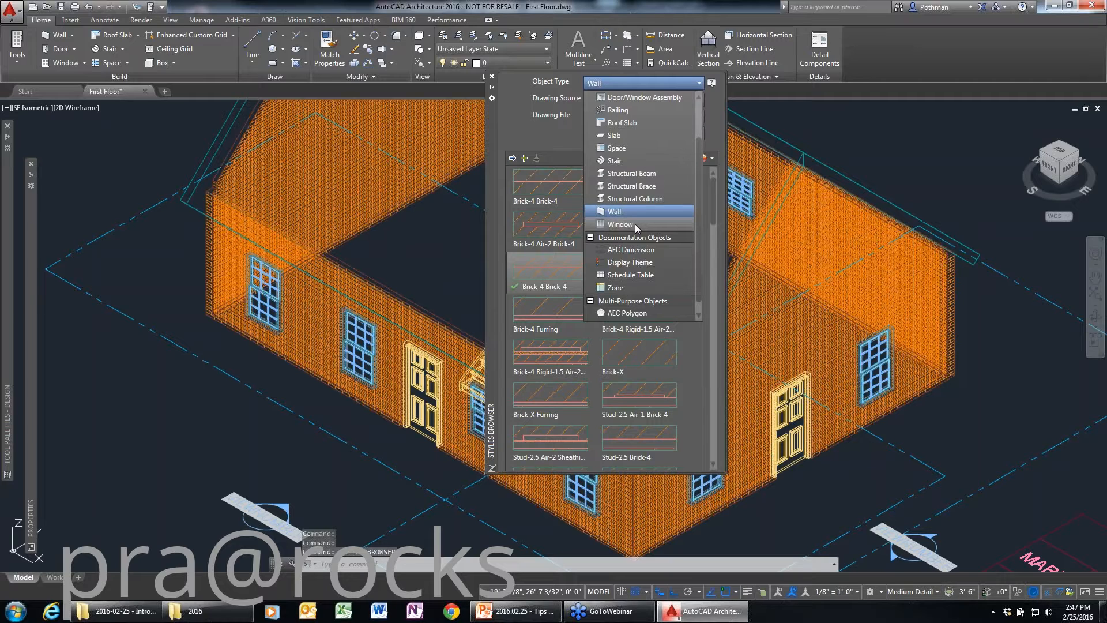
{"action": "left_click", "coordinate": [635, 224]}
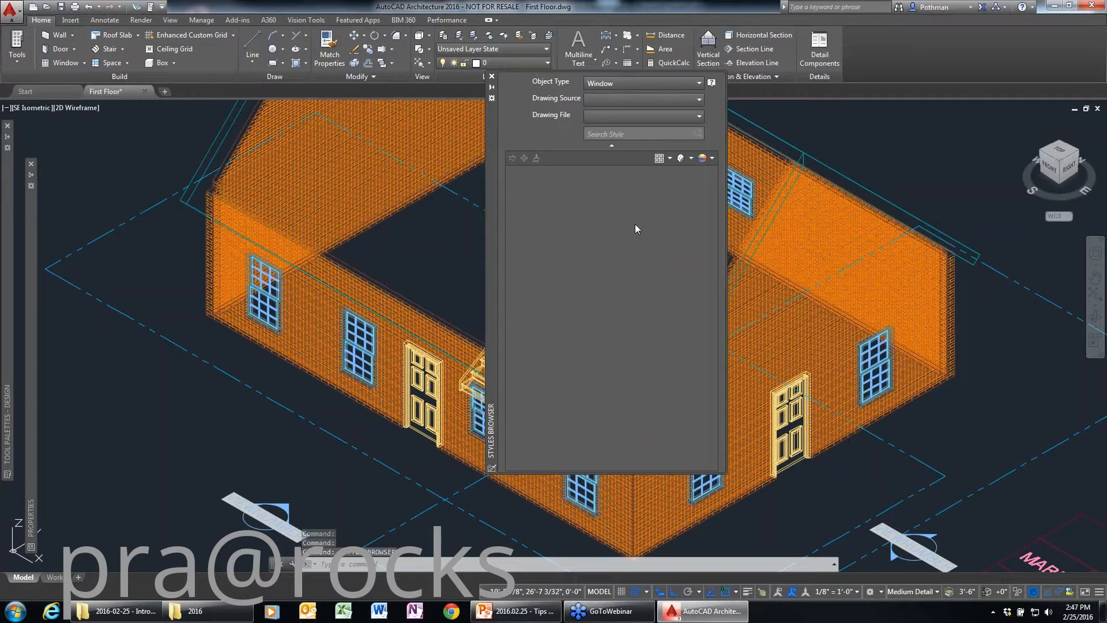
{"action": "left_click", "coordinate": [611, 134]}
{"action": "type", "text": "b"}
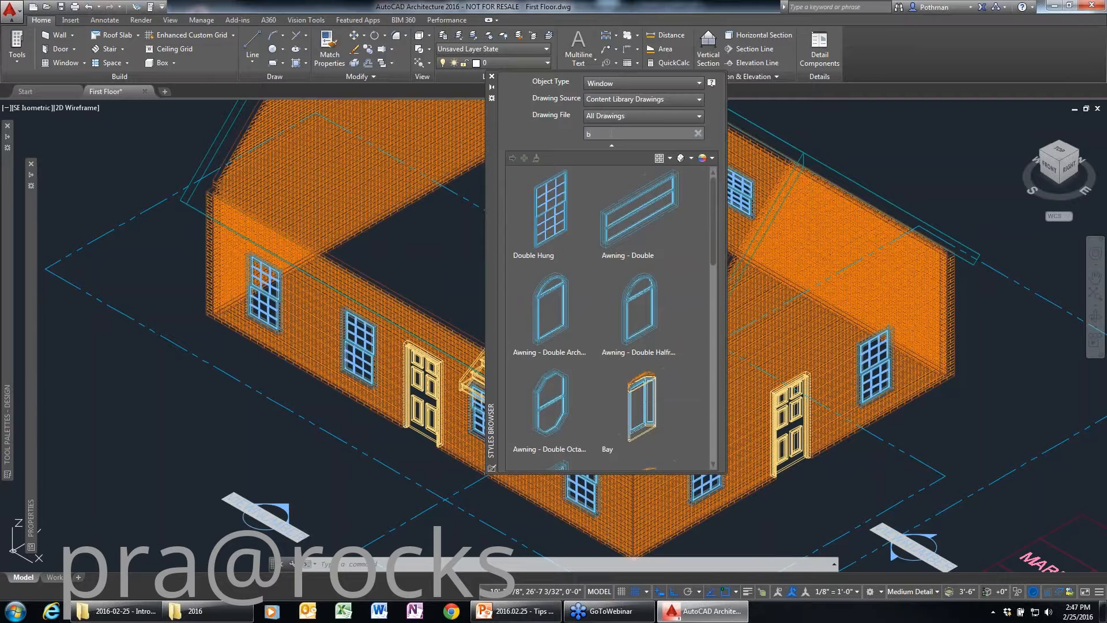
{"action": "key", "text": "BackSpace"}
{"action": "type", "text": "casement"}
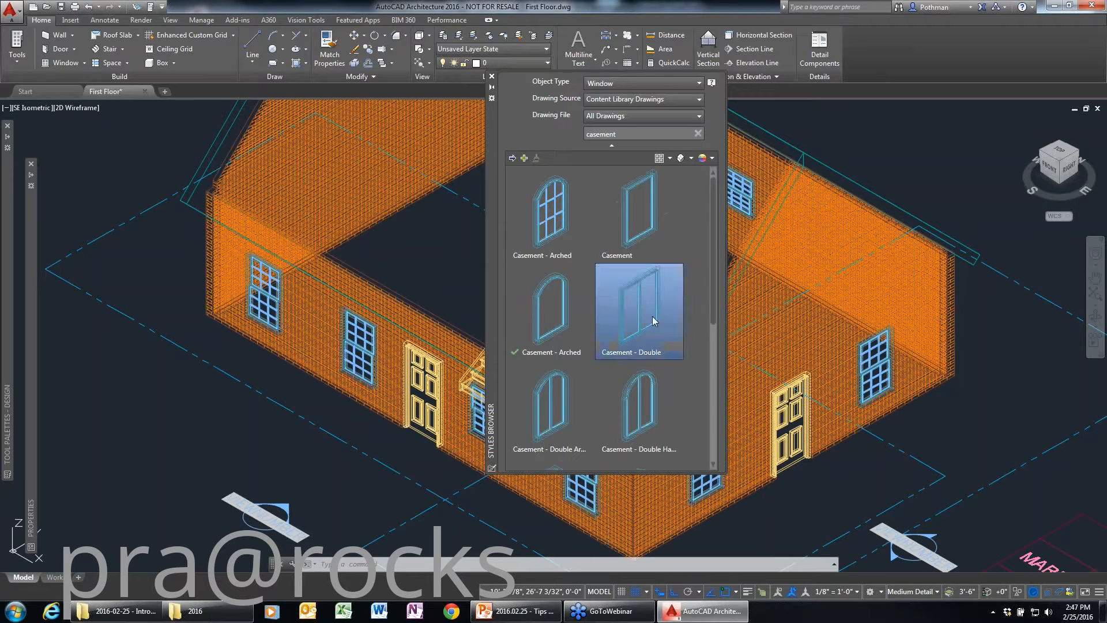
{"action": "left_click", "coordinate": [652, 316]}
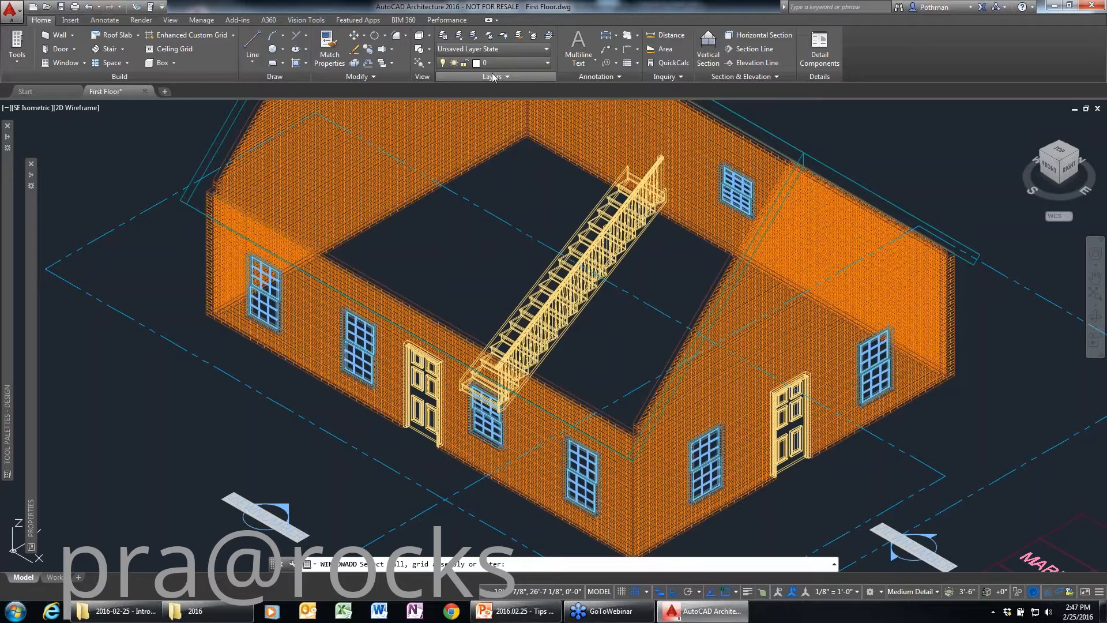
{"action": "key", "text": "Escape"}
- Change the style of the four windows on the long front wall to Casement - Double
{"action": "left_click", "coordinate": [582, 473]}
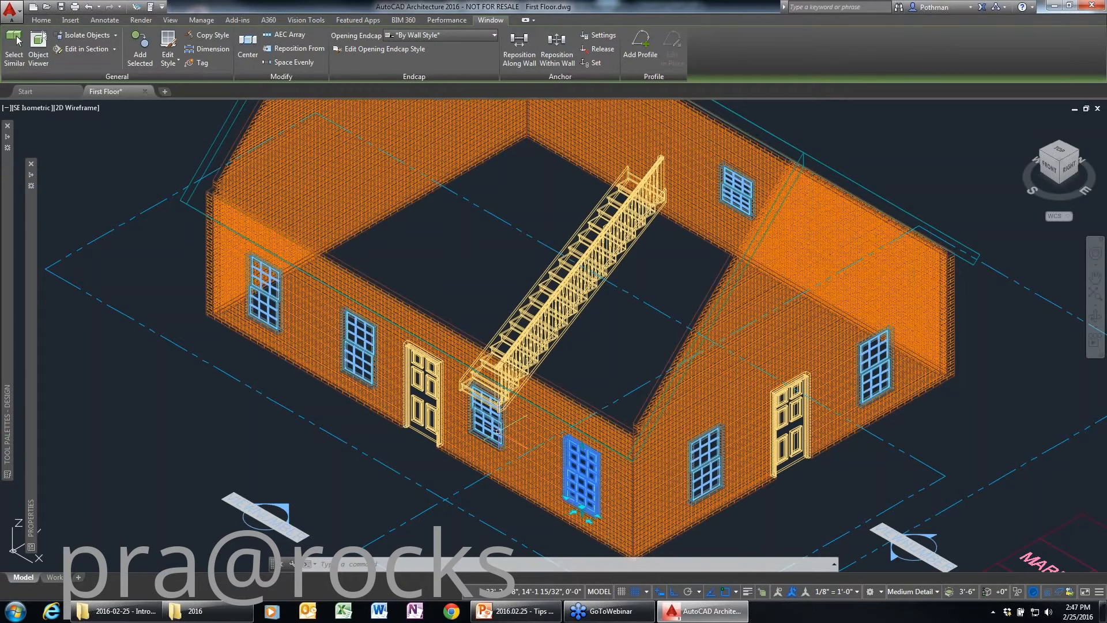
{"action": "left_click", "coordinate": [498, 431]}
{"action": "left_click", "coordinate": [340, 346]}
{"action": "right_click", "coordinate": [339, 346]}
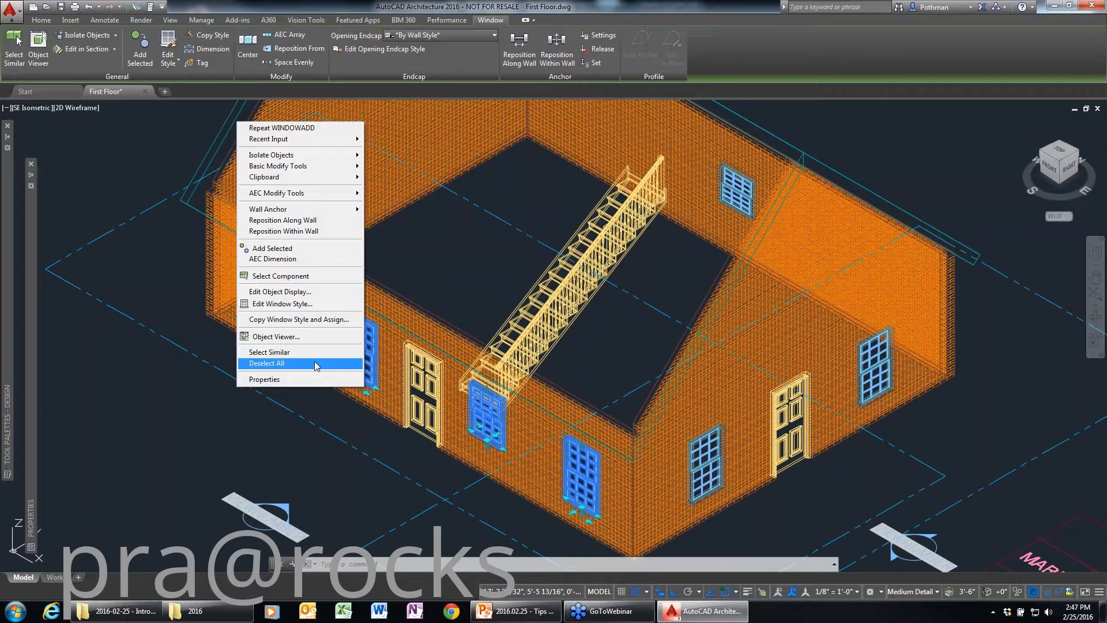
{"action": "left_click", "coordinate": [306, 379]}
{"action": "left_click", "coordinate": [175, 300]}
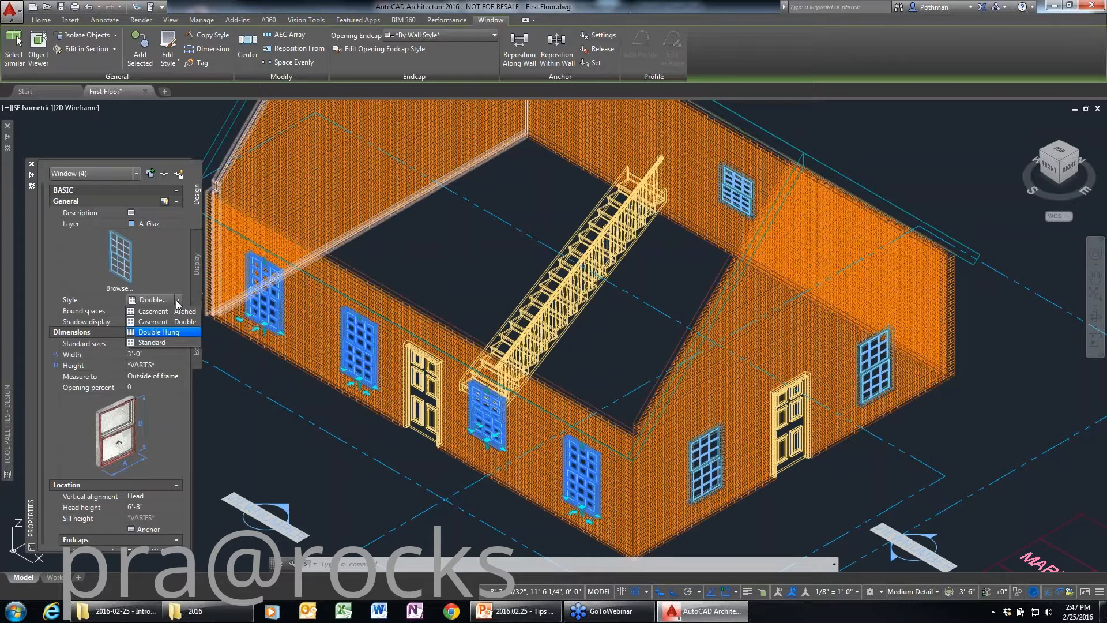
{"action": "left_click", "coordinate": [169, 323]}
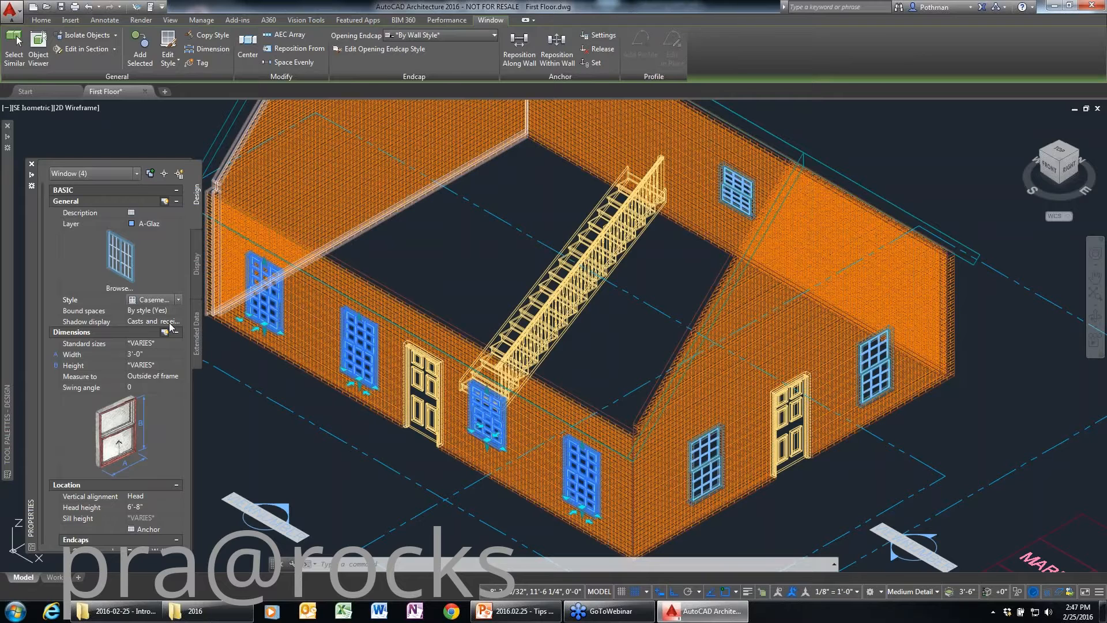
- Set the width of the four front windows to 5' and the height of the shorter one beside the door to 5'
{"action": "left_click", "coordinate": [176, 354]}
{"action": "type", "text": "5'"}
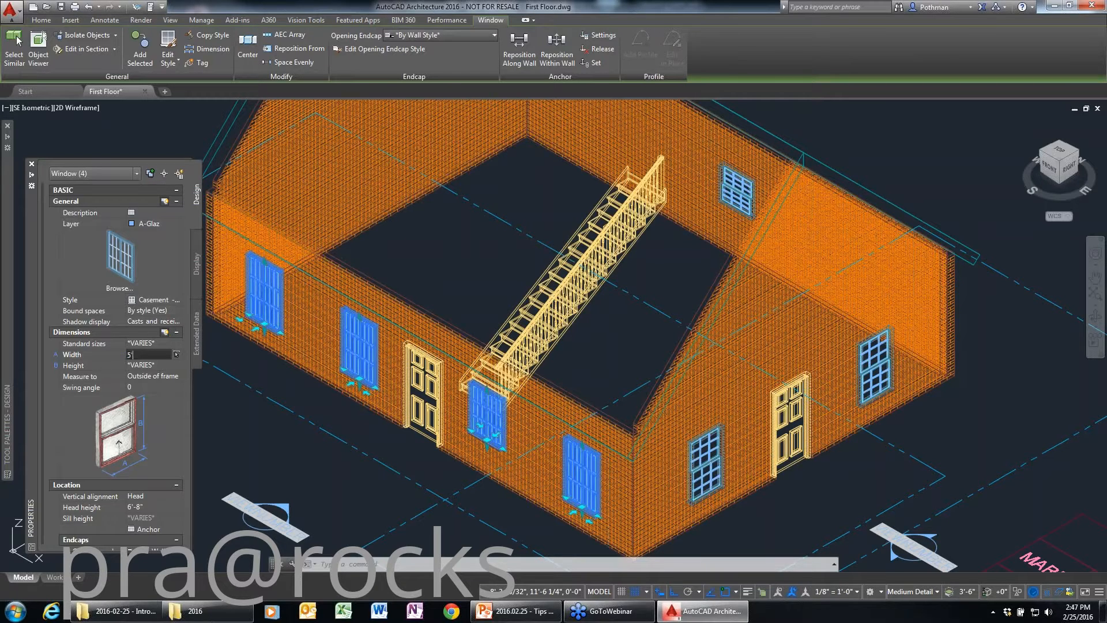
{"action": "left_click", "coordinate": [175, 365]}
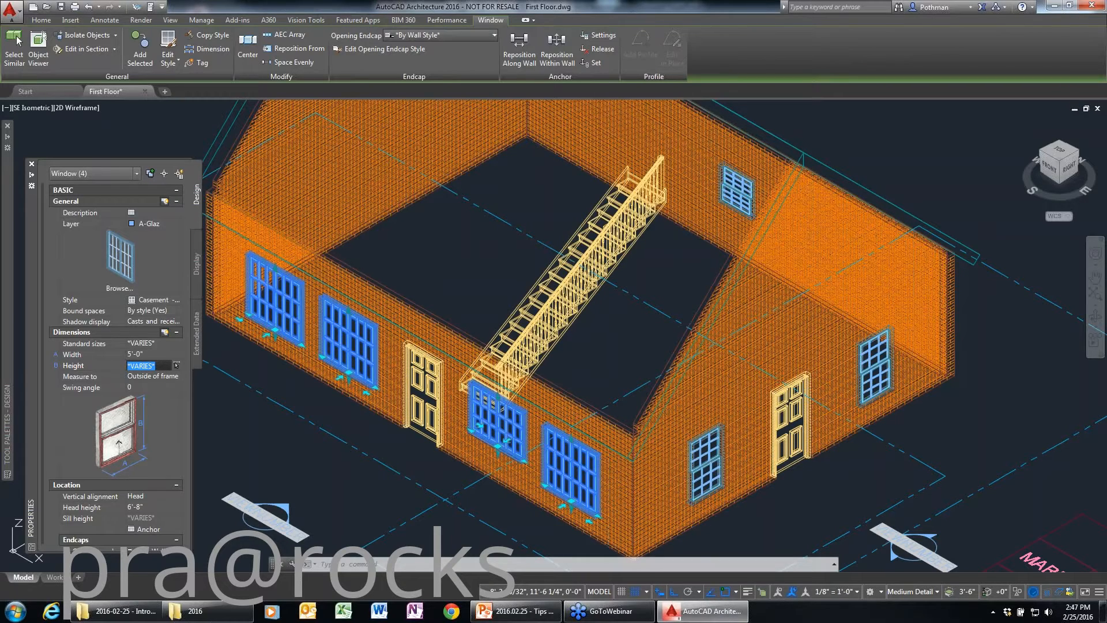
{"action": "type", "text": "4'"}
{"action": "key", "text": "Return"}
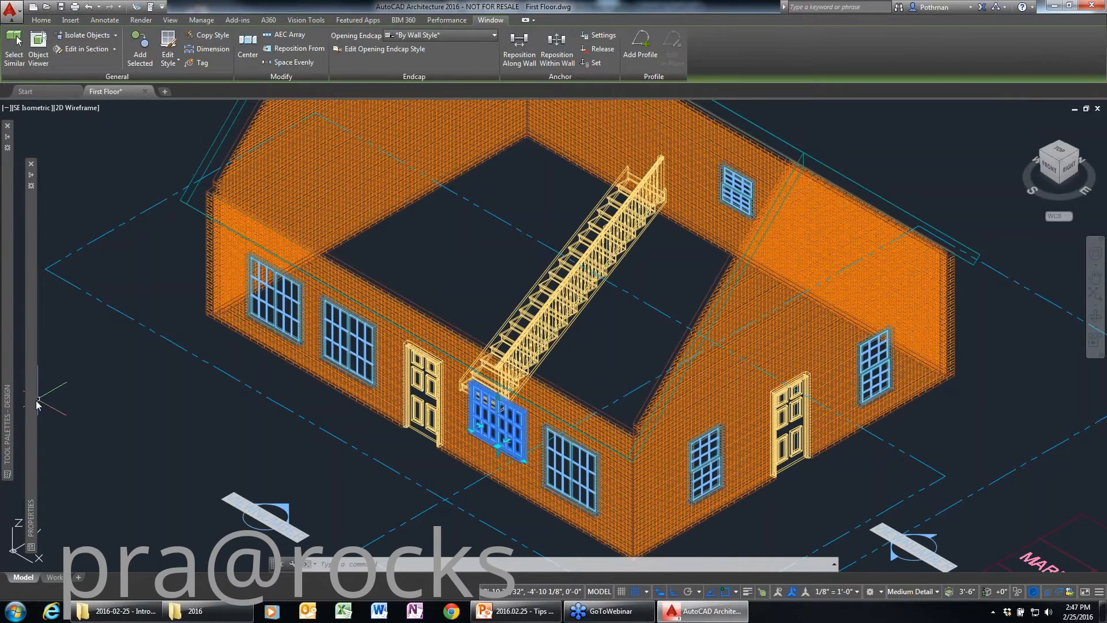
{"action": "left_click", "coordinate": [145, 366]}
{"action": "type", "text": "5"}
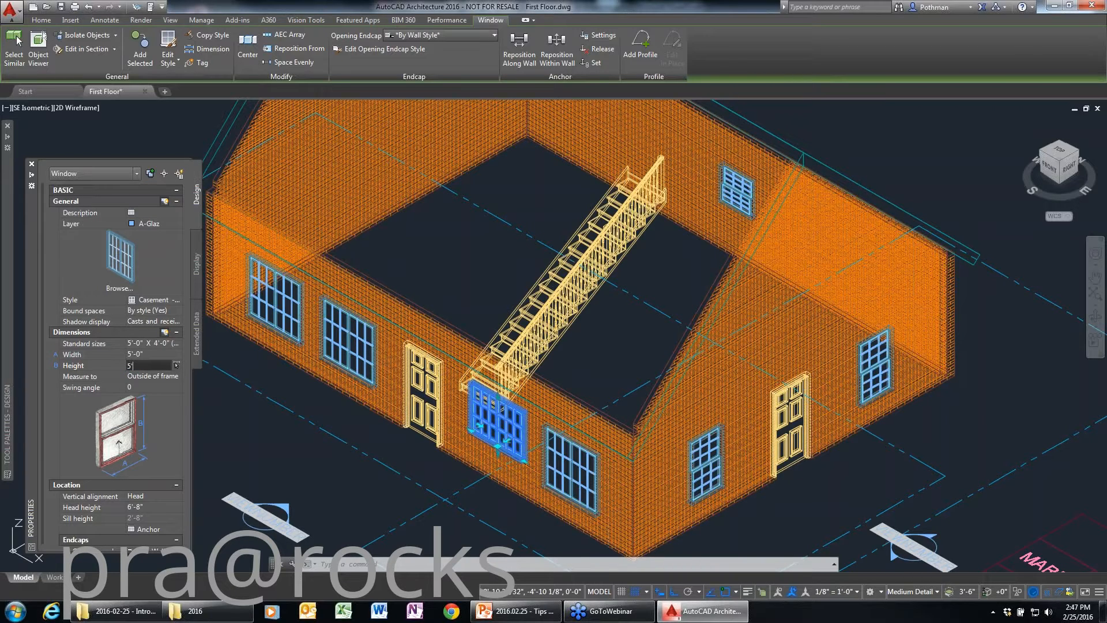
{"action": "type", "text": "'"}
{"action": "key", "text": "Return"}
{"action": "key", "text": "Escape"}
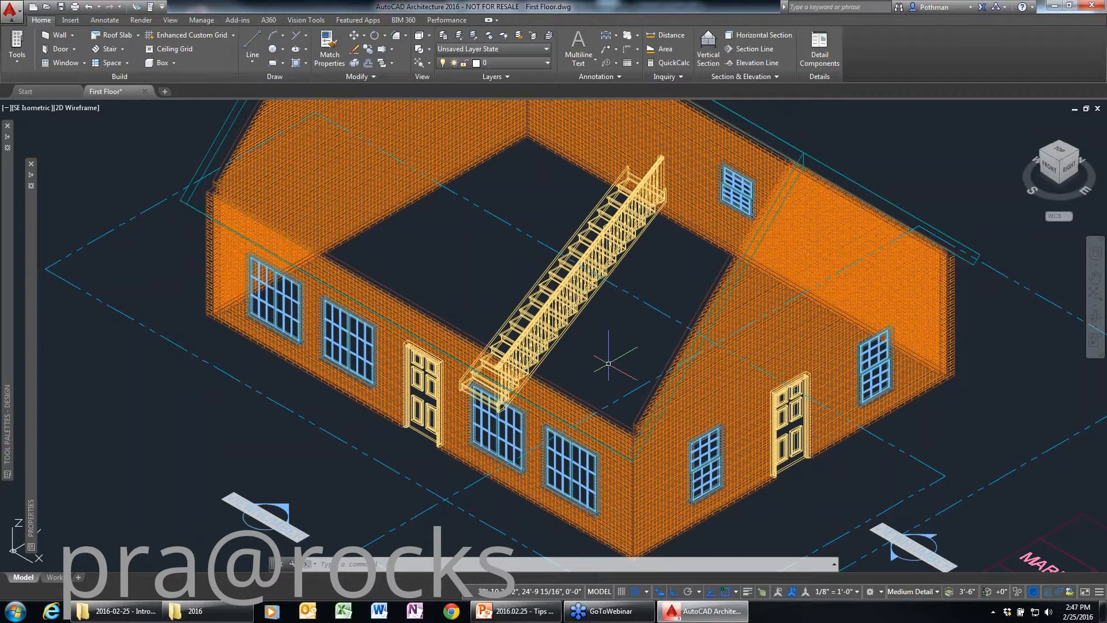
- Lower the roof's pitch by setting its lower slope rise to 5"
{"action": "scroll", "coordinate": [609, 364], "scroll_direction": "down", "scroll_amount": 2}
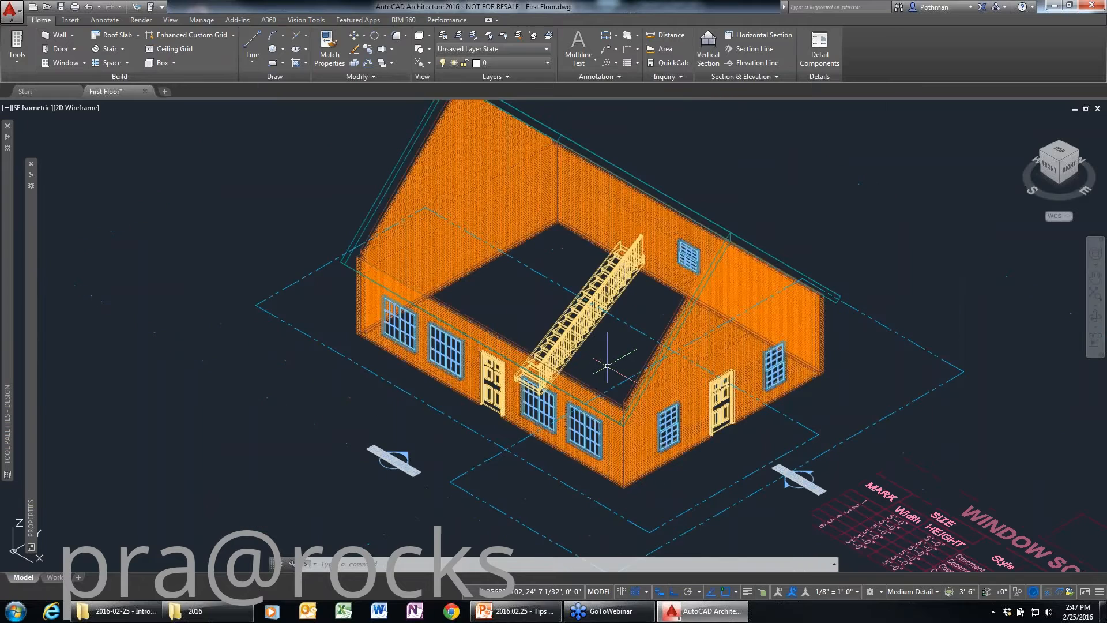
{"action": "middle_click_drag", "start_coordinate": [608, 365], "coordinate": [591, 383]}
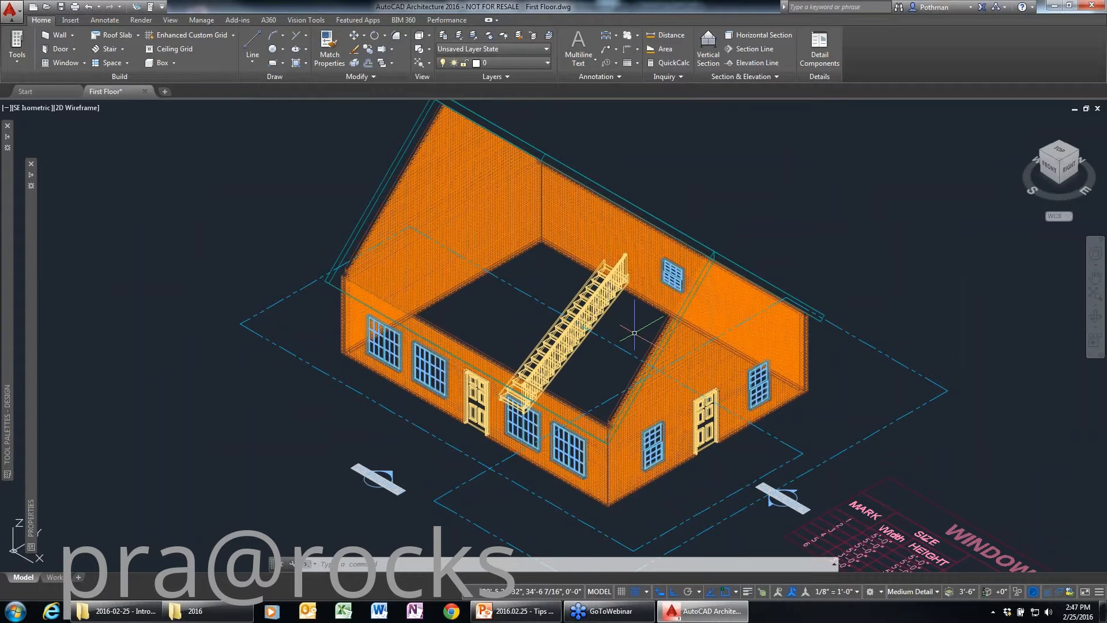
{"action": "left_click", "coordinate": [682, 229]}
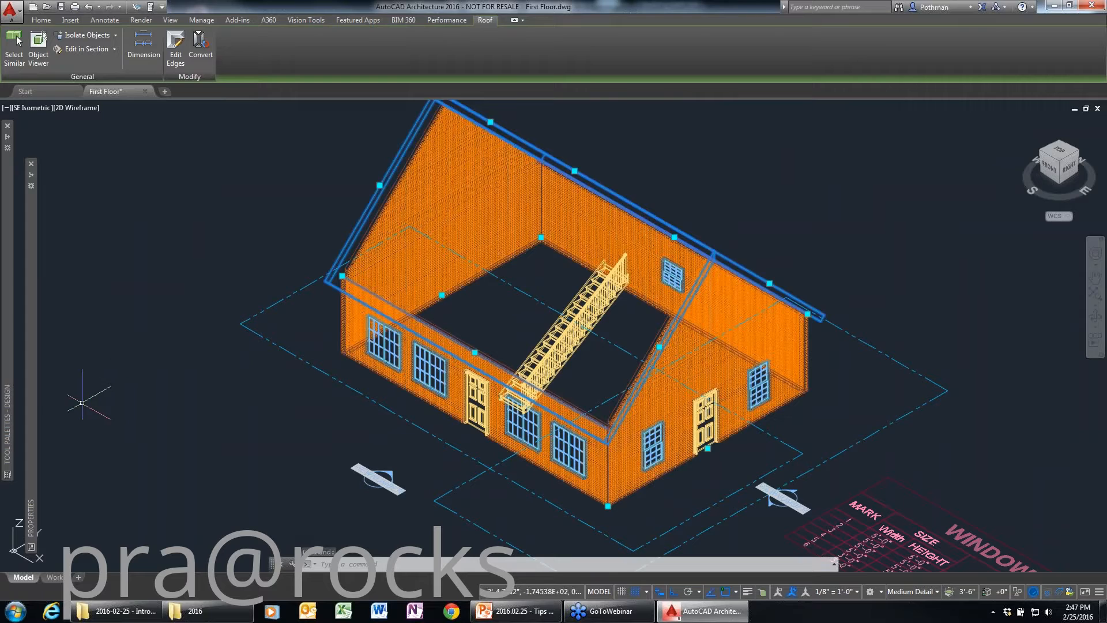
{"action": "mouse_move", "coordinate": [29, 413]}
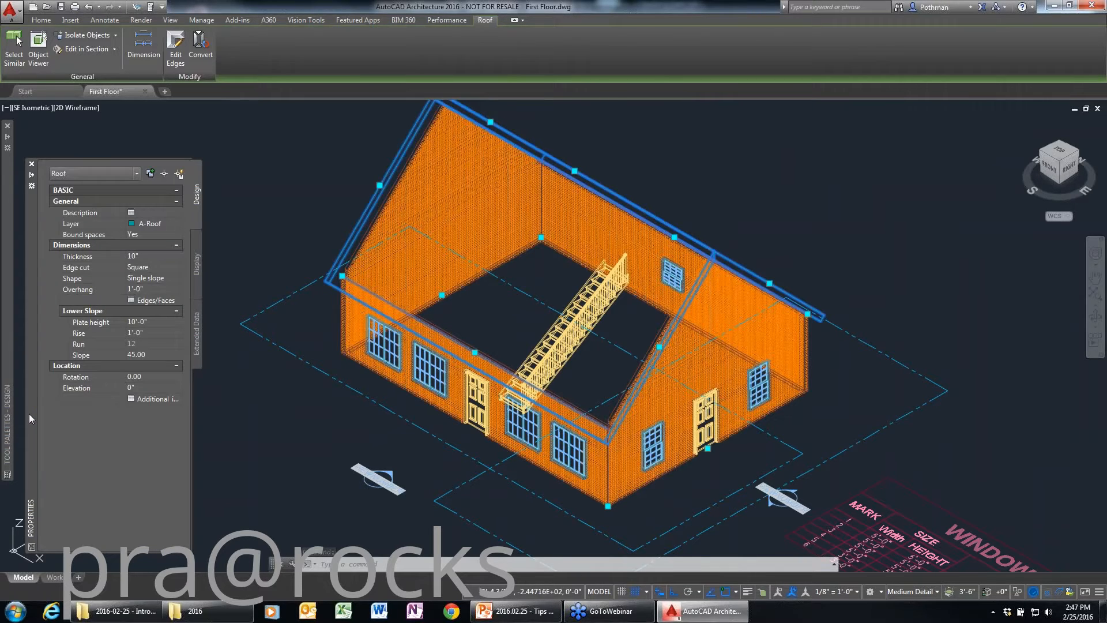
{"action": "left_click", "coordinate": [147, 333]}
{"action": "type", "text": "5"}
{"action": "key", "text": "Return"}
{"action": "key", "text": "Escape"}
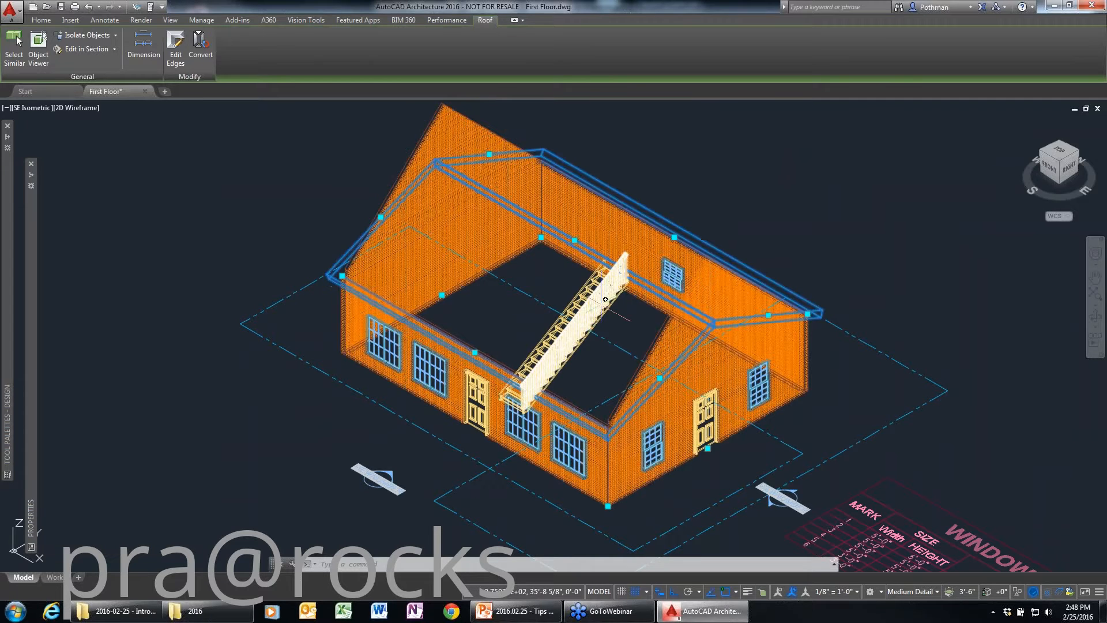
- Modify the roof line of the gable wall with the door by auto-projecting it to the roof
{"action": "left_click", "coordinate": [692, 360]}
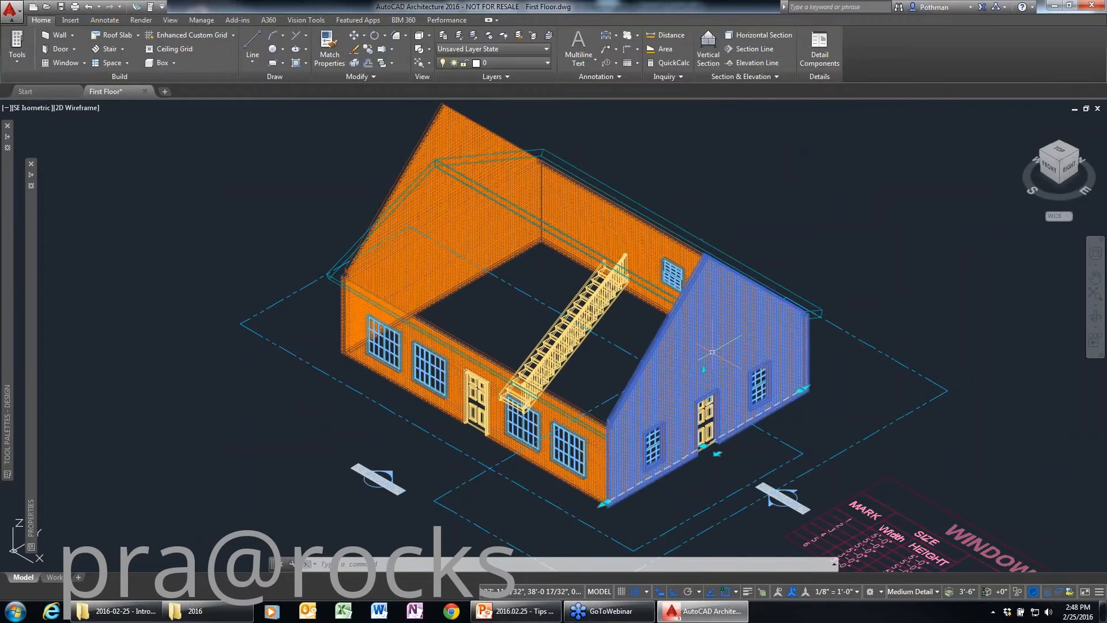
{"action": "right_click", "coordinate": [685, 369]}
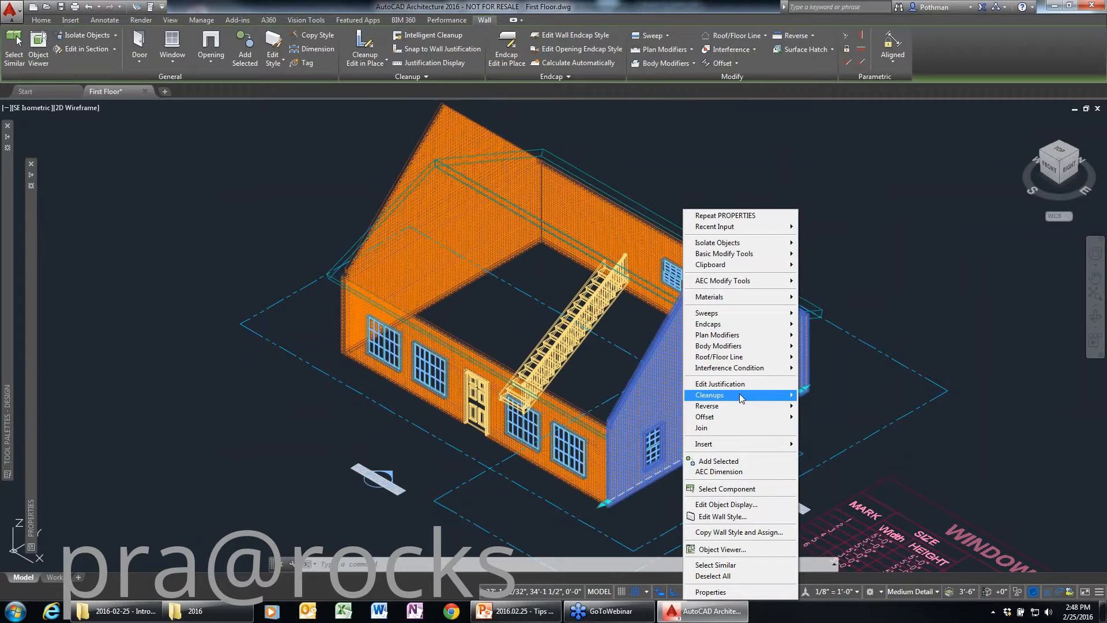
{"action": "mouse_move", "coordinate": [750, 368]}
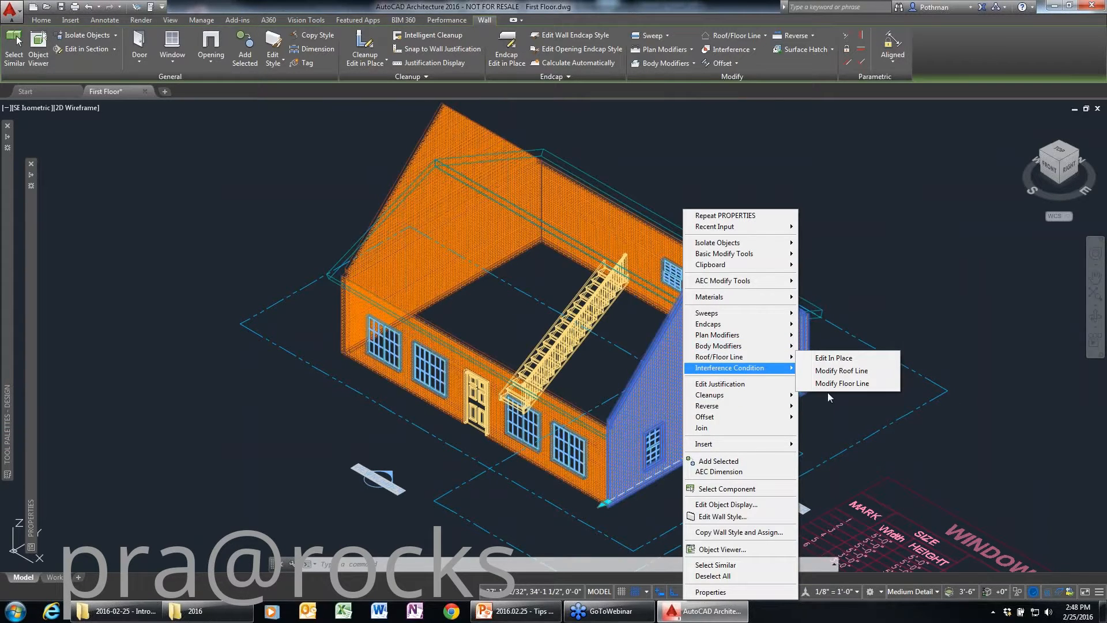
{"action": "left_click", "coordinate": [858, 372]}
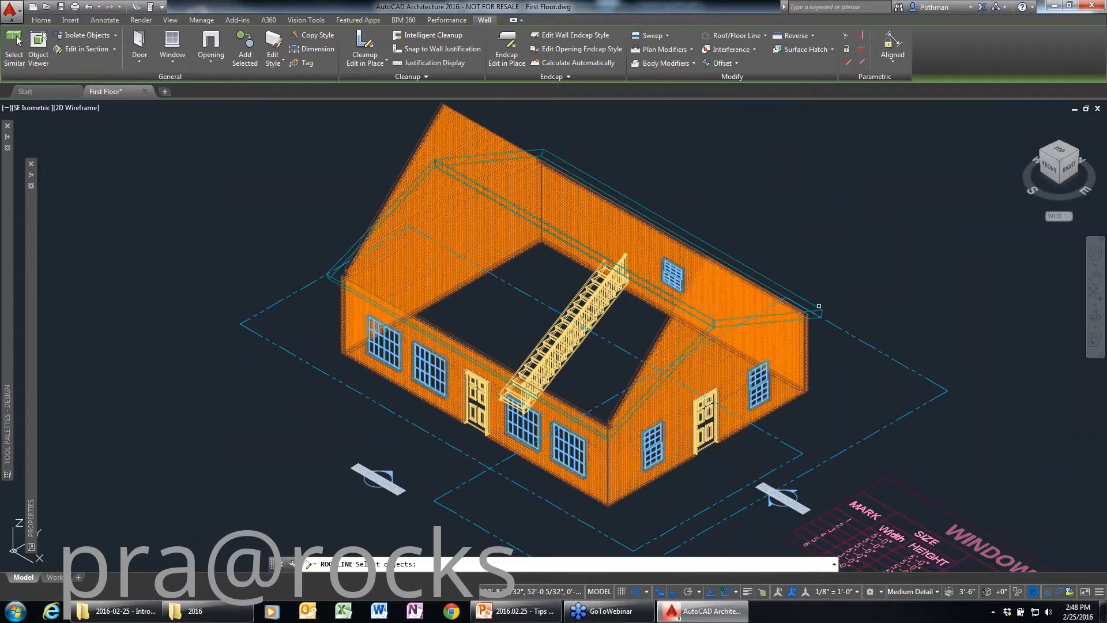
{"action": "left_click", "coordinate": [818, 312]}
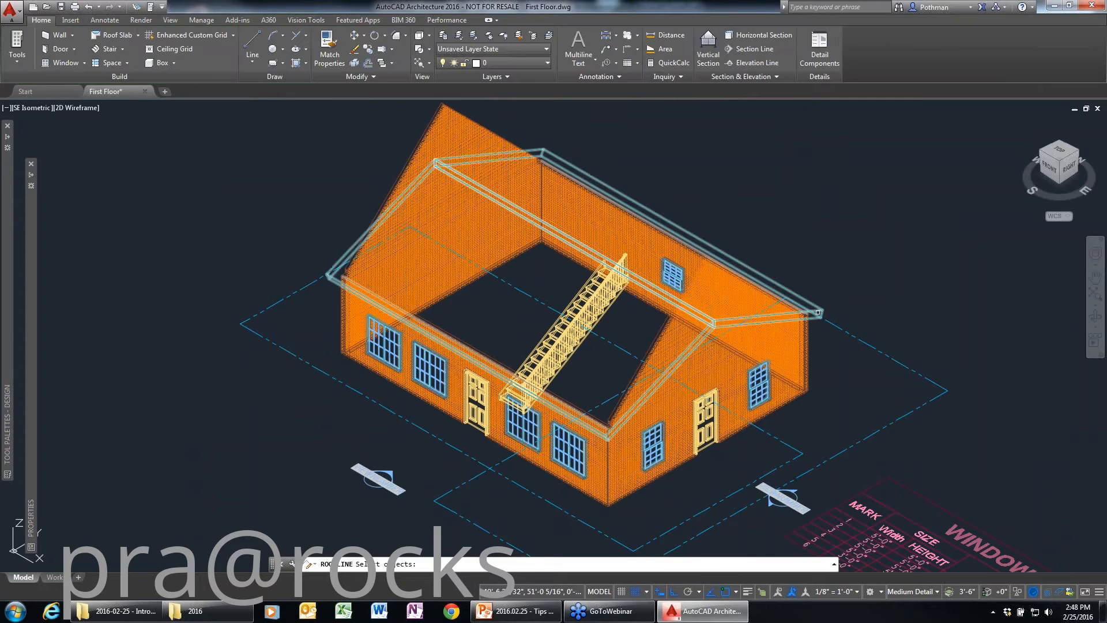
{"action": "key", "text": "Return"}
{"action": "key", "text": "Return"}
- Auto-project the roof line of the opposite gable wall to the roof
{"action": "left_click", "coordinate": [453, 140]}
{"action": "right_click", "coordinate": [453, 141]}
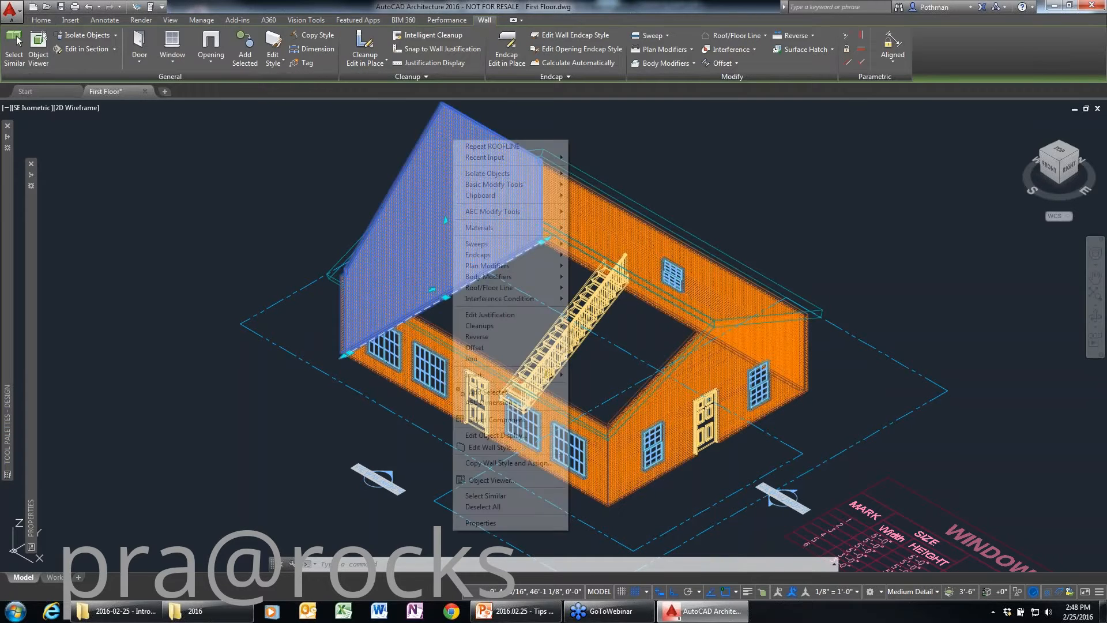
{"action": "mouse_move", "coordinate": [542, 291]}
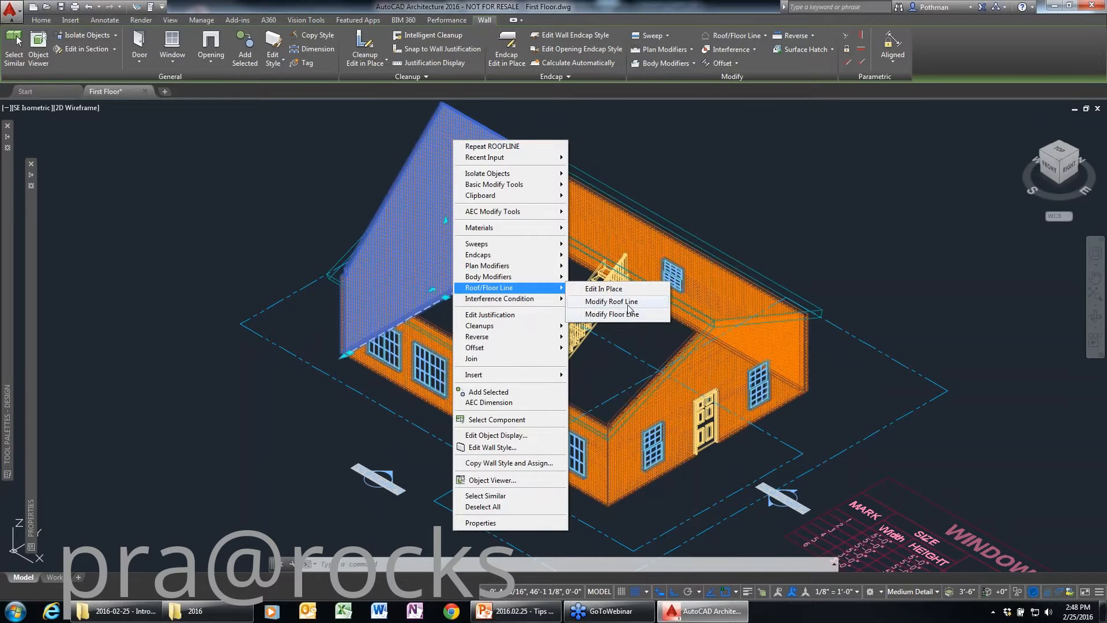
{"action": "left_click", "coordinate": [628, 302]}
{"action": "type", "text": "a"}
{"action": "key", "text": "Return"}
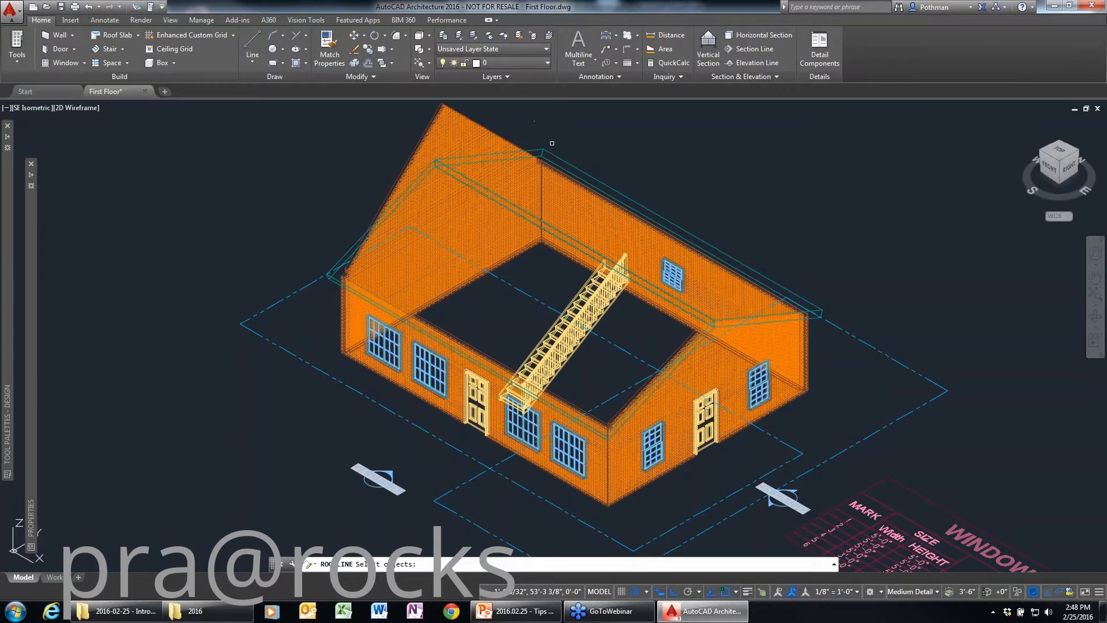
{"action": "left_click", "coordinate": [545, 150]}
{"action": "key", "text": "Return"}
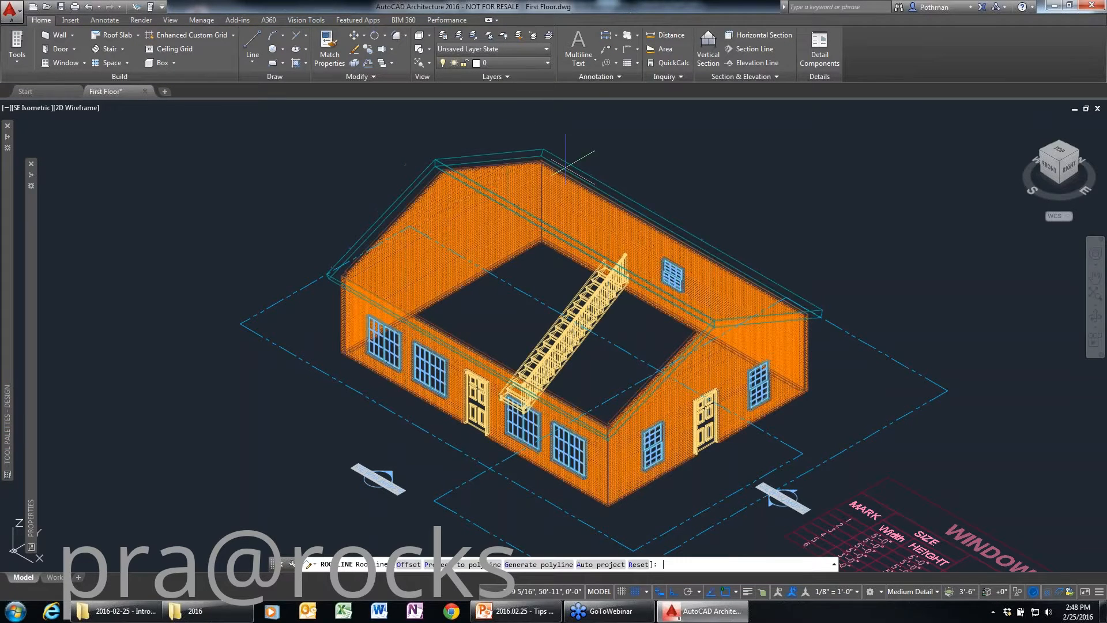
- Switch the model to the Realistic visual style and examine the brick walls, casement windows and roof
{"action": "scroll", "coordinate": [790, 439], "scroll_direction": "down", "scroll_amount": 4}
{"action": "scroll", "coordinate": [790, 438], "scroll_direction": "up", "scroll_amount": 2}
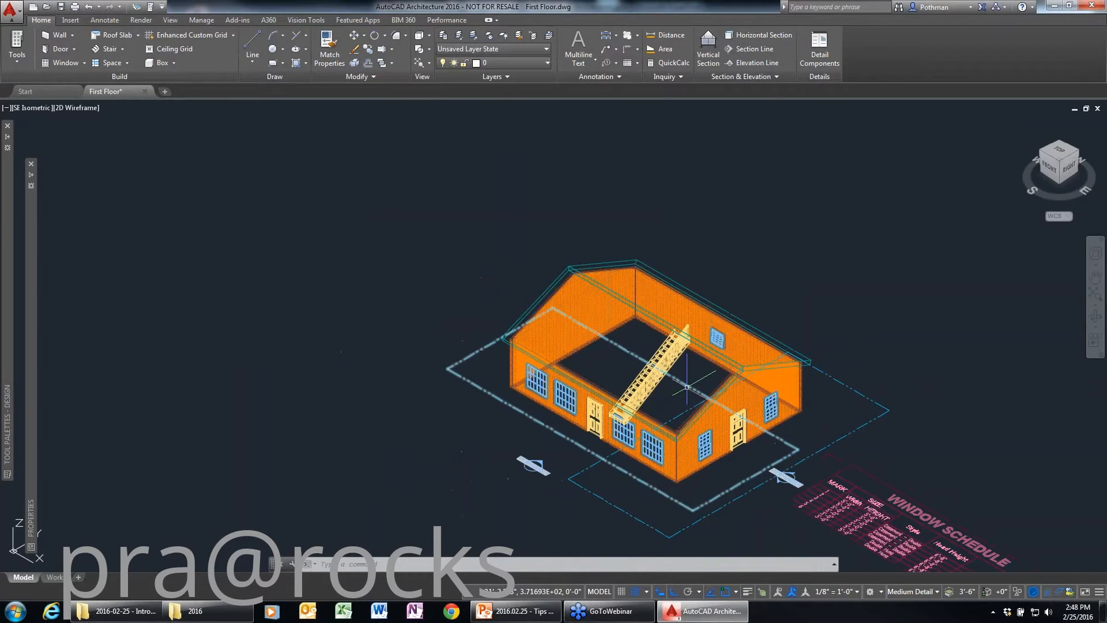
{"action": "left_click", "coordinate": [81, 108]}
{"action": "left_click", "coordinate": [108, 175]}
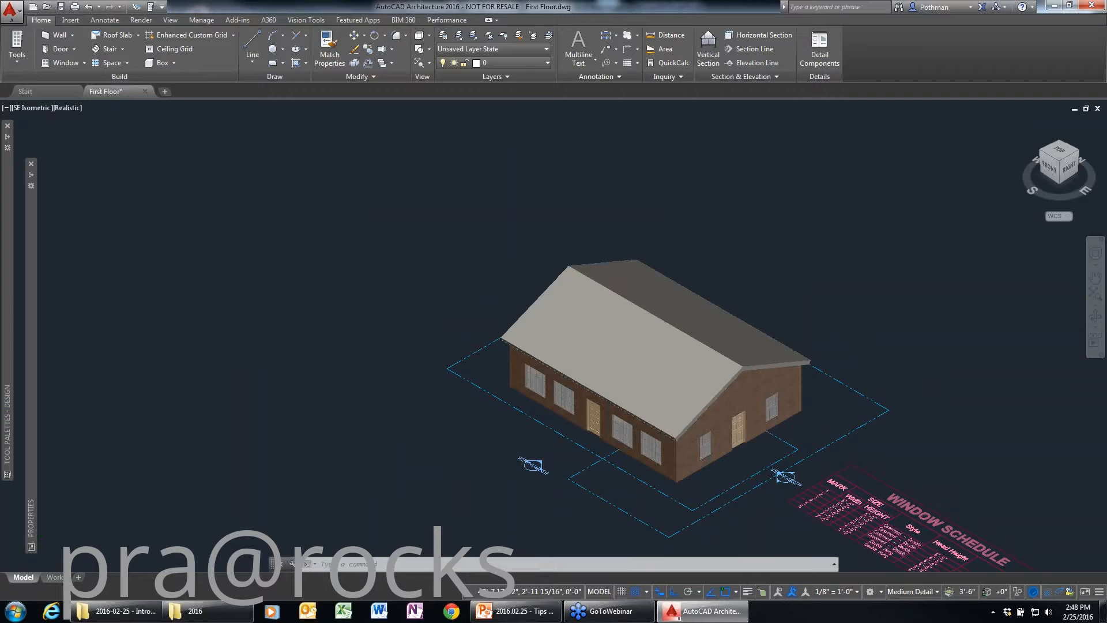
{"action": "scroll", "coordinate": [641, 495], "scroll_direction": "up", "scroll_amount": 4}
{"action": "scroll", "coordinate": [641, 495], "scroll_direction": "up", "scroll_amount": 2}
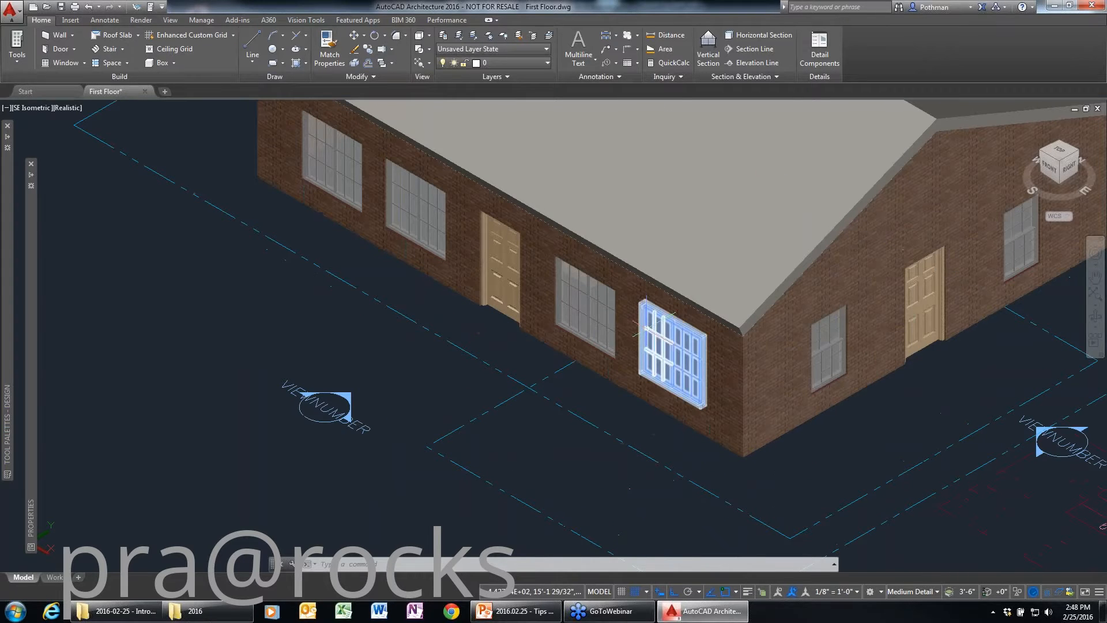
{"action": "scroll", "coordinate": [647, 329], "scroll_direction": "up", "scroll_amount": 2}
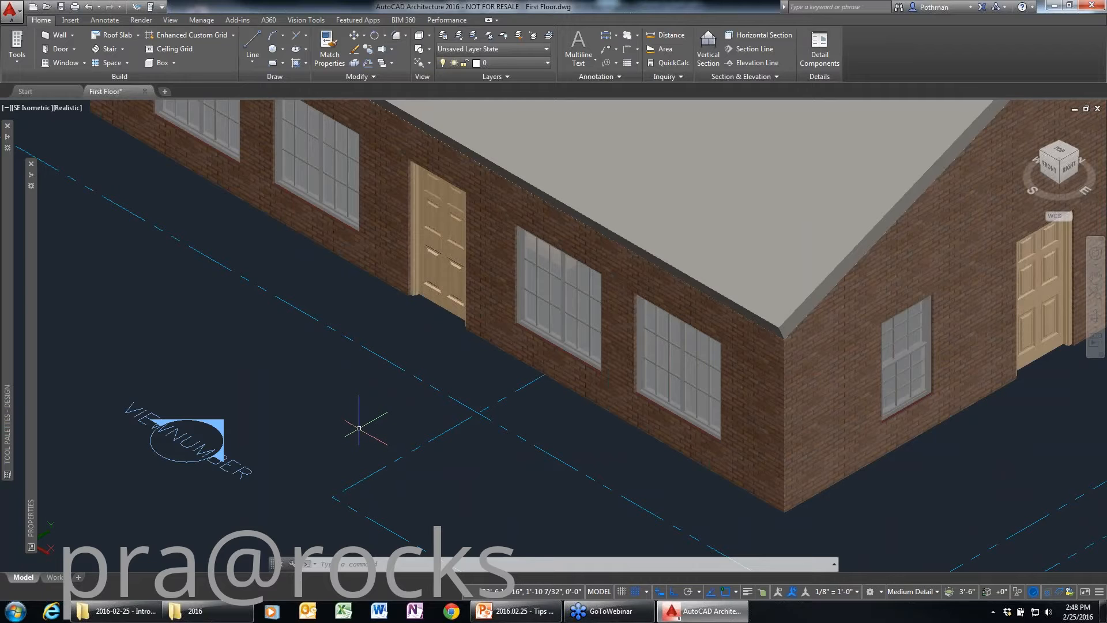
{"action": "scroll", "coordinate": [358, 428], "scroll_direction": "down", "scroll_amount": 5}
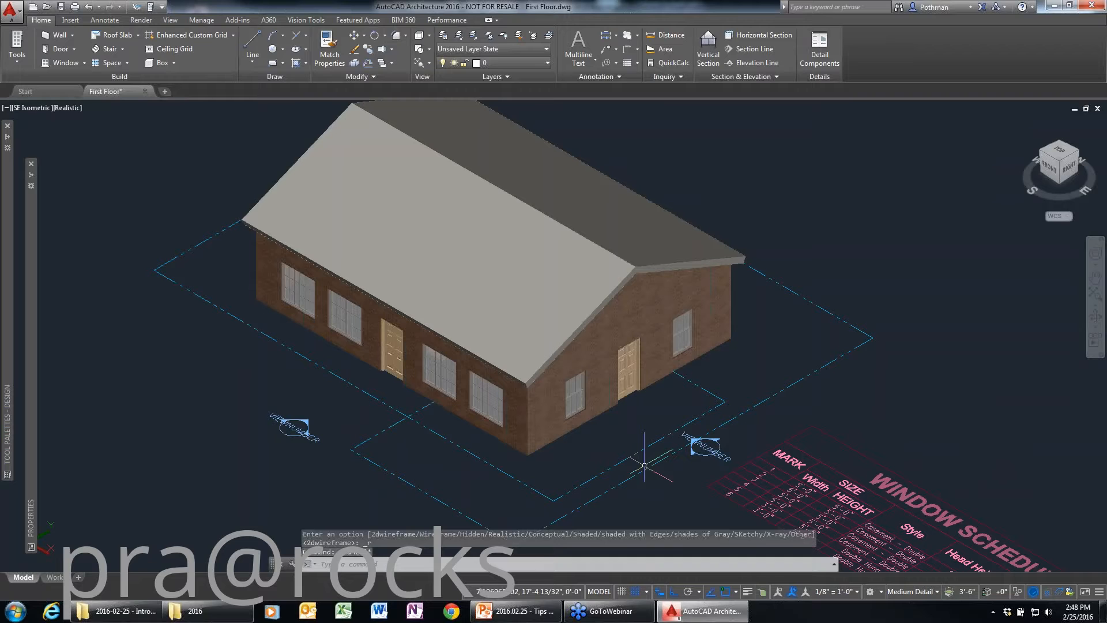
- Switch the model to the 2D Wireframe visual style in current plan view and examine the window schedule
{"action": "left_click", "coordinate": [66, 109]}
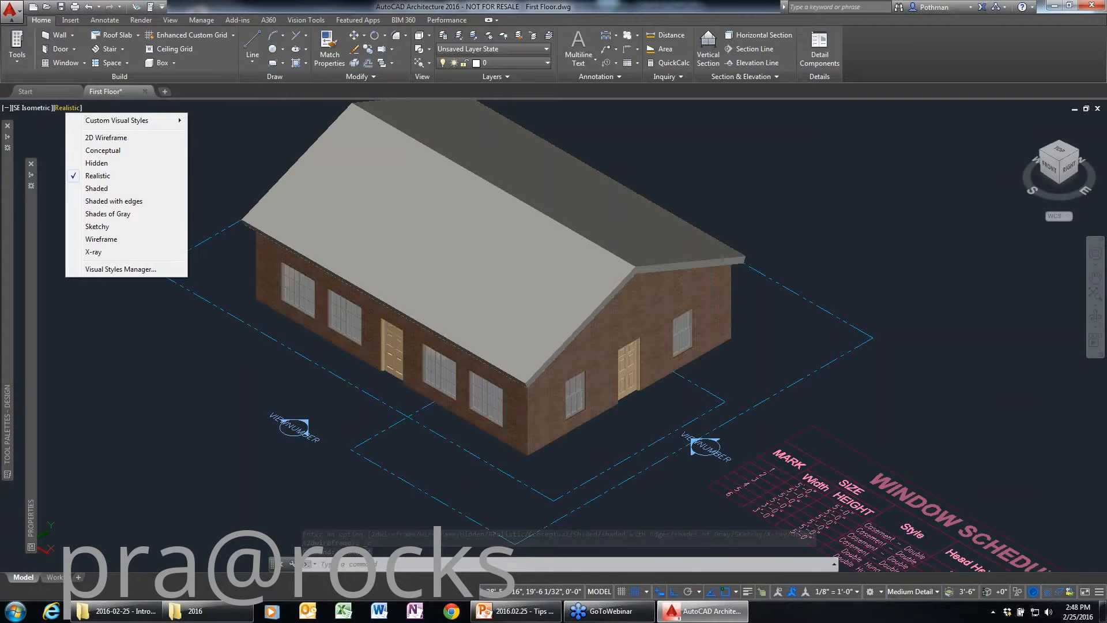
{"action": "left_click", "coordinate": [98, 150]}
{"action": "type", "text": "plan"}
{"action": "key", "text": "Return"}
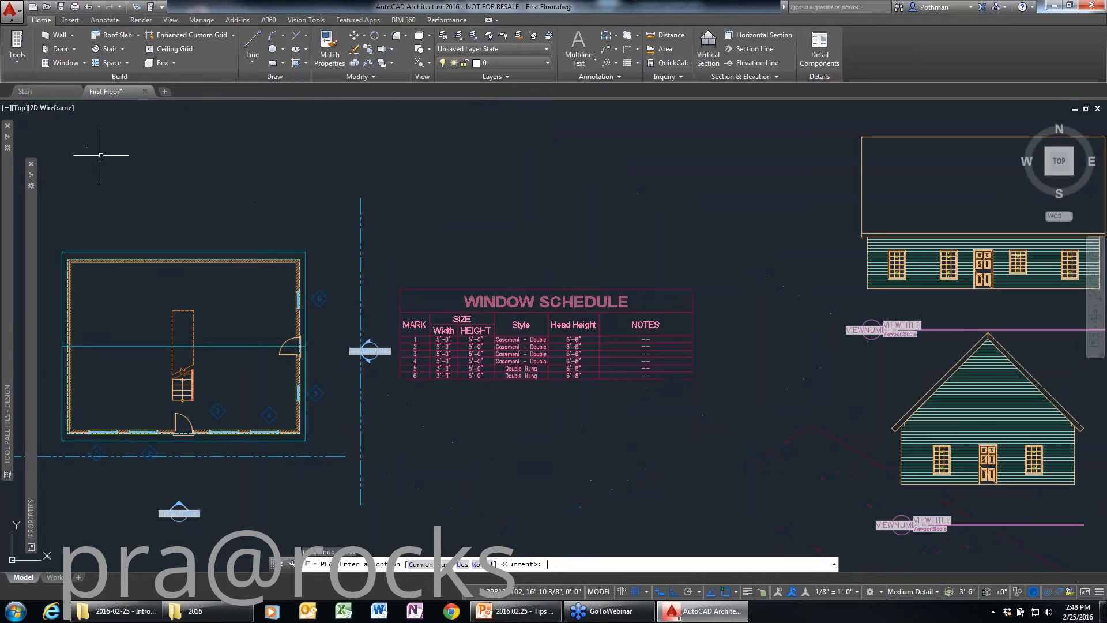
{"action": "key", "text": "Return"}
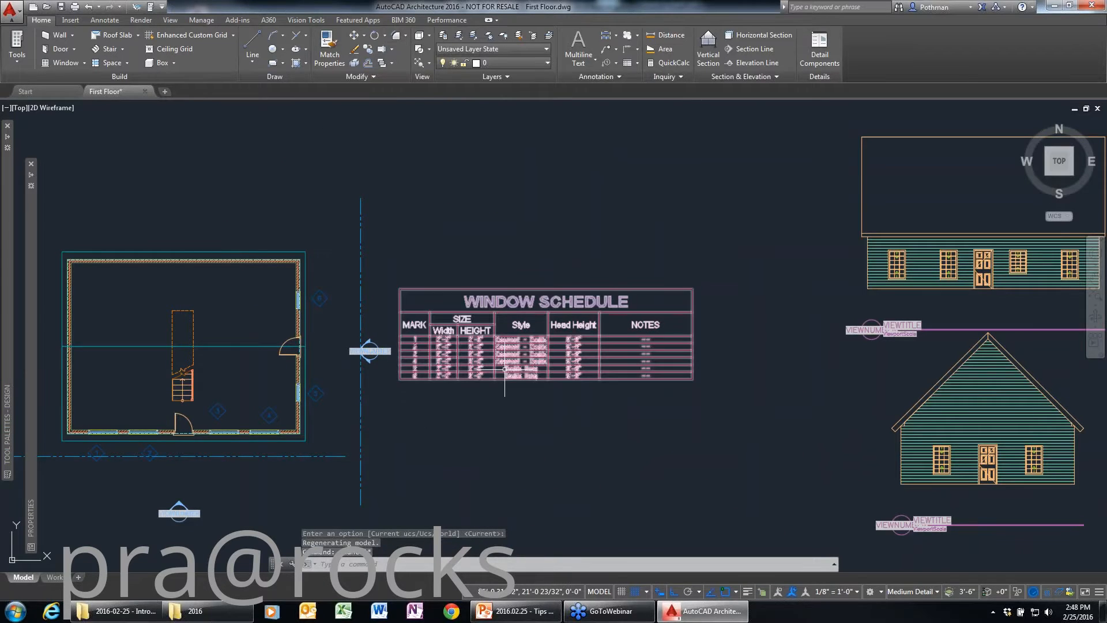
{"action": "scroll", "coordinate": [505, 369], "scroll_direction": "up", "scroll_amount": 5}
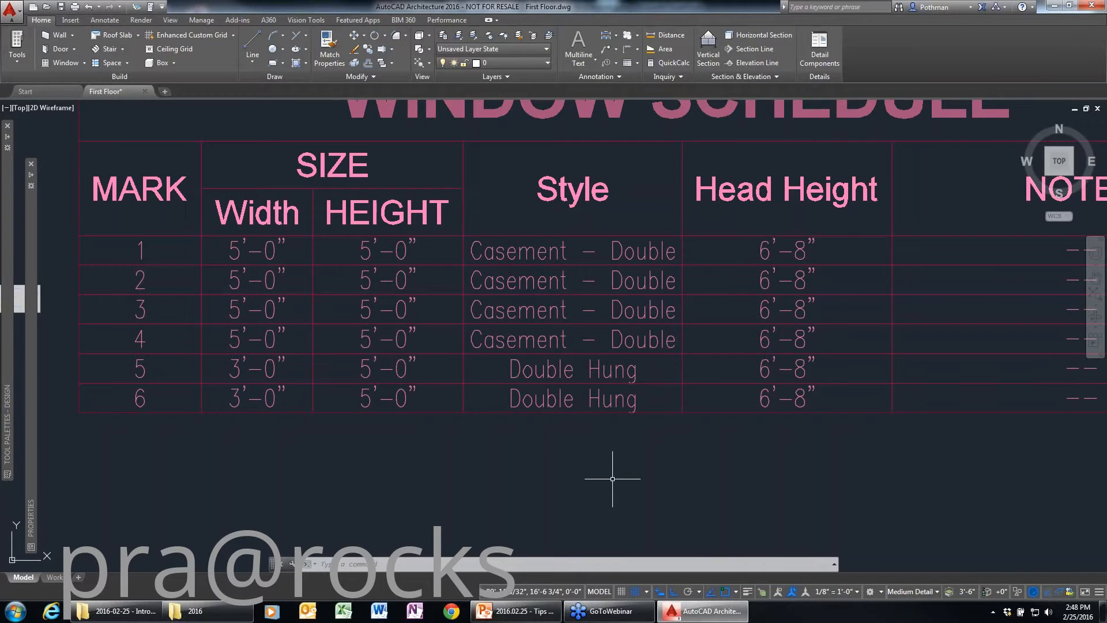
{"action": "scroll", "coordinate": [613, 478], "scroll_direction": "down", "scroll_amount": 1}
{"action": "scroll", "coordinate": [668, 457], "scroll_direction": "down", "scroll_amount": 4}
- Refresh the 2D elevation of the long front wall to match the revised model
{"action": "middle_click_drag", "start_coordinate": [760, 442], "coordinate": [415, 309]}
{"action": "key", "text": "Escape"}
{"action": "key", "text": "Escape"}
{"action": "middle_click_drag", "start_coordinate": [675, 233], "coordinate": [543, 290]}
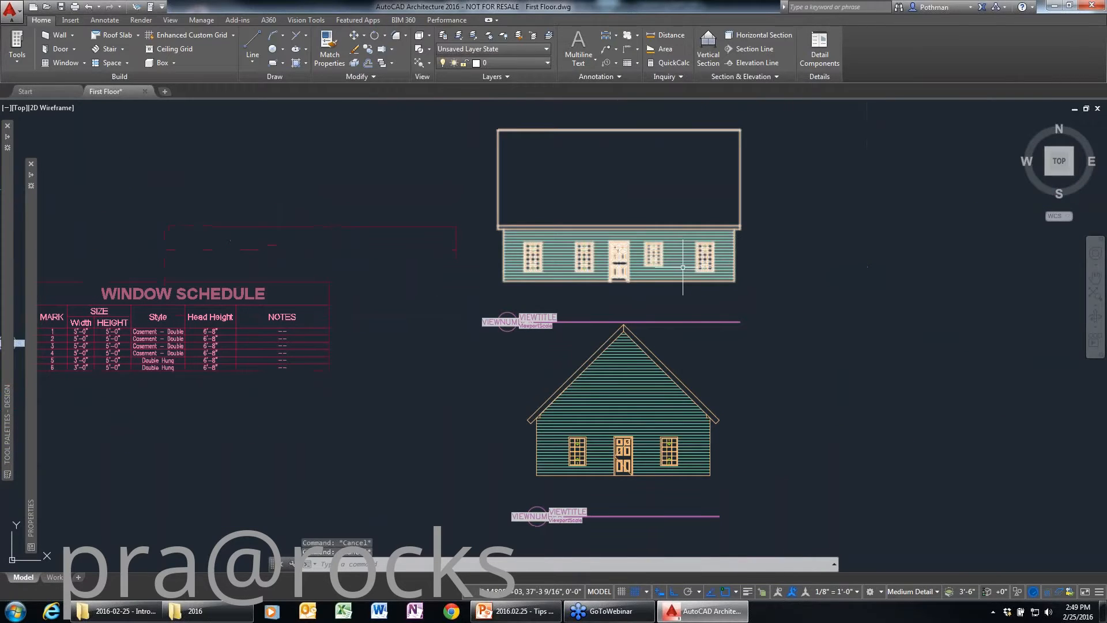
{"action": "left_click", "coordinate": [682, 264]}
{"action": "right_click", "coordinate": [682, 263]}
{"action": "left_click", "coordinate": [733, 334]}
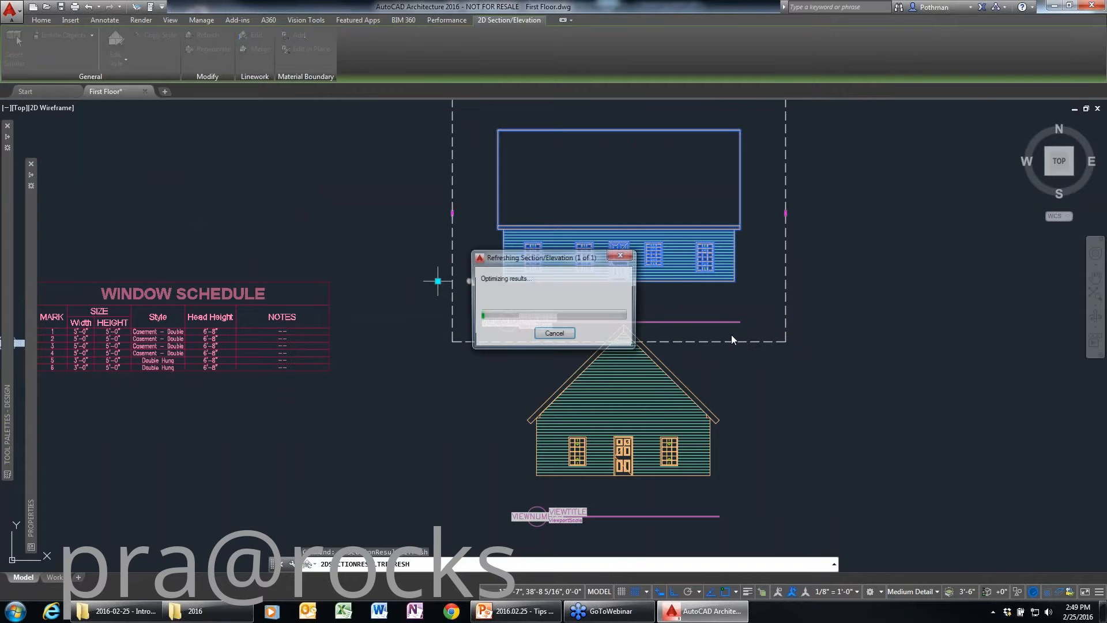
- Refresh the 2D elevation of the gable end and clear the selection
{"action": "left_click", "coordinate": [630, 443]}
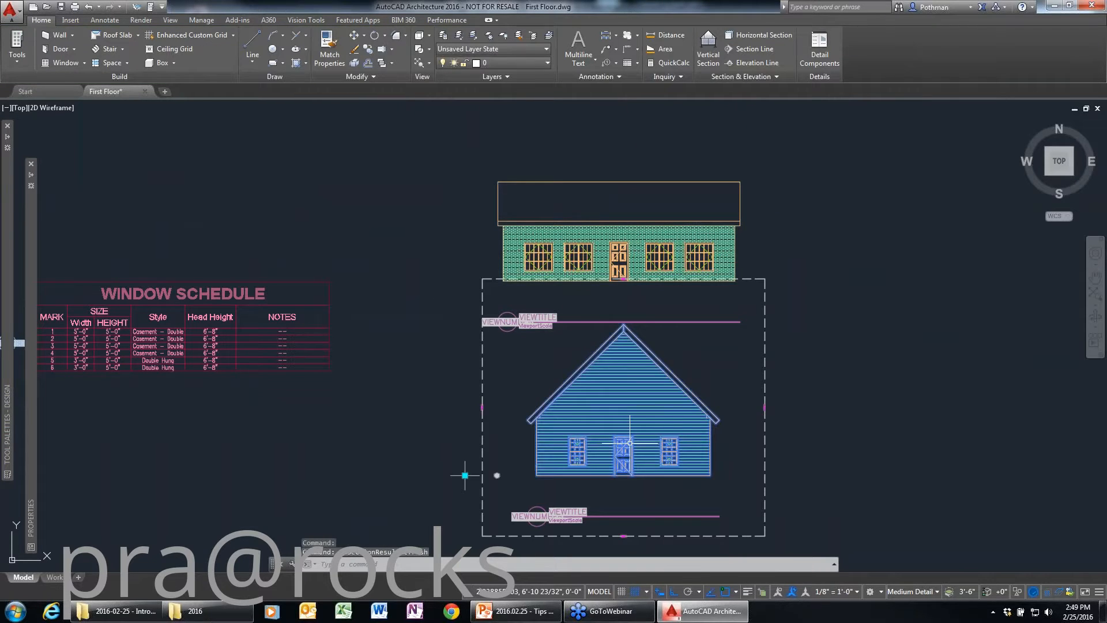
{"action": "right_click", "coordinate": [612, 396]}
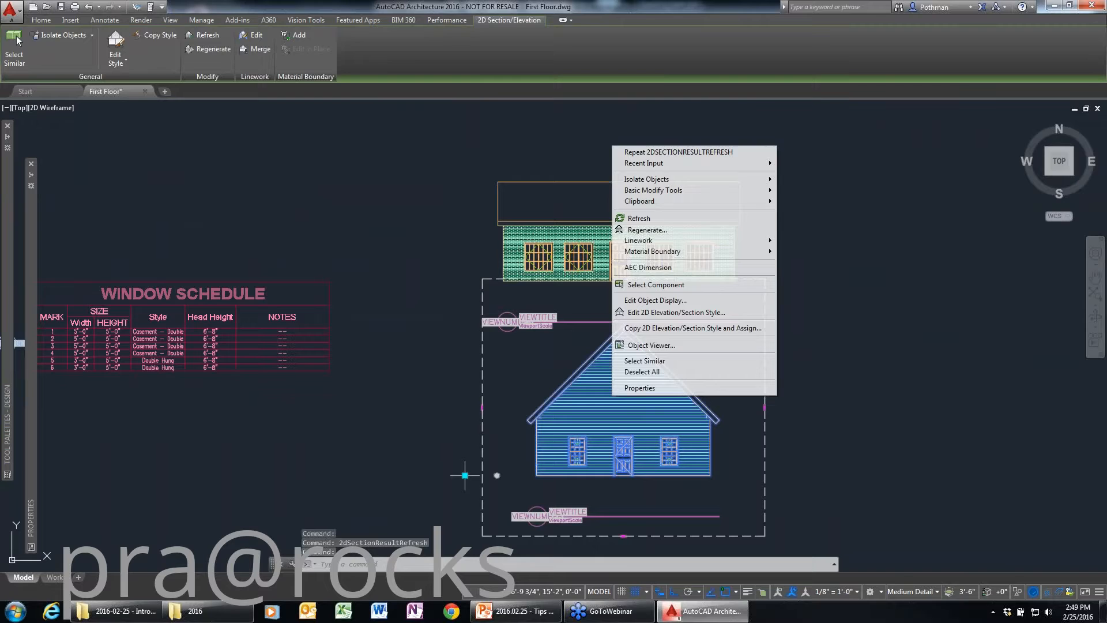
{"action": "key", "text": "Escape"}
{"action": "key", "text": "Escape"}
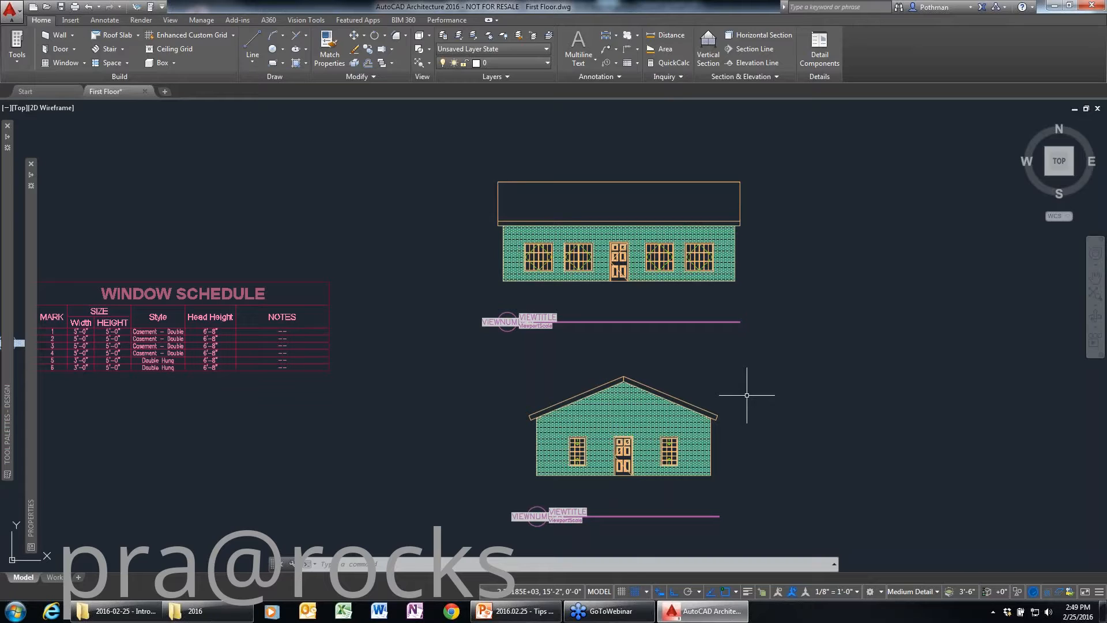
- Switch to the Introduction to AutoCAD Architecture presentation in PowerPoint and start the slide show from the current slide
{"action": "left_click", "coordinate": [545, 616]}
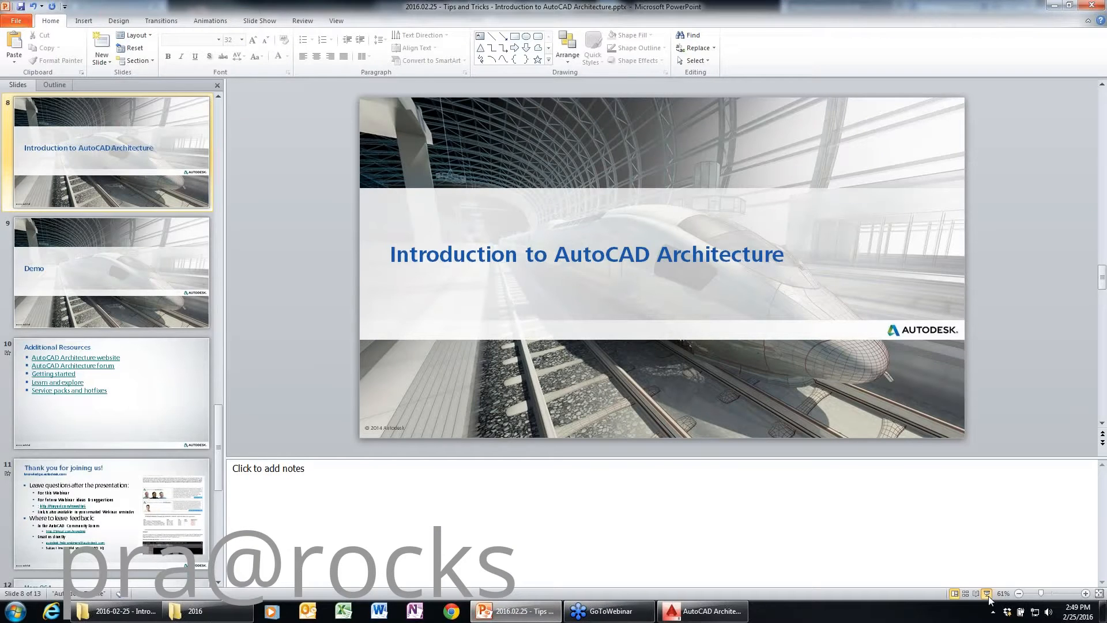
{"action": "left_click", "coordinate": [987, 594]}
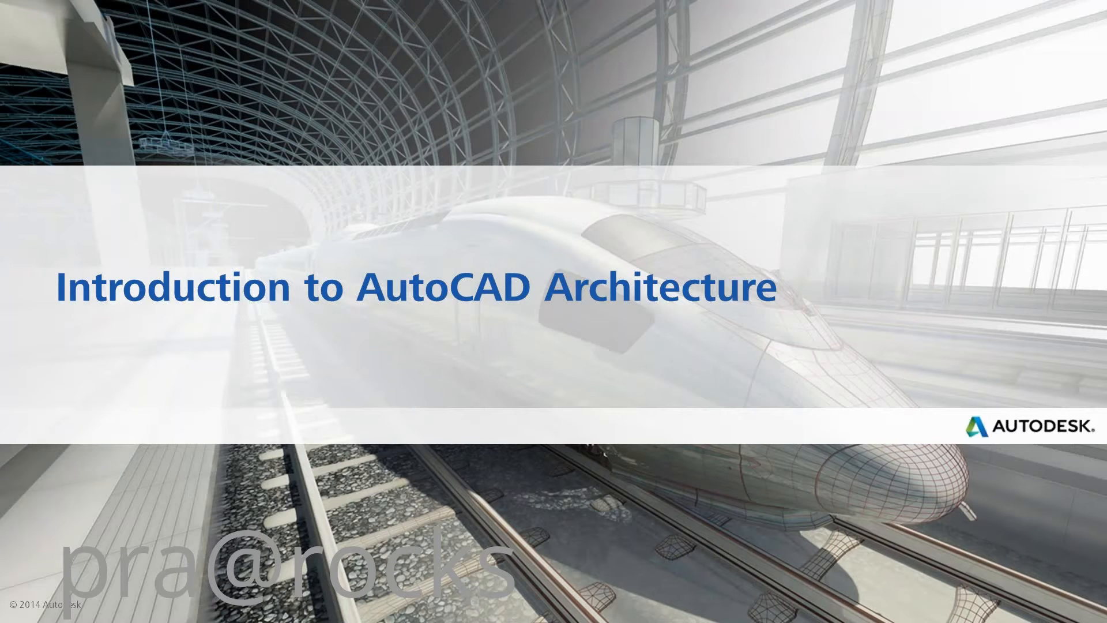